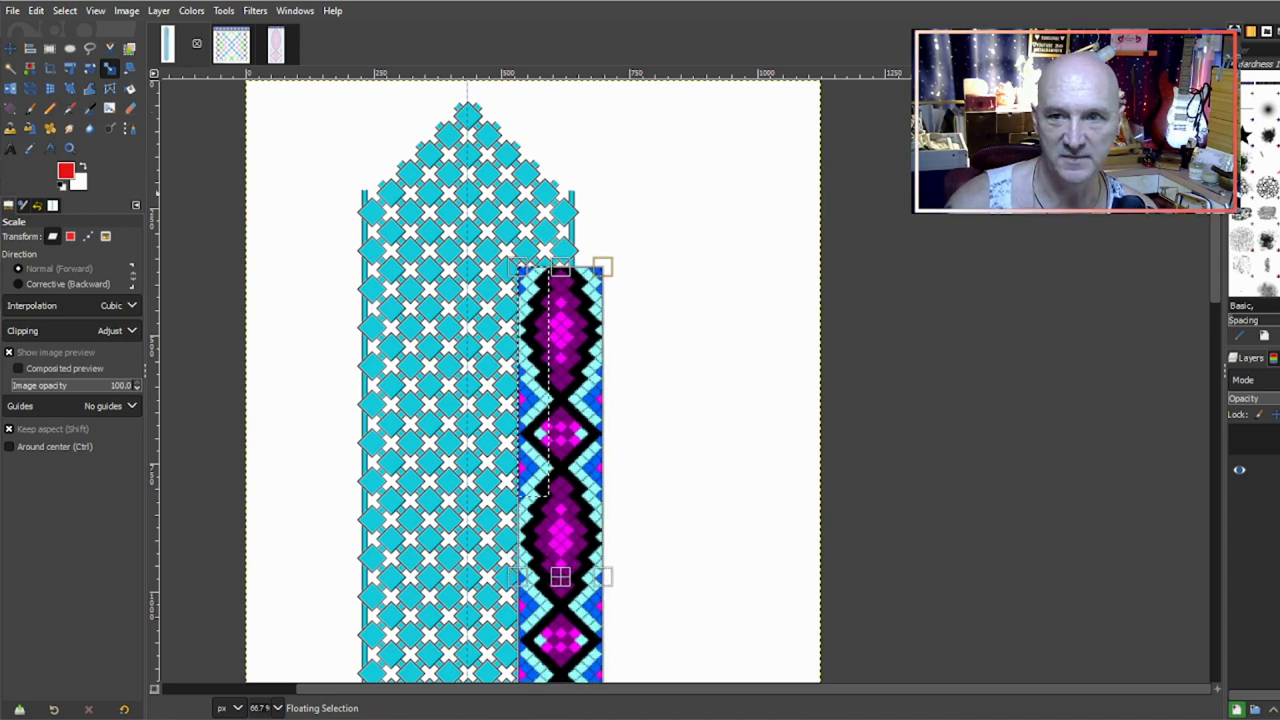
Step: Apply the scaling to the pasted magenta-and-black strip and move it into the white area beside the turquoise grid
{"action": "key", "text": "Return"}
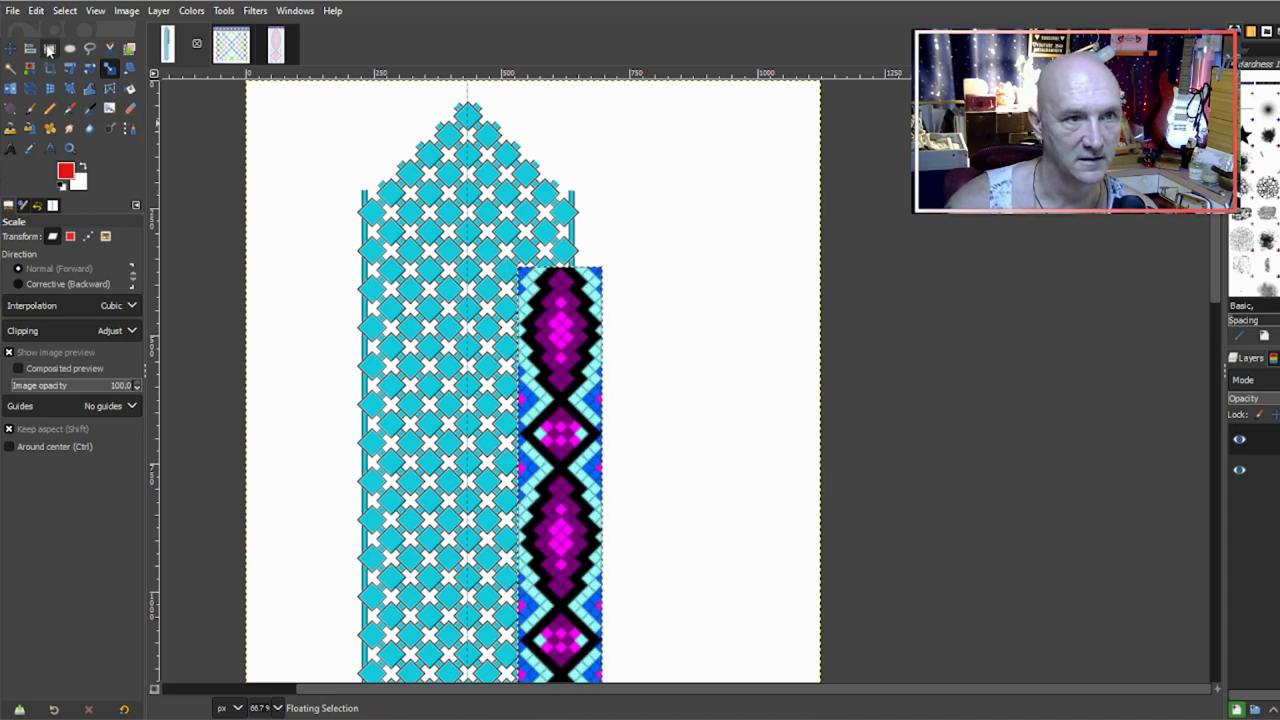
{"action": "left_click", "coordinate": [10, 47]}
{"action": "left_click_drag", "start_coordinate": [568, 465], "coordinate": [650, 569]}
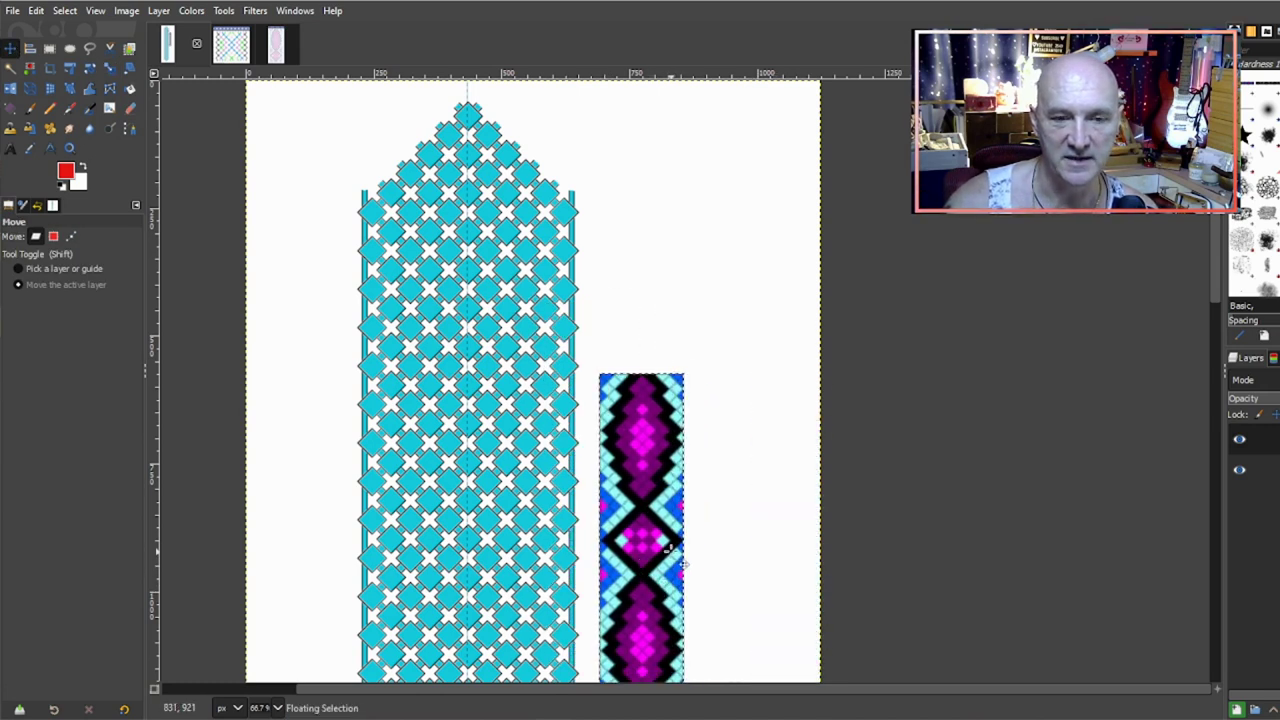
{"action": "scroll", "coordinate": [672, 552], "scroll_direction": "down", "scroll_amount": 8}
{"action": "left_click_drag", "start_coordinate": [645, 150], "coordinate": [649, 182]}
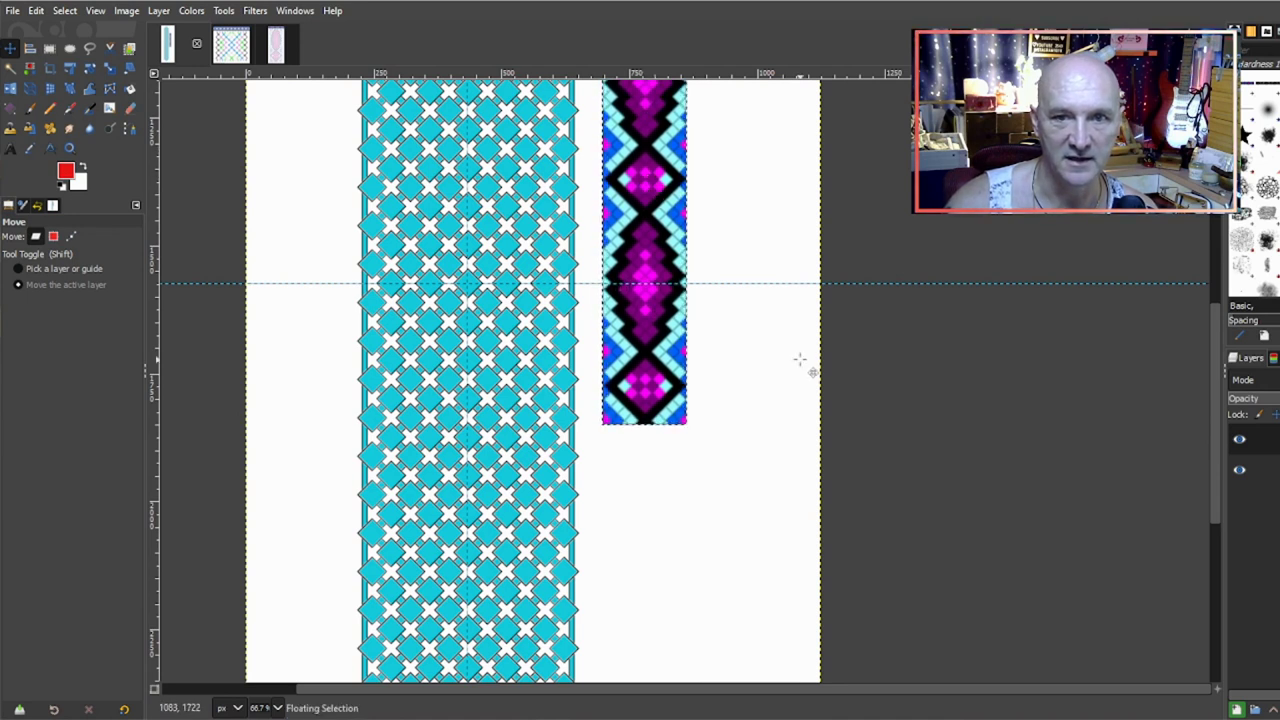
Step: Anchor the floating magenta-and-black strip to the image in its position beside the turquoise grid
{"action": "left_click", "coordinate": [162, 12]}
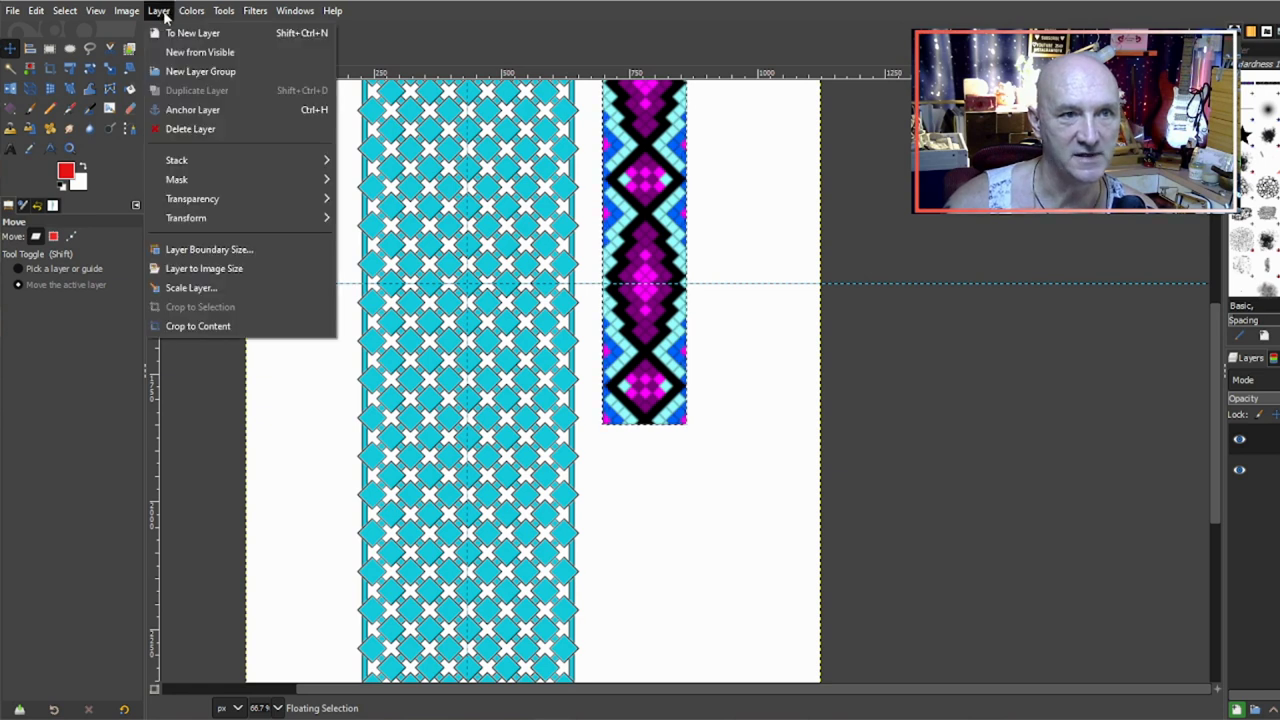
{"action": "left_click", "coordinate": [203, 110]}
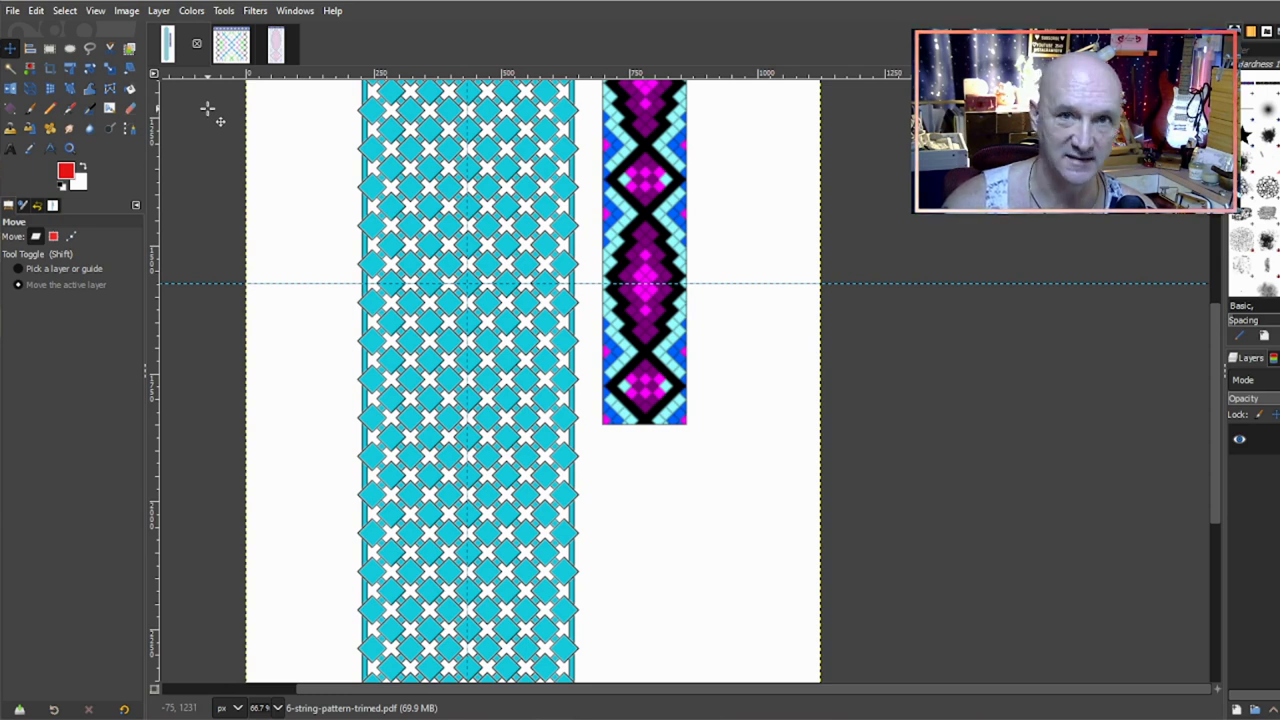
{"action": "key", "text": "ctrl+z"}
{"action": "key", "text": "ctrl+z"}
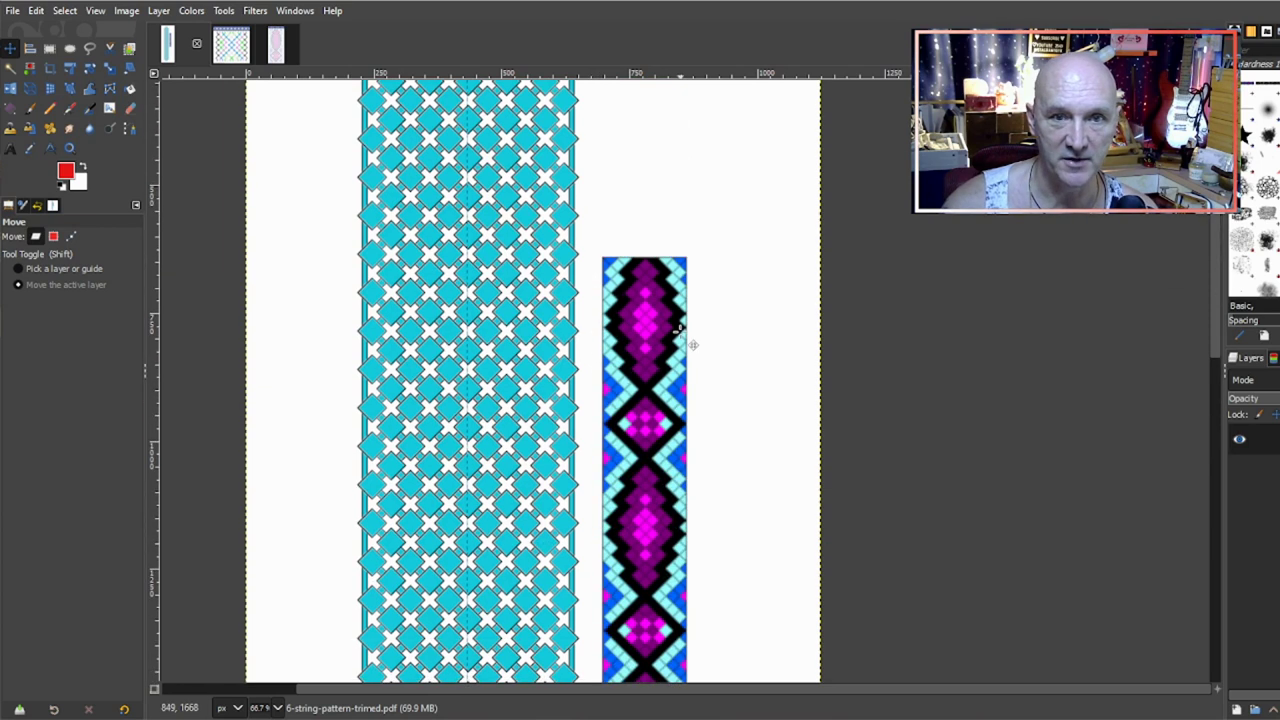
{"action": "key", "text": "ctrl+y"}
{"action": "key", "text": "ctrl+y"}
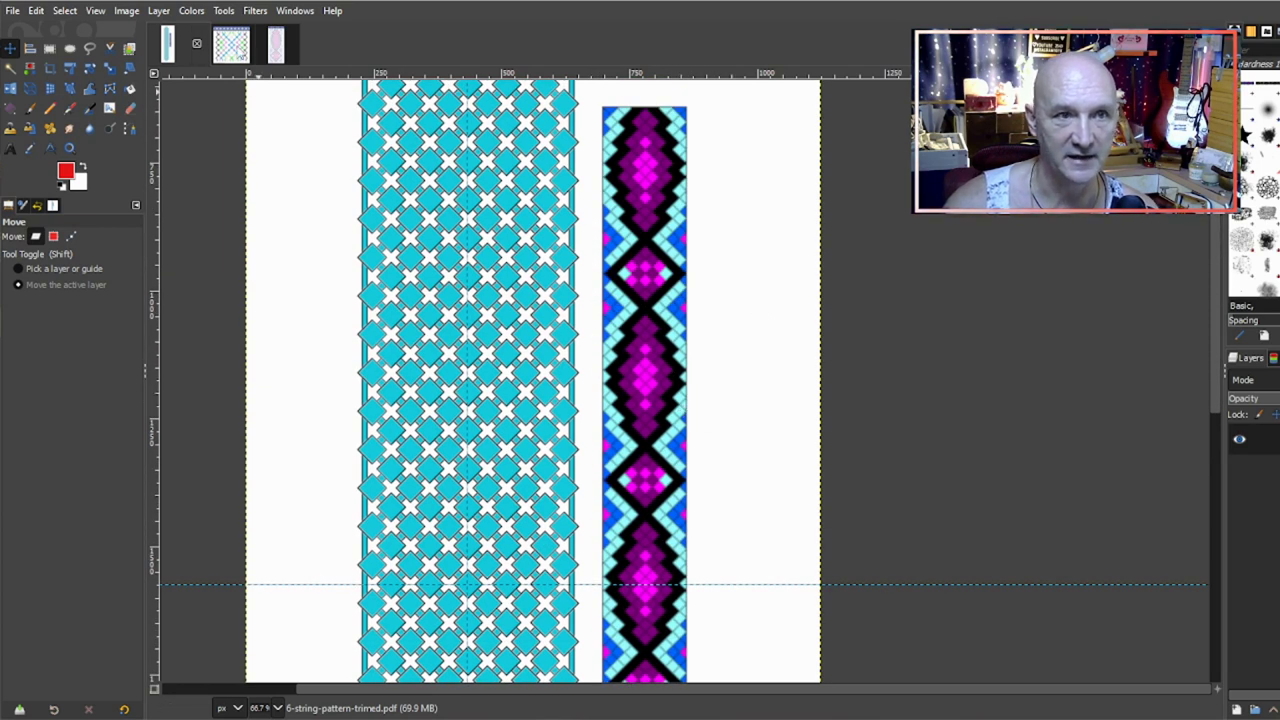
Step: Copy the horizontal bracelet preview strip above the knot chart in 31864.gif and paste it into 6-string-pattern-trimed.pdf
{"action": "left_click", "coordinate": [230, 47]}
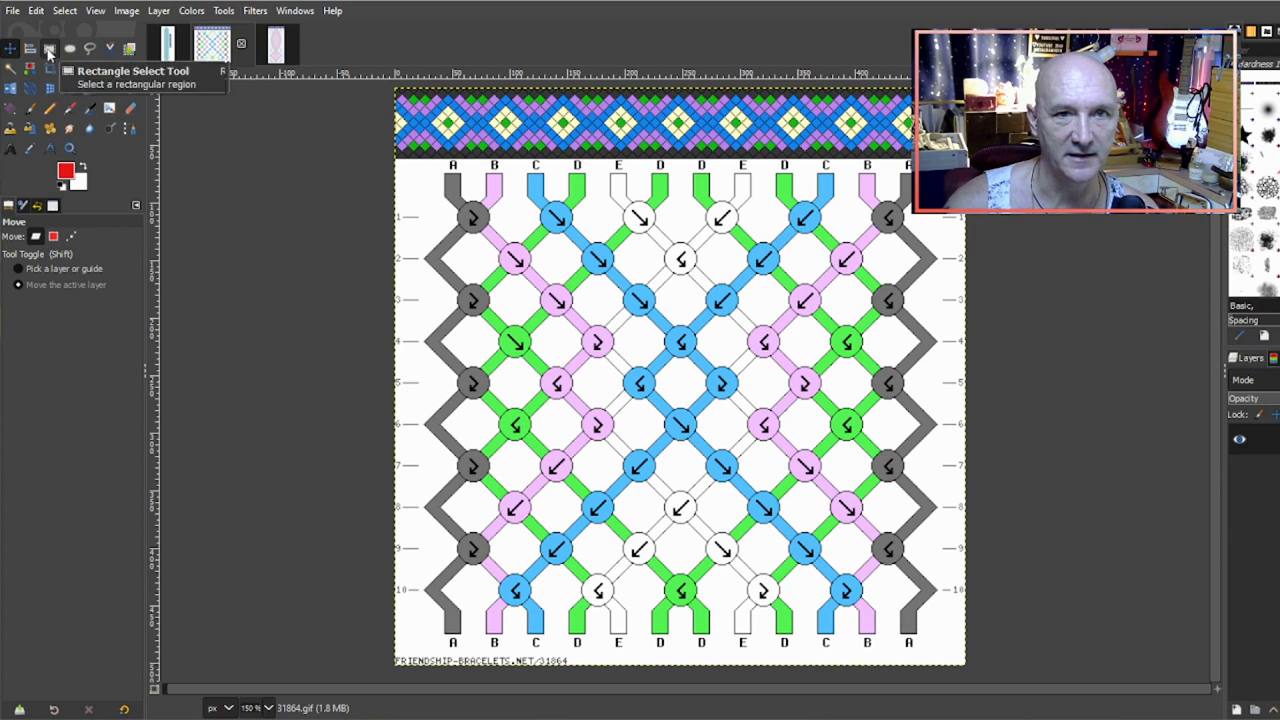
{"action": "left_click", "coordinate": [48, 53]}
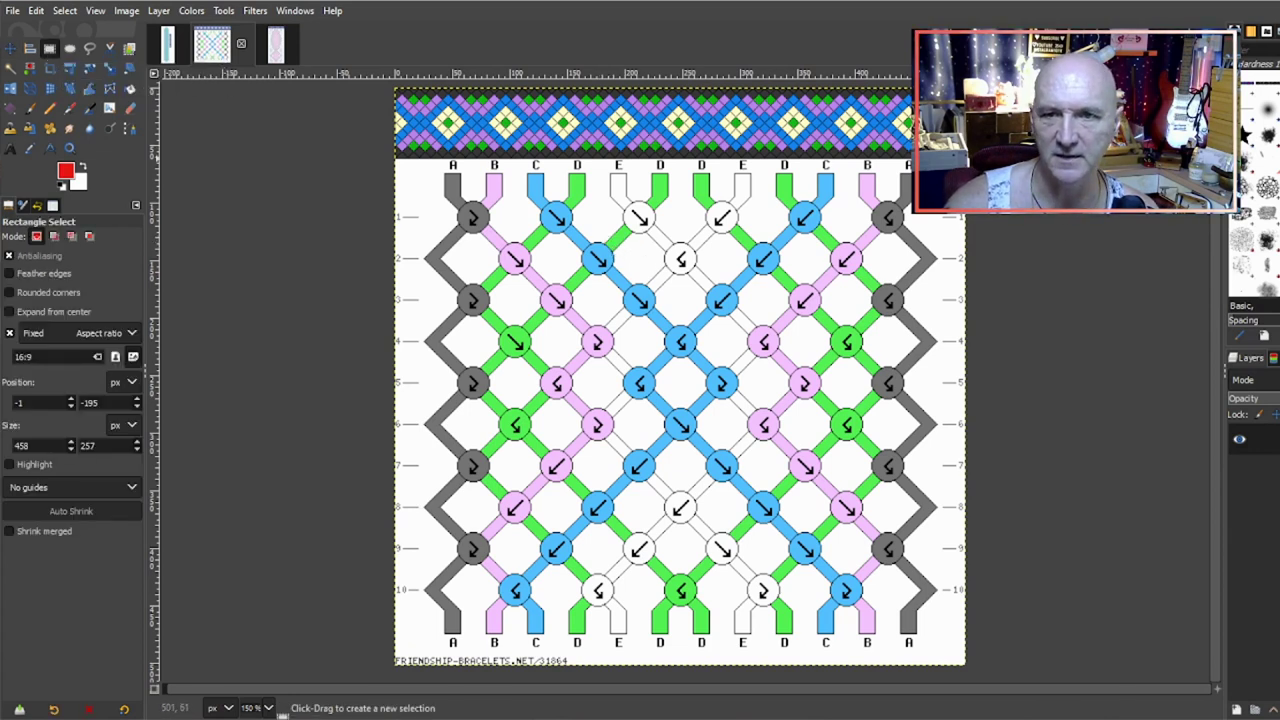
{"action": "left_click_drag", "start_coordinate": [896, 158], "coordinate": [377, 108]}
{"action": "key", "text": "ctrl+c"}
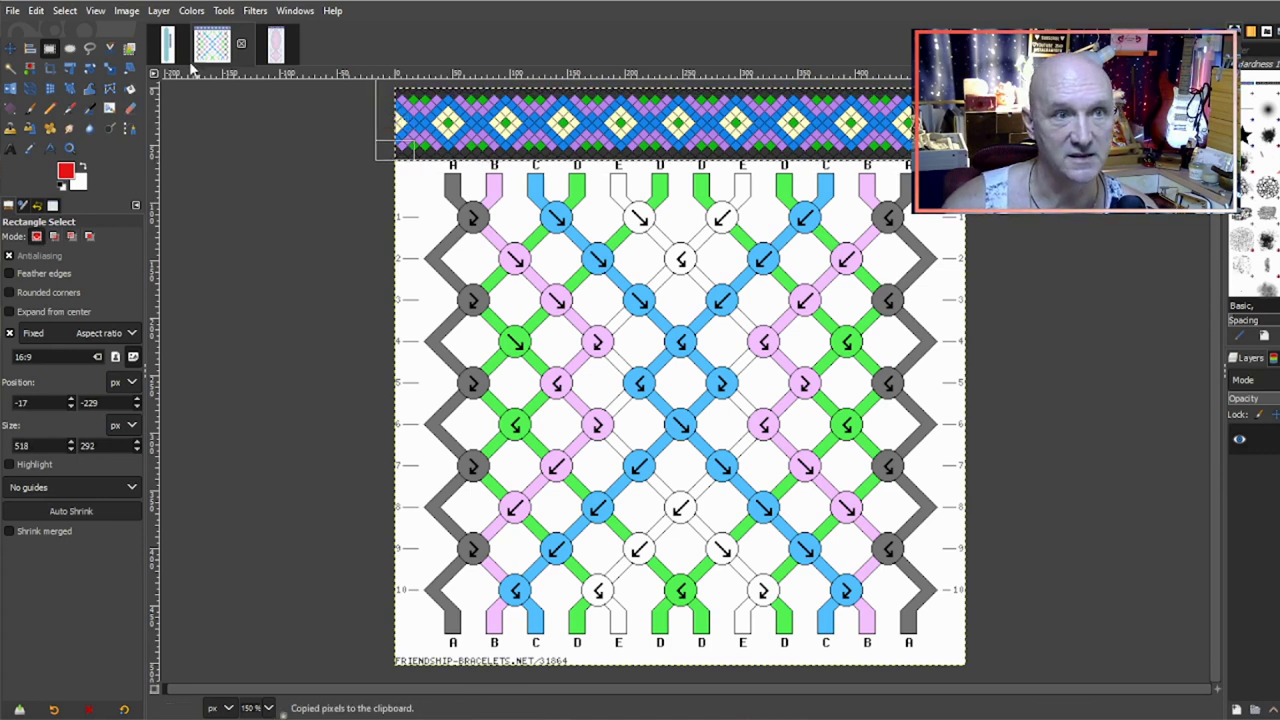
{"action": "key", "text": "alt+1"}
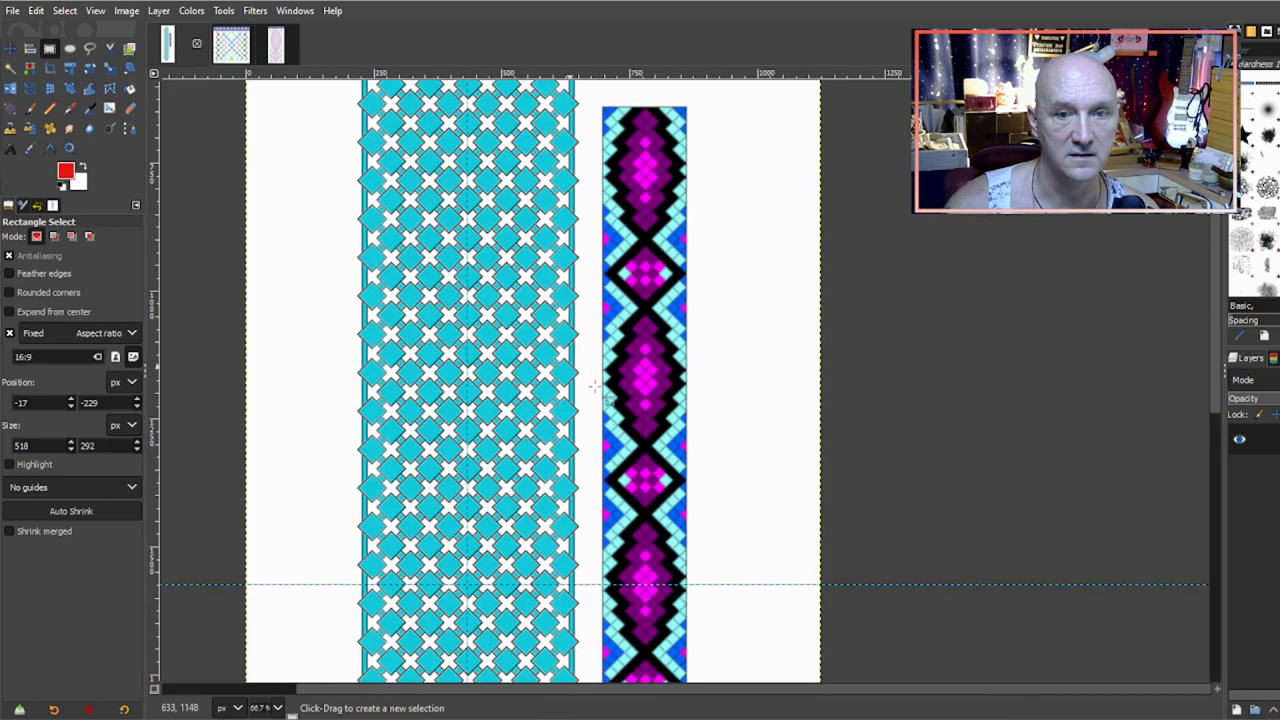
{"action": "key", "text": "ctrl+v"}
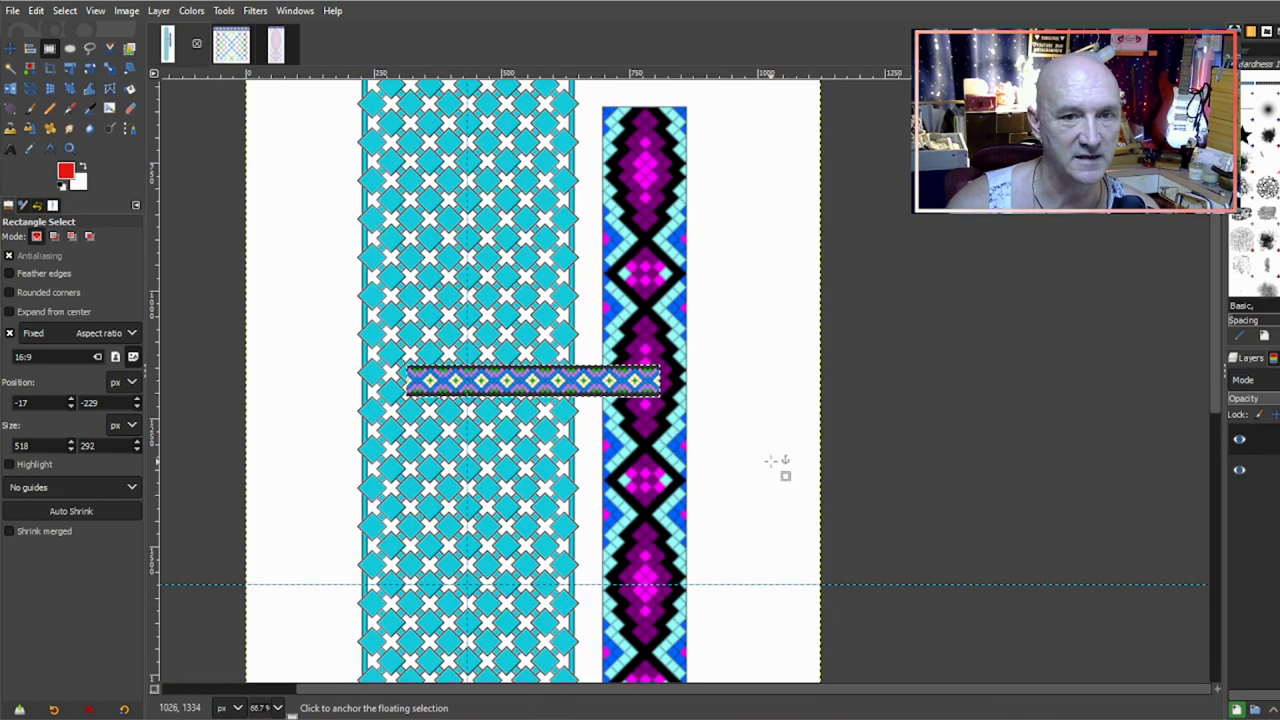
Step: Rotate the pasted blue-and-purple strip from horizontal to vertical
{"action": "left_click", "coordinate": [90, 67]}
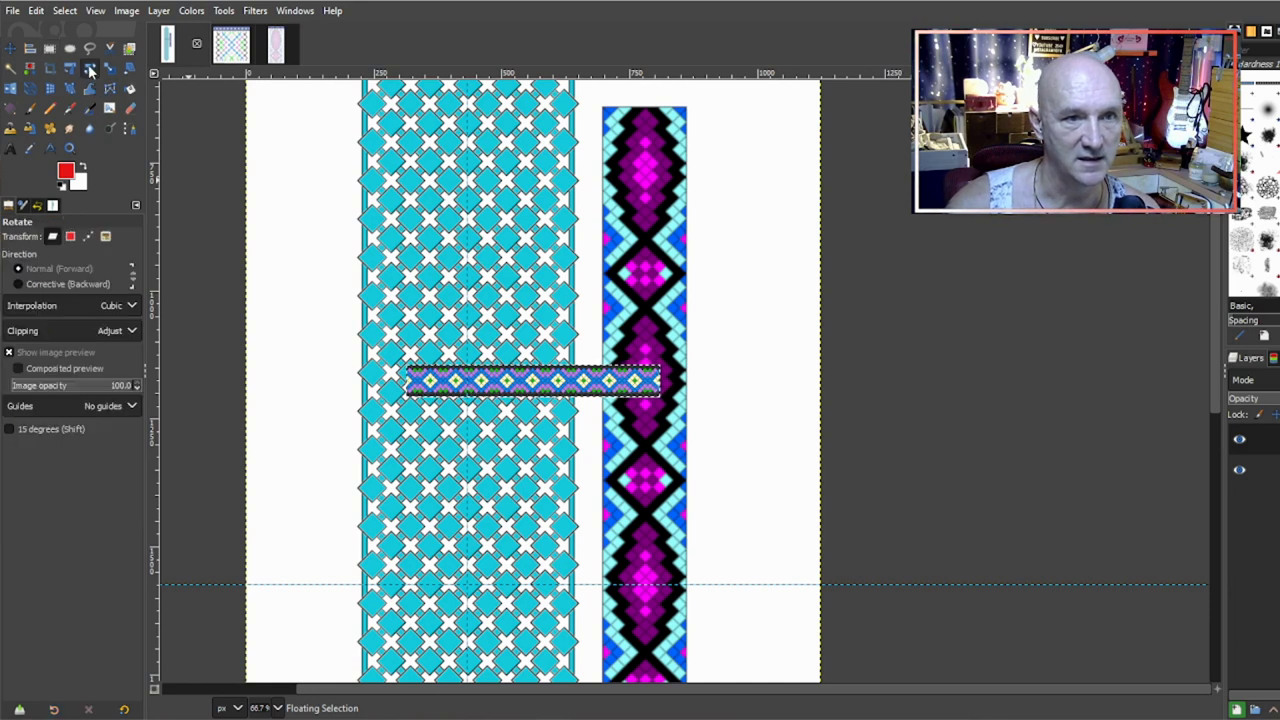
{"action": "left_click", "coordinate": [530, 388]}
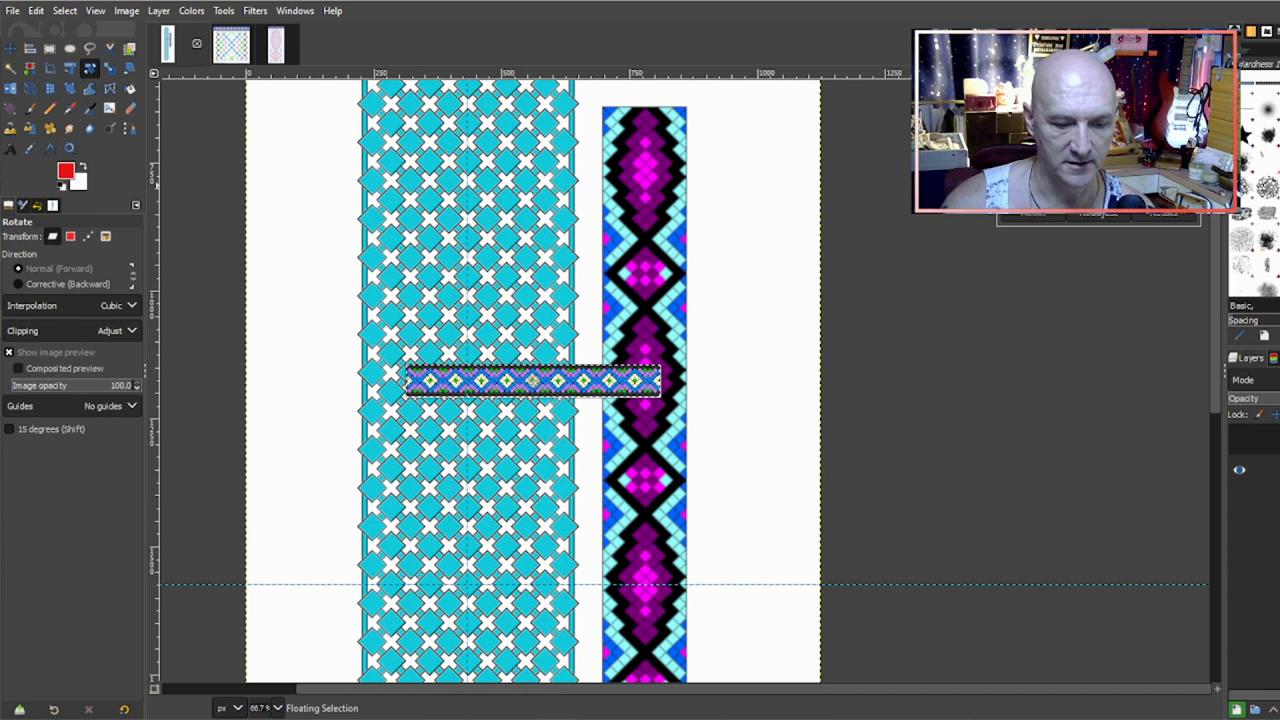
{"action": "left_click", "coordinate": [1165, 215]}
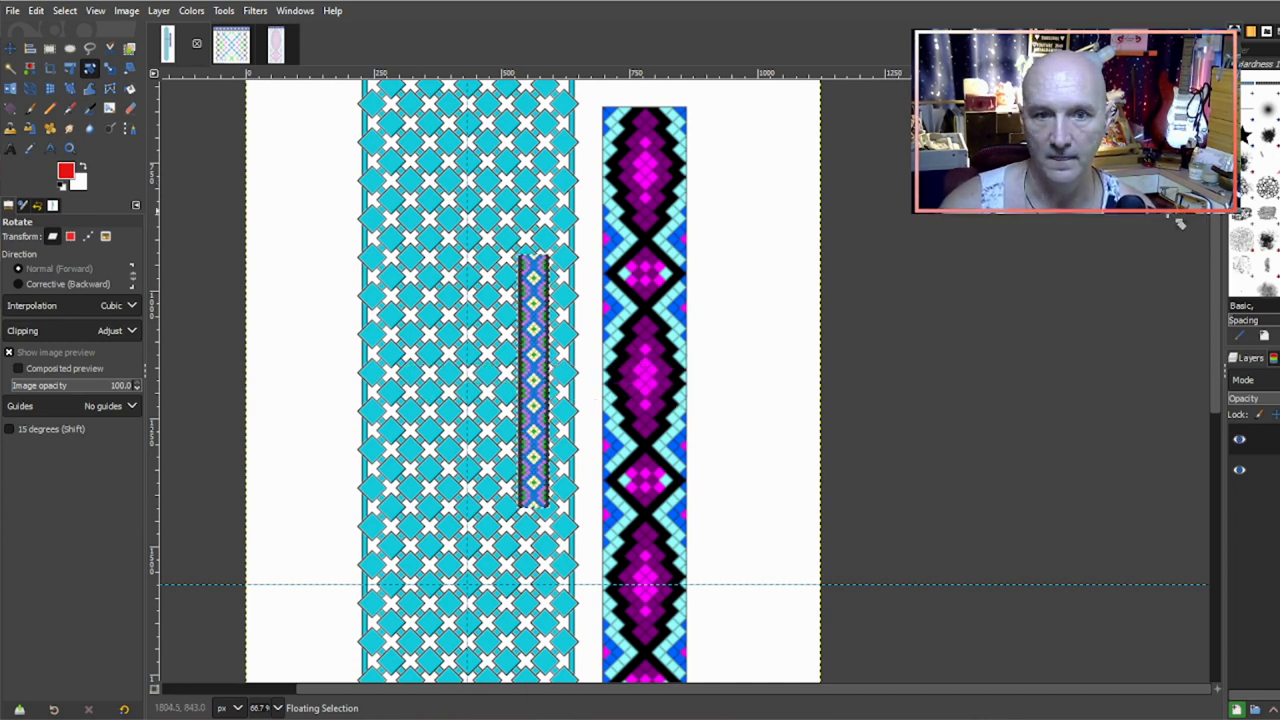
Step: Scale the vertical blue-and-purple strip up proportionally until it is nearly as wide as the magenta-and-black strip
{"action": "left_click", "coordinate": [110, 68]}
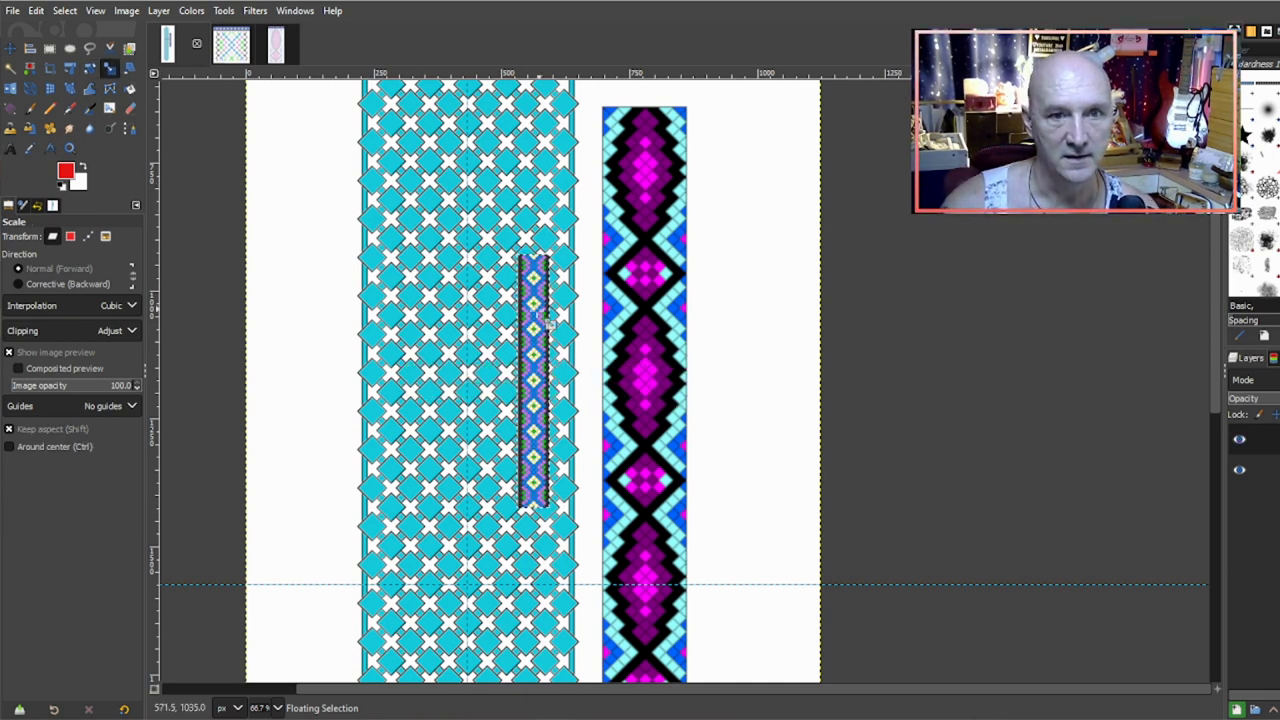
{"action": "left_click", "coordinate": [542, 338]}
{"action": "scroll", "coordinate": [544, 374], "scroll_direction": "up", "scroll_amount": 2}
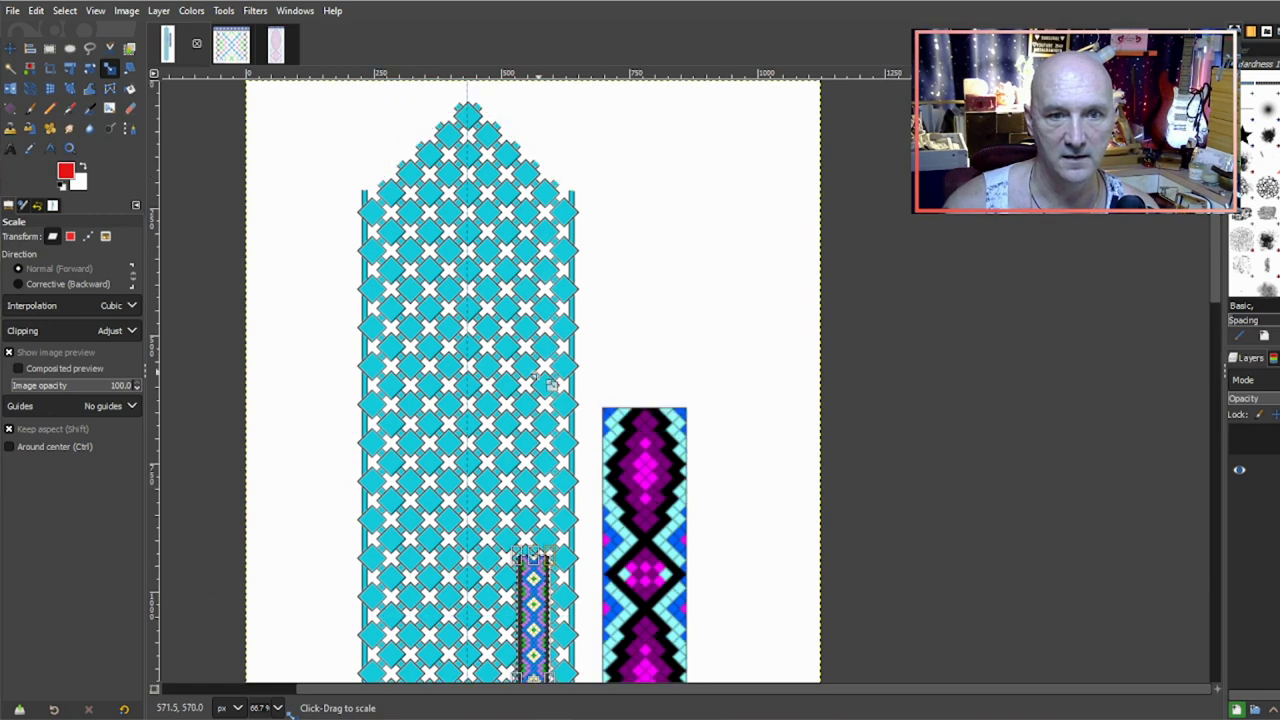
{"action": "scroll", "coordinate": [545, 360], "scroll_direction": "down", "scroll_amount": 3}
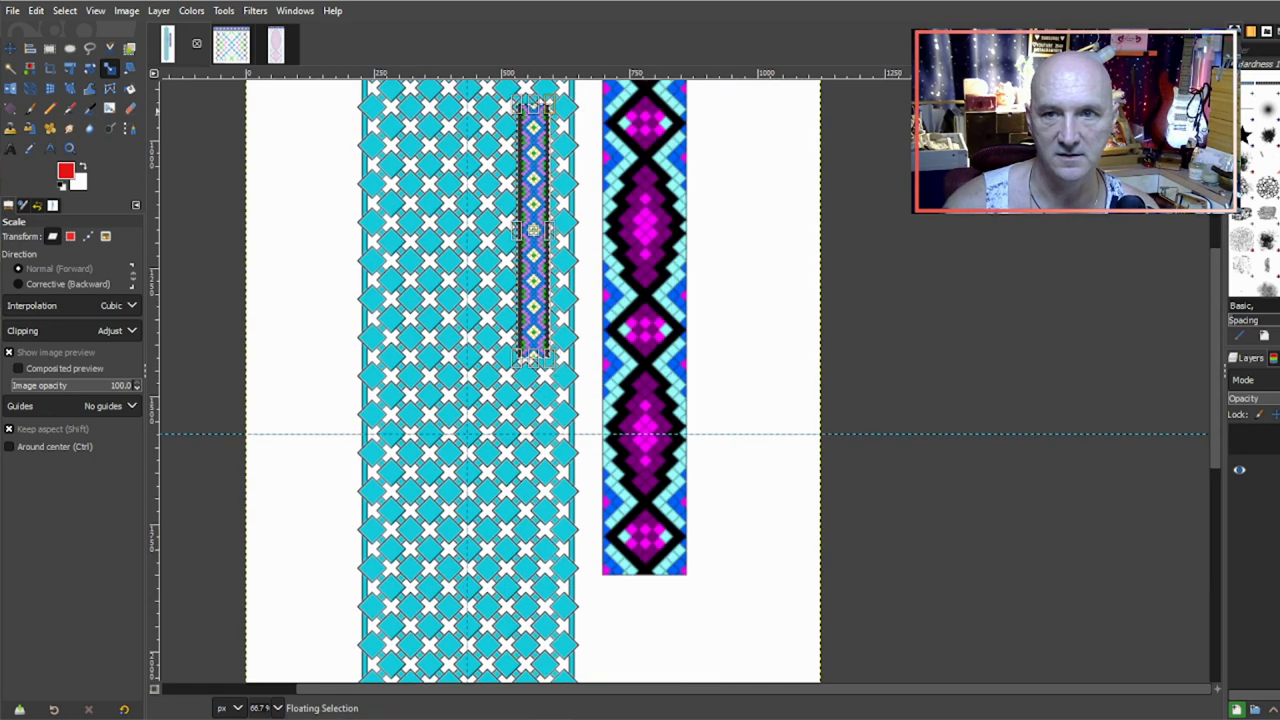
{"action": "left_click_drag", "start_coordinate": [540, 356], "coordinate": [541, 714]}
{"action": "key", "text": "Return"}
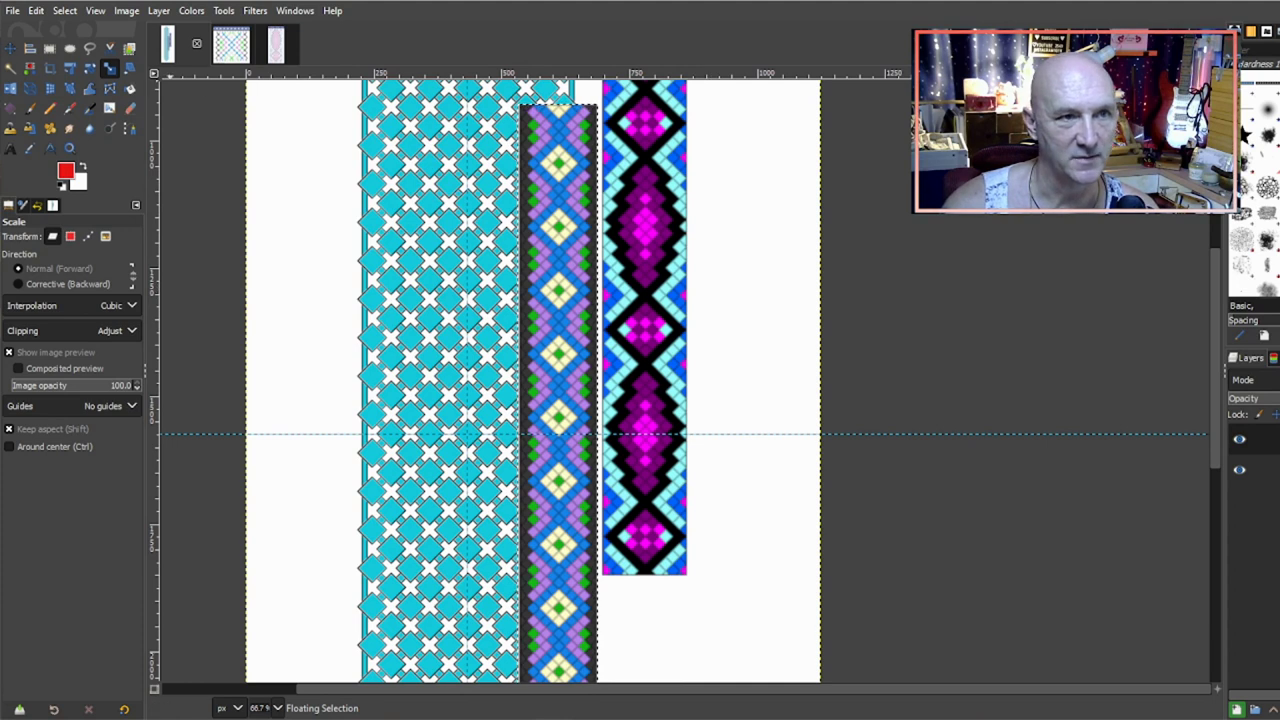
Step: Move the enlarged blue-and-purple strip into the white area on the far side of the magenta-and-black strip
{"action": "left_click", "coordinate": [9, 50]}
{"action": "left_click_drag", "start_coordinate": [529, 385], "coordinate": [720, 195]}
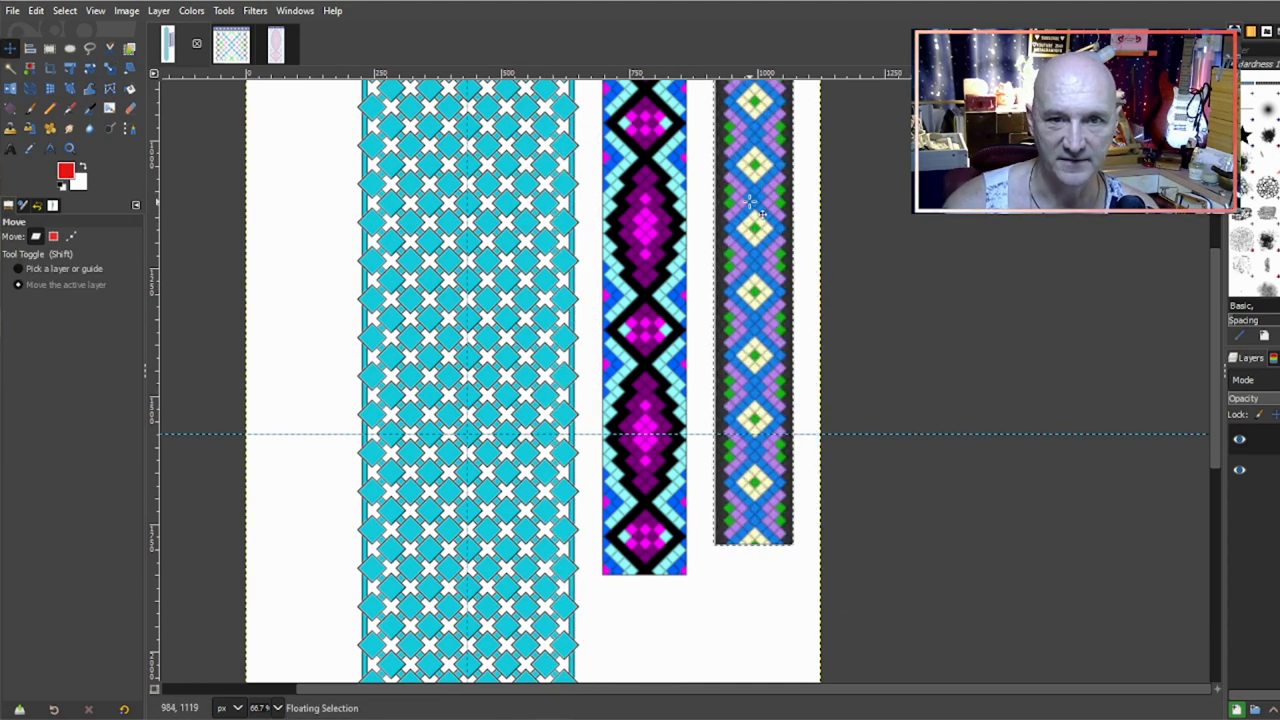
{"action": "scroll", "coordinate": [830, 330], "scroll_direction": "up", "scroll_amount": 5}
{"action": "left_click_drag", "start_coordinate": [768, 550], "coordinate": [770, 383]}
{"action": "scroll", "coordinate": [833, 388], "scroll_direction": "down", "scroll_amount": 5}
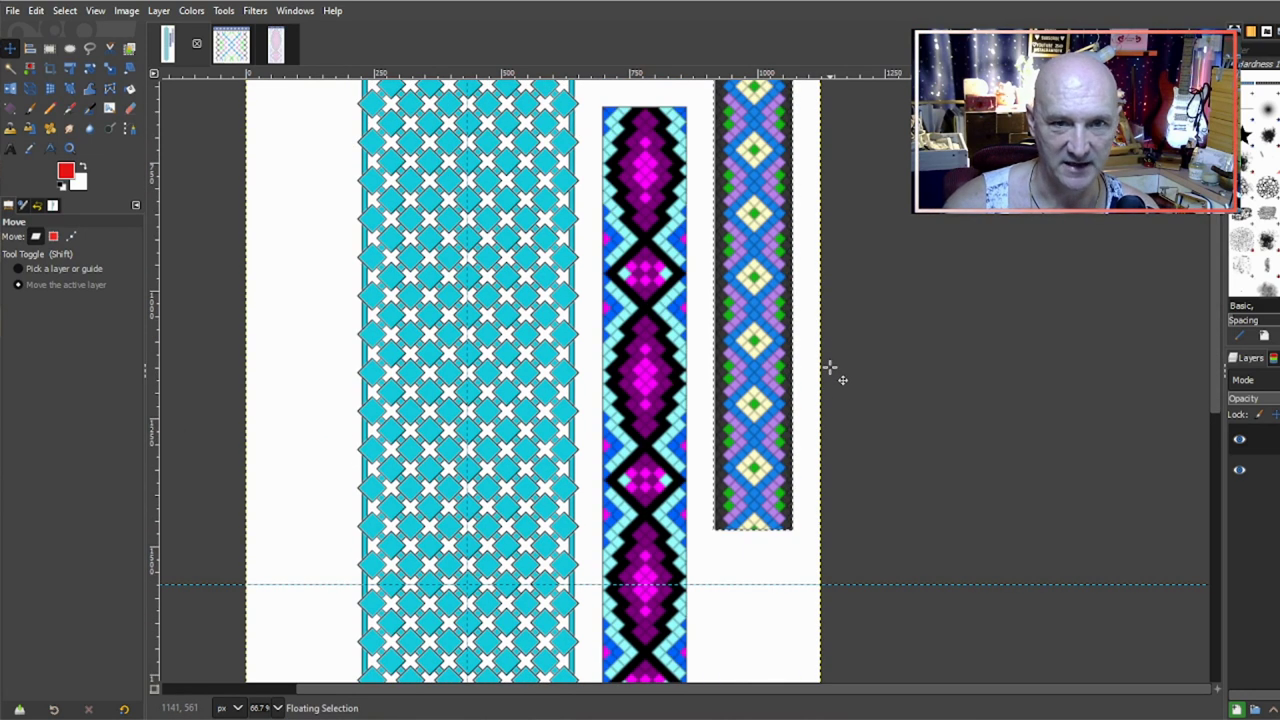
{"action": "scroll", "coordinate": [806, 313], "scroll_direction": "down", "scroll_amount": 3}
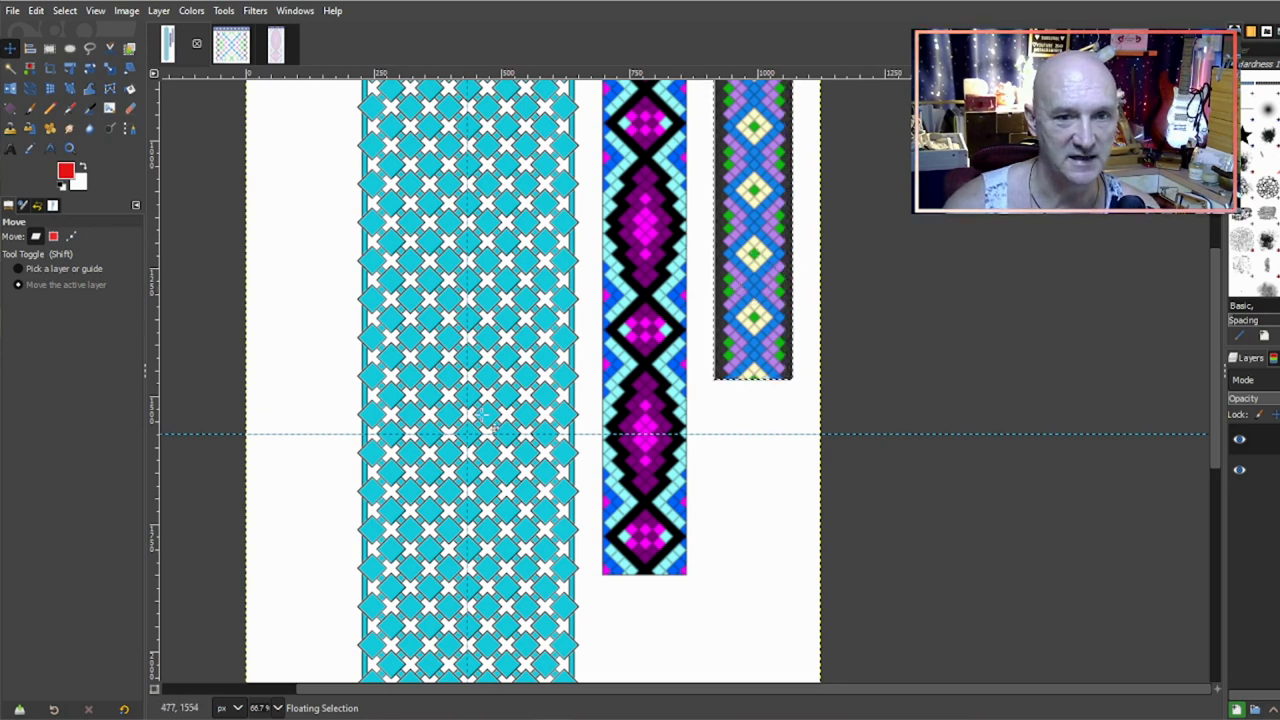
Step: Set the foreground colour to the dark navy swatch from the colour history
{"action": "left_click", "coordinate": [66, 172]}
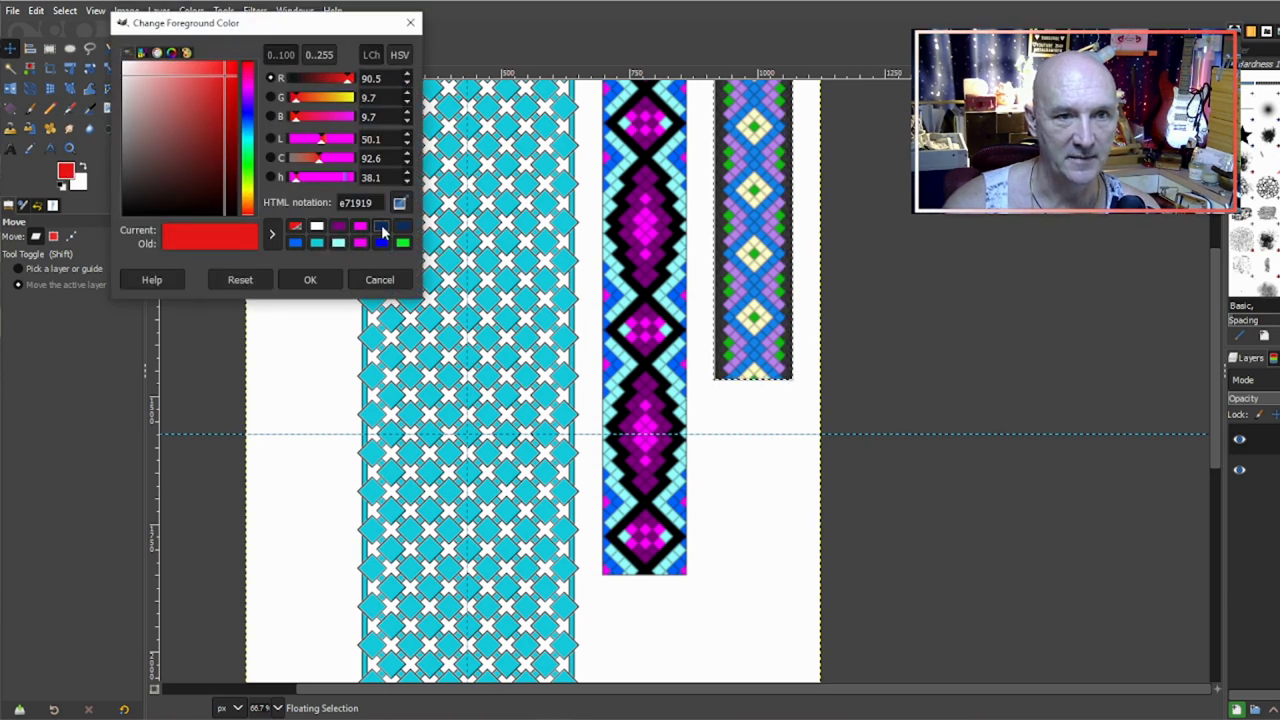
{"action": "left_click", "coordinate": [381, 227]}
{"action": "left_click", "coordinate": [310, 280]}
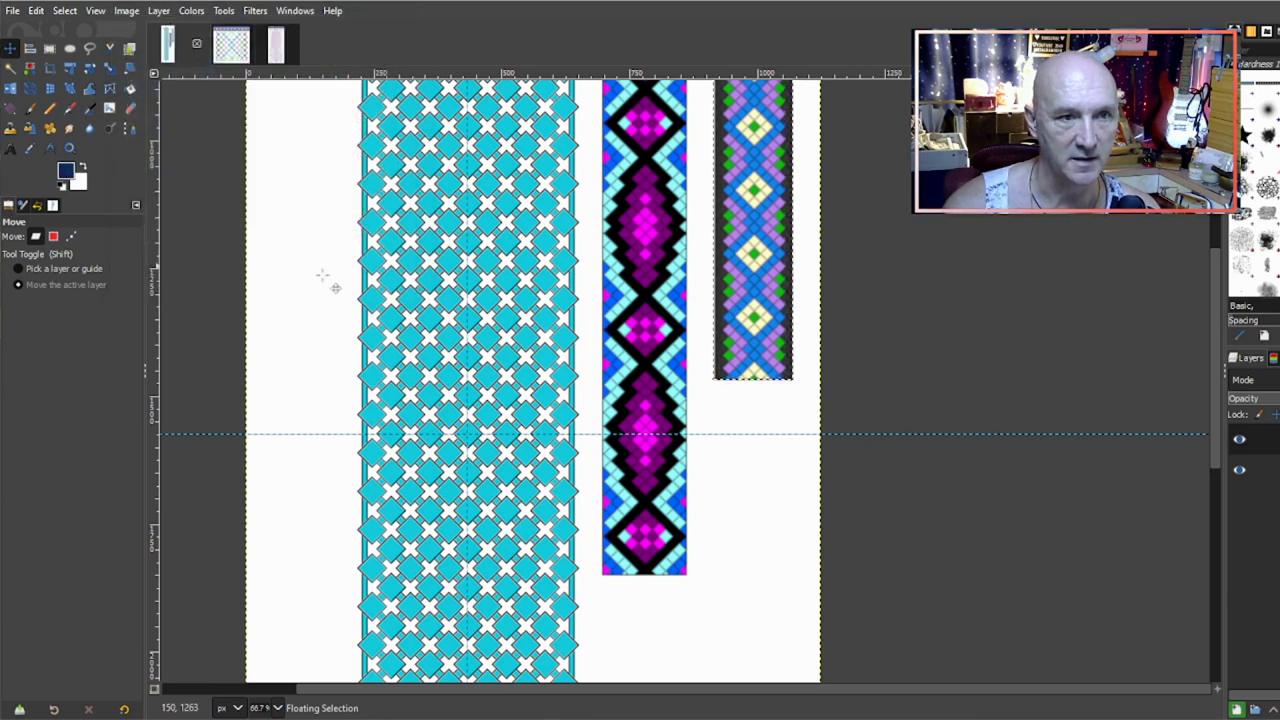
Step: Activate Bucket Fill and pick the bright magenta from the middle of the magenta-and-black strip as the foreground colour
{"action": "left_click", "coordinate": [130, 89]}
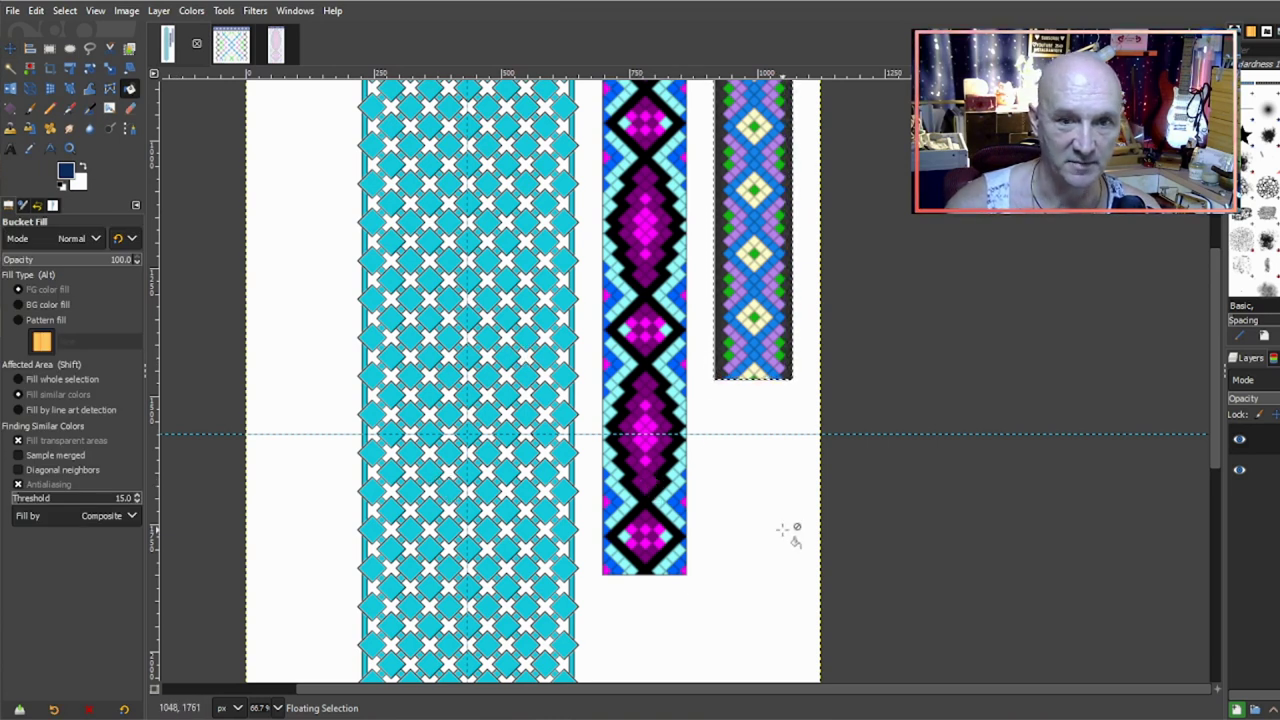
{"action": "scroll", "coordinate": [600, 438], "scroll_direction": "up", "scroll_amount": 2}
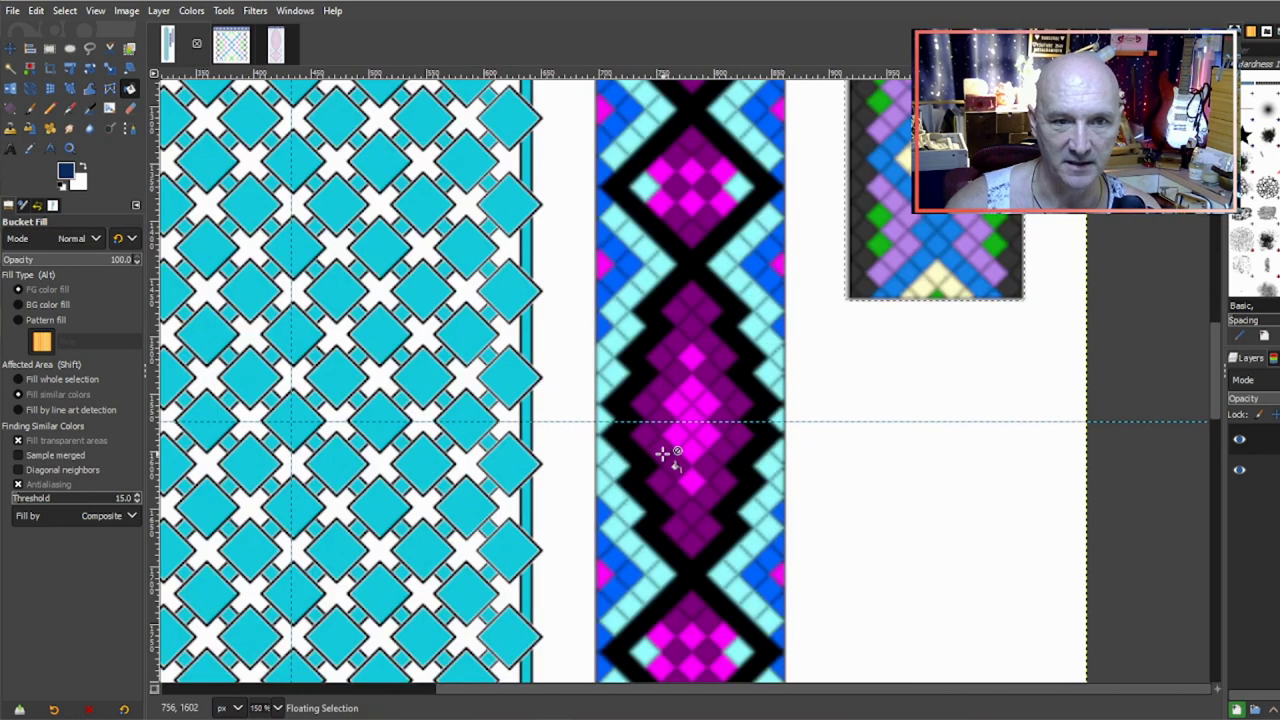
{"action": "left_click", "coordinate": [690, 437], "text": "ctrl"}
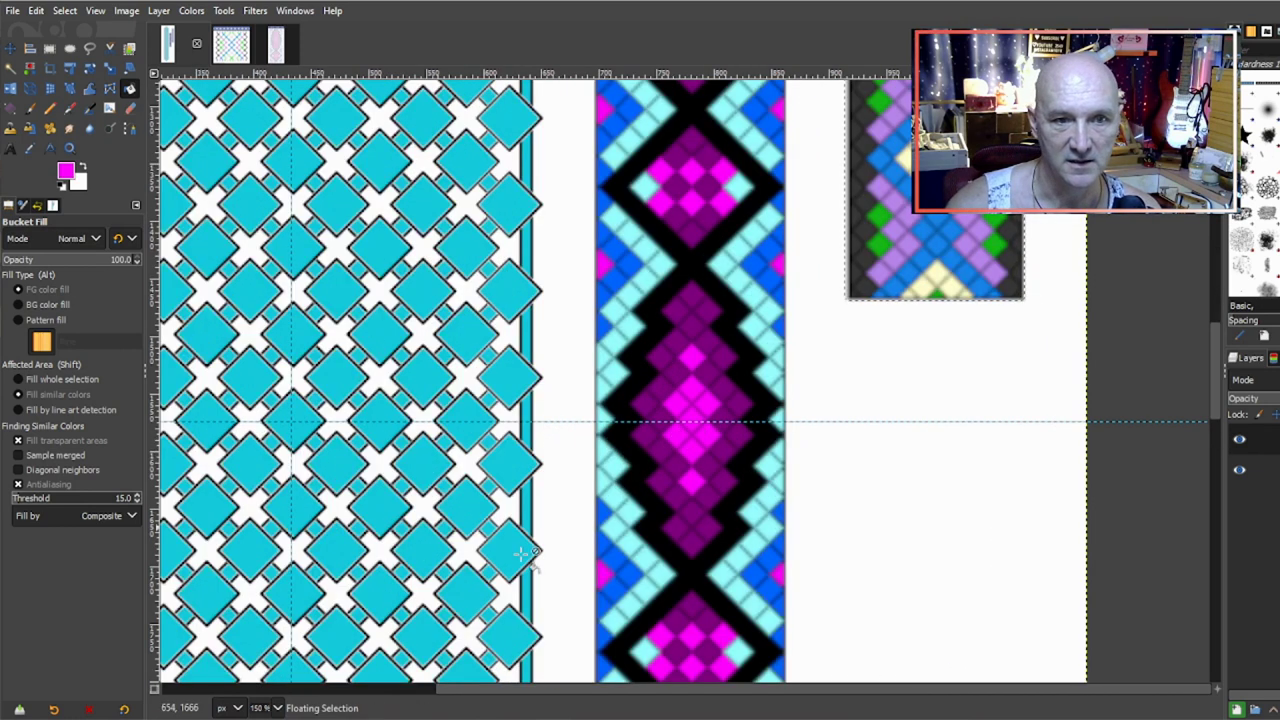
Step: Anchor the floating blue-and-purple strip to the image so that the grid can be filled
{"action": "left_click_drag", "start_coordinate": [536, 690], "coordinate": [463, 690]}
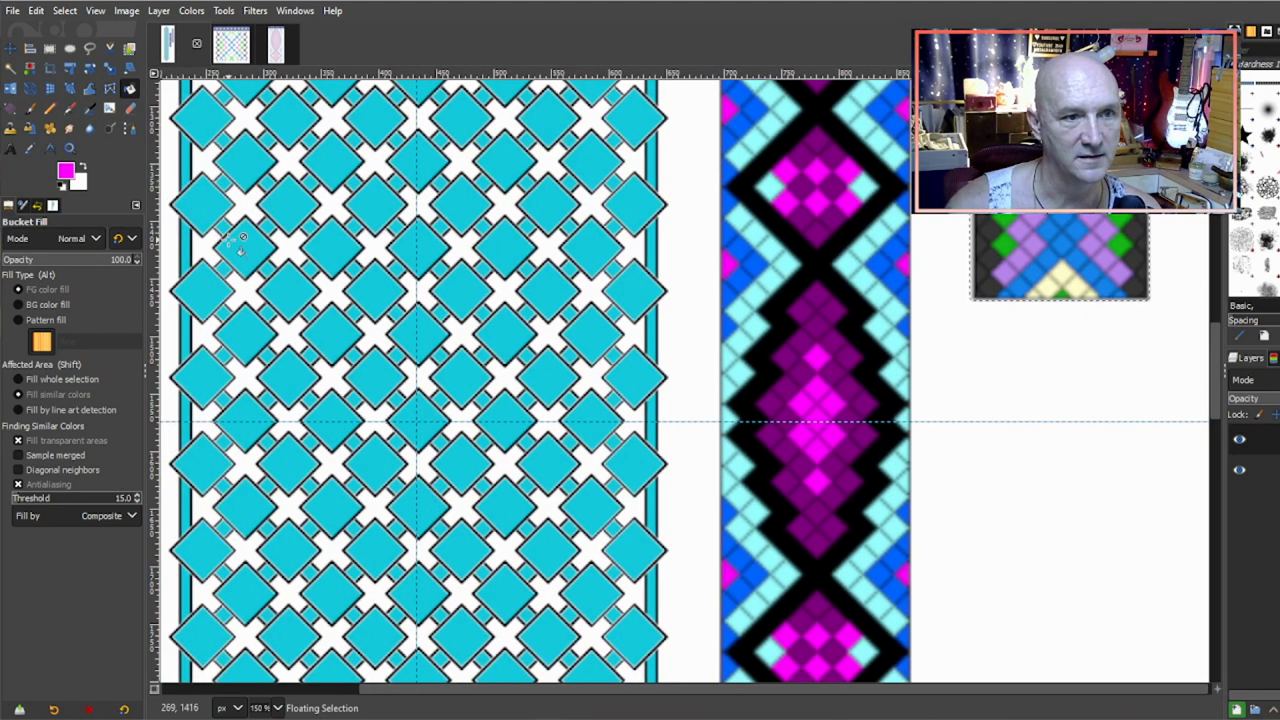
{"action": "key", "text": "ctrl"}
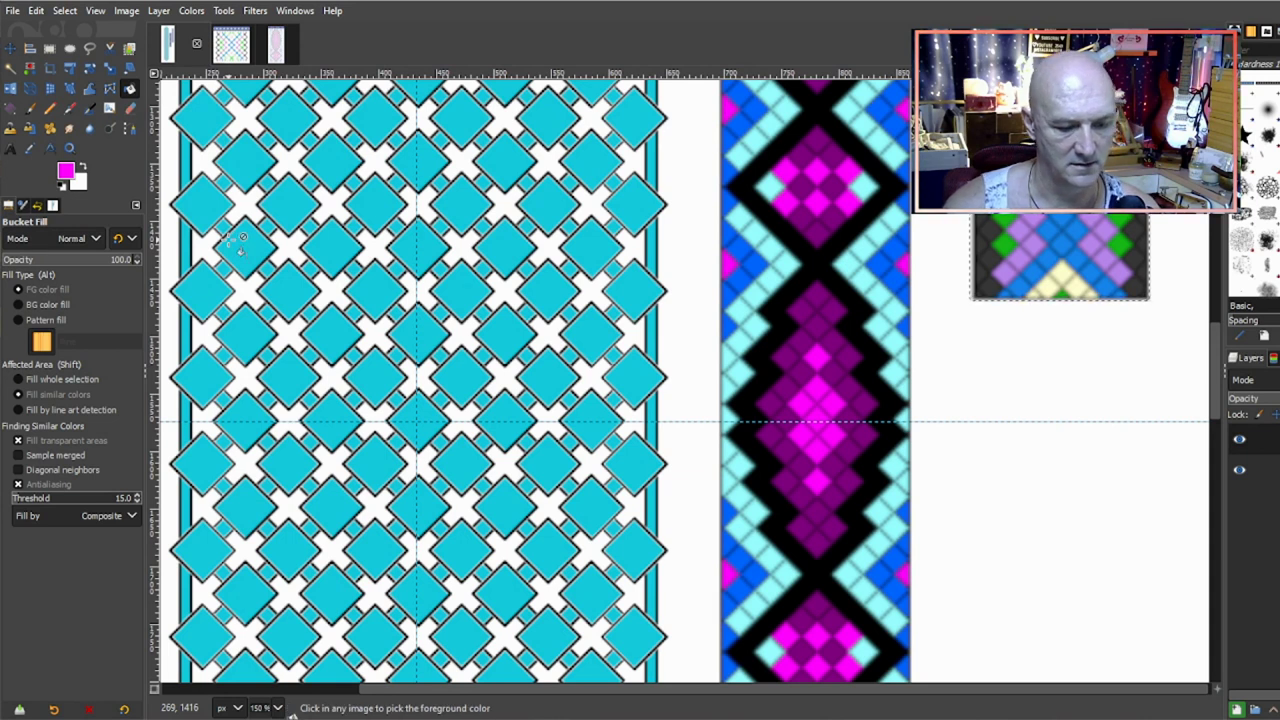
{"action": "left_click", "coordinate": [152, 11]}
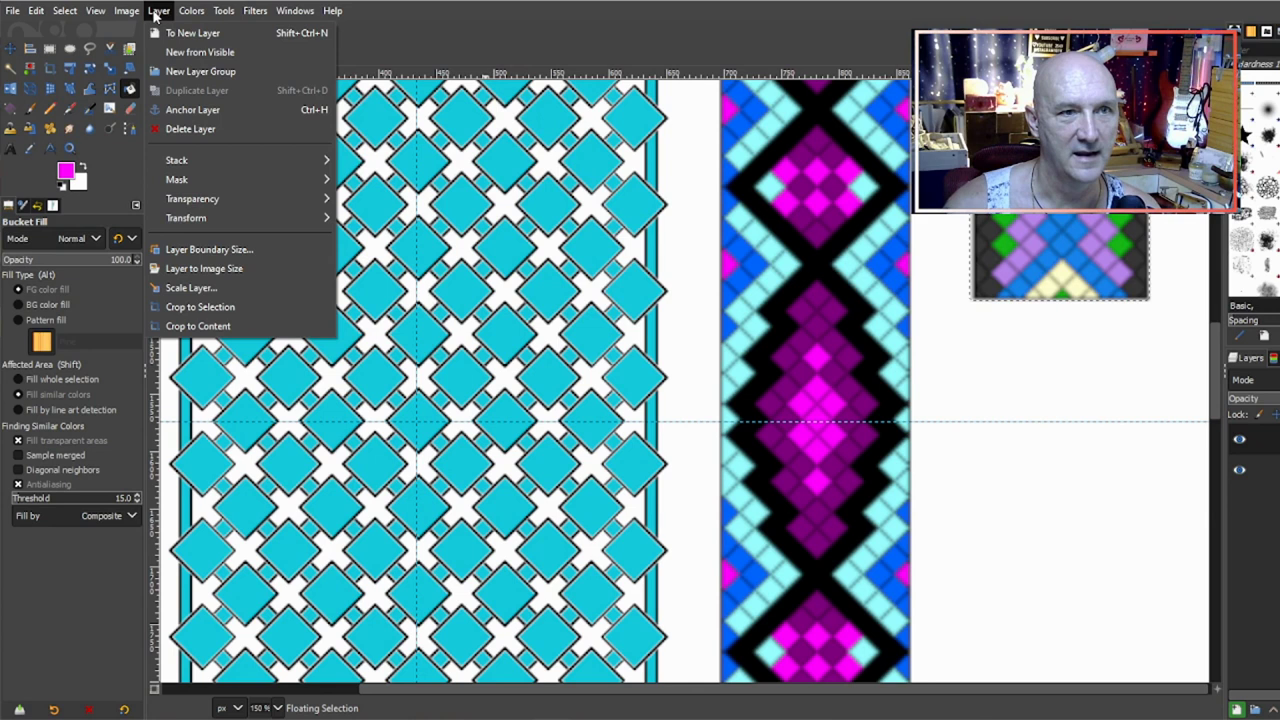
{"action": "left_click", "coordinate": [220, 107]}
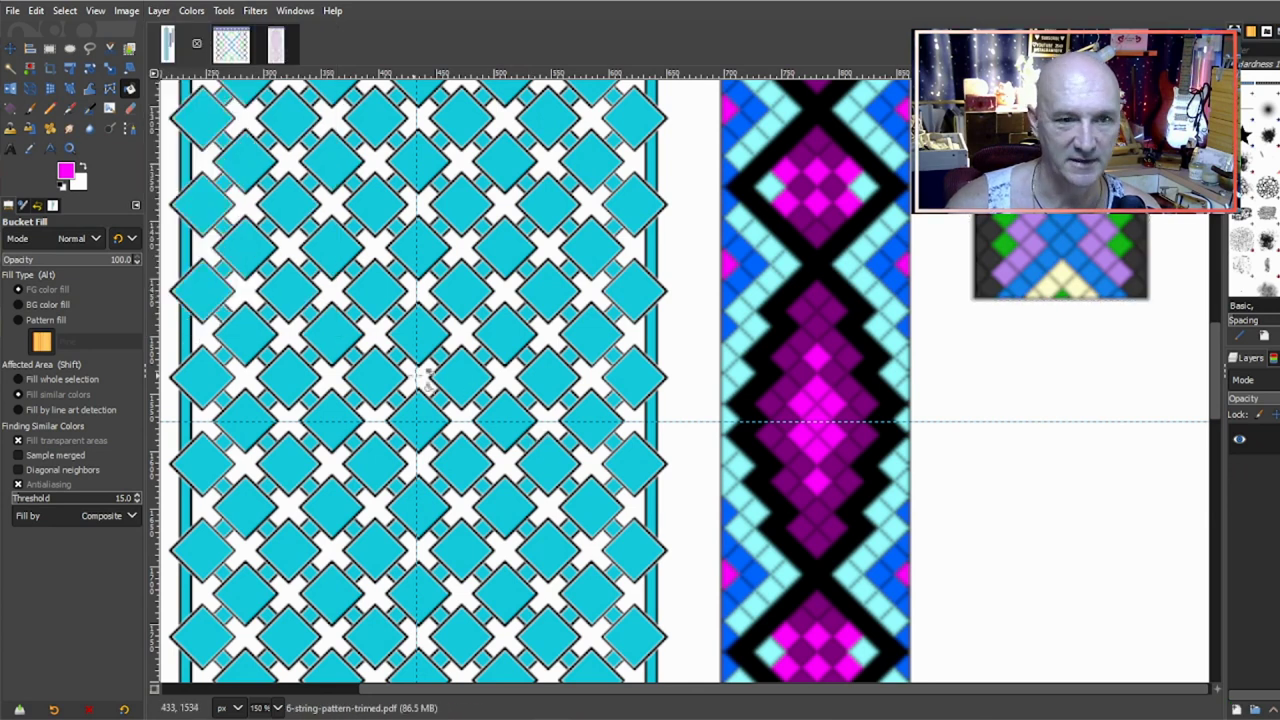
Step: Fill five large diamonds magenta: four clustered above the guide crossing and one higher on the vertical guide
{"action": "left_click", "coordinate": [420, 421]}
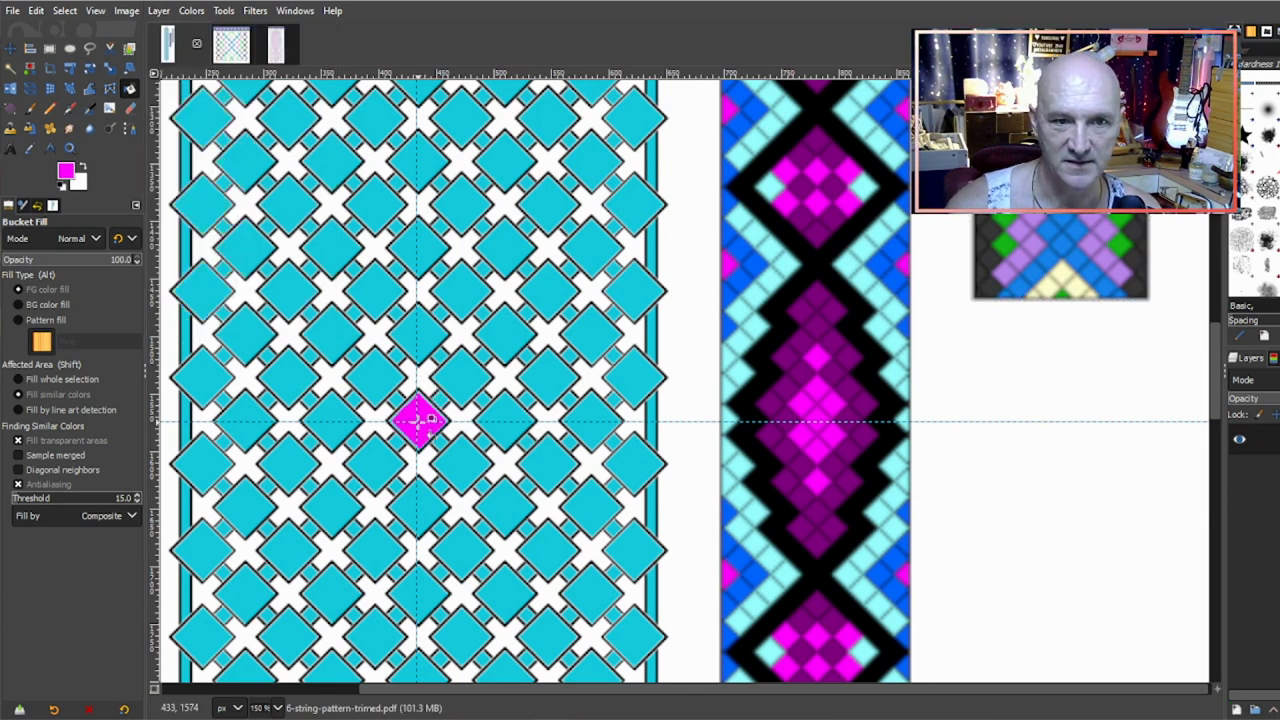
{"action": "left_click", "coordinate": [375, 377]}
{"action": "left_click", "coordinate": [420, 334]}
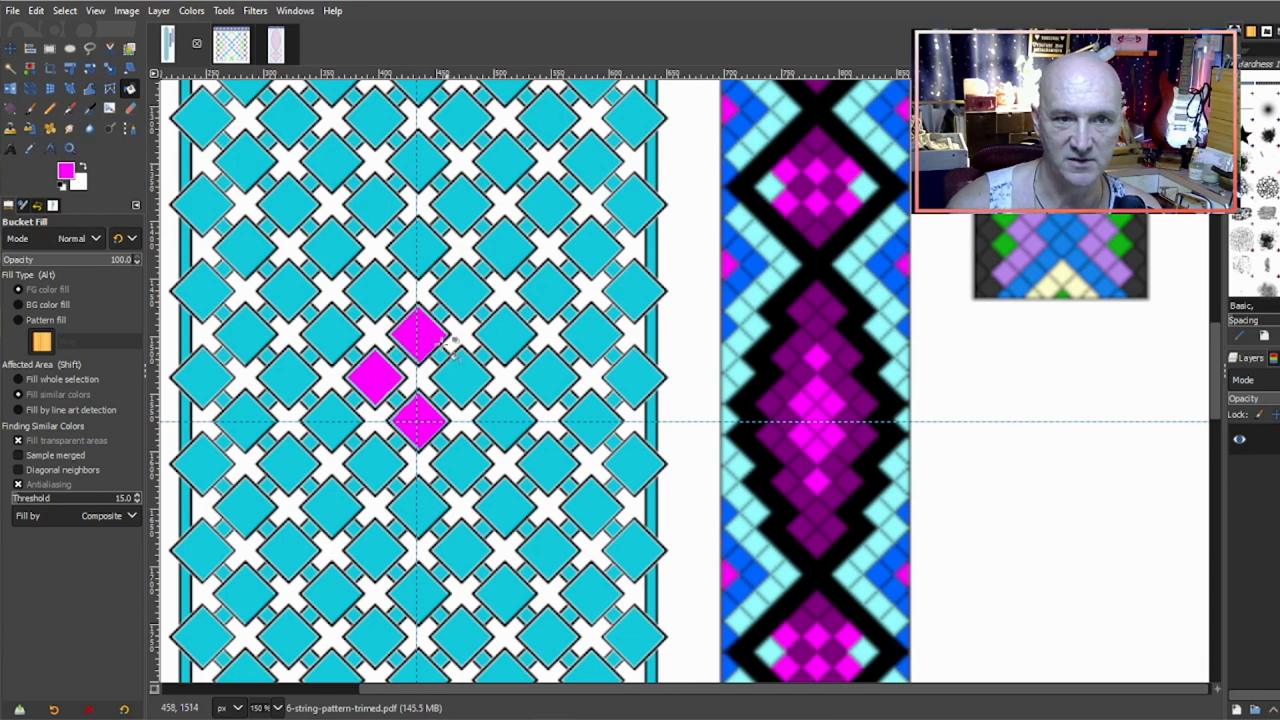
{"action": "left_click", "coordinate": [478, 374]}
{"action": "left_click", "coordinate": [434, 240]}
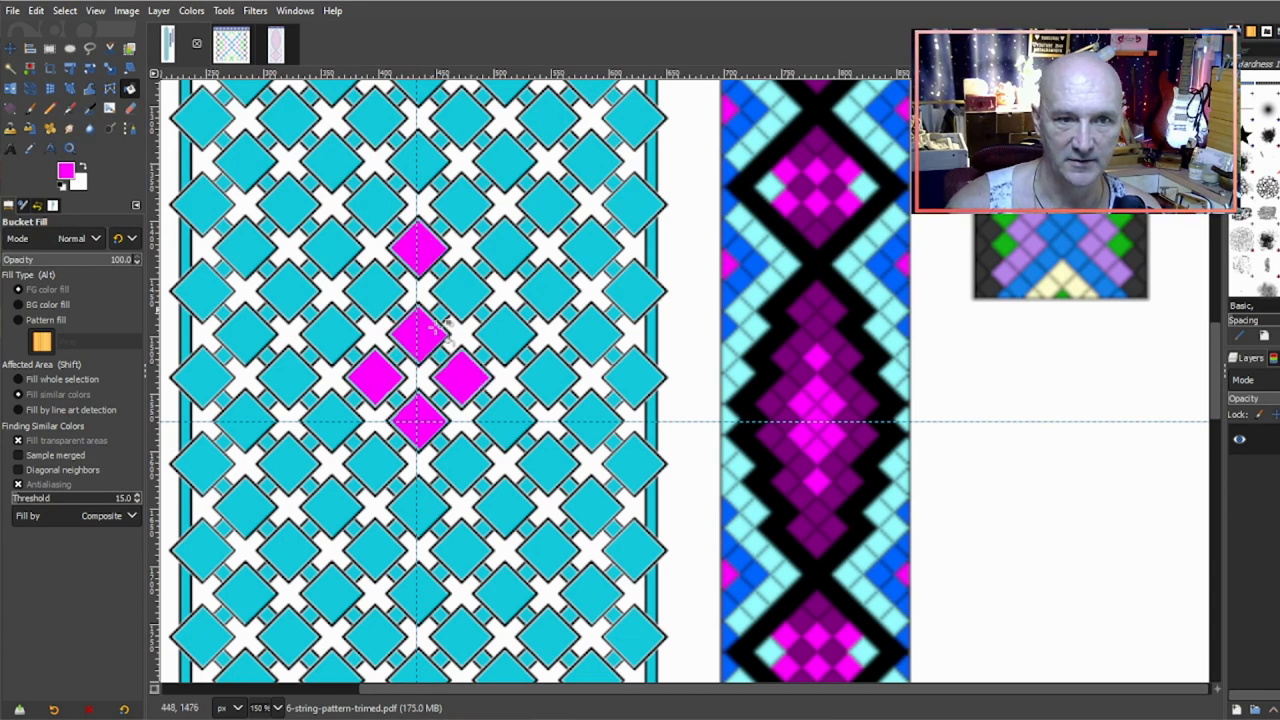
Step: Fill the small connector squares around the magenta diamonds with magenta, including those at the corners of the uppermost one
{"action": "left_click", "coordinate": [411, 406]}
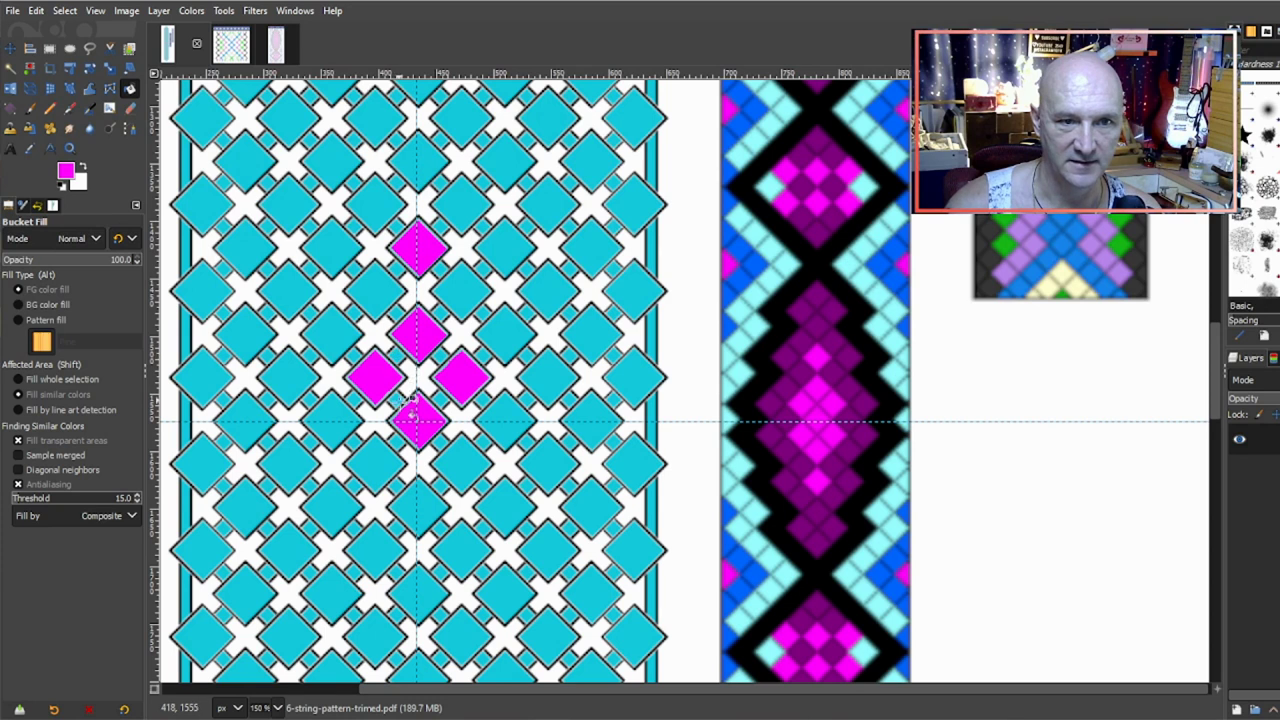
{"action": "left_click", "coordinate": [400, 358]}
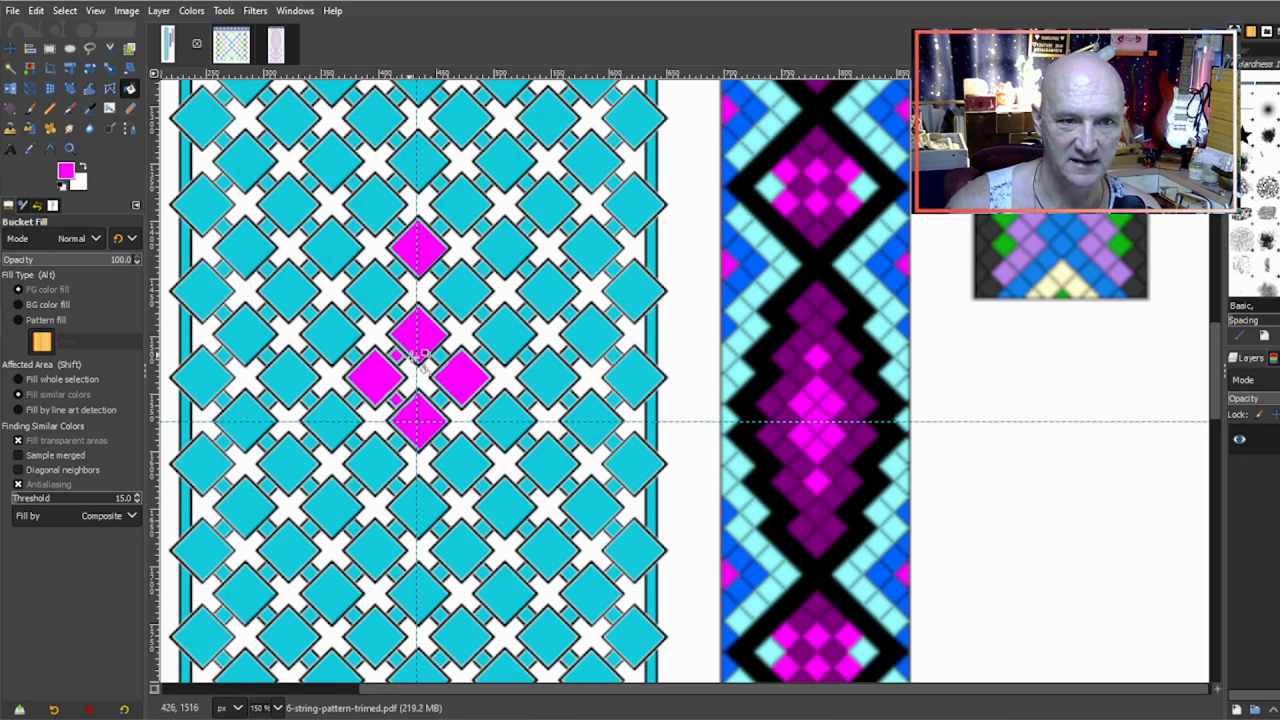
{"action": "left_click", "coordinate": [448, 398]}
{"action": "left_click", "coordinate": [400, 314]}
{"action": "left_click", "coordinate": [400, 266]}
{"action": "left_click", "coordinate": [432, 266]}
{"action": "left_click", "coordinate": [398, 228]}
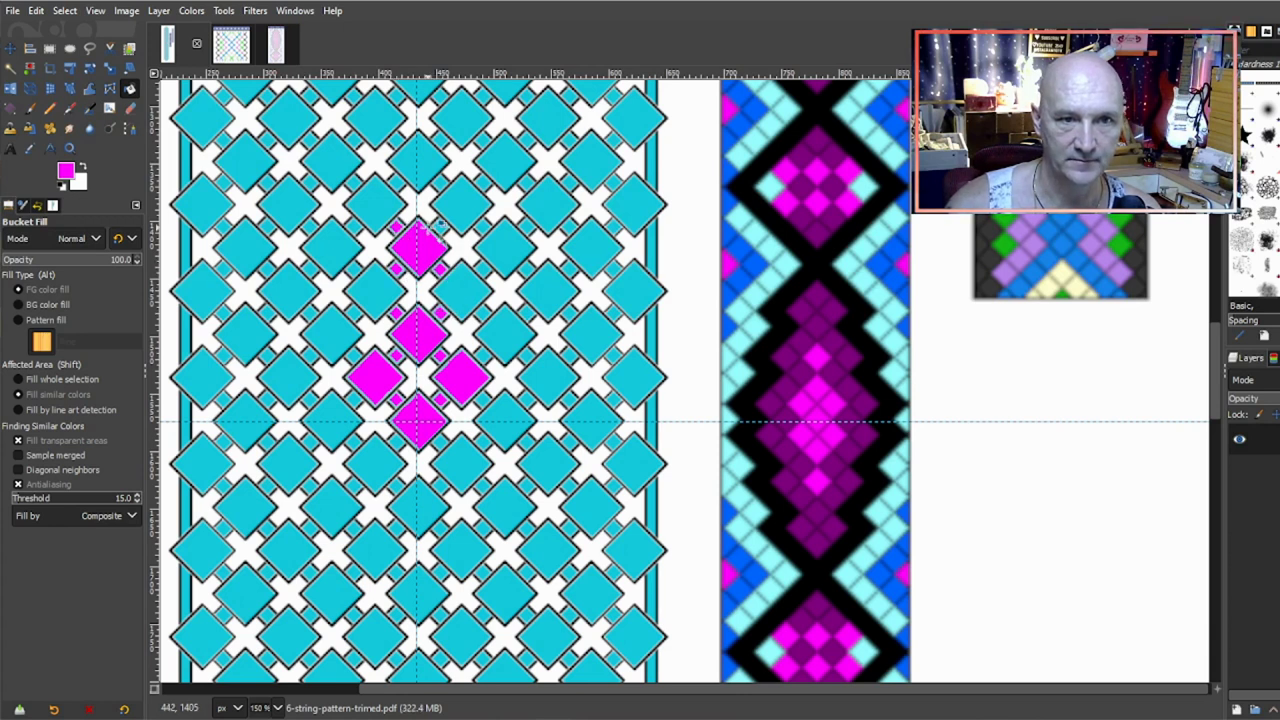
{"action": "left_click", "coordinate": [442, 392]}
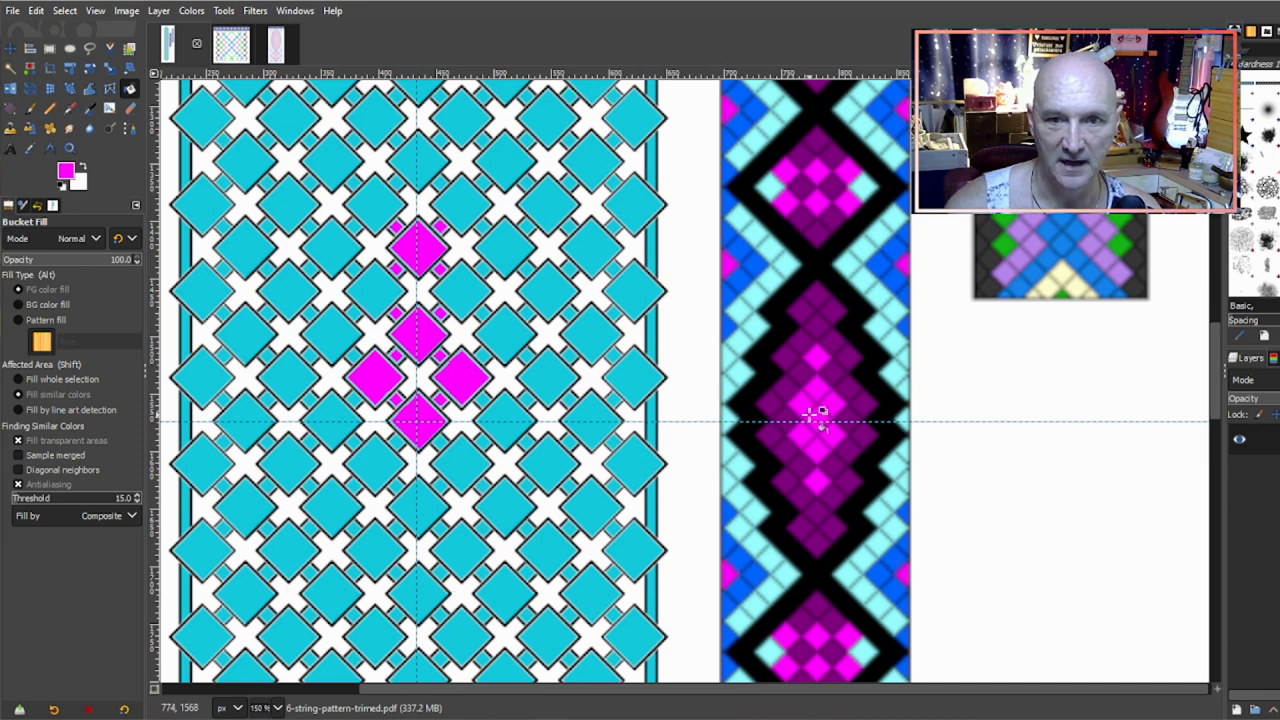
Step: Pick the dark purple from the magenta-and-black strip and fill the zigzag of seven diamonds right of the magenta ones, ending on the centre line
{"action": "left_click", "coordinate": [856, 418], "text": "ctrl"}
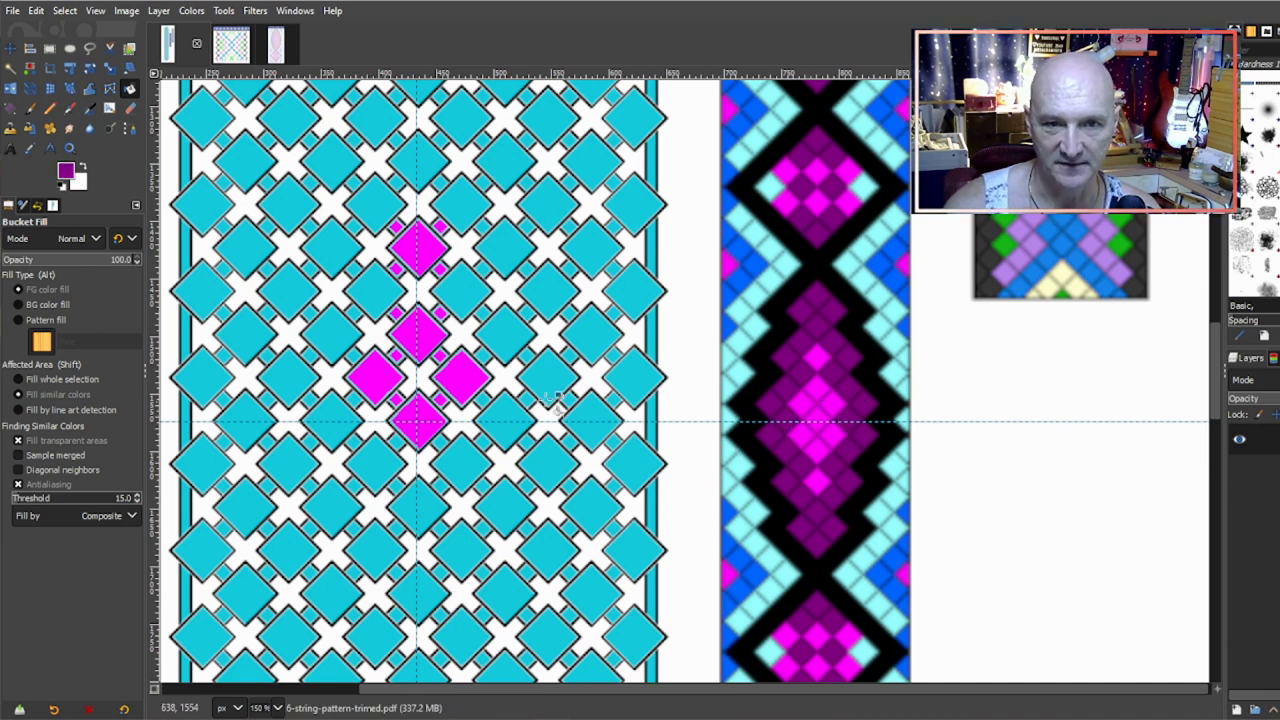
{"action": "left_click", "coordinate": [508, 420]}
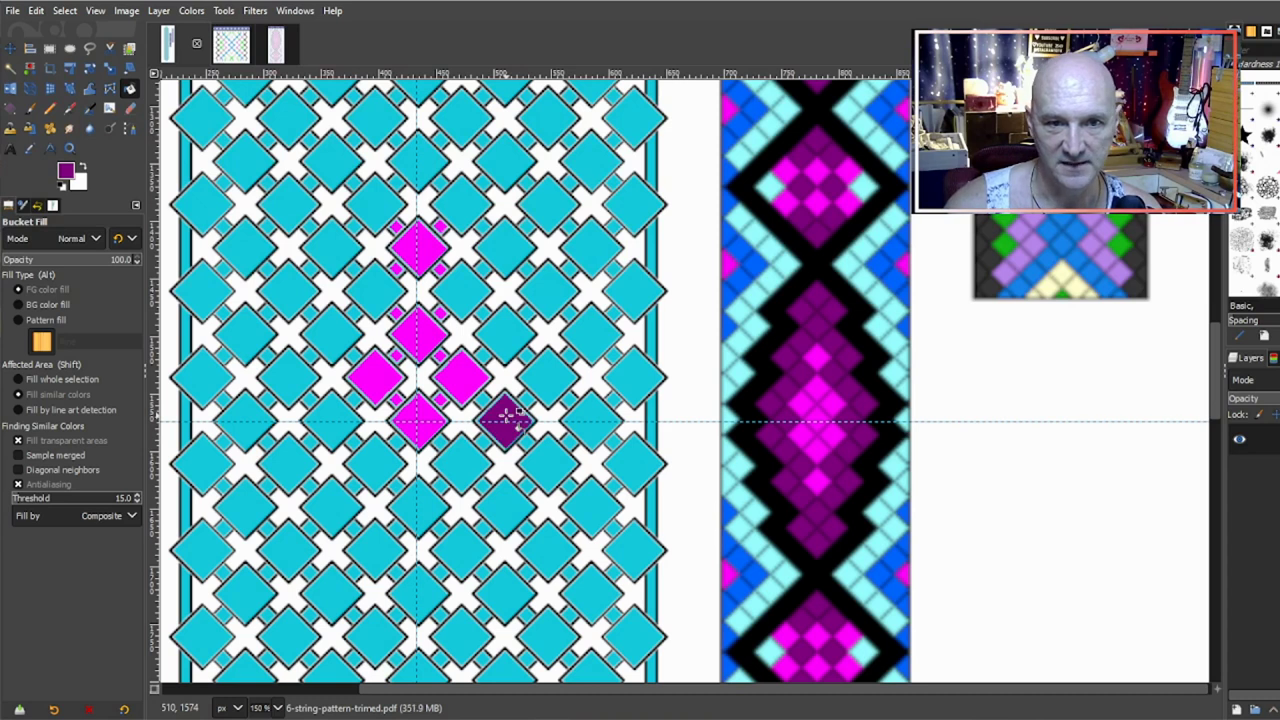
{"action": "left_click", "coordinate": [548, 378]}
{"action": "left_click", "coordinate": [502, 330]}
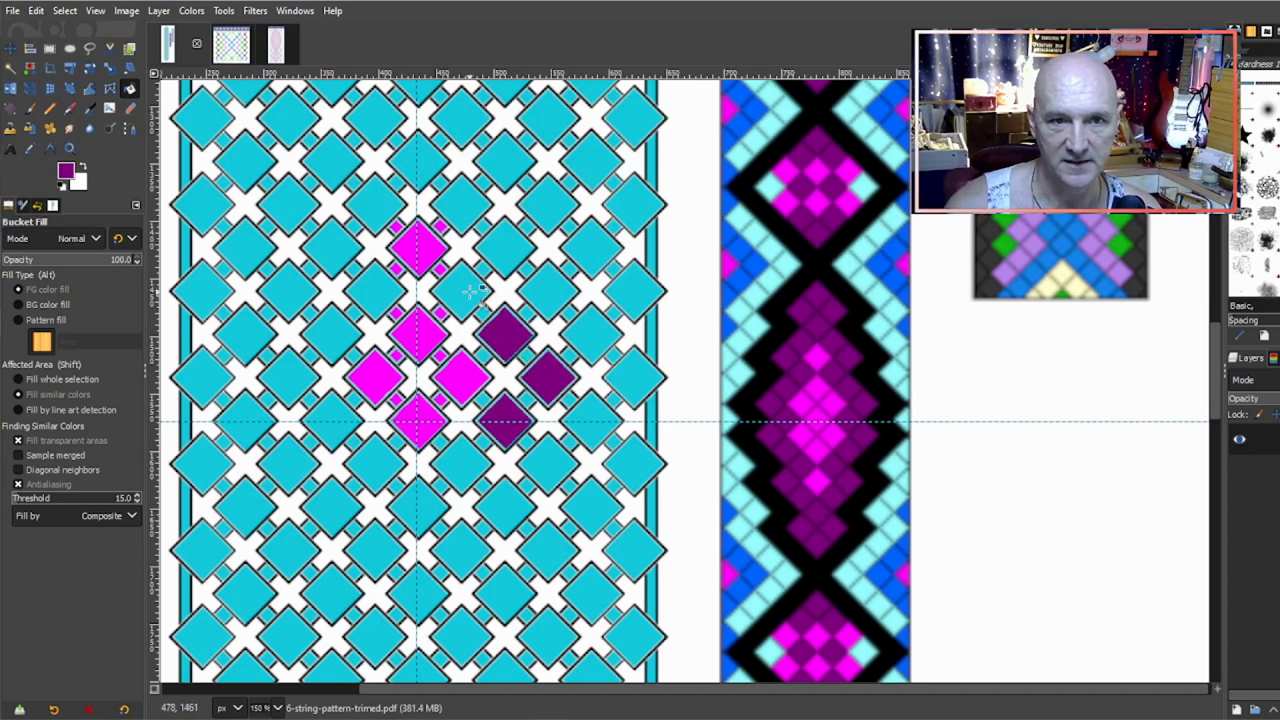
{"action": "left_click", "coordinate": [462, 290]}
{"action": "left_click", "coordinate": [505, 247]}
{"action": "left_click", "coordinate": [458, 200]}
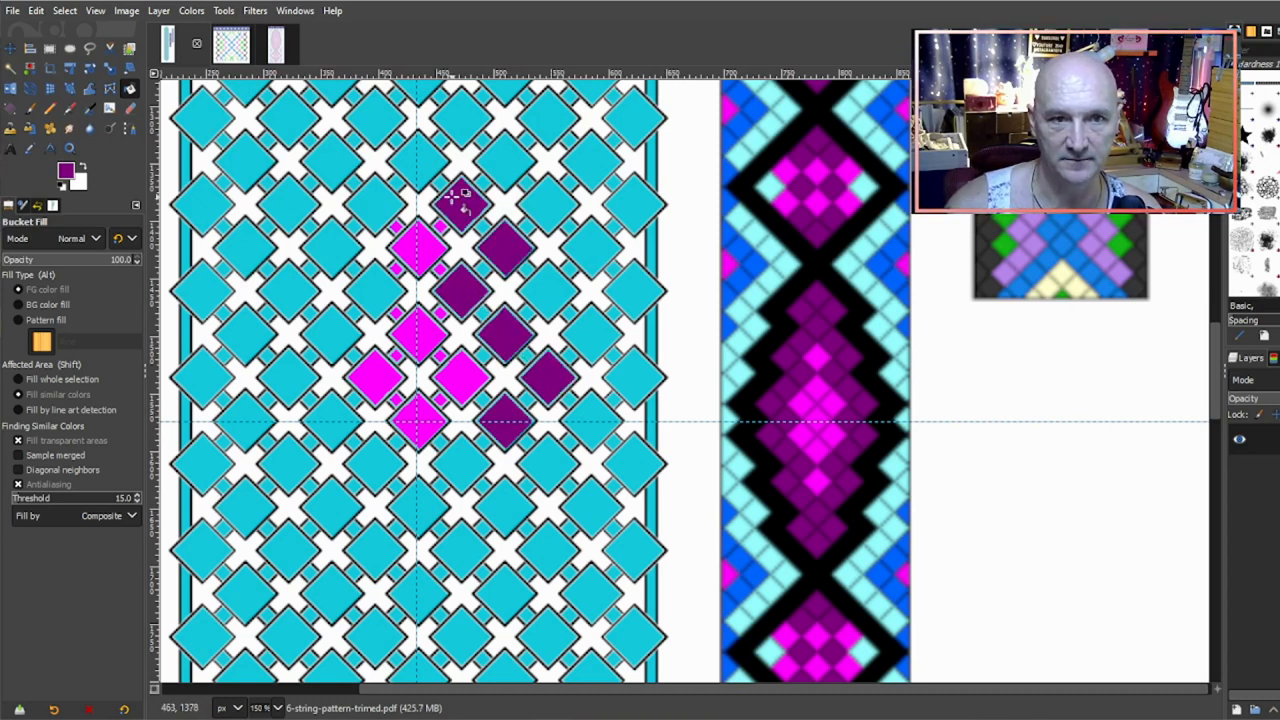
{"action": "left_click", "coordinate": [418, 160]}
Step: Mirror the dark purple zigzag by filling the six matching large diamonds left of the magenta ones
{"action": "left_click", "coordinate": [330, 418]}
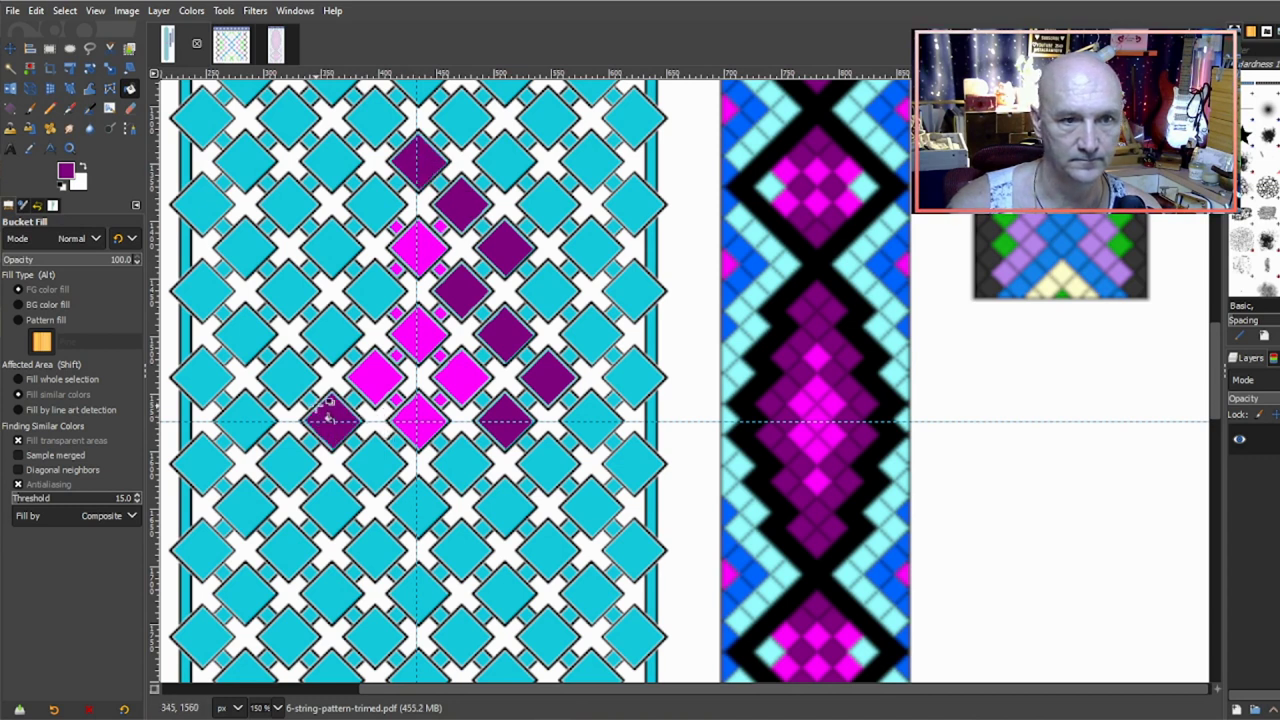
{"action": "left_click", "coordinate": [287, 375]}
{"action": "left_click", "coordinate": [339, 335]}
{"action": "left_click", "coordinate": [379, 290]}
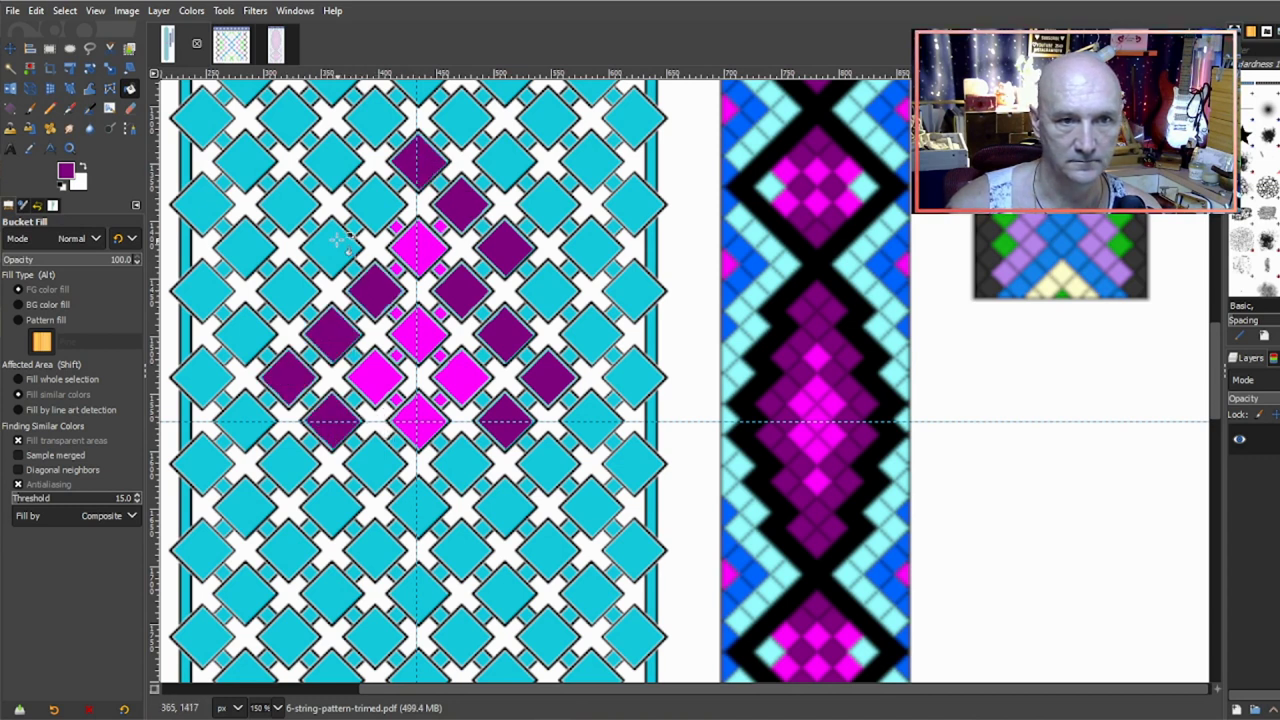
{"action": "left_click", "coordinate": [335, 242]}
{"action": "left_click", "coordinate": [380, 199]}
Step: Extend the dark purple tip upward with three more large diamonds and the small square above and right of the former apex
{"action": "left_click", "coordinate": [441, 138]}
{"action": "scroll", "coordinate": [463, 211], "scroll_direction": "up", "scroll_amount": 3}
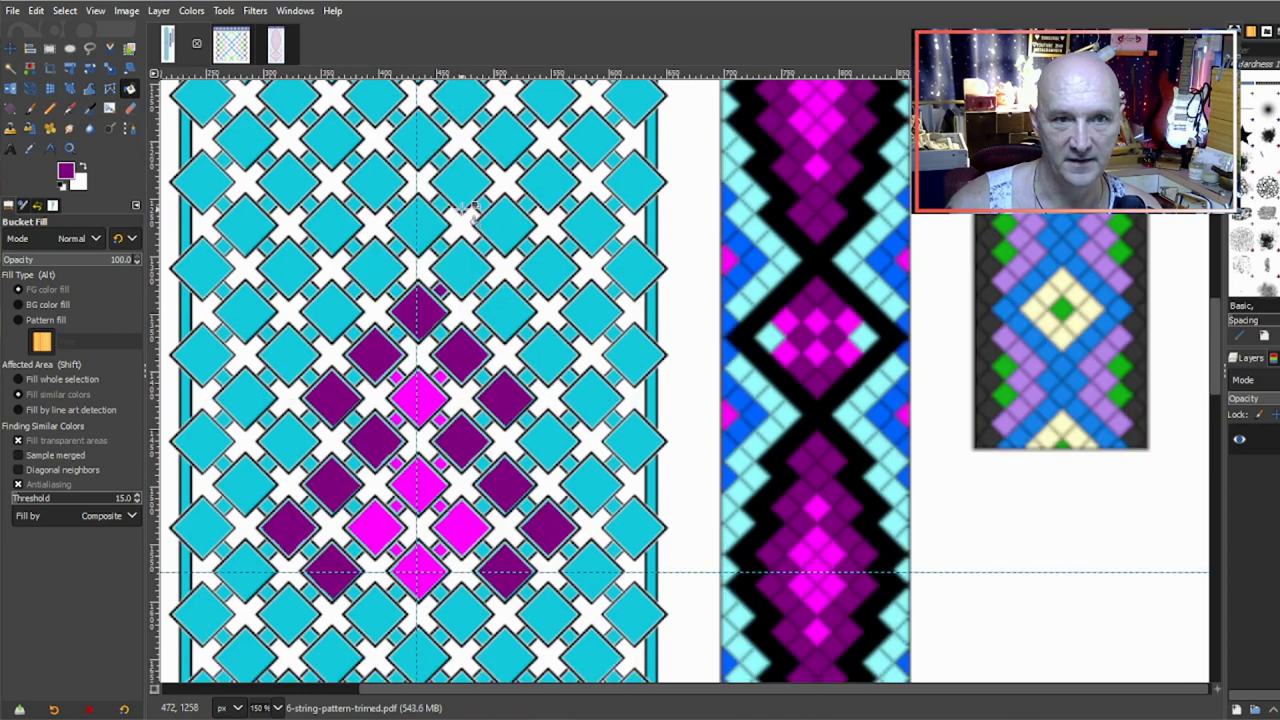
{"action": "left_click", "coordinate": [462, 265]}
{"action": "left_click", "coordinate": [418, 230]}
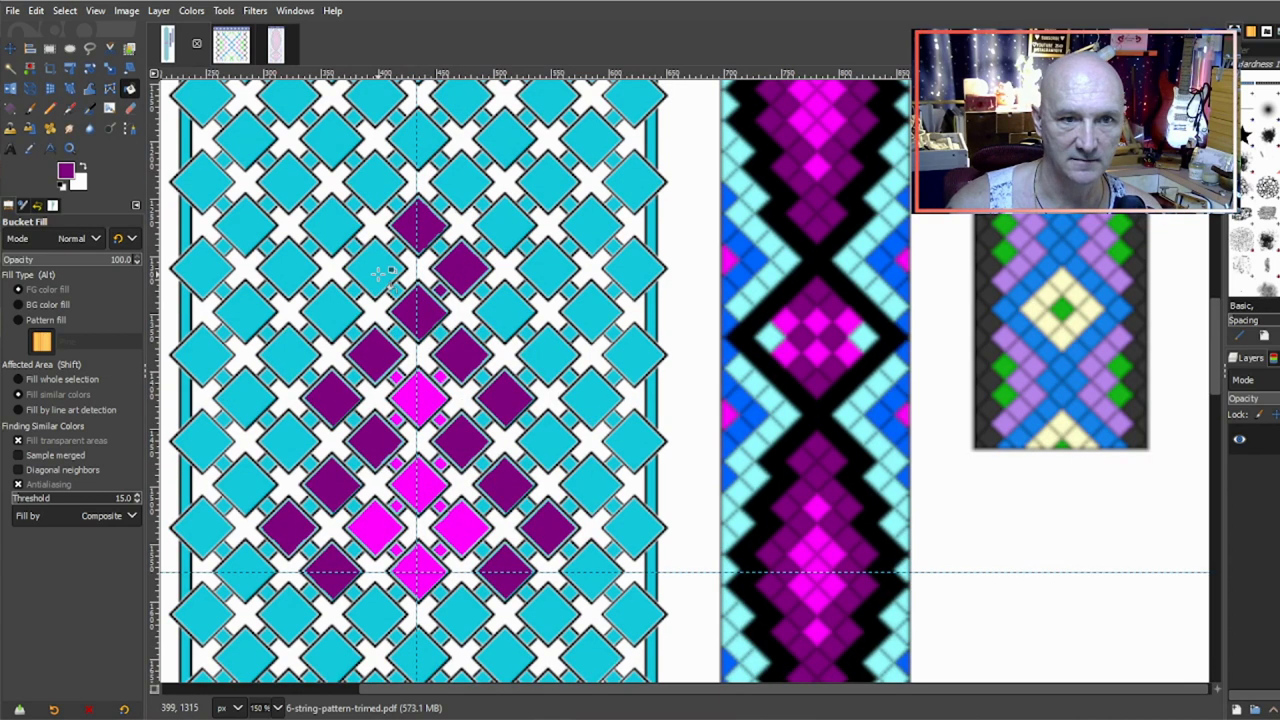
{"action": "left_click", "coordinate": [384, 266]}
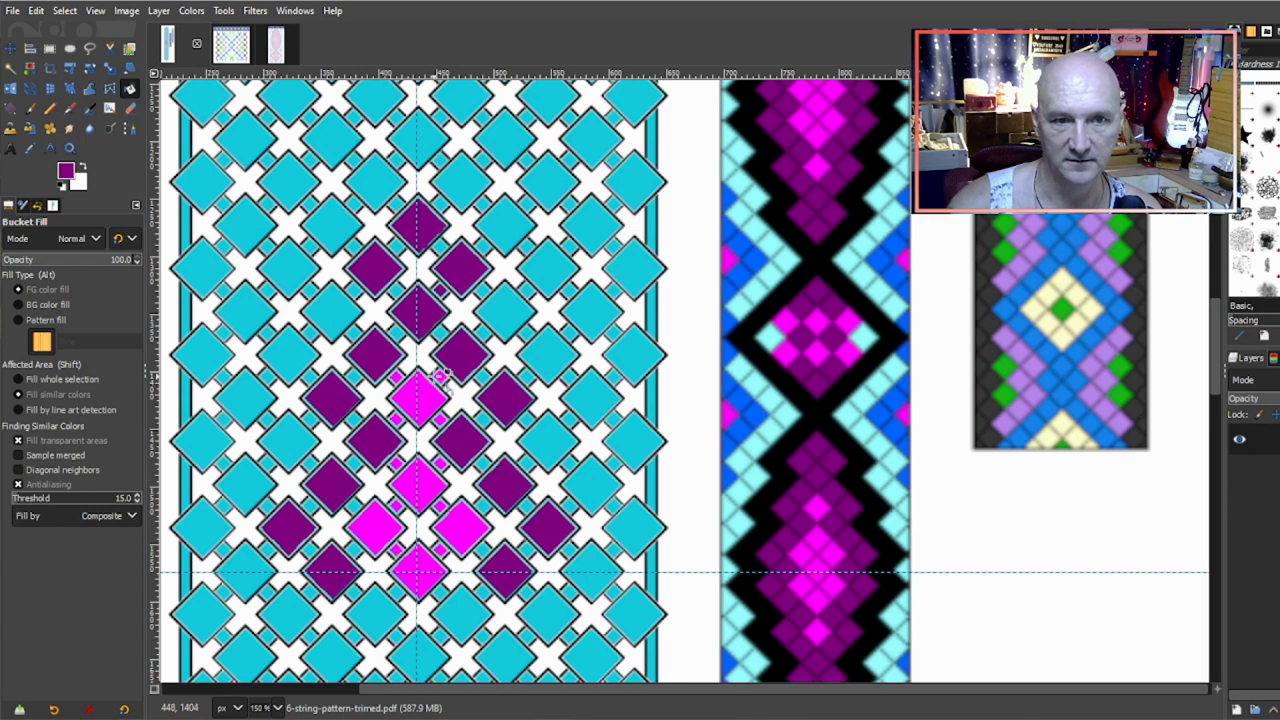
Step: Fill the small connector squares between the dark purple diamonds along both sides of the magenta centre with dark purple
{"action": "scroll", "coordinate": [443, 375], "scroll_direction": "down", "scroll_amount": 3}
{"action": "left_click", "coordinate": [316, 356]}
{"action": "left_click", "coordinate": [355, 313]}
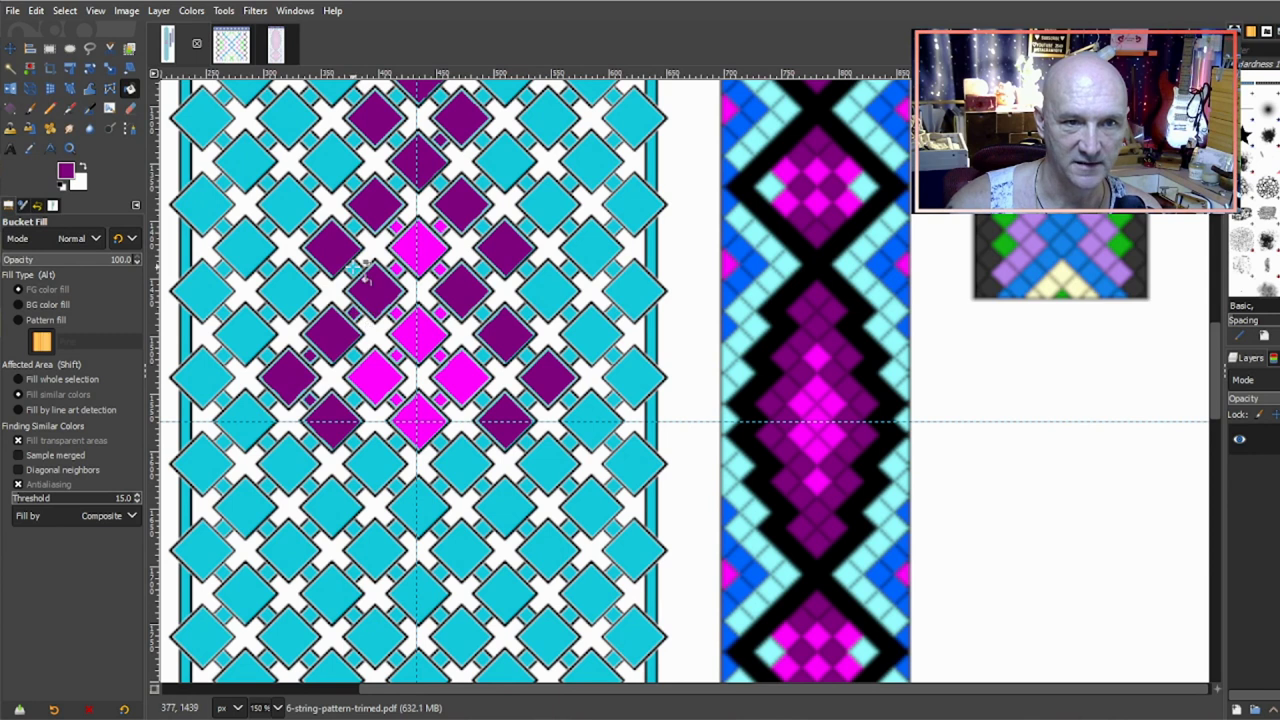
{"action": "left_click", "coordinate": [362, 268]}
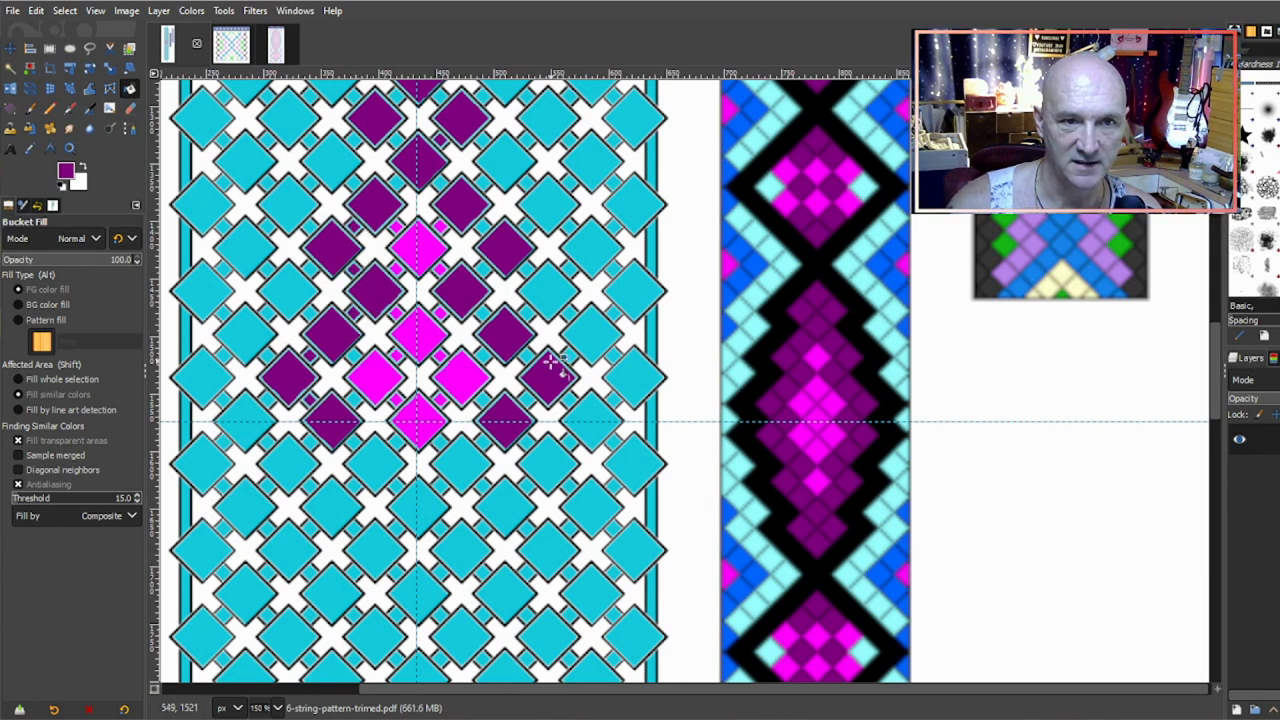
{"action": "left_click", "coordinate": [530, 398]}
{"action": "left_click", "coordinate": [528, 352]}
{"action": "left_click", "coordinate": [490, 310]}
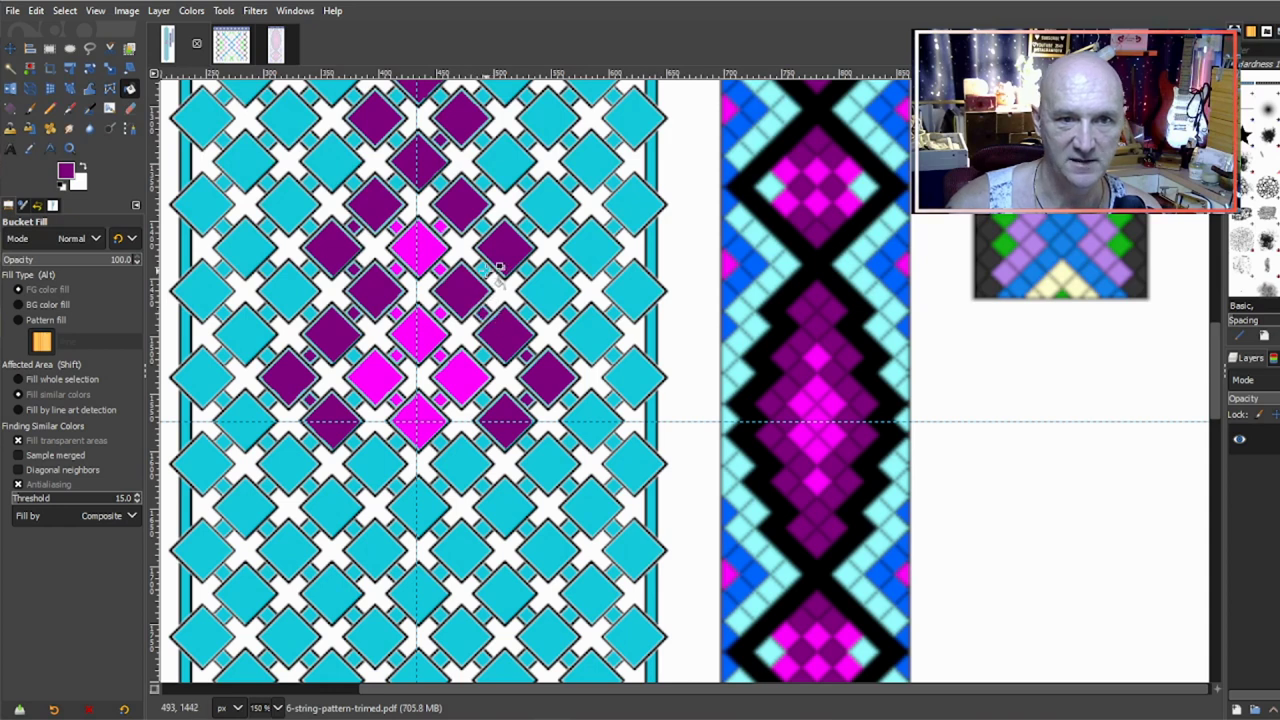
{"action": "left_click", "coordinate": [497, 237]}
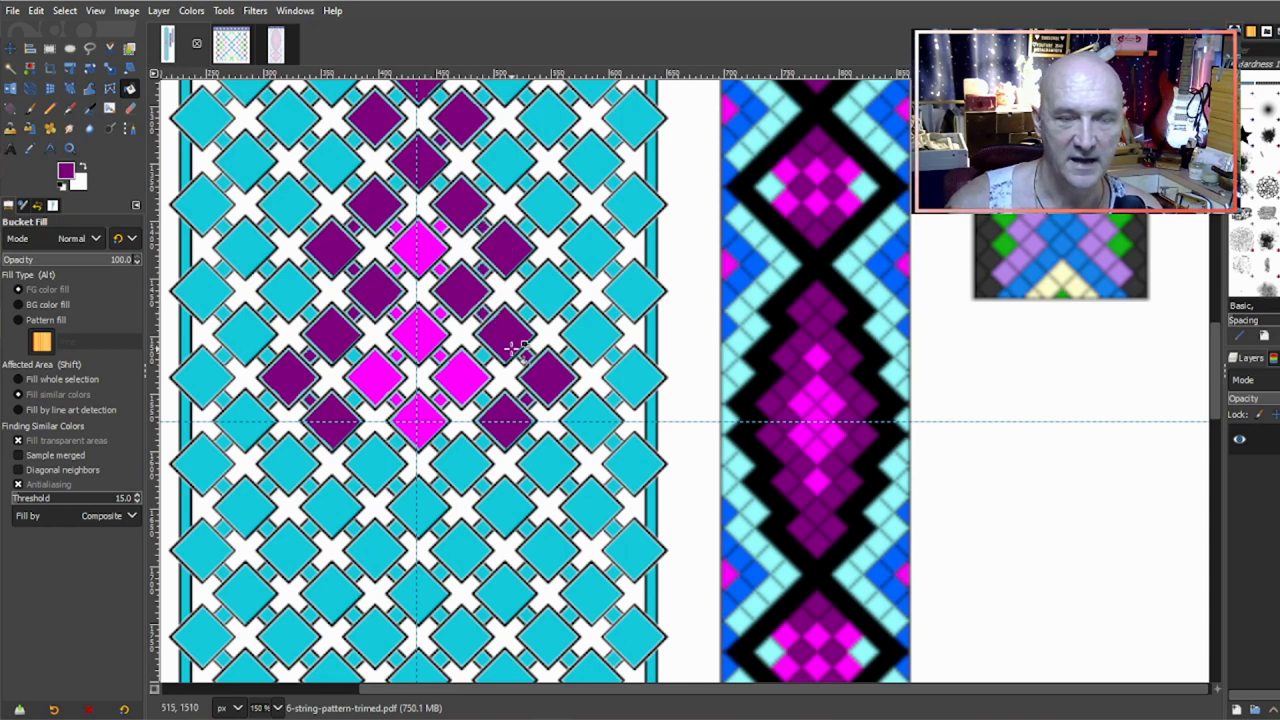
Step: Fill the small connector squares around the uppermost dark purple diamonds on the centre line with dark purple
{"action": "scroll", "coordinate": [500, 355], "scroll_direction": "up", "scroll_amount": 5}
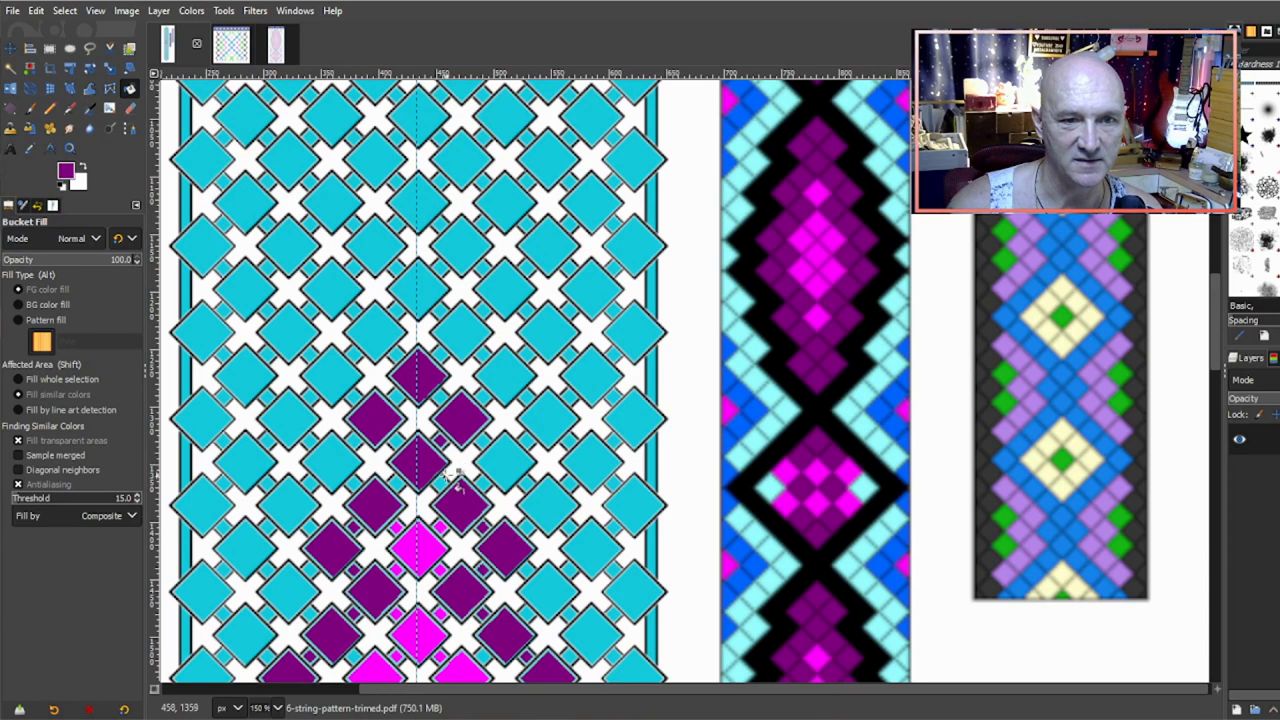
{"action": "left_click", "coordinate": [402, 484]}
{"action": "left_click", "coordinate": [393, 428]}
{"action": "left_click", "coordinate": [402, 418]}
{"action": "left_click", "coordinate": [408, 397]}
{"action": "left_click", "coordinate": [410, 352]}
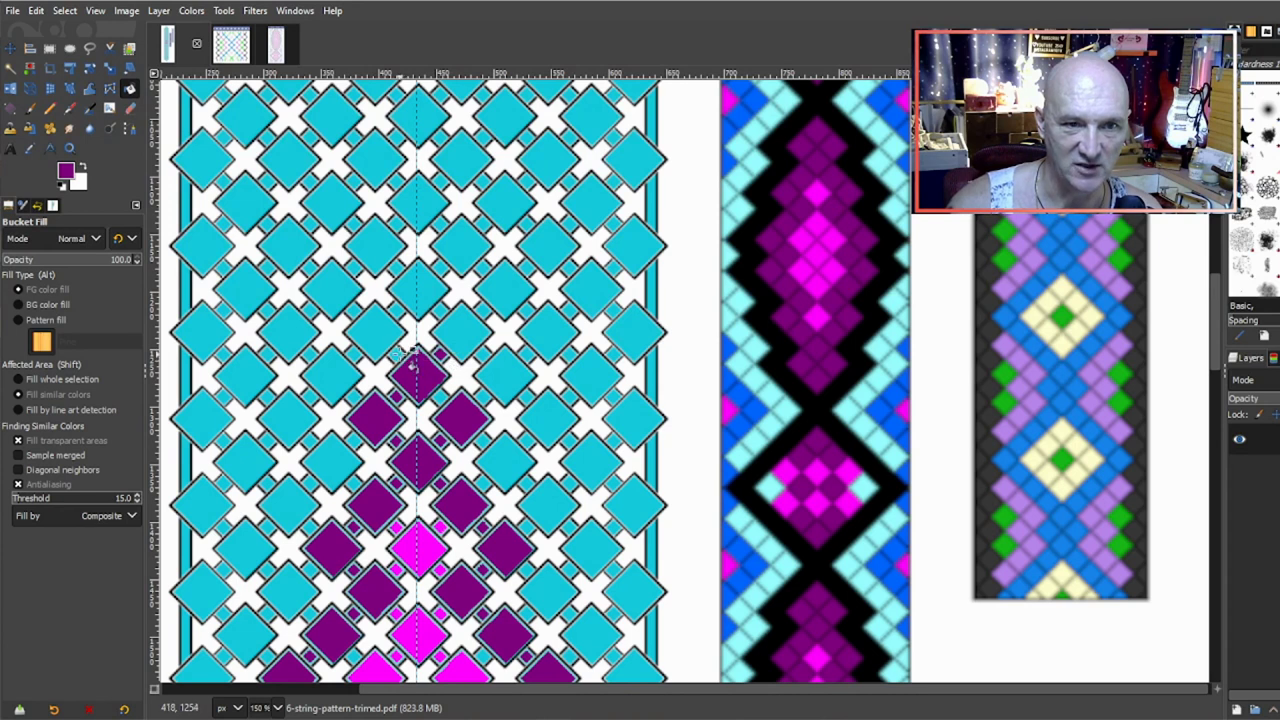
{"action": "left_click", "coordinate": [463, 405]}
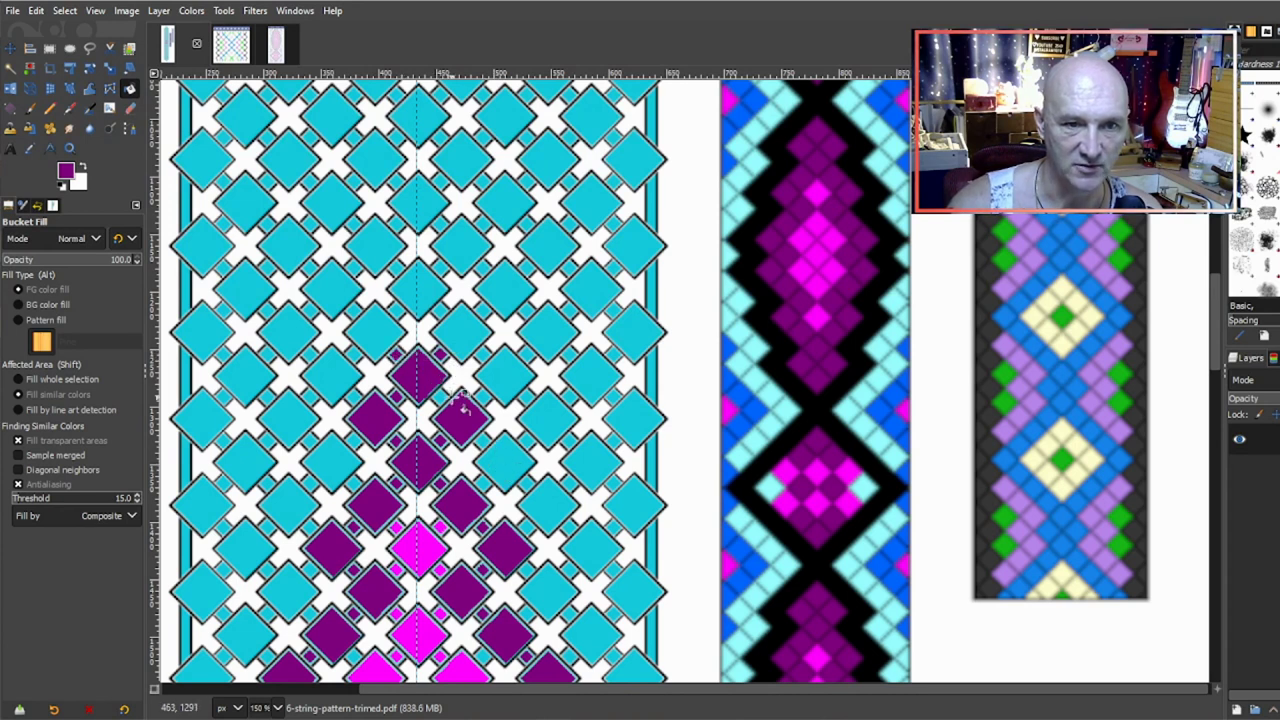
{"action": "left_click", "coordinate": [459, 403]}
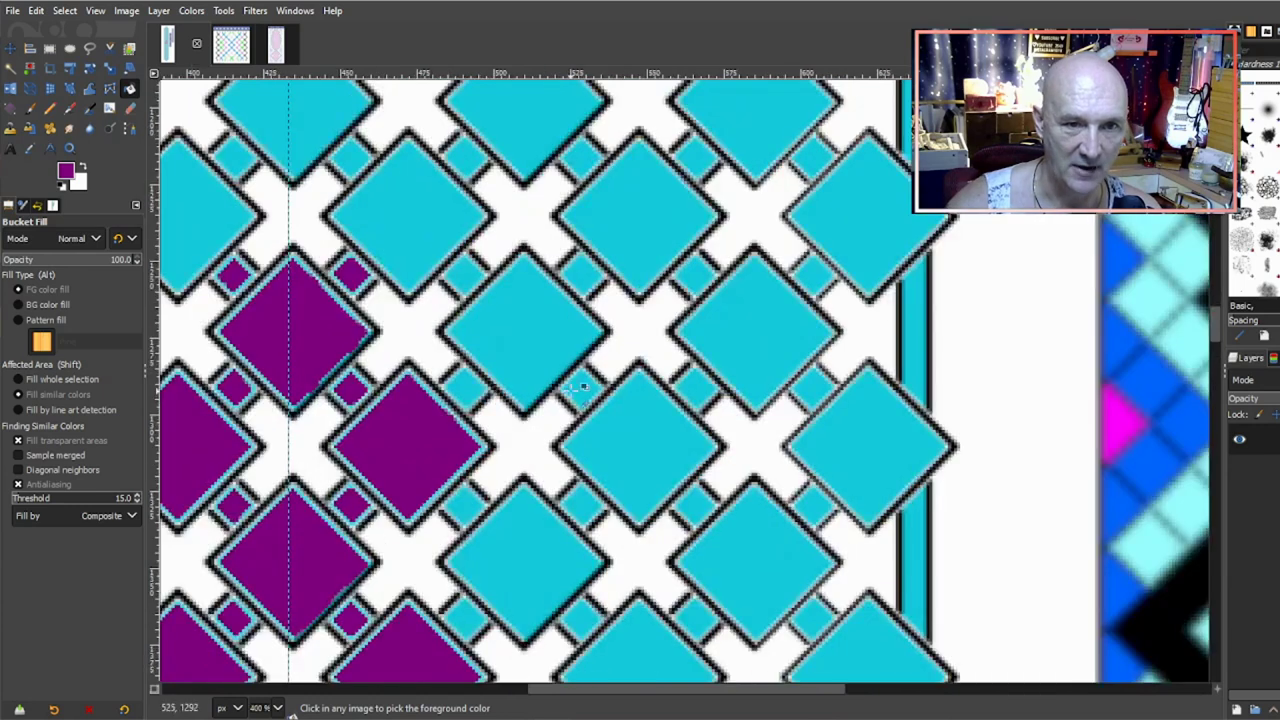
Step: Set the foreground colour to the dark navy swatch from the colour history, with the full pattern width in view
{"action": "scroll", "coordinate": [303, 344], "scroll_direction": "down", "scroll_amount": 5}
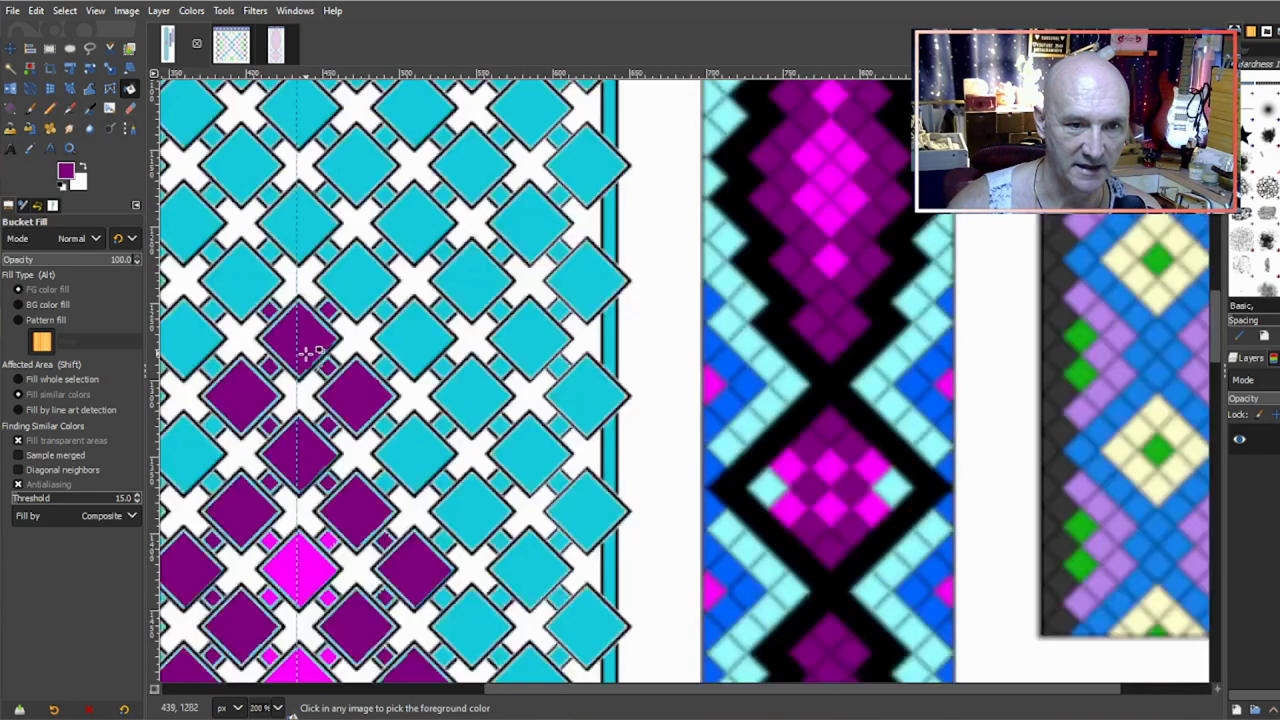
{"action": "scroll", "coordinate": [296, 398], "scroll_direction": "up", "scroll_amount": 1}
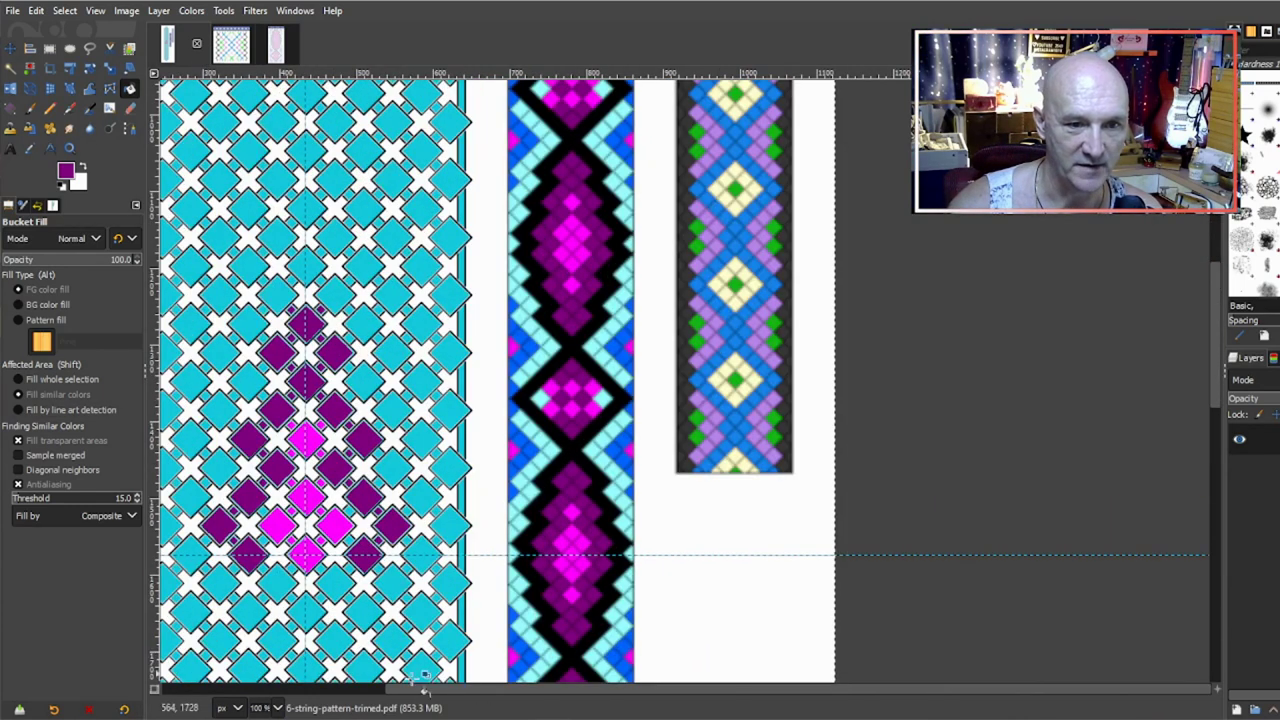
{"action": "left_click_drag", "start_coordinate": [420, 698], "coordinate": [350, 694]}
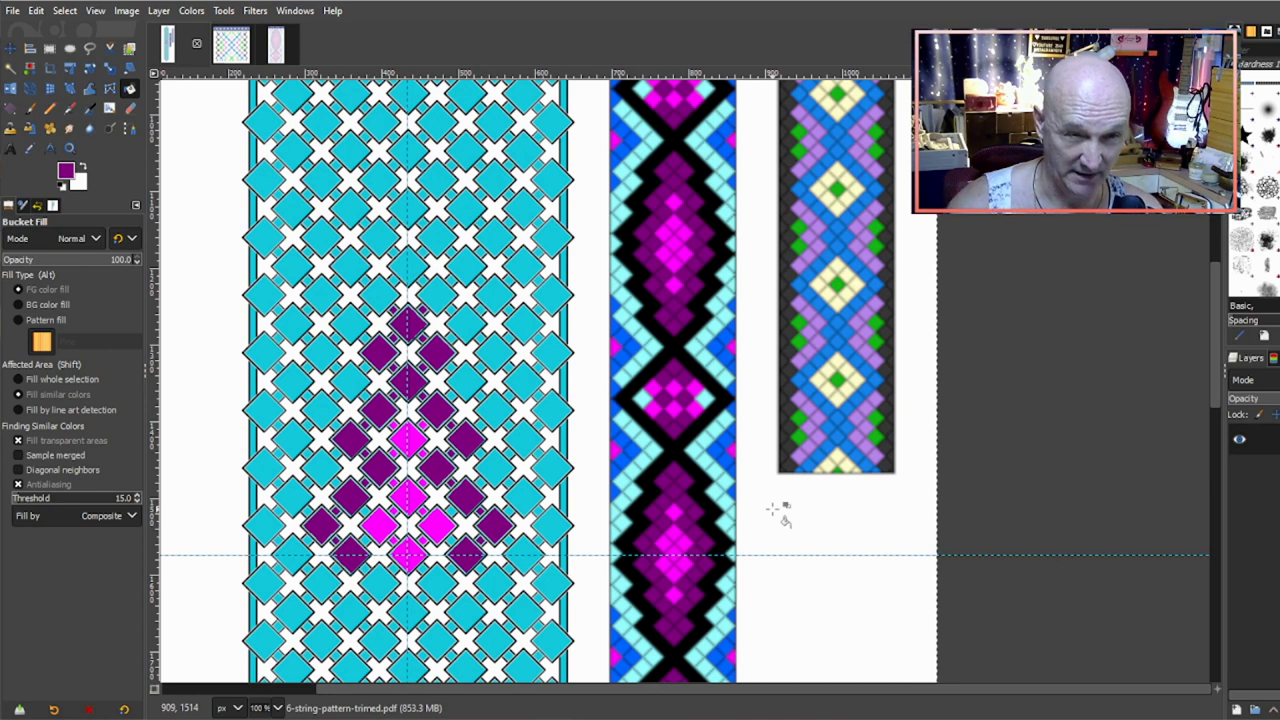
{"action": "left_click", "coordinate": [65, 176]}
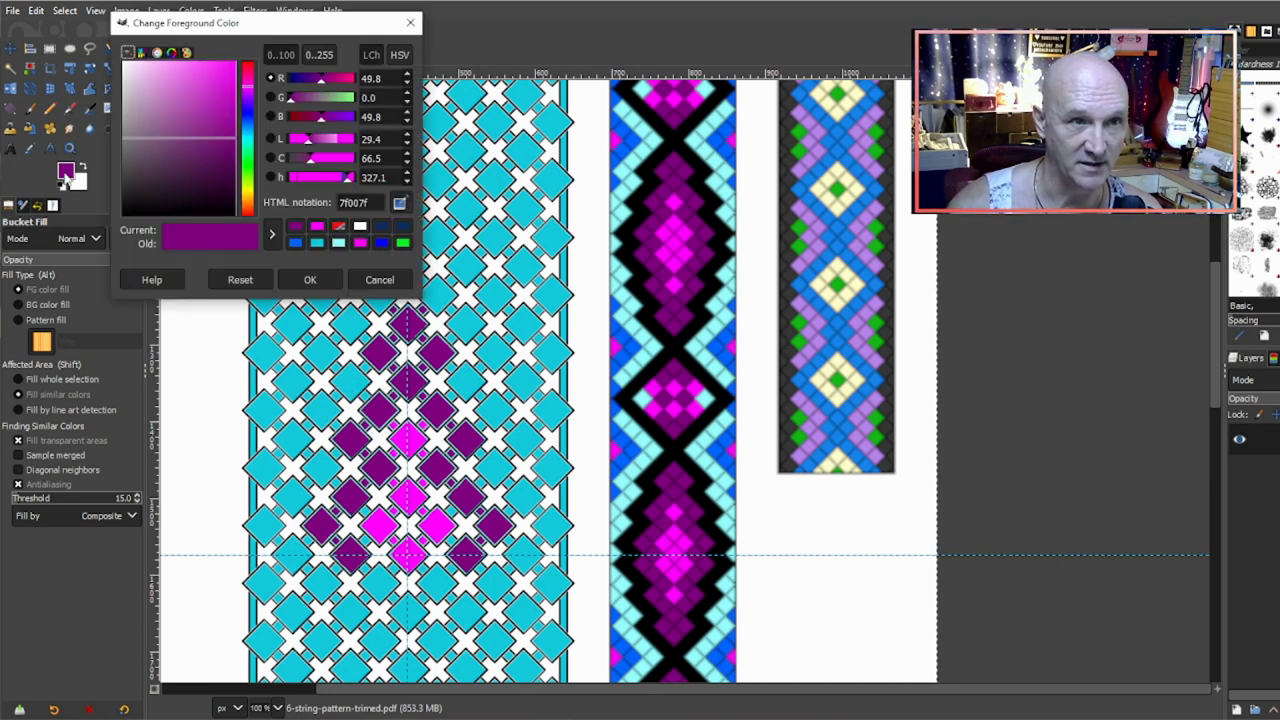
{"action": "left_click", "coordinate": [382, 228]}
{"action": "left_click", "coordinate": [310, 279]}
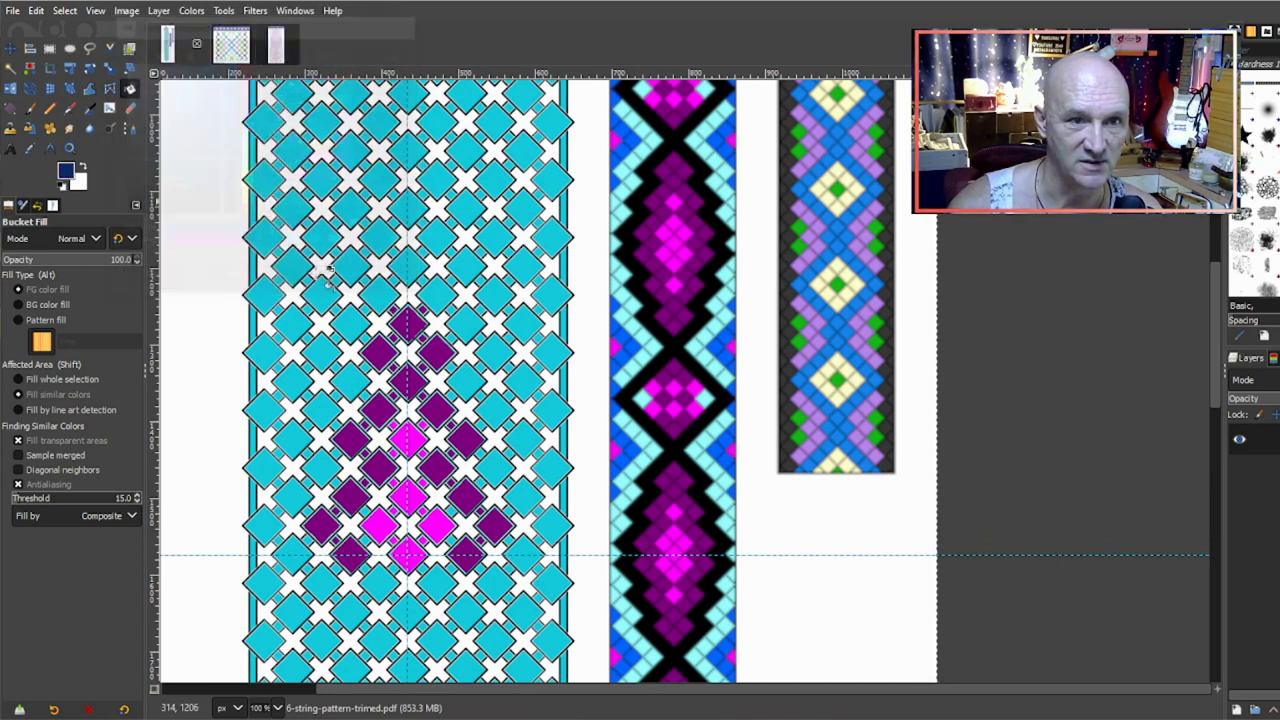
Step: Outline the left side of the purple shape with dark navy large diamonds, from the horizontal guide up to the tip on the centre line
{"action": "left_click", "coordinate": [294, 552]}
{"action": "left_click", "coordinate": [263, 524]}
{"action": "left_click", "coordinate": [291, 497]}
{"action": "left_click", "coordinate": [324, 466]}
{"action": "left_click", "coordinate": [293, 437]}
{"action": "left_click", "coordinate": [321, 408]}
{"action": "left_click", "coordinate": [349, 380]}
{"action": "left_click", "coordinate": [322, 352]}
{"action": "left_click", "coordinate": [350, 322]}
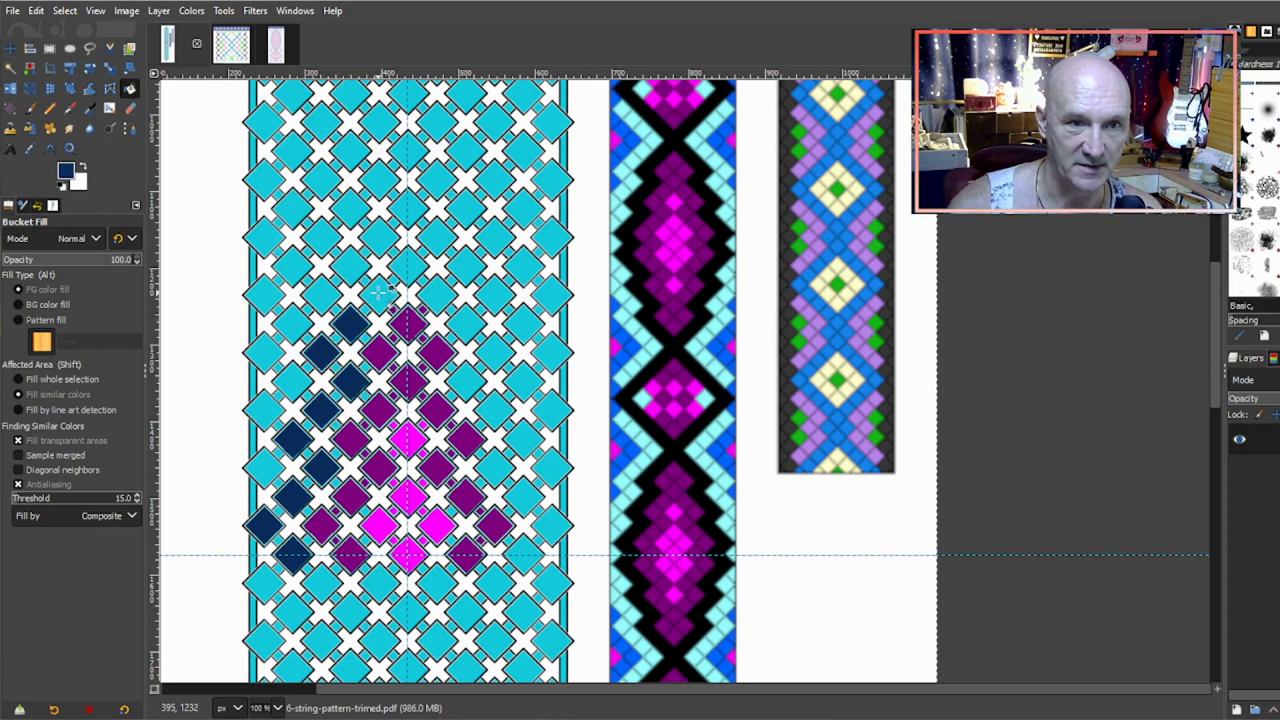
{"action": "left_click", "coordinate": [378, 293]}
{"action": "left_click", "coordinate": [406, 265]}
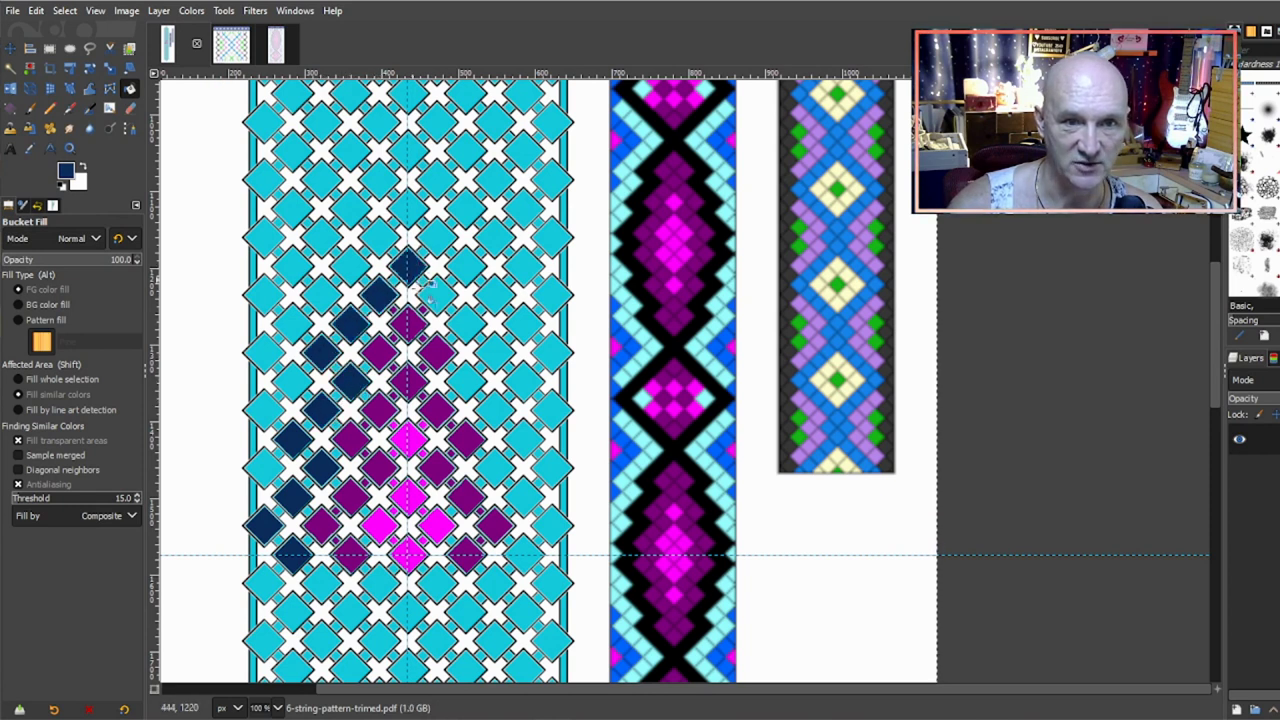
Step: Outline the right side of the purple shape with matching dark navy large diamonds, from the horizontal guide up to the existing tip
{"action": "left_click", "coordinate": [525, 551]}
{"action": "left_click", "coordinate": [553, 524]}
{"action": "left_click", "coordinate": [525, 495]}
{"action": "left_click", "coordinate": [496, 467]}
{"action": "left_click", "coordinate": [526, 442]}
{"action": "left_click", "coordinate": [496, 410]}
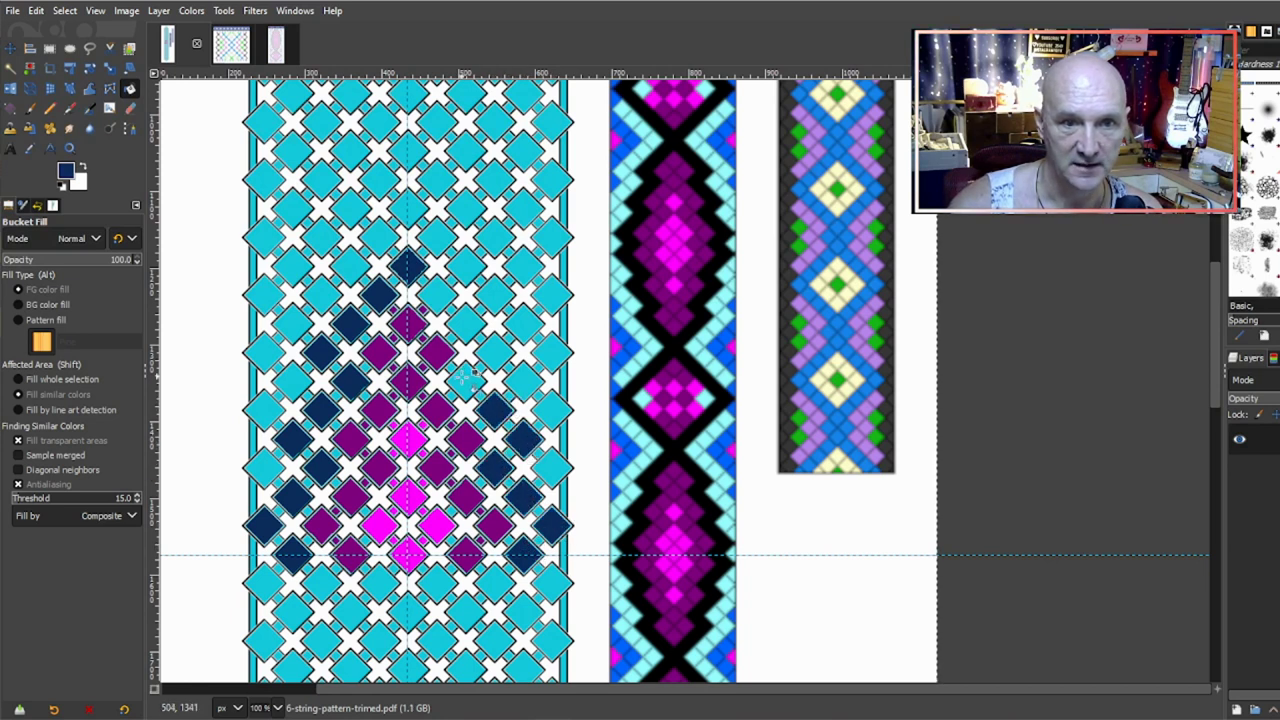
{"action": "left_click", "coordinate": [467, 381]}
{"action": "left_click", "coordinate": [495, 352]}
{"action": "left_click", "coordinate": [467, 323]}
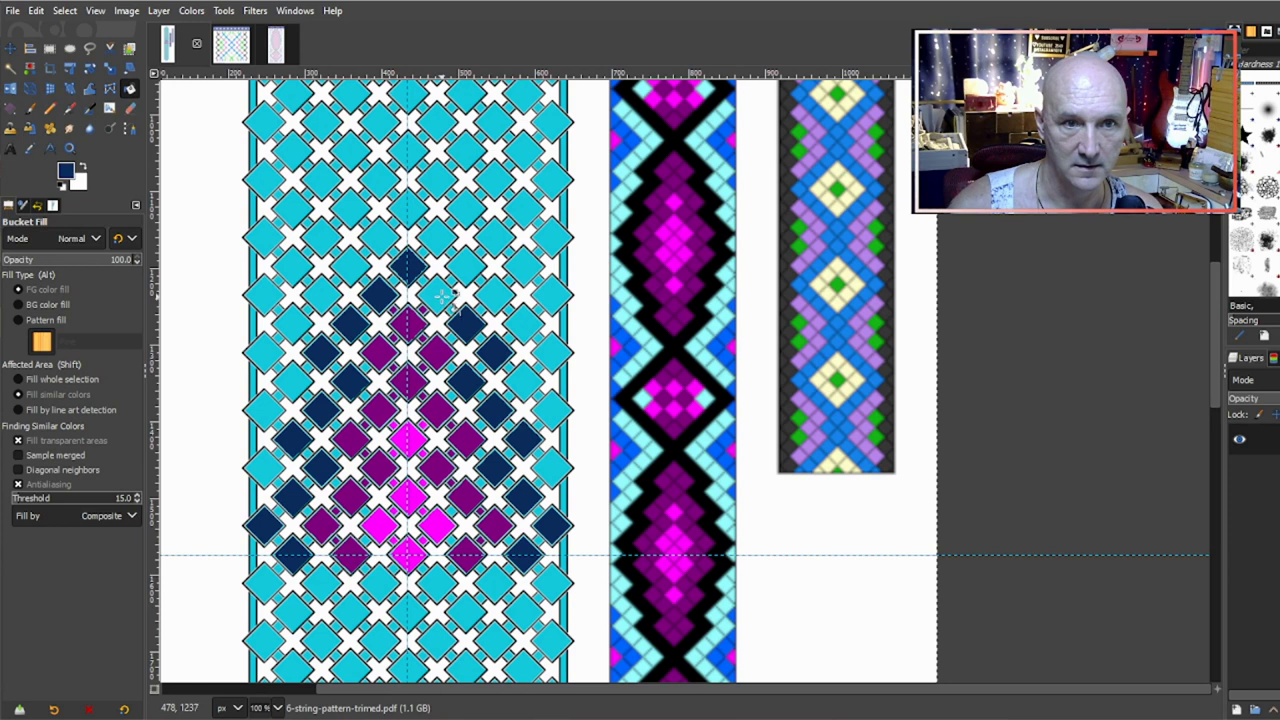
{"action": "left_click", "coordinate": [438, 292]}
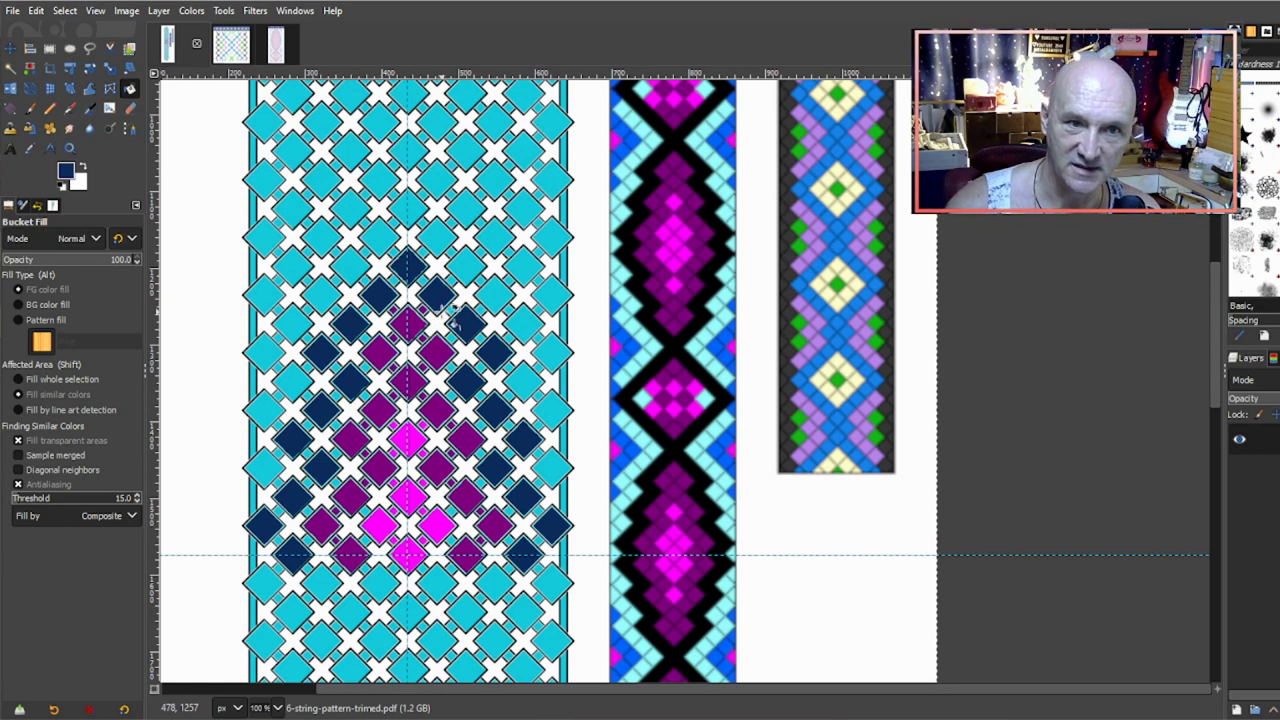
{"action": "scroll", "coordinate": [398, 233], "scroll_direction": "up", "scroll_amount": 5}
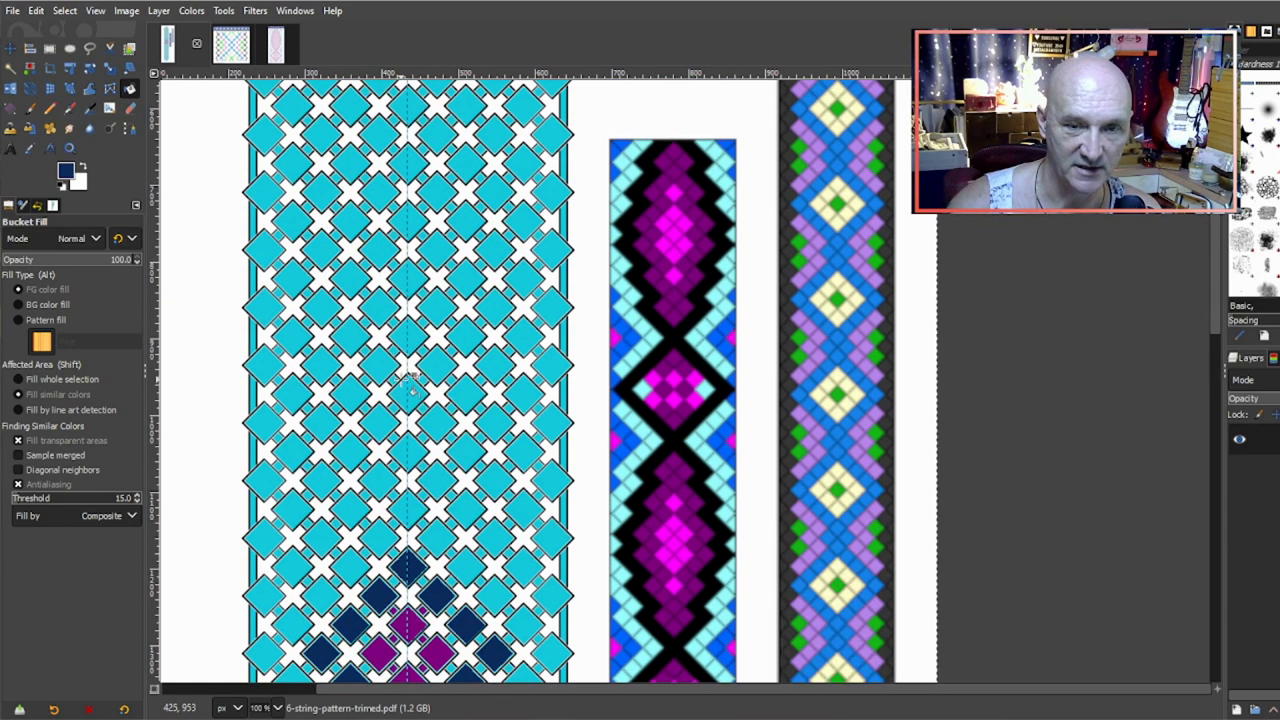
Step: Compare the navy outline's tip with the reference bracelets to work out how the design continues above it
{"action": "scroll", "coordinate": [410, 378], "scroll_direction": "down", "scroll_amount": 5}
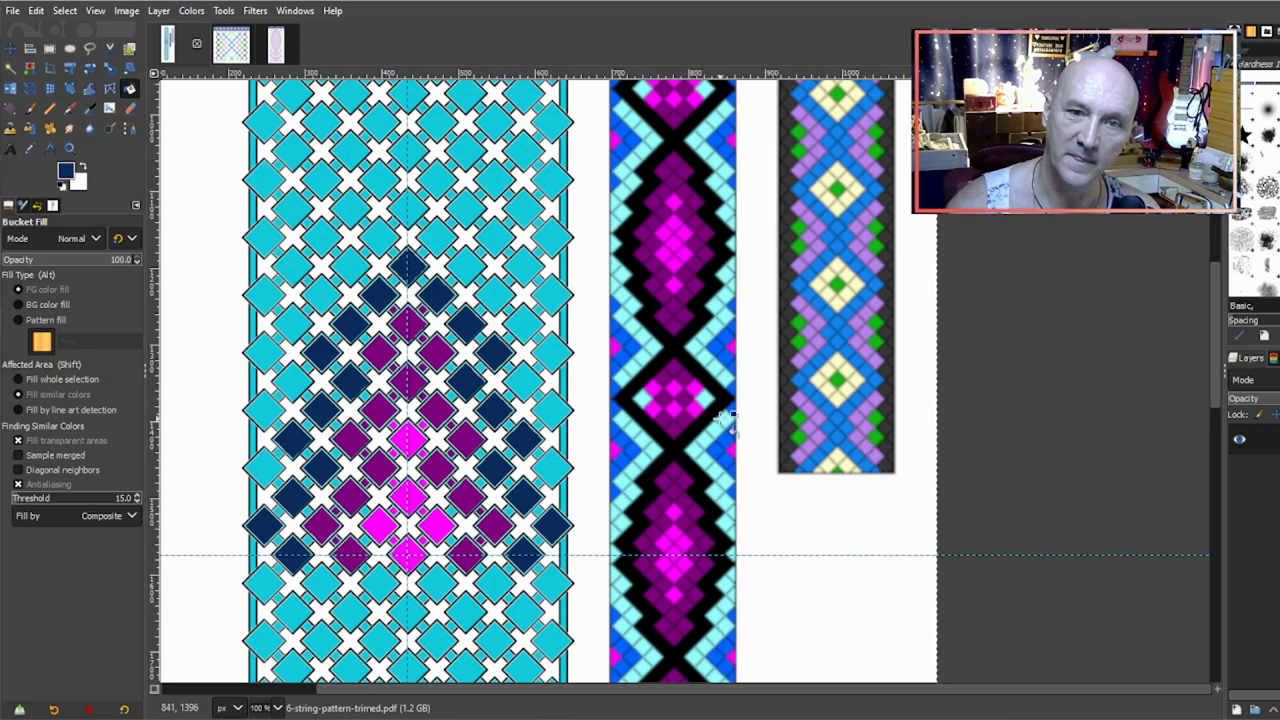
{"action": "scroll", "coordinate": [876, 452], "scroll_direction": "up", "scroll_amount": 3}
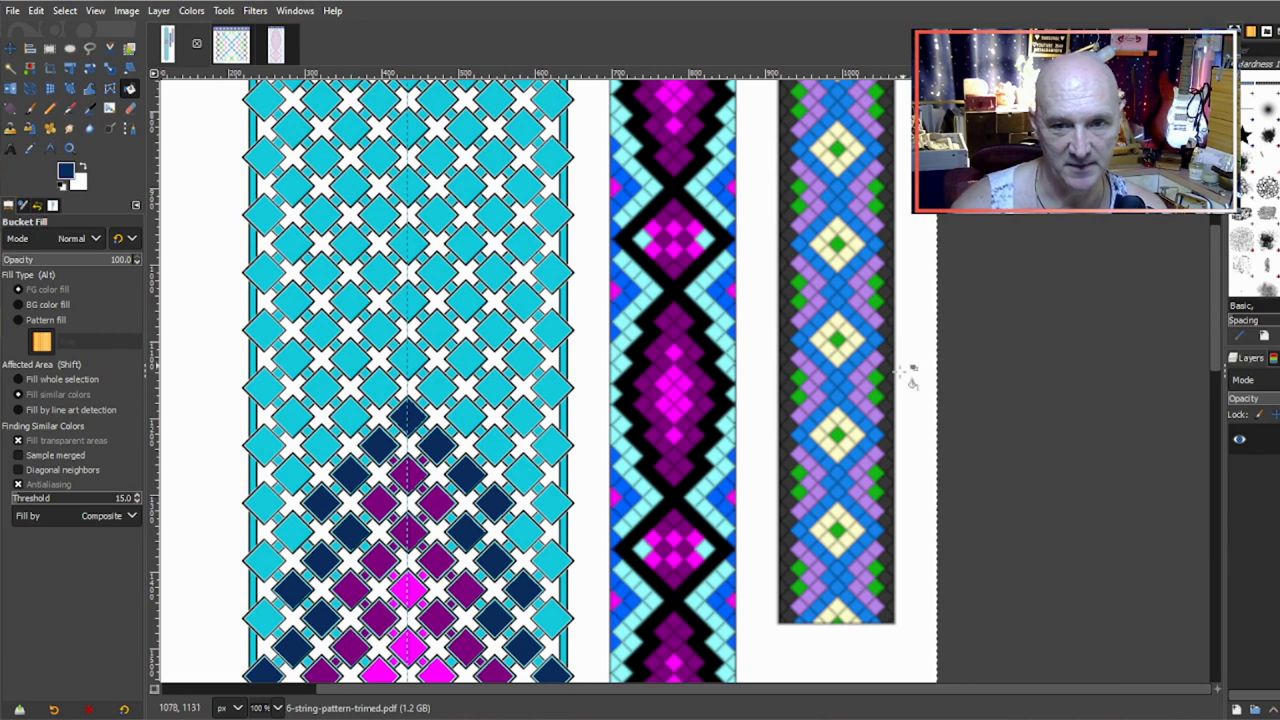
{"action": "scroll", "coordinate": [877, 397], "scroll_direction": "down", "scroll_amount": 3}
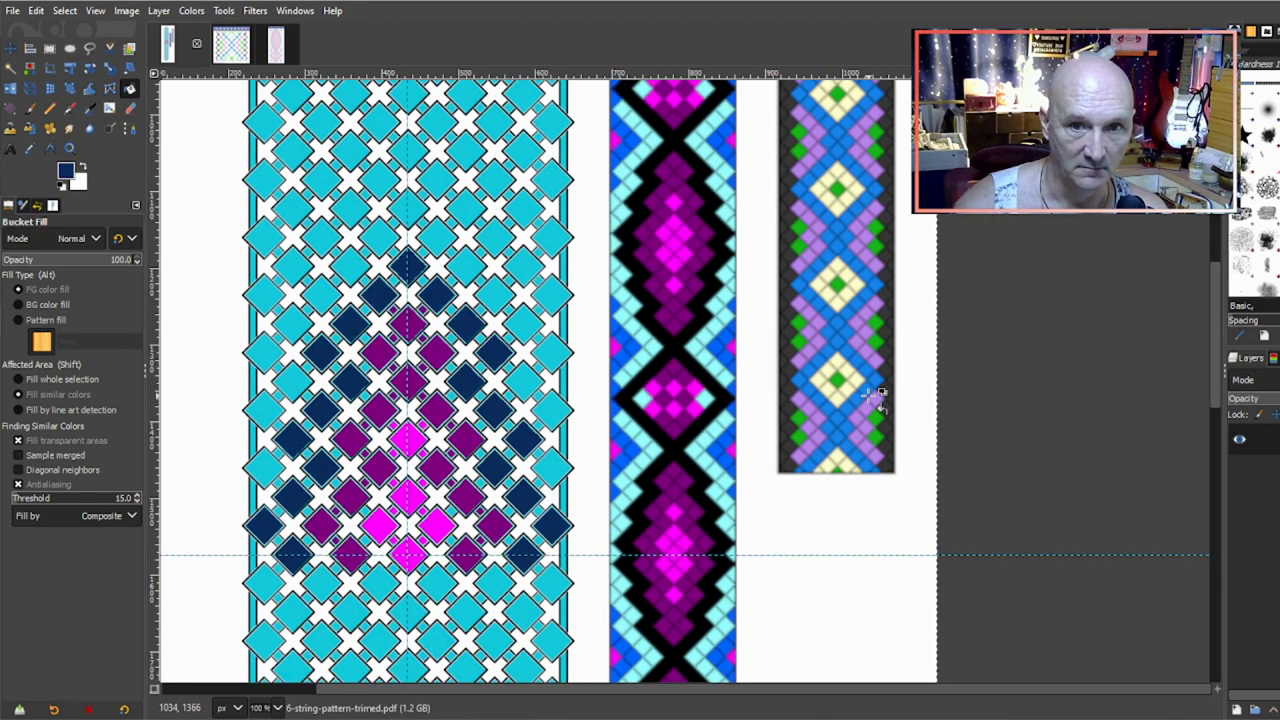
{"action": "scroll", "coordinate": [877, 388], "scroll_direction": "up", "scroll_amount": 3}
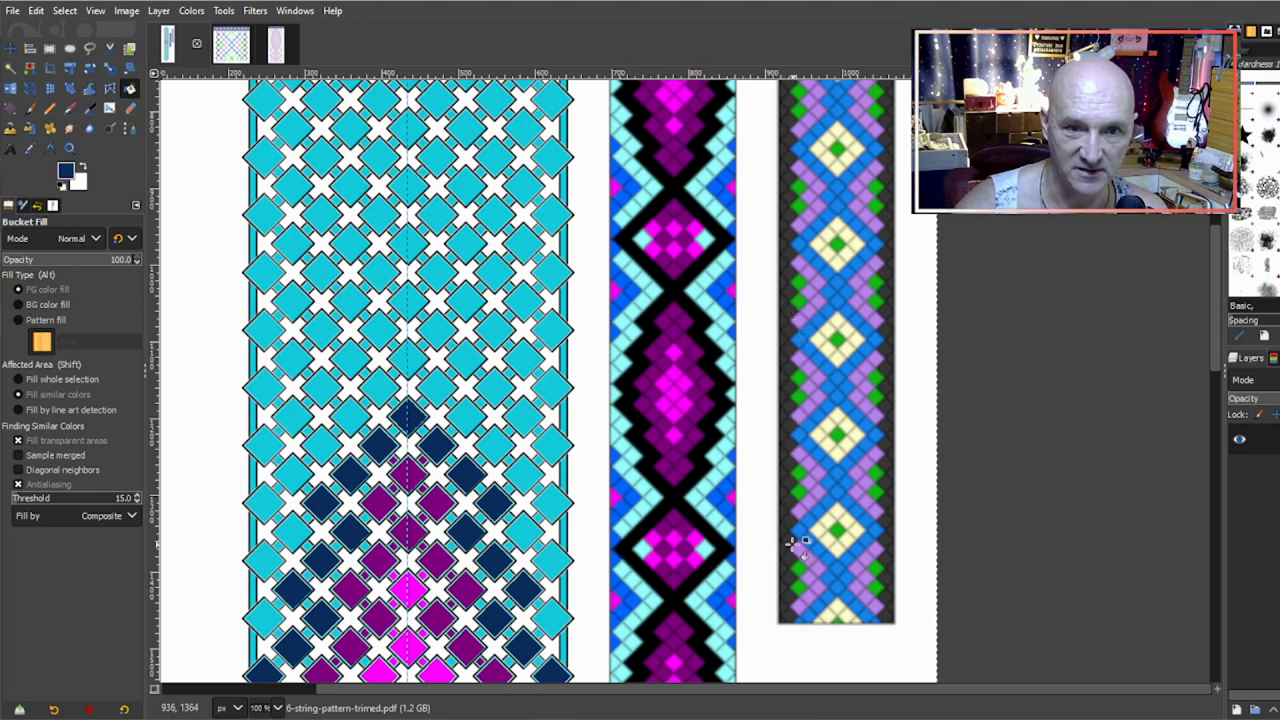
{"action": "scroll", "coordinate": [798, 545], "scroll_direction": "down", "scroll_amount": 3}
{"action": "scroll", "coordinate": [800, 538], "scroll_direction": "up", "scroll_amount": 3}
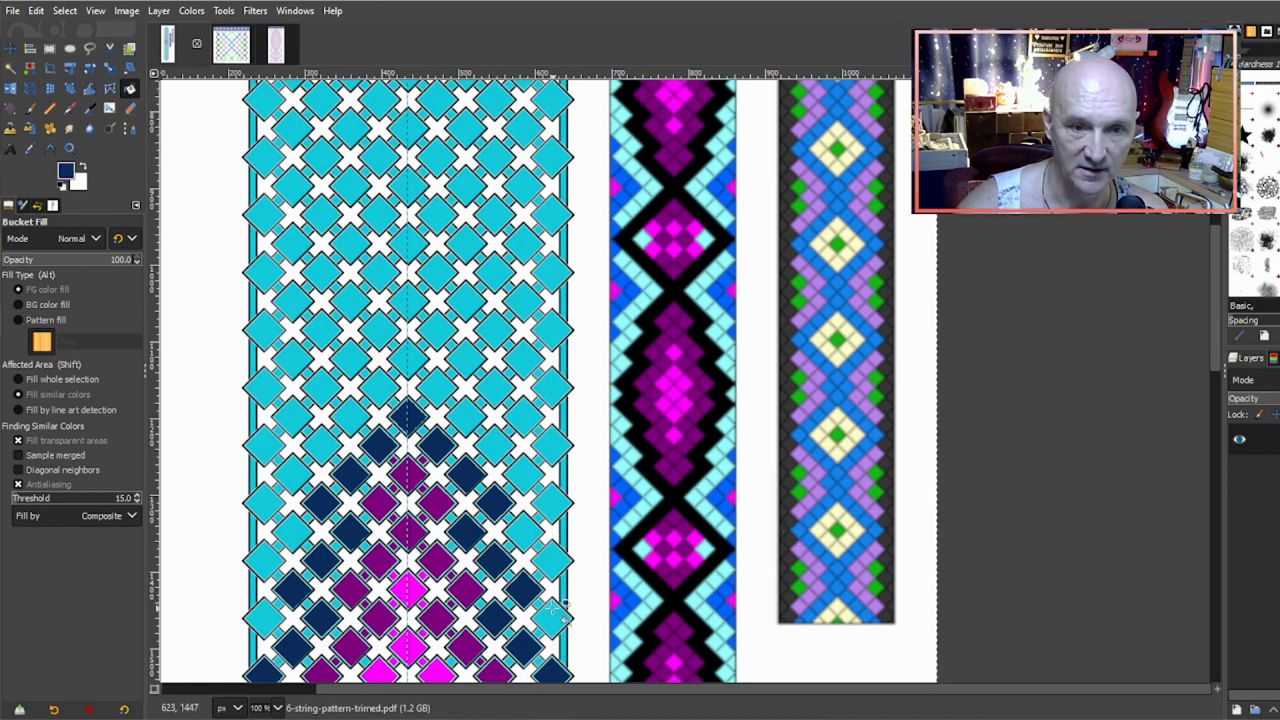
{"action": "scroll", "coordinate": [556, 610], "scroll_direction": "down", "scroll_amount": 3}
{"action": "scroll", "coordinate": [556, 605], "scroll_direction": "up", "scroll_amount": 3}
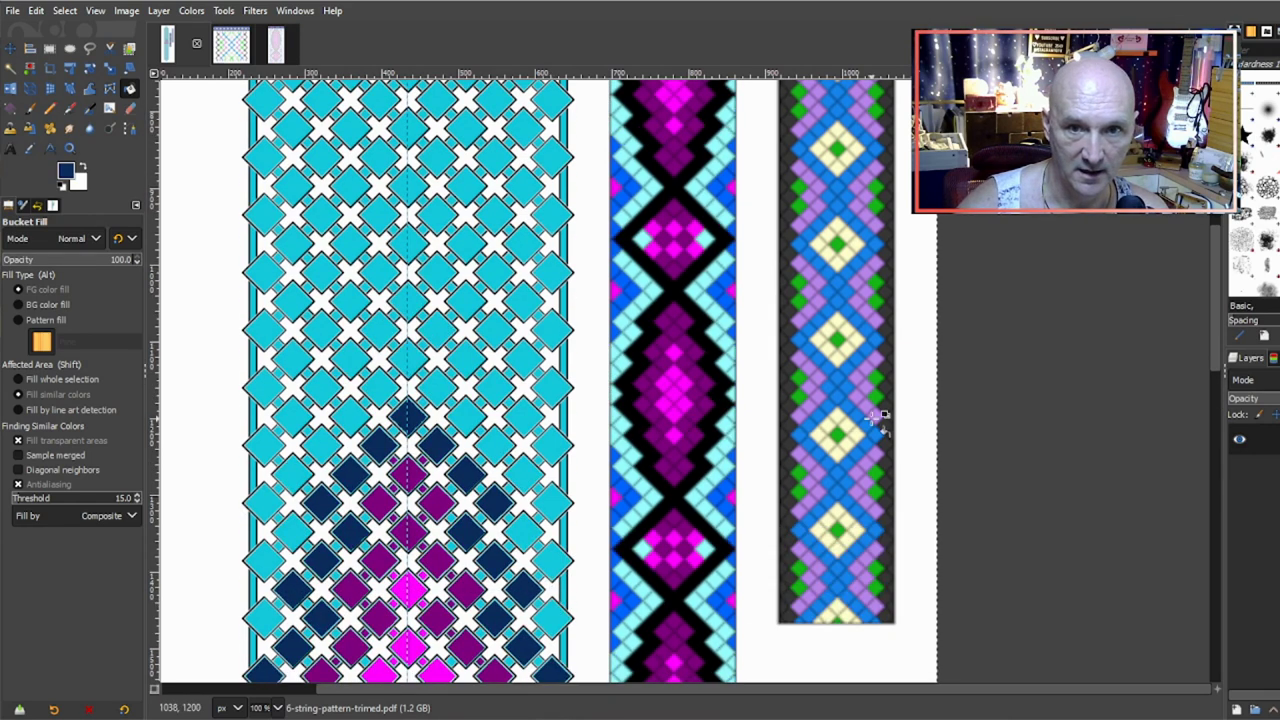
{"action": "scroll", "coordinate": [874, 418], "scroll_direction": "down", "scroll_amount": 3}
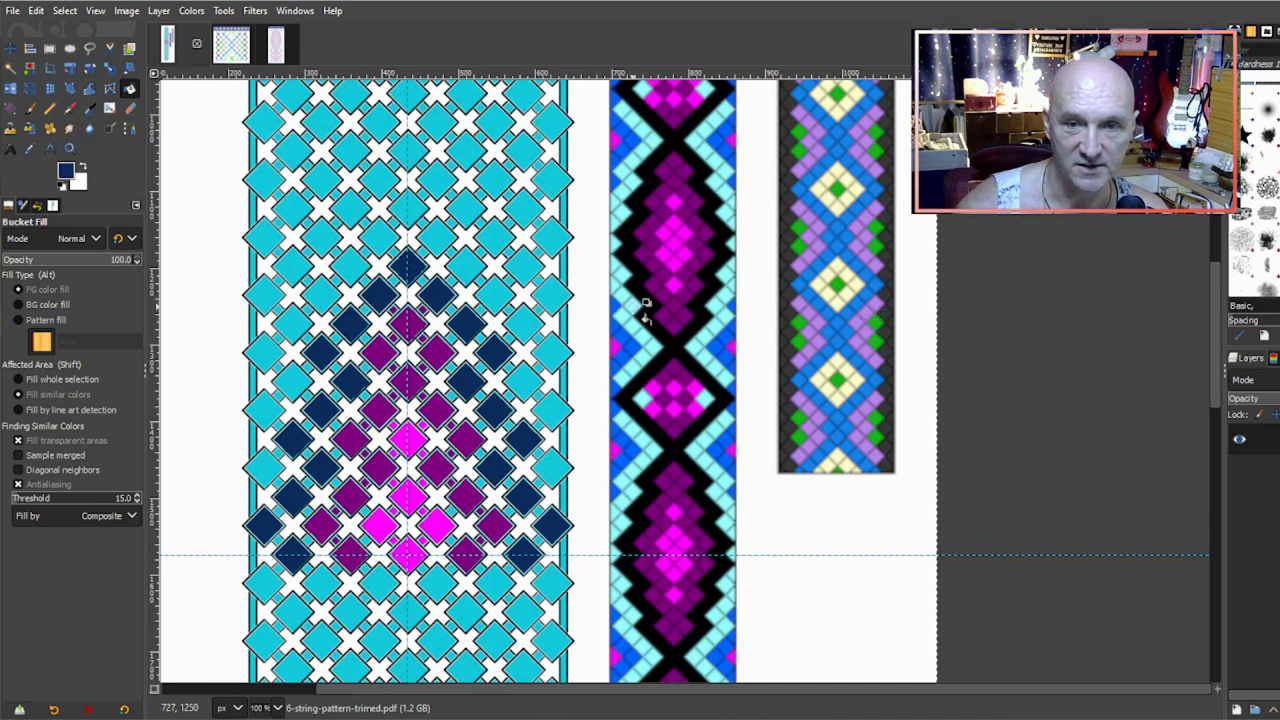
Step: Fill three large diamonds in dark navy just above the outline's tip, one on the centre line and one below it on either side
{"action": "left_click", "coordinate": [380, 237]}
{"action": "left_click", "coordinate": [408, 208]}
{"action": "left_click", "coordinate": [437, 240]}
Step: Fill the two lower edges of a rhombus in dark navy, four large diamonds rising outward on each side from the new centre-line diamond
{"action": "scroll", "coordinate": [437, 245], "scroll_direction": "up", "scroll_amount": 3}
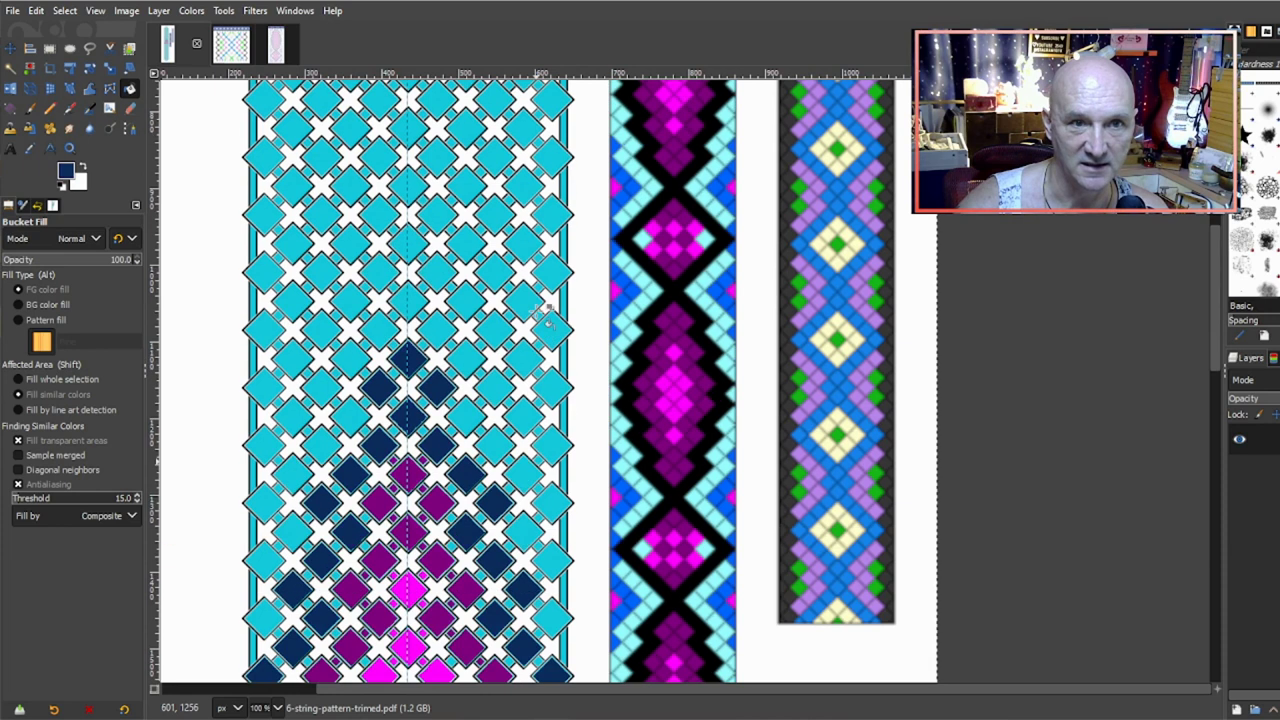
{"action": "left_click", "coordinate": [437, 328]}
{"action": "left_click", "coordinate": [466, 296]}
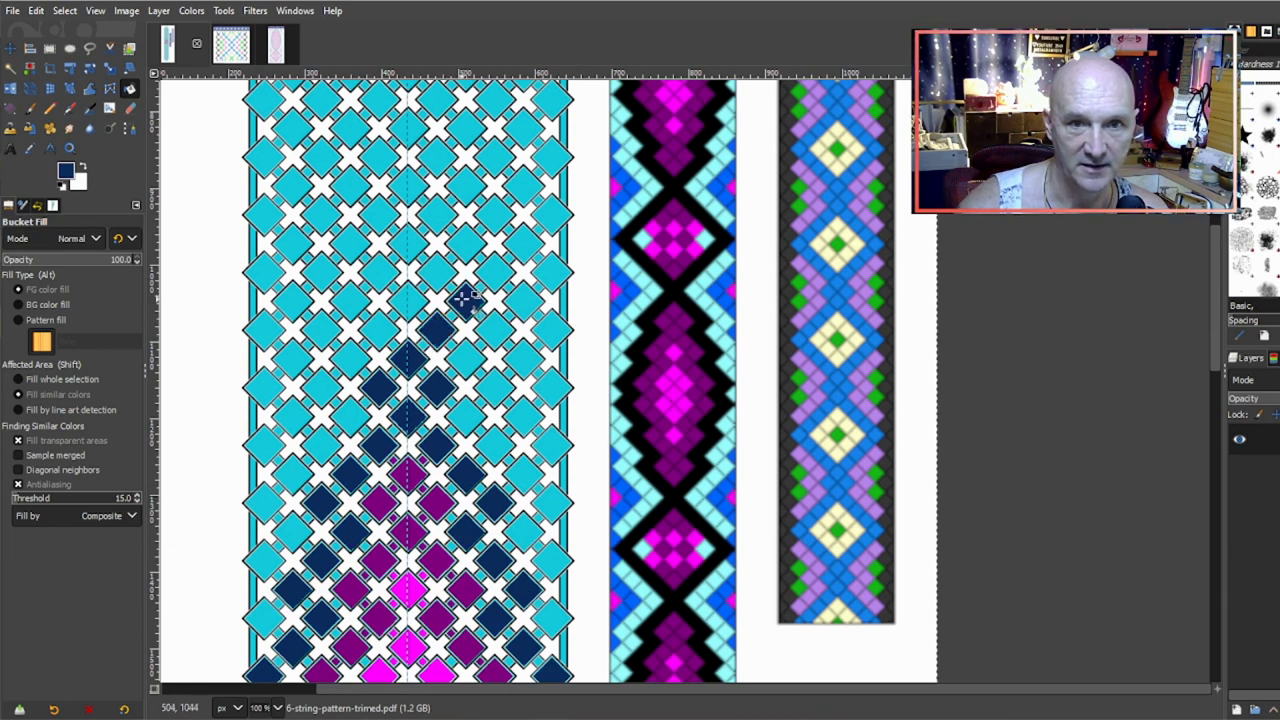
{"action": "left_click", "coordinate": [495, 272]}
{"action": "left_click", "coordinate": [523, 243]}
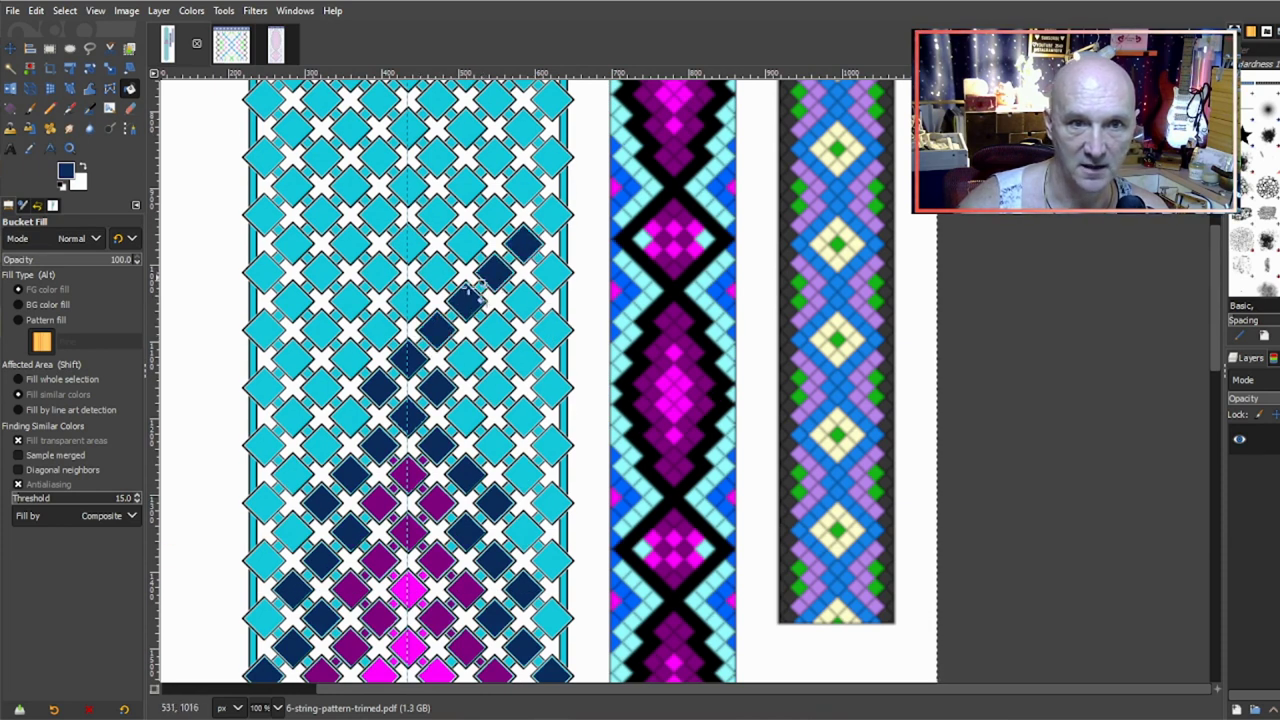
{"action": "left_click", "coordinate": [380, 324]}
{"action": "left_click", "coordinate": [349, 296]}
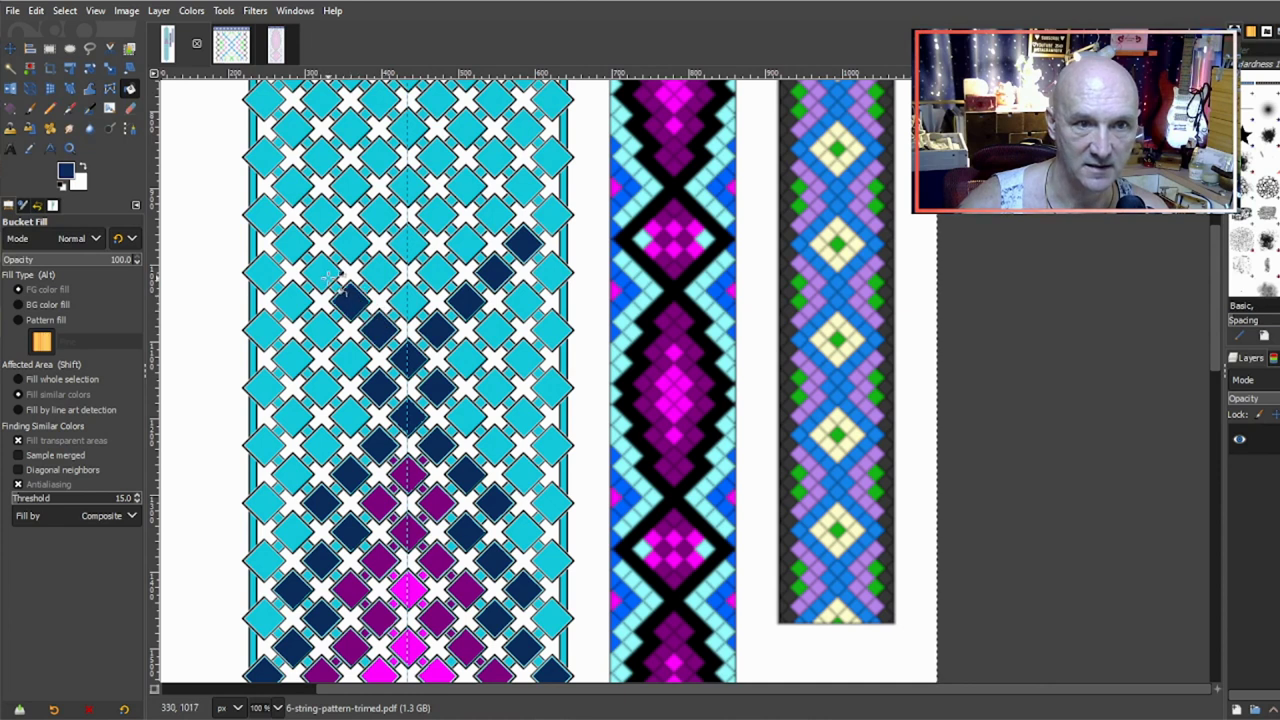
{"action": "left_click", "coordinate": [322, 271]}
{"action": "left_click", "coordinate": [292, 243]}
Step: Close the rhombus with dark navy upper edges that meet in a diamond on the centre line
{"action": "left_click", "coordinate": [322, 213]}
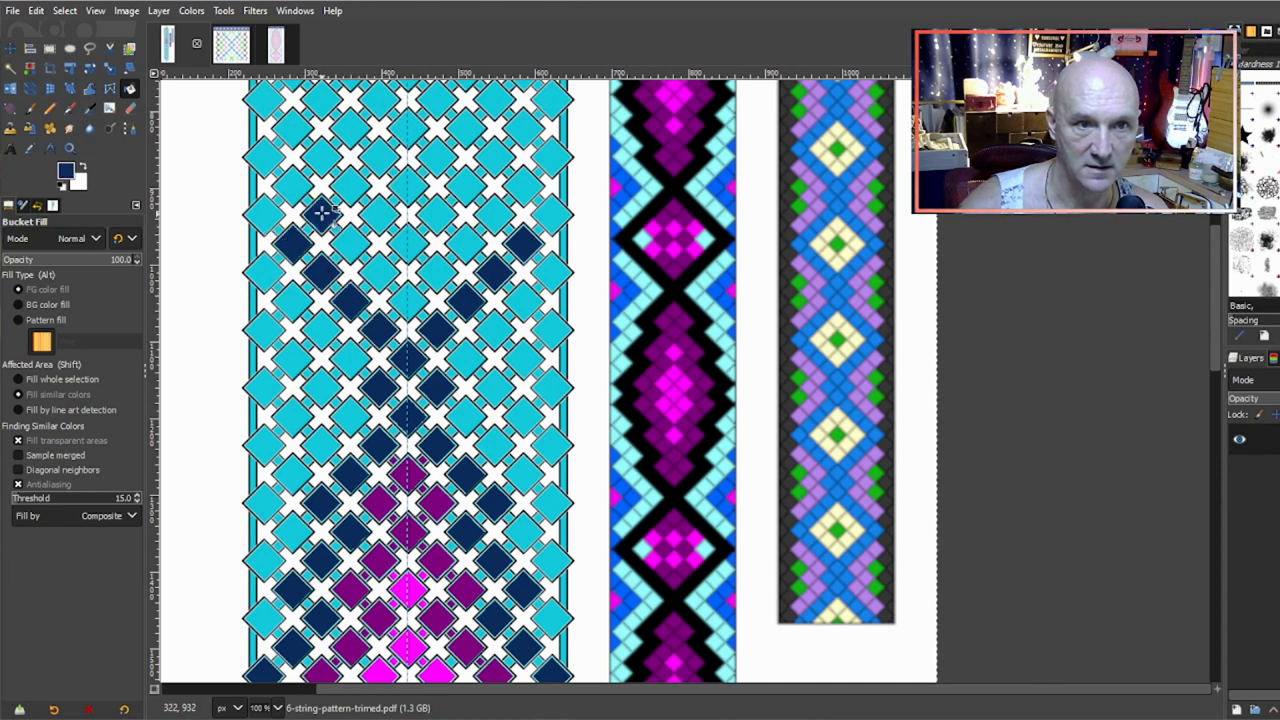
{"action": "left_click", "coordinate": [350, 186]}
{"action": "left_click", "coordinate": [379, 157]}
{"action": "left_click", "coordinate": [408, 128]}
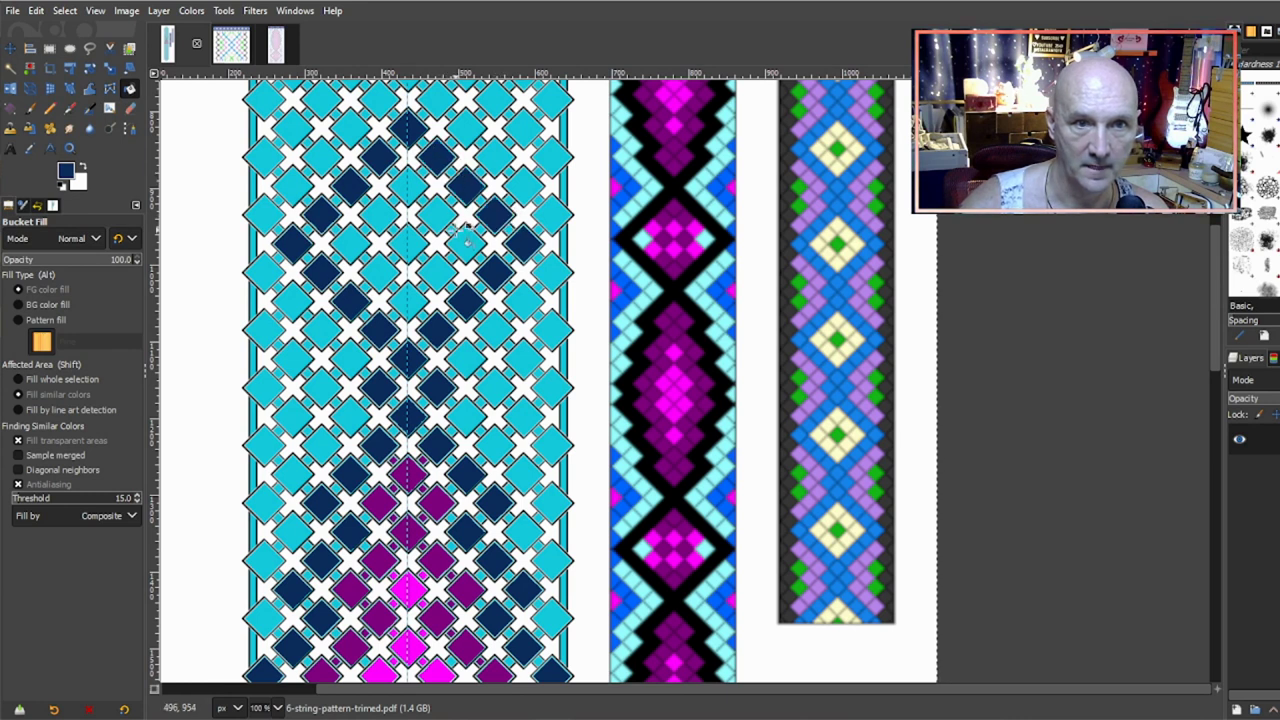
Step: Add three dark navy diamonds directly above the rhombus, with the uppermost one on the centre line
{"action": "scroll", "coordinate": [466, 228], "scroll_direction": "up", "scroll_amount": 5}
{"action": "left_click", "coordinate": [380, 400]}
{"action": "left_click", "coordinate": [408, 371]}
{"action": "left_click", "coordinate": [437, 399]}
Step: Outline the left half of a second rhombus in dark navy above the three diamonds, ending in a tip on the centre line
{"action": "left_click", "coordinate": [379, 341]}
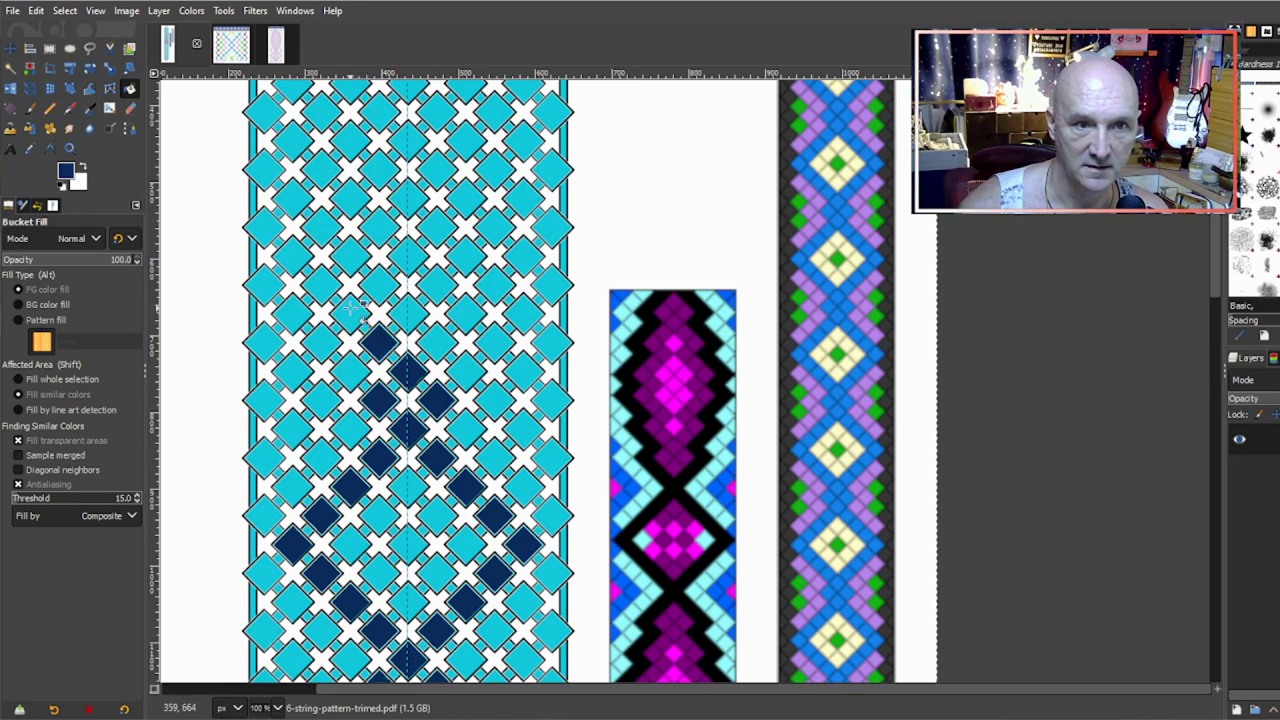
{"action": "left_click", "coordinate": [350, 313]}
{"action": "left_click", "coordinate": [321, 285]}
{"action": "left_click", "coordinate": [293, 257]}
{"action": "left_click", "coordinate": [321, 228]}
{"action": "left_click", "coordinate": [352, 199]}
{"action": "left_click", "coordinate": [380, 170]}
{"action": "left_click", "coordinate": [408, 142]}
Step: Outline the right half of the second rhombus in dark navy to mirror its left half
{"action": "left_click", "coordinate": [439, 344]}
{"action": "left_click", "coordinate": [467, 314]}
{"action": "left_click", "coordinate": [495, 285]}
{"action": "left_click", "coordinate": [522, 256]}
{"action": "left_click", "coordinate": [496, 228]}
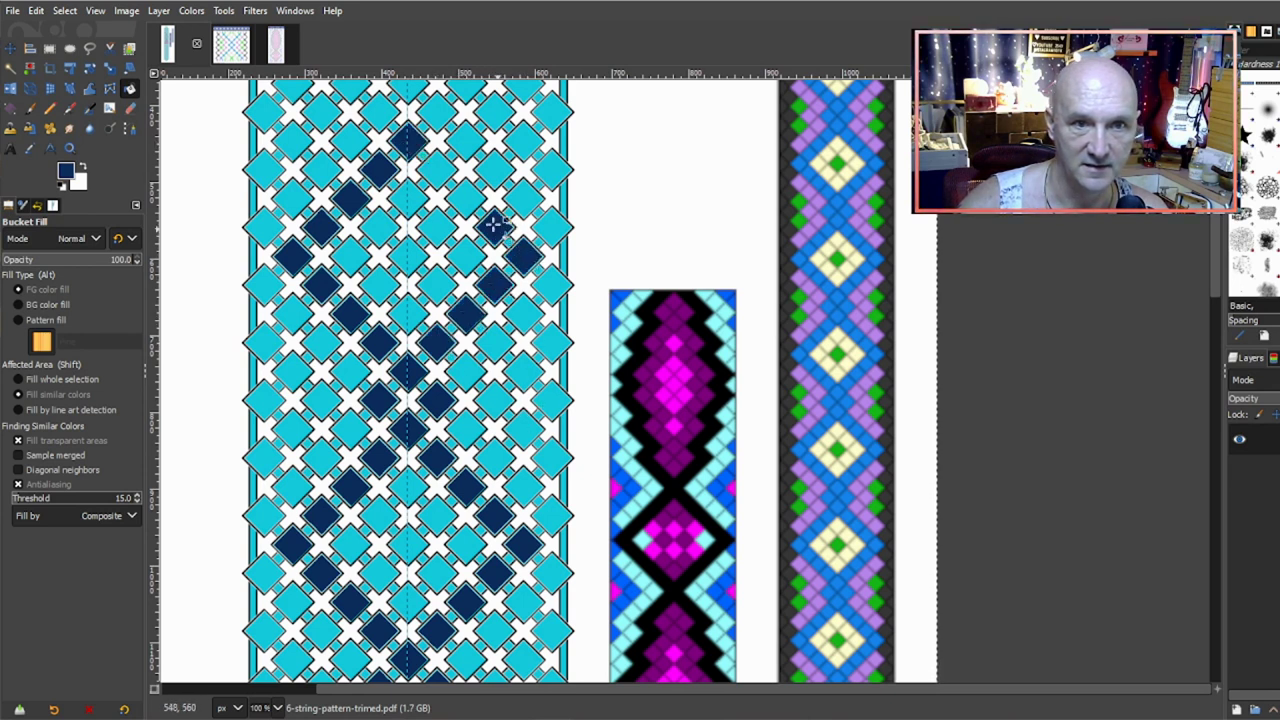
{"action": "left_click", "coordinate": [466, 199]}
{"action": "left_click", "coordinate": [437, 172]}
Step: Try to outline a third dark navy rhombus that starts directly from the second rhombus's top diamond
{"action": "scroll", "coordinate": [452, 224], "scroll_direction": "up", "scroll_amount": 5}
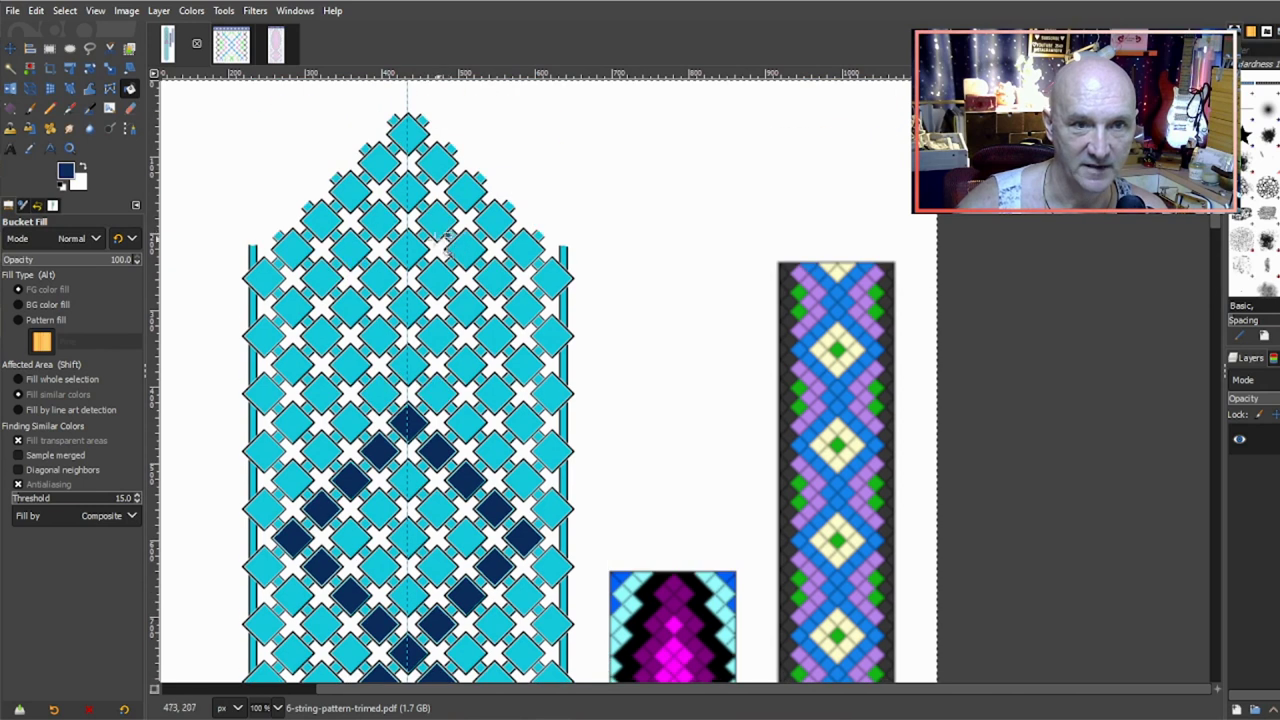
{"action": "left_click", "coordinate": [381, 394]}
{"action": "left_click", "coordinate": [350, 365]}
{"action": "left_click", "coordinate": [321, 336]}
{"action": "left_click", "coordinate": [296, 307]}
{"action": "left_click", "coordinate": [321, 277]}
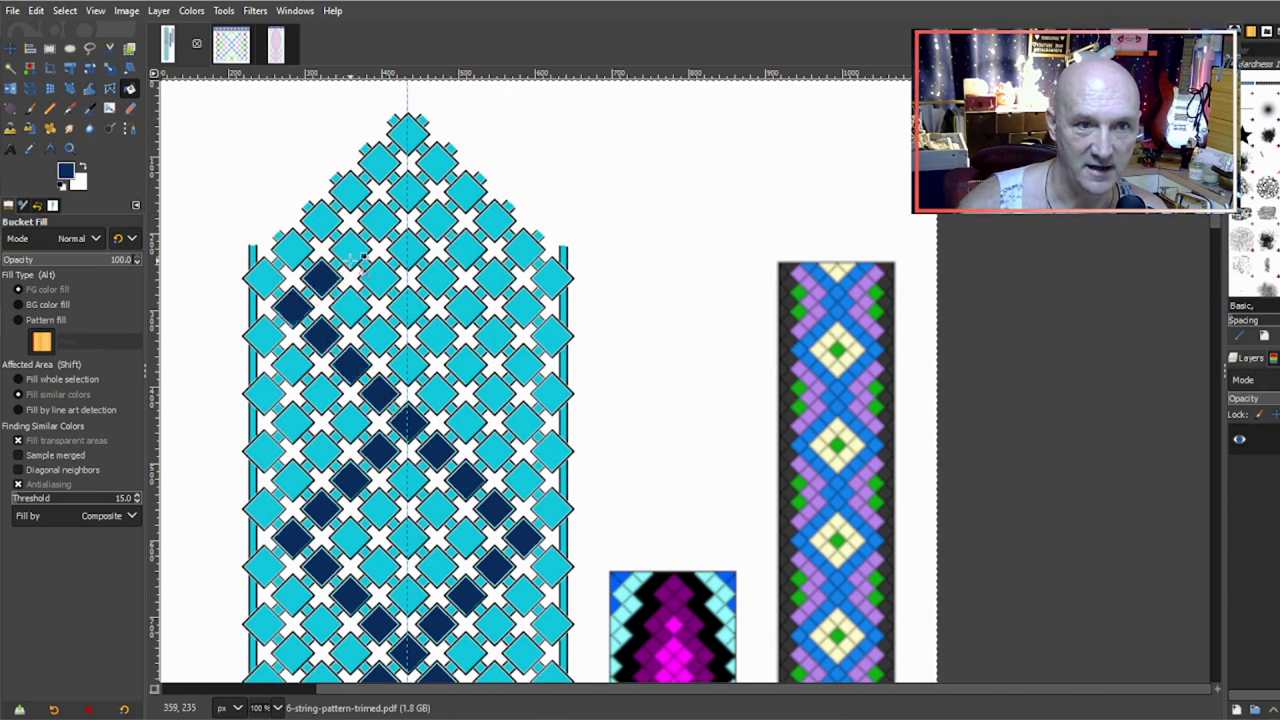
{"action": "left_click", "coordinate": [350, 248]}
{"action": "left_click", "coordinate": [379, 219]}
{"action": "left_click", "coordinate": [409, 200]}
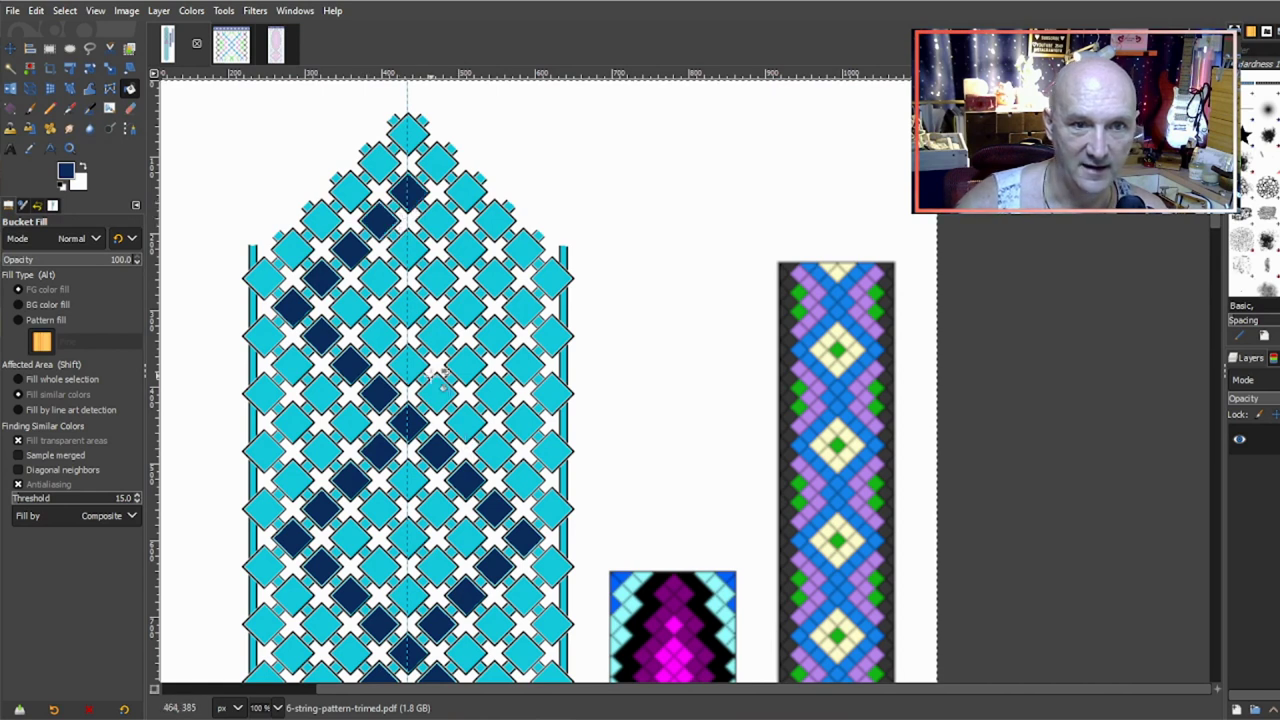
{"action": "left_click", "coordinate": [437, 392]}
{"action": "left_click", "coordinate": [466, 363]}
{"action": "left_click", "coordinate": [495, 334]}
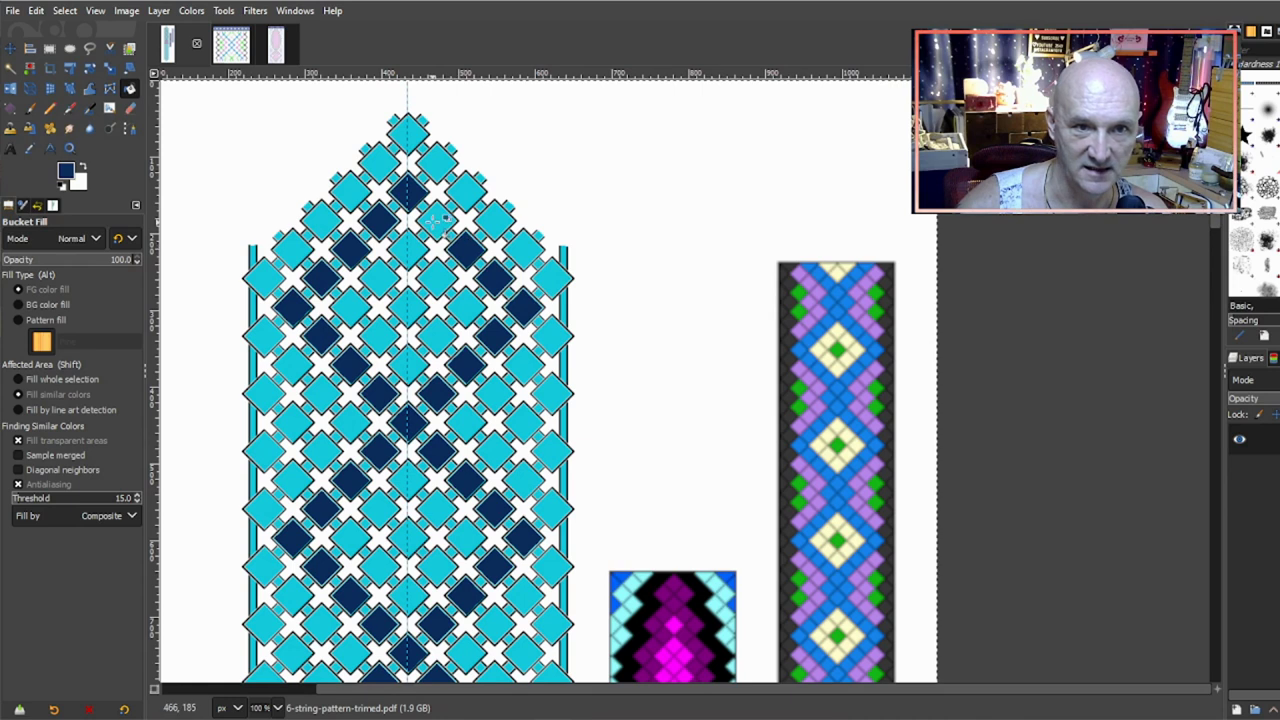
Step: Pick the template's cyan and refill the third rhombus's outline with it, keeping the second rhombus's top diamond navy
{"action": "scroll", "coordinate": [386, 305], "scroll_direction": "down", "scroll_amount": 10}
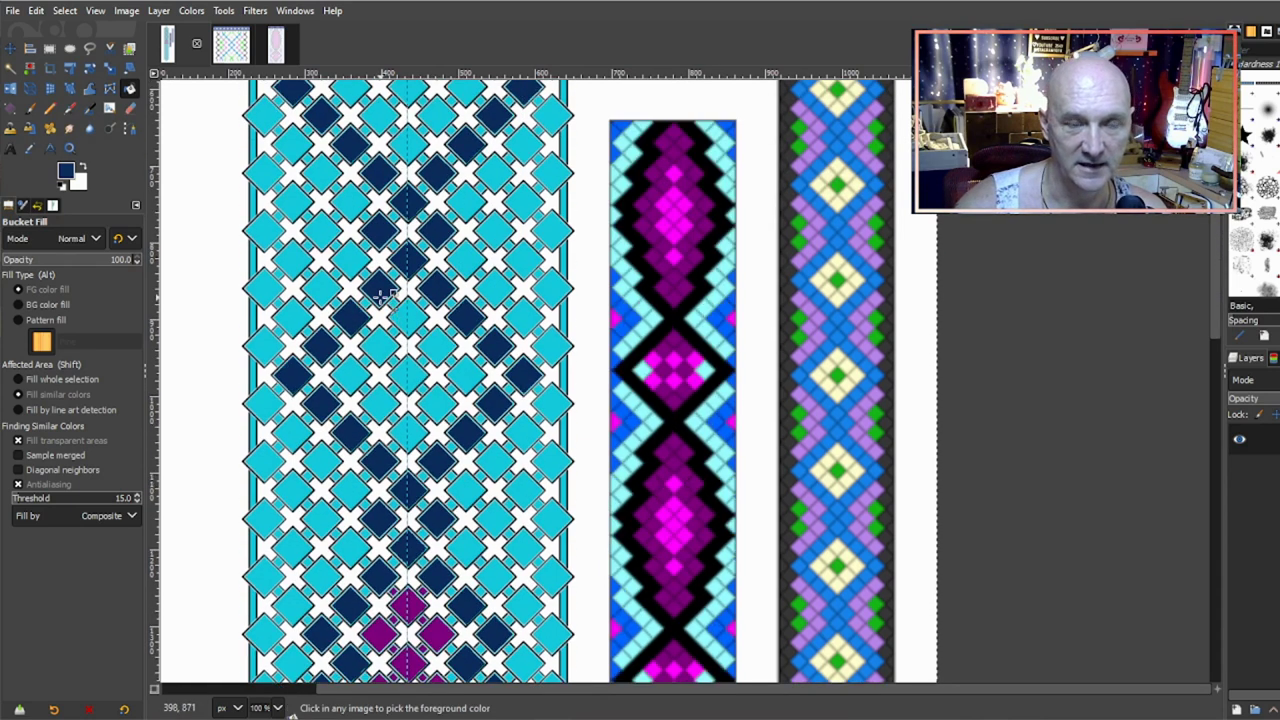
{"action": "scroll", "coordinate": [383, 293], "scroll_direction": "down", "scroll_amount": 2}
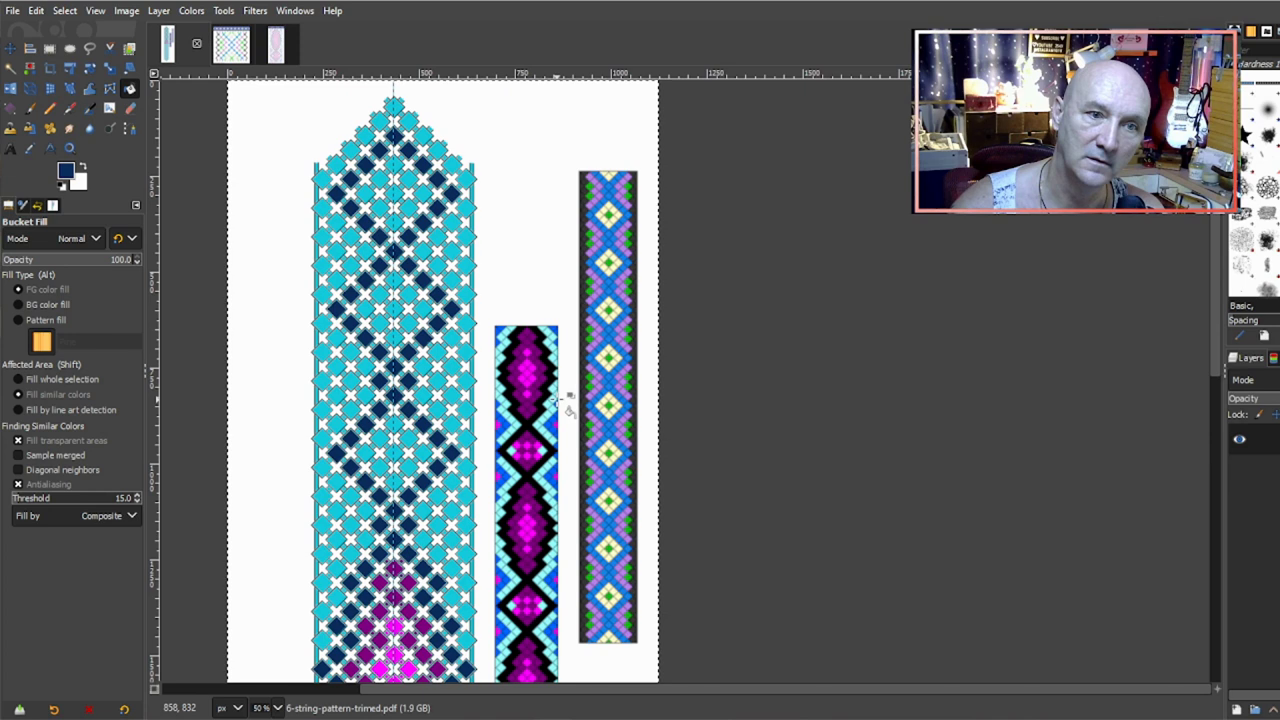
{"action": "scroll", "coordinate": [415, 315], "scroll_direction": "up", "scroll_amount": 2}
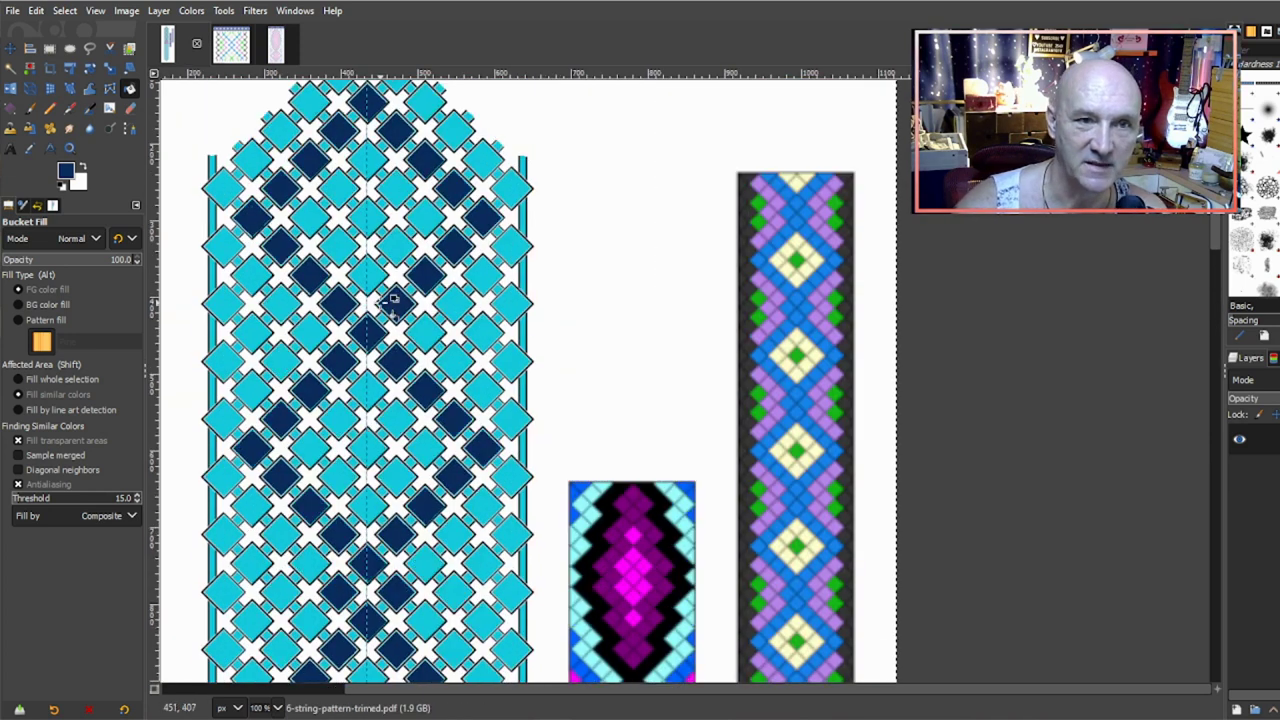
{"action": "left_click", "coordinate": [424, 332], "text": "ctrl"}
{"action": "left_click", "coordinate": [397, 303]}
{"action": "left_click", "coordinate": [426, 274]}
{"action": "left_click", "coordinate": [454, 246]}
{"action": "left_click", "coordinate": [482, 216]}
{"action": "left_click", "coordinate": [455, 188]}
{"action": "left_click", "coordinate": [426, 160]}
{"action": "left_click", "coordinate": [397, 130]}
{"action": "left_click", "coordinate": [367, 102]}
{"action": "left_click", "coordinate": [340, 130]}
{"action": "left_click", "coordinate": [310, 160]}
{"action": "left_click", "coordinate": [281, 189]}
{"action": "left_click", "coordinate": [253, 216]}
{"action": "left_click", "coordinate": [281, 245]}
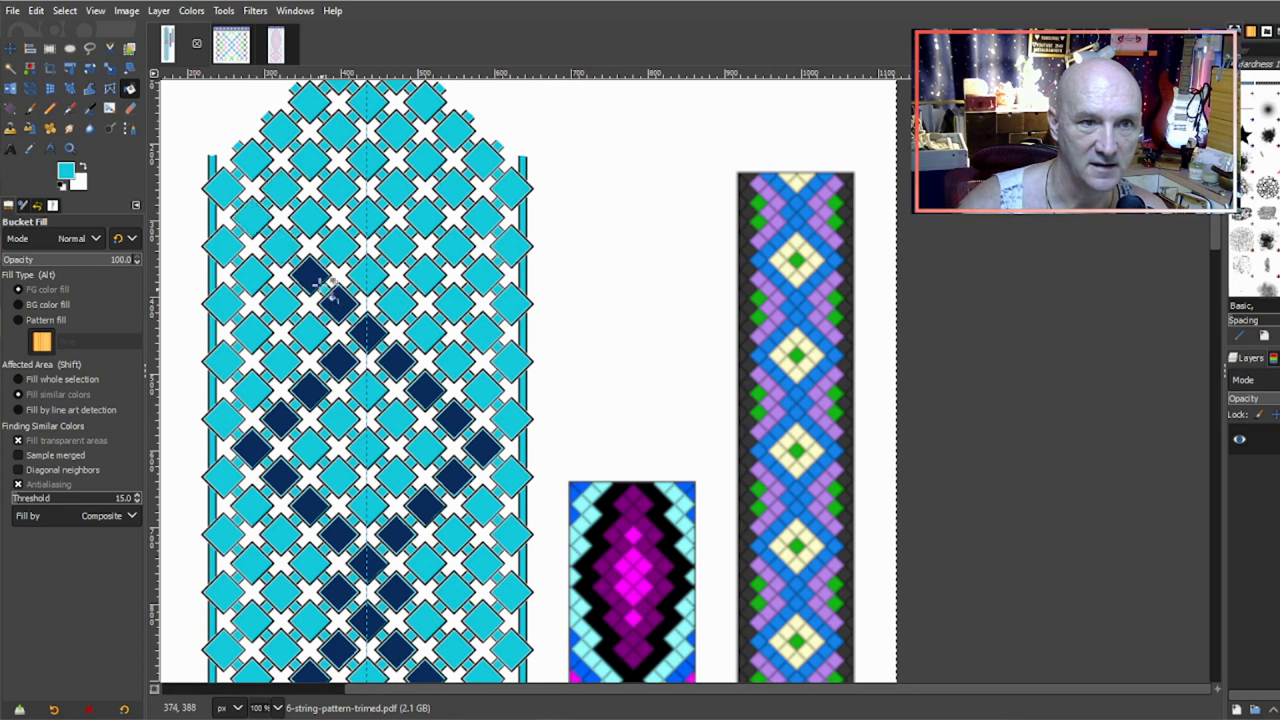
{"action": "left_click", "coordinate": [310, 274]}
{"action": "left_click", "coordinate": [339, 303]}
Step: Pick dark navy from the second rhombus's top diamond and fill the three diamonds directly above it, centred on the centre line
{"action": "left_click", "coordinate": [367, 330], "text": "ctrl"}
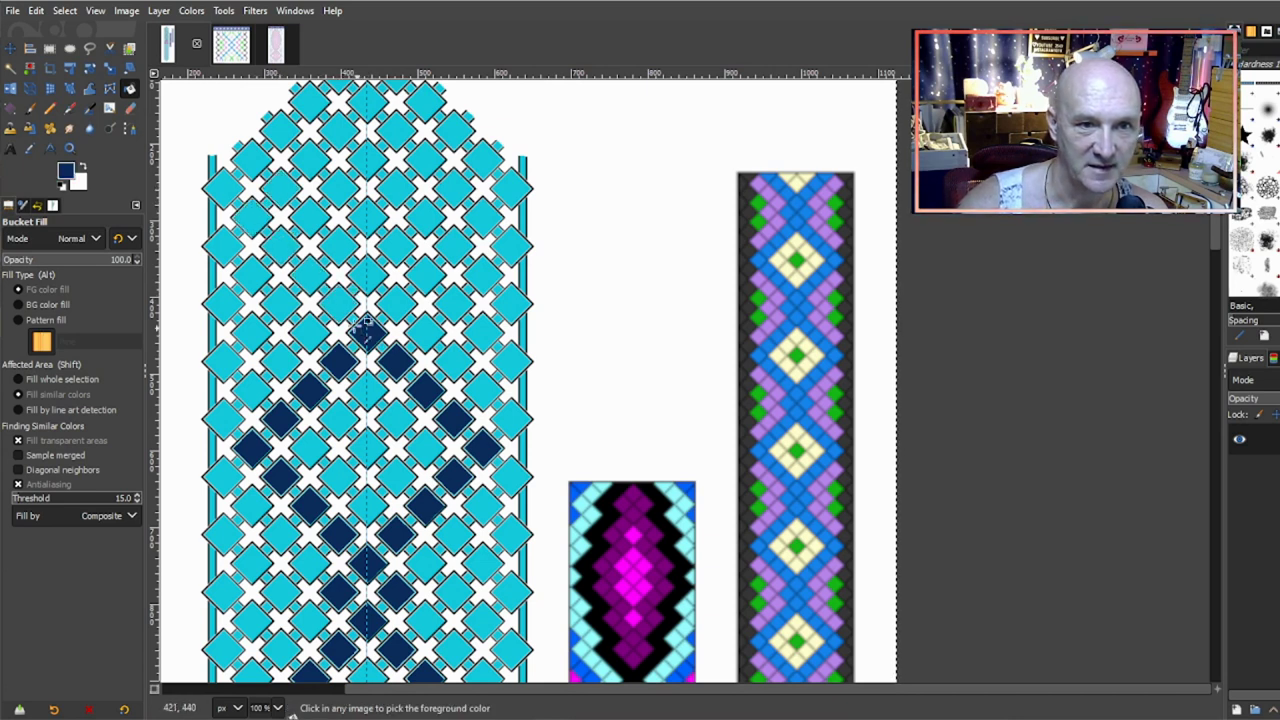
{"action": "left_click", "coordinate": [339, 303]}
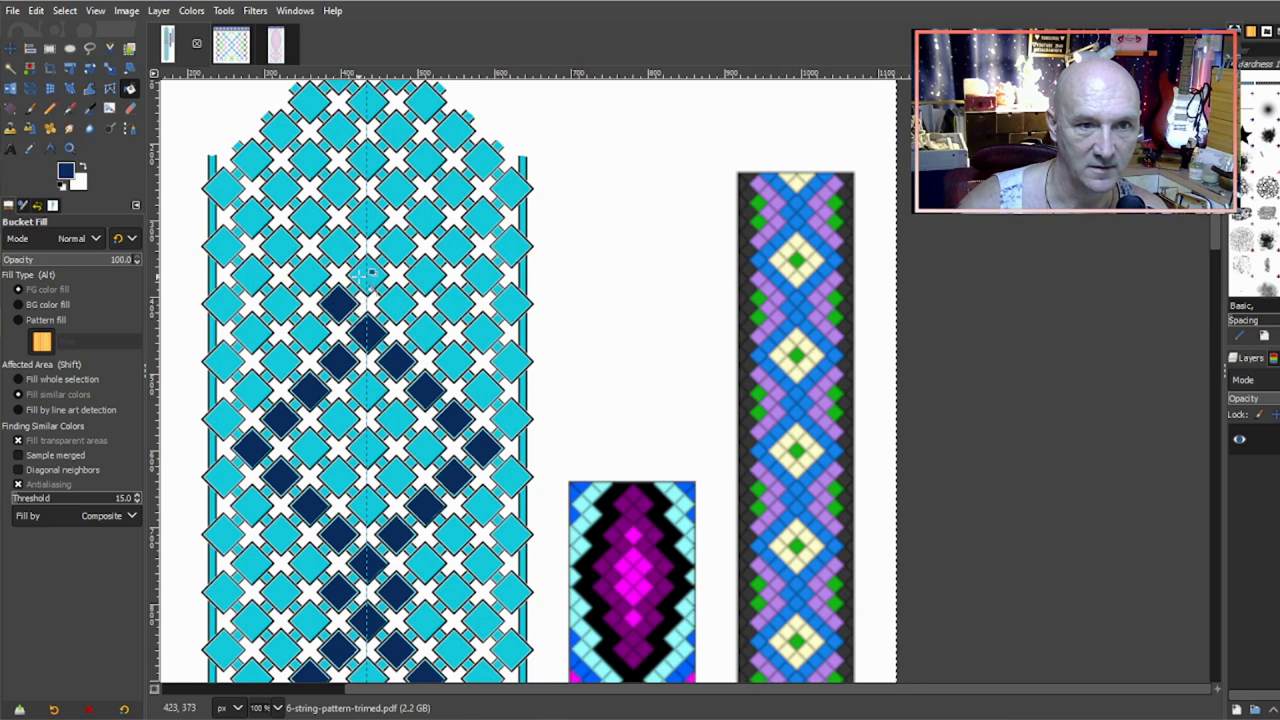
{"action": "left_click", "coordinate": [367, 273]}
{"action": "left_click", "coordinate": [395, 303]}
Step: Outline the left half of the topmost rhombus in dark navy, along the template's pointed edge up to its tip
{"action": "left_click", "coordinate": [339, 245]}
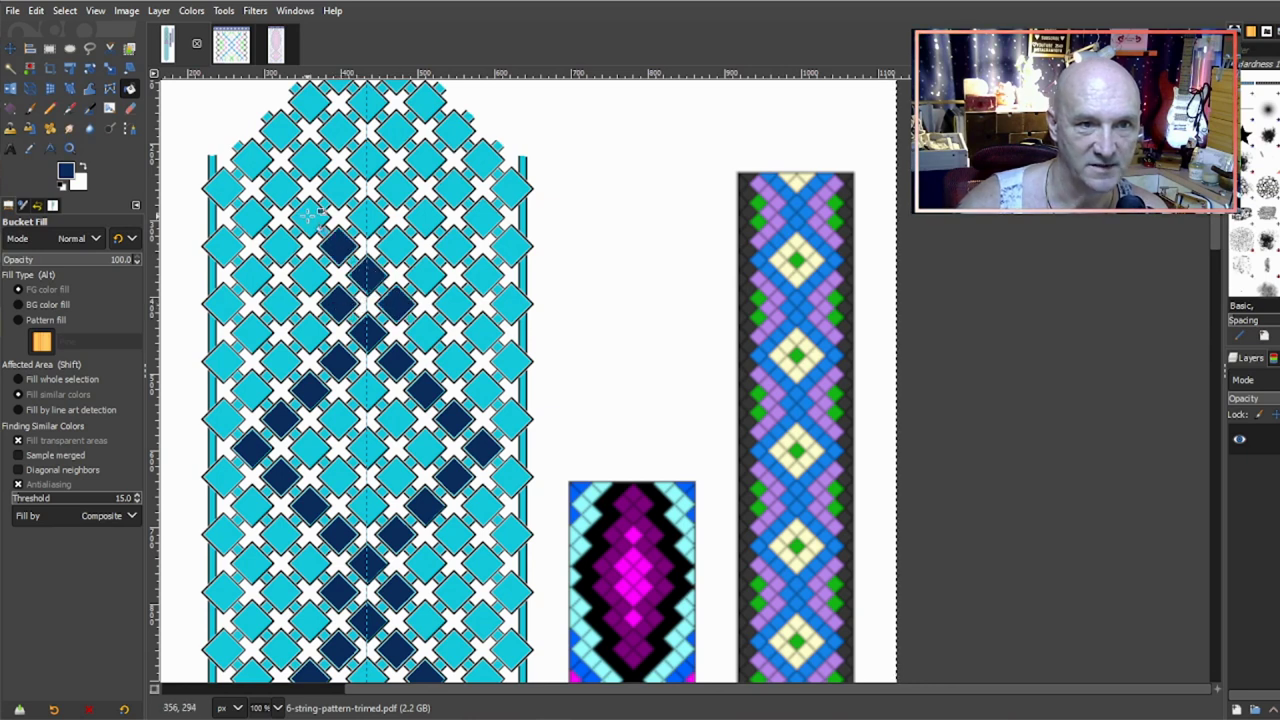
{"action": "left_click", "coordinate": [310, 215]}
{"action": "left_click", "coordinate": [282, 186]}
{"action": "left_click", "coordinate": [253, 157]}
{"action": "scroll", "coordinate": [258, 165], "scroll_direction": "up", "scroll_amount": 2}
{"action": "left_click", "coordinate": [282, 220]}
{"action": "left_click", "coordinate": [310, 190]}
{"action": "left_click", "coordinate": [339, 162]}
{"action": "left_click", "coordinate": [370, 132]}
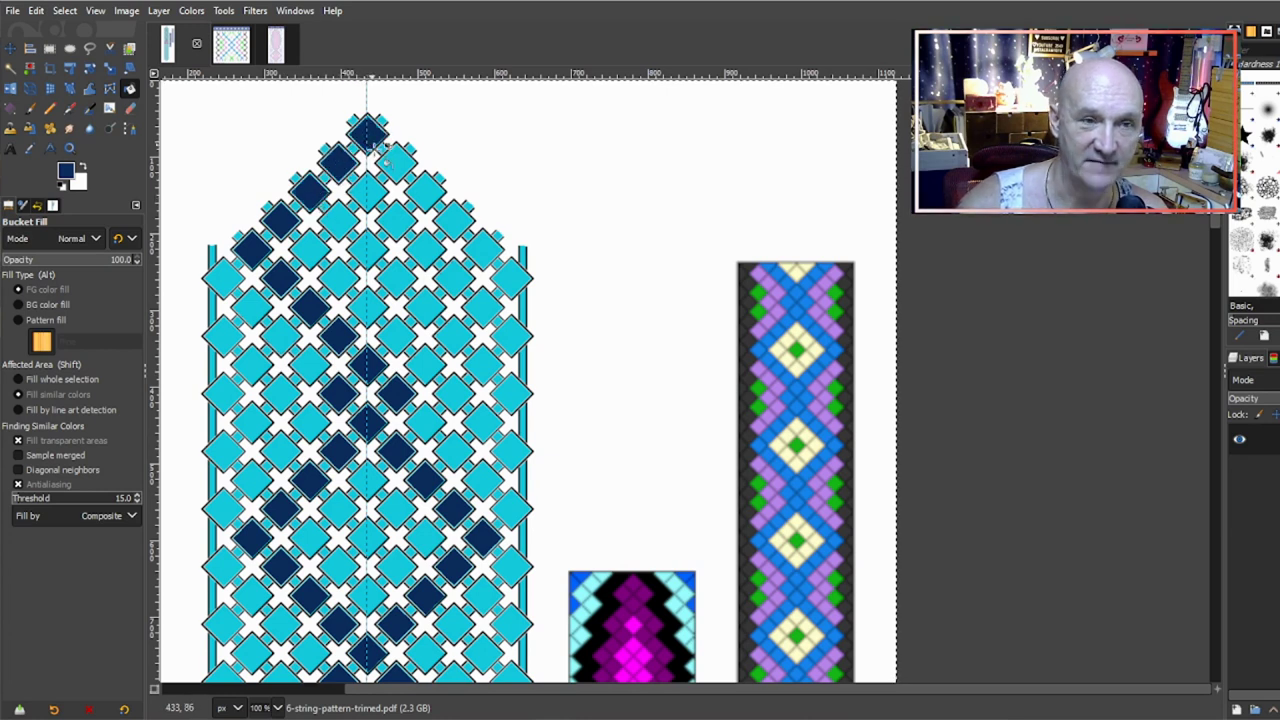
Step: Outline the right half of the topmost rhombus in dark navy, along the pointed edge up to the tip diamond
{"action": "left_click", "coordinate": [424, 306]}
{"action": "left_click", "coordinate": [455, 275]}
{"action": "left_click", "coordinate": [484, 248]}
{"action": "left_click", "coordinate": [455, 220]}
{"action": "left_click", "coordinate": [427, 188]}
{"action": "left_click", "coordinate": [397, 160]}
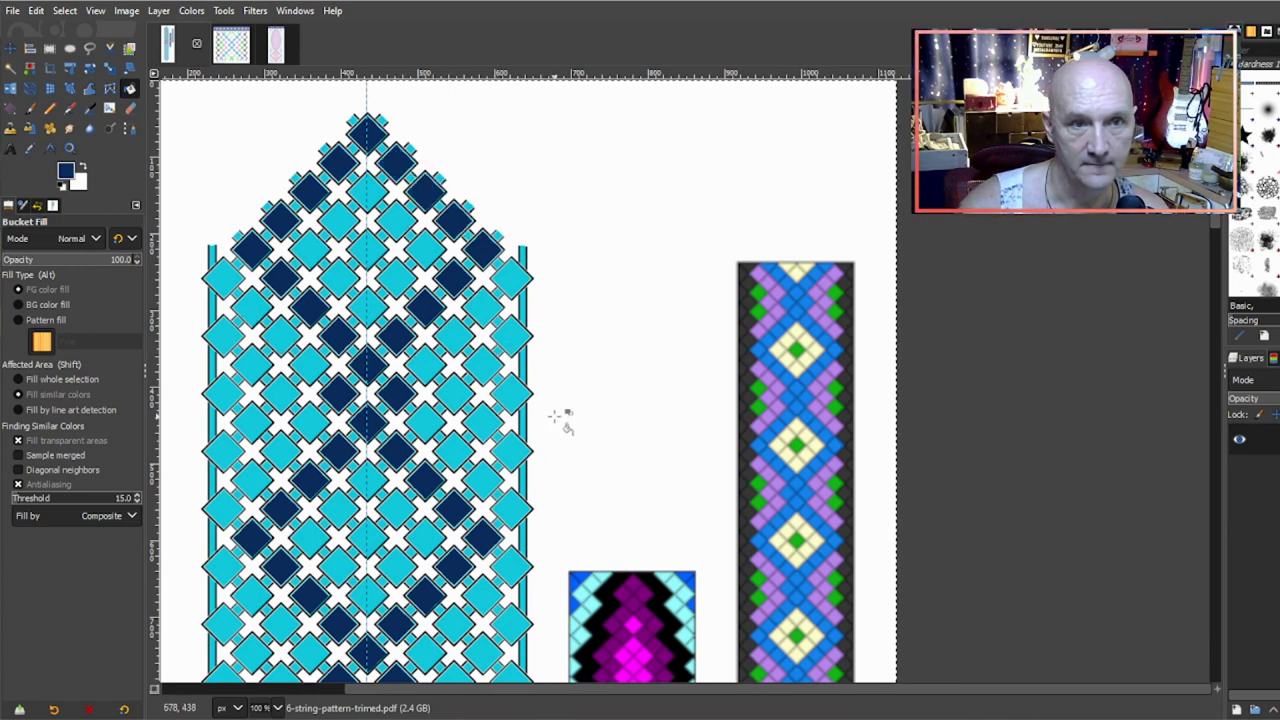
Step: Examine the chain of navy rhombi along the template and compare it with the reference bracelets
{"action": "scroll", "coordinate": [398, 373], "scroll_direction": "down", "scroll_amount": 3}
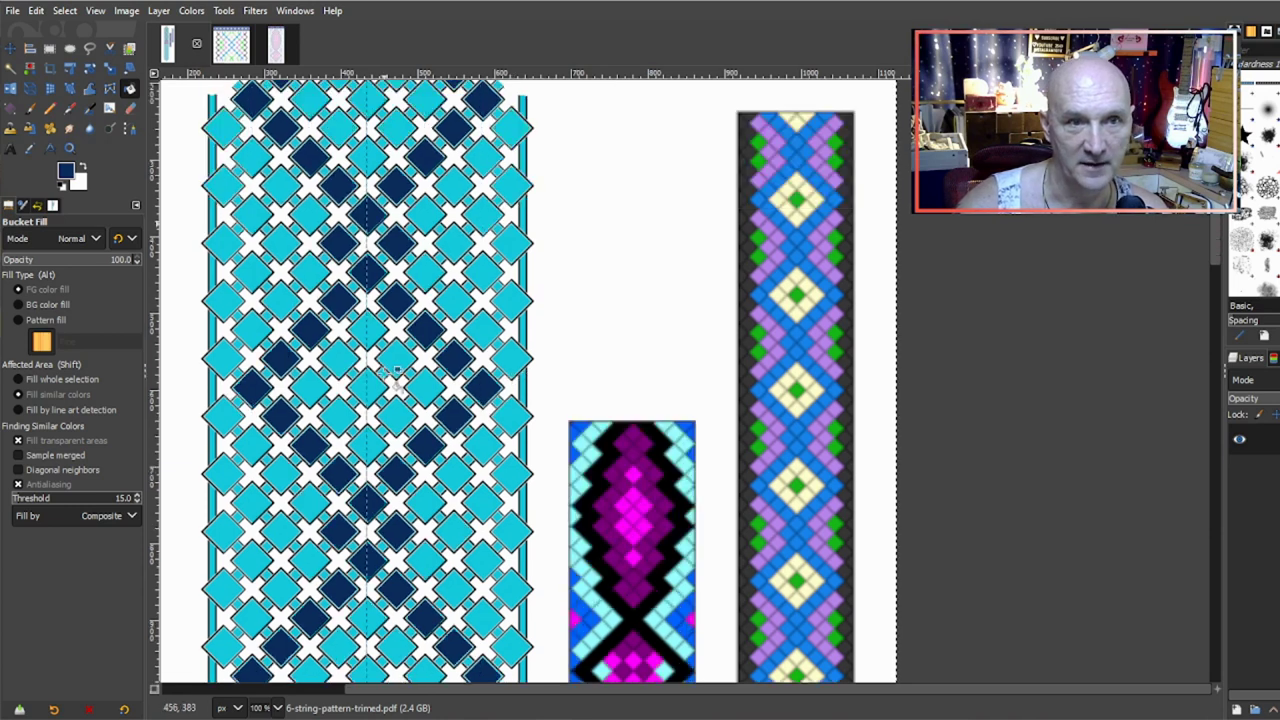
{"action": "scroll", "coordinate": [278, 358], "scroll_direction": "down", "scroll_amount": 3}
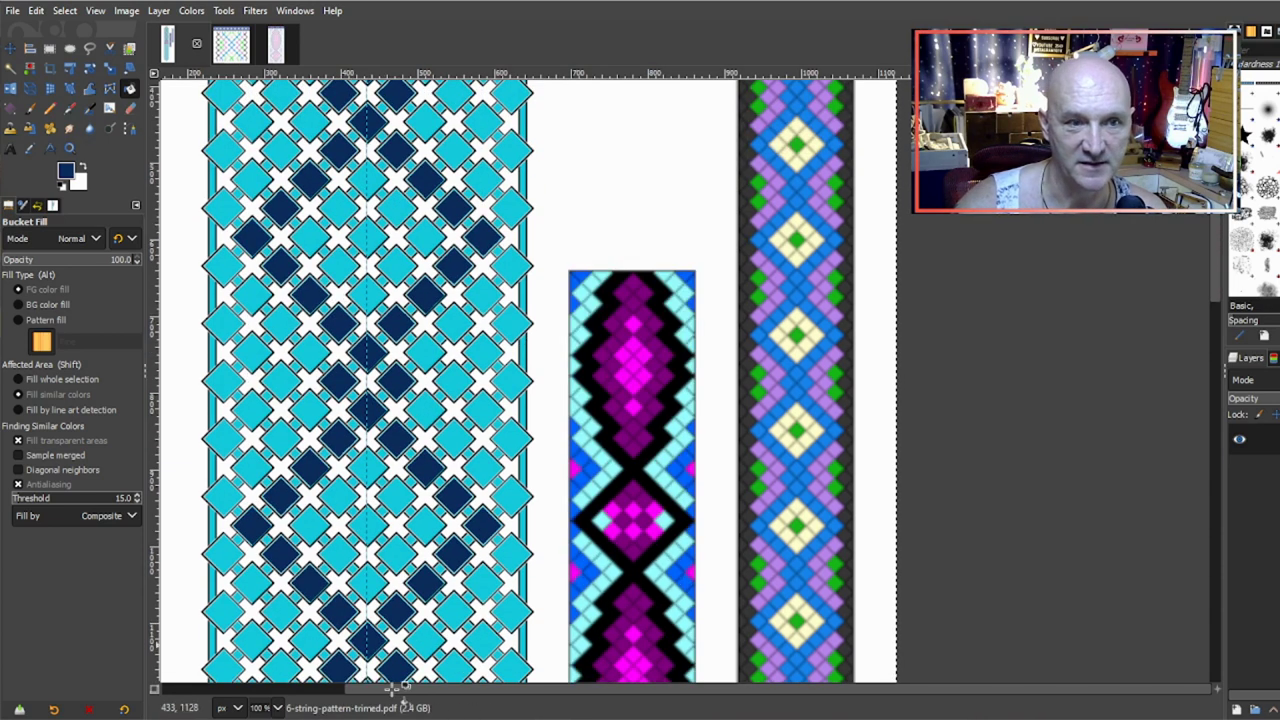
{"action": "left_click_drag", "start_coordinate": [405, 690], "coordinate": [343, 691]}
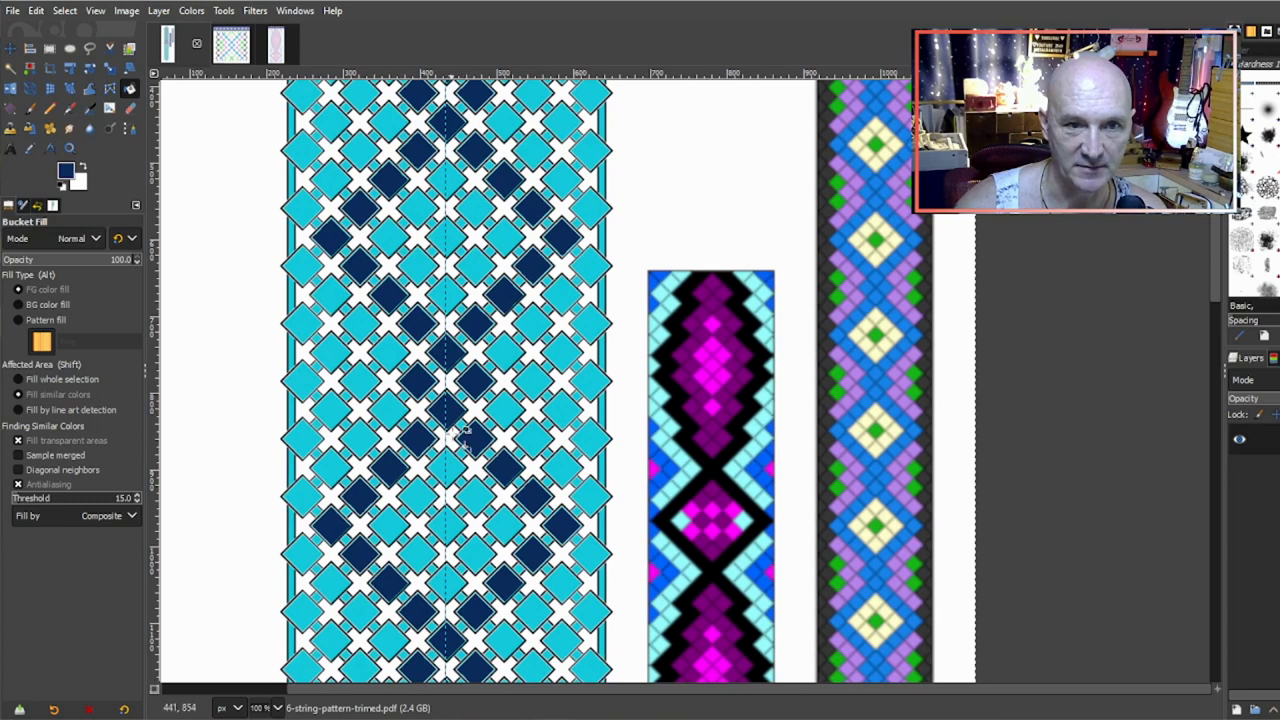
{"action": "scroll", "coordinate": [437, 432], "scroll_direction": "down", "scroll_amount": 3}
{"action": "scroll", "coordinate": [455, 433], "scroll_direction": "up", "scroll_amount": 9}
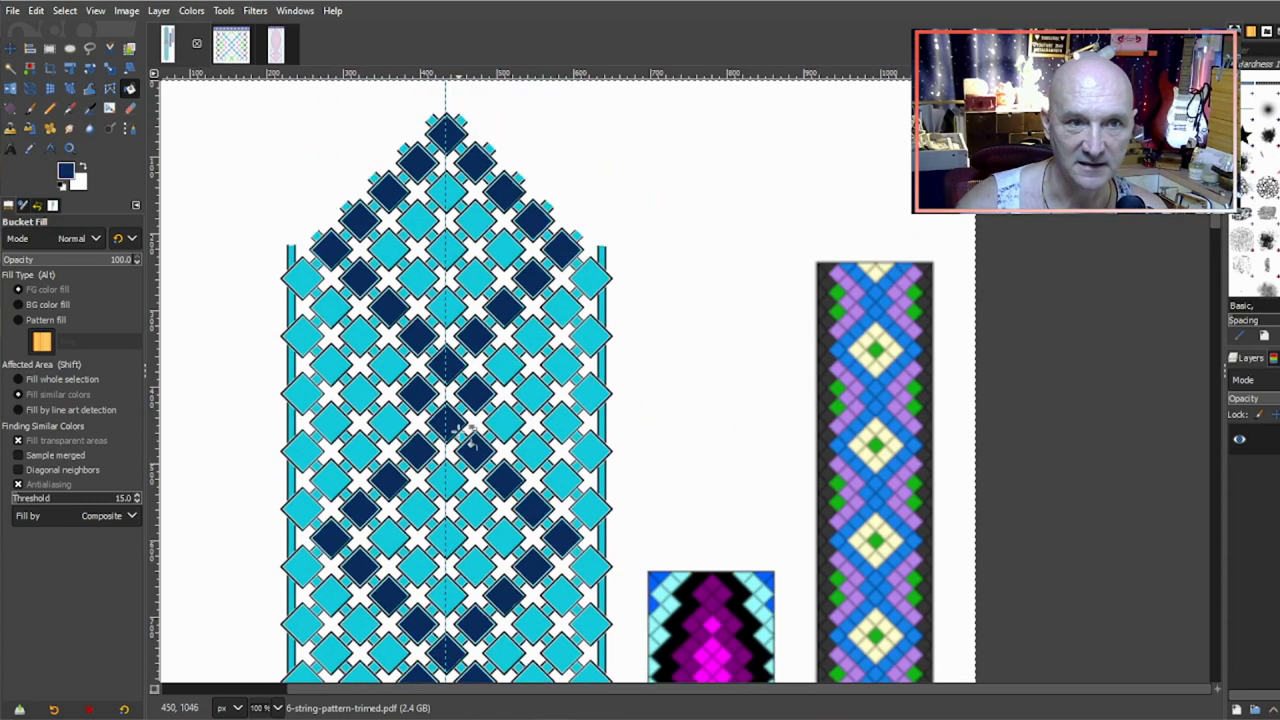
{"action": "scroll", "coordinate": [467, 432], "scroll_direction": "down", "scroll_amount": 3}
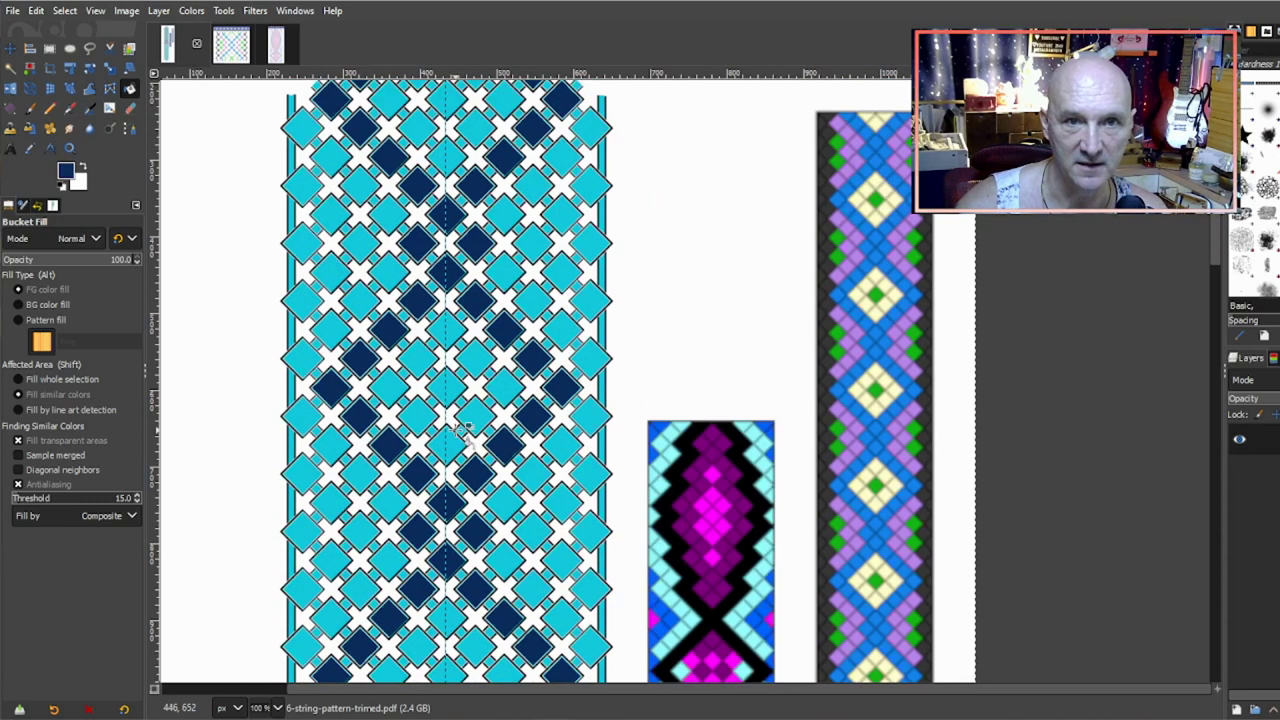
{"action": "scroll", "coordinate": [460, 430], "scroll_direction": "up", "scroll_amount": 3}
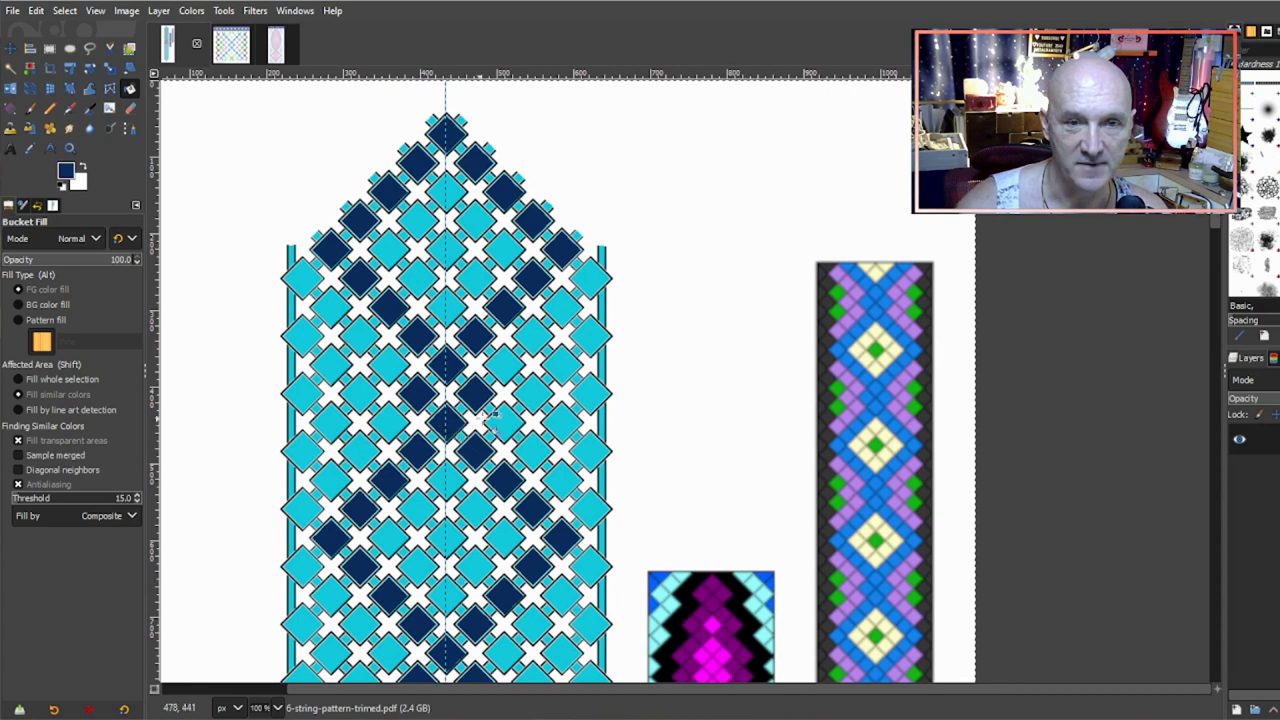
{"action": "scroll", "coordinate": [928, 470], "scroll_direction": "down", "scroll_amount": 5}
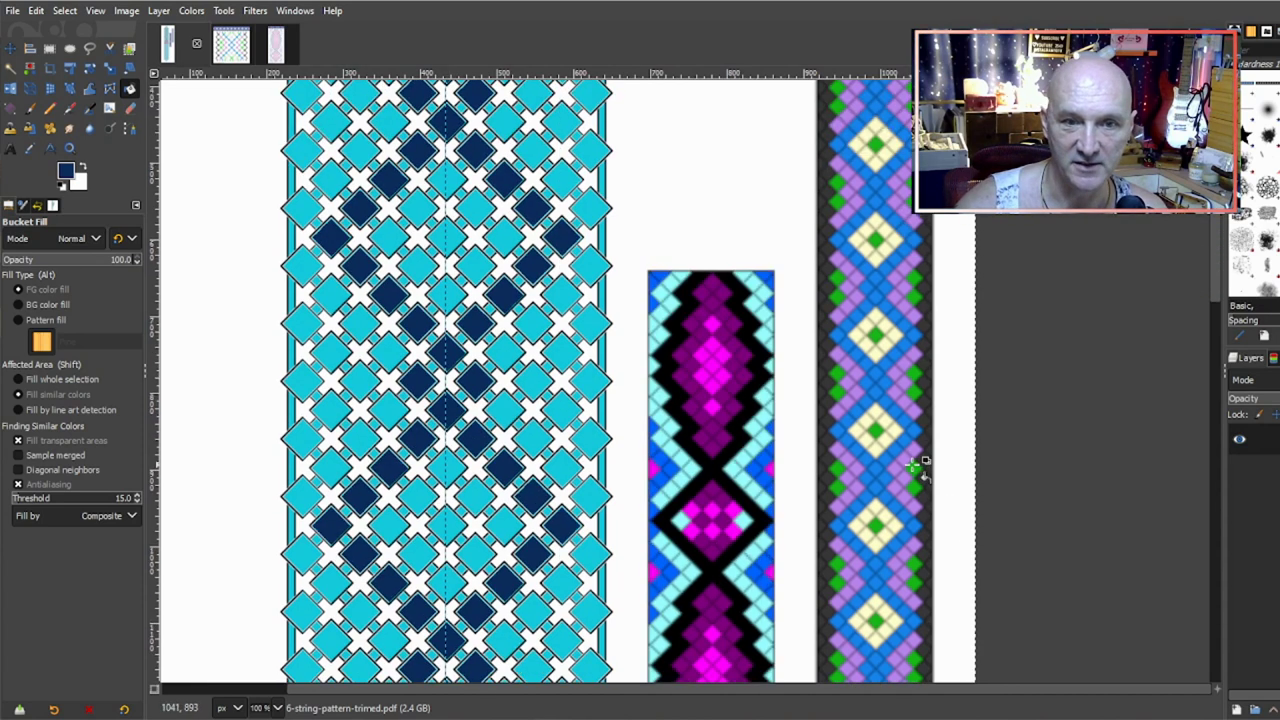
Step: Pick bright blue from the purple-and-green reference bracelet and fill the uppermost six diamonds along the template's right edge
{"action": "scroll", "coordinate": [633, 402], "scroll_direction": "up", "scroll_amount": 5}
{"action": "left_click", "coordinate": [590, 277]}
{"action": "left_click", "coordinate": [596, 336]}
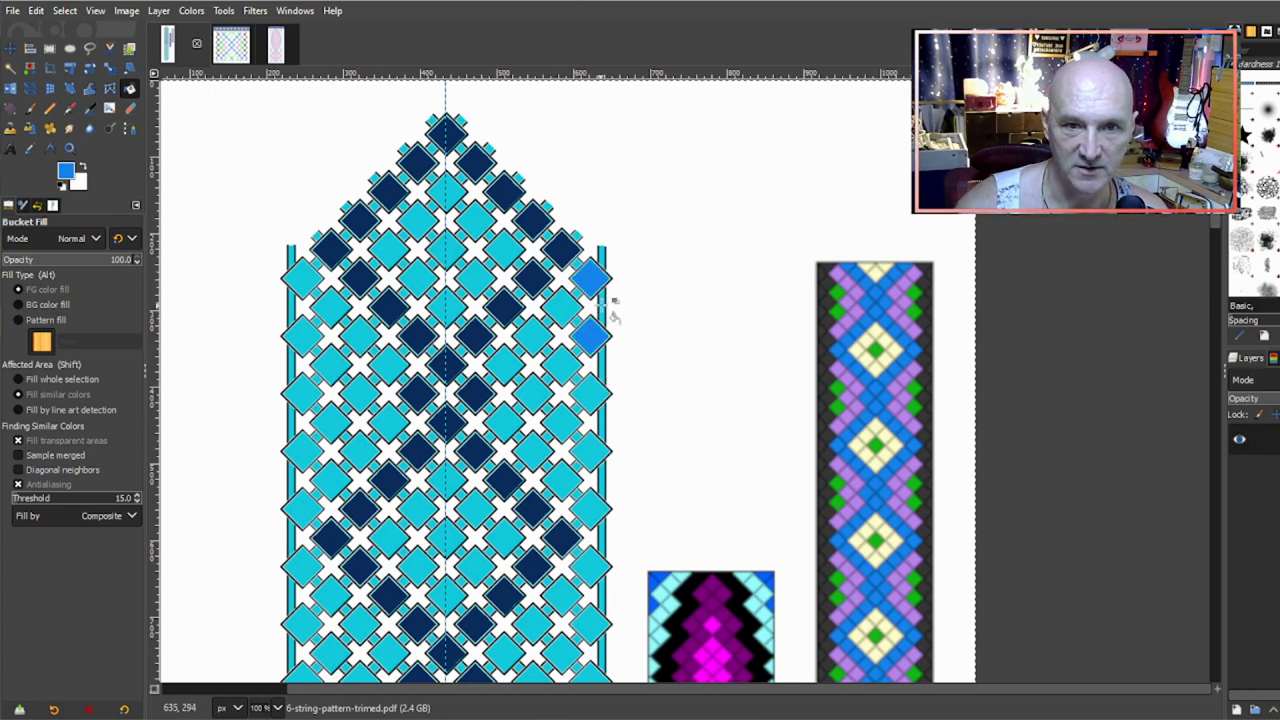
{"action": "left_click", "coordinate": [226, 44]}
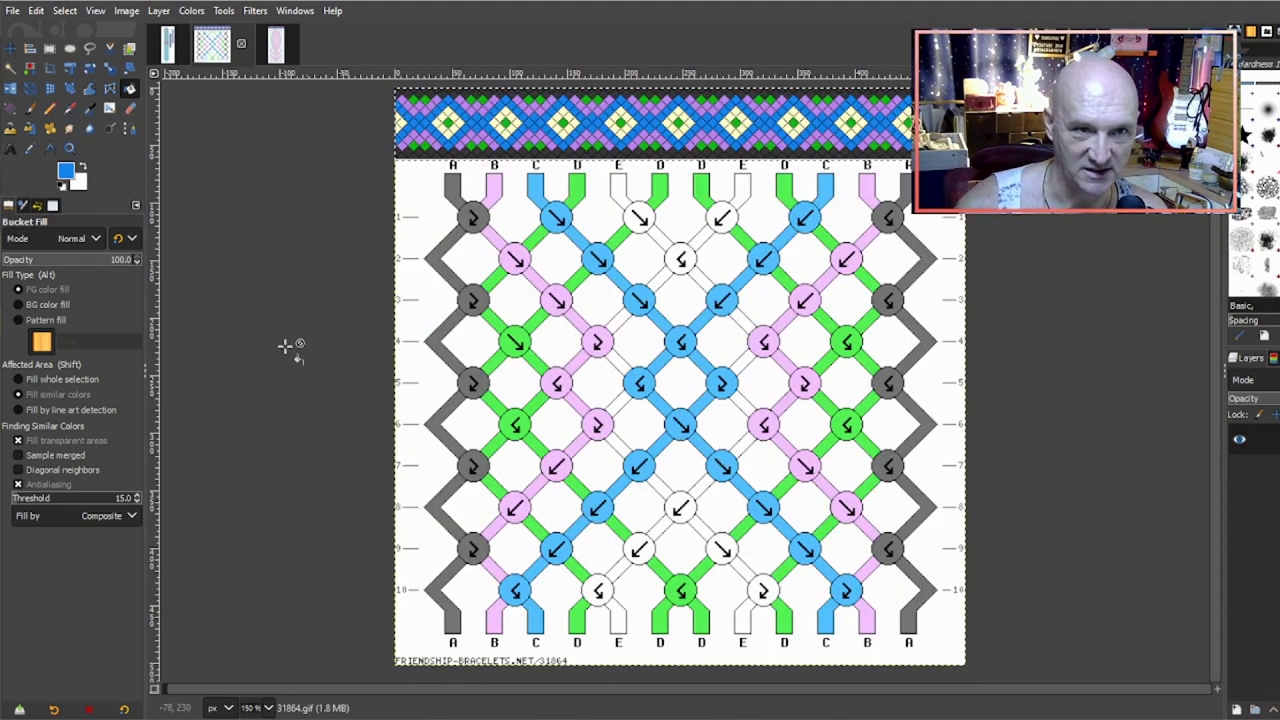
{"action": "left_click", "coordinate": [170, 44]}
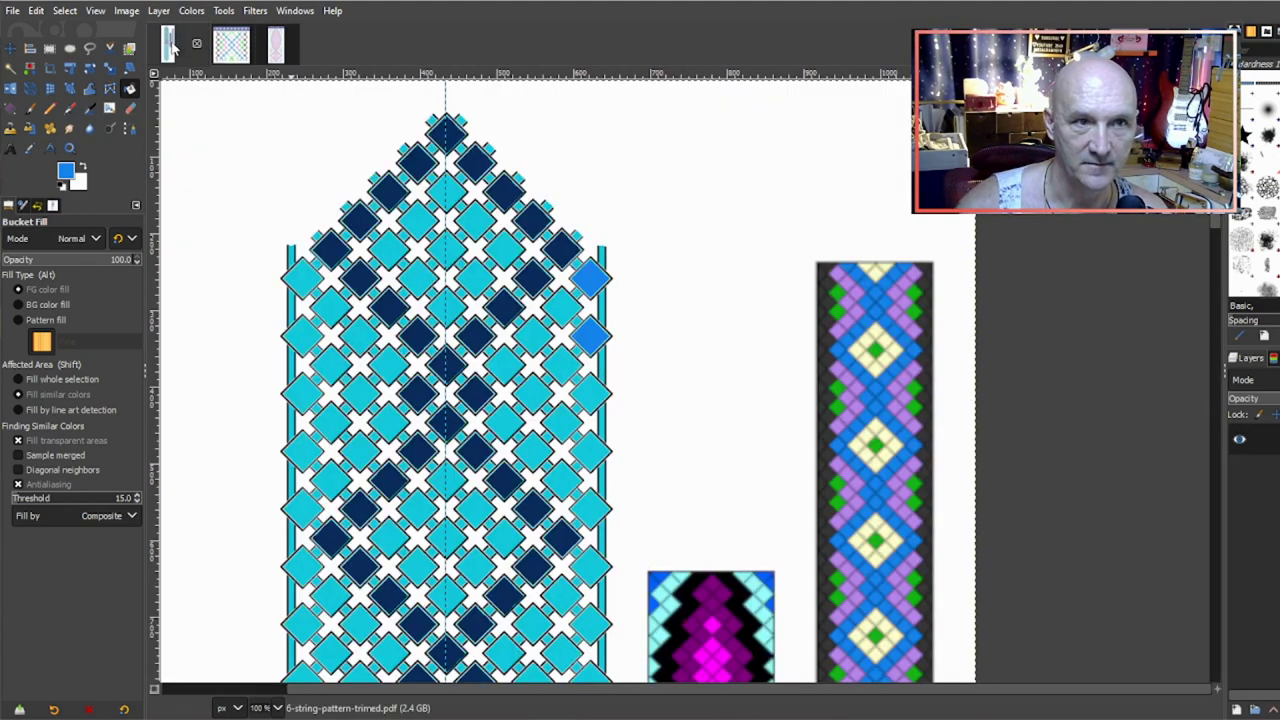
{"action": "left_click", "coordinate": [592, 394]}
{"action": "left_click", "coordinate": [594, 455]}
{"action": "left_click", "coordinate": [594, 512]}
{"action": "left_click", "coordinate": [594, 567]}
Step: Continue the bright blue fill with the next six diamonds down the template's right edge
{"action": "scroll", "coordinate": [602, 540], "scroll_direction": "down", "scroll_amount": 3}
{"action": "left_click", "coordinate": [592, 472]}
{"action": "left_click", "coordinate": [592, 530]}
{"action": "left_click", "coordinate": [592, 588]}
{"action": "left_click", "coordinate": [596, 645]}
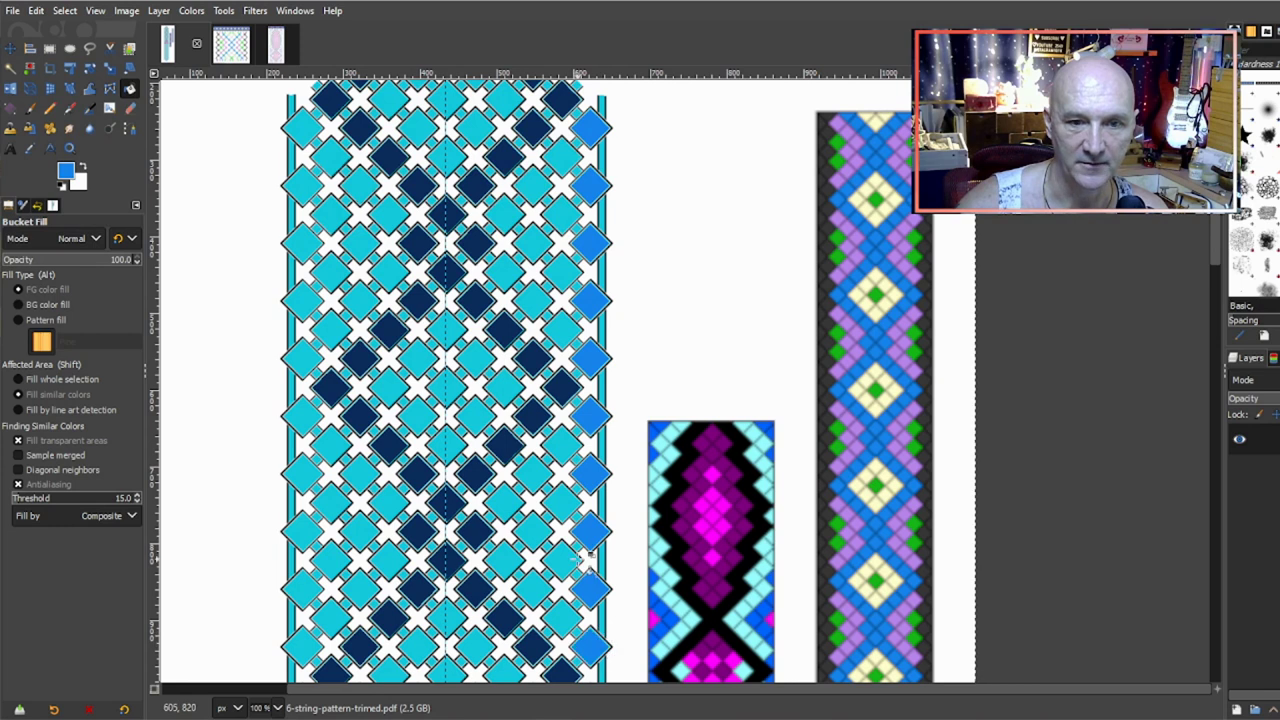
{"action": "scroll", "coordinate": [598, 645], "scroll_direction": "down", "scroll_amount": 3}
{"action": "left_click", "coordinate": [592, 555]}
{"action": "left_click", "coordinate": [592, 612]}
Step: Fill the remaining right-edge diamonds in bright blue down to the navy corner diamond of the magenta motif
{"action": "scroll", "coordinate": [598, 628], "scroll_direction": "down", "scroll_amount": 3}
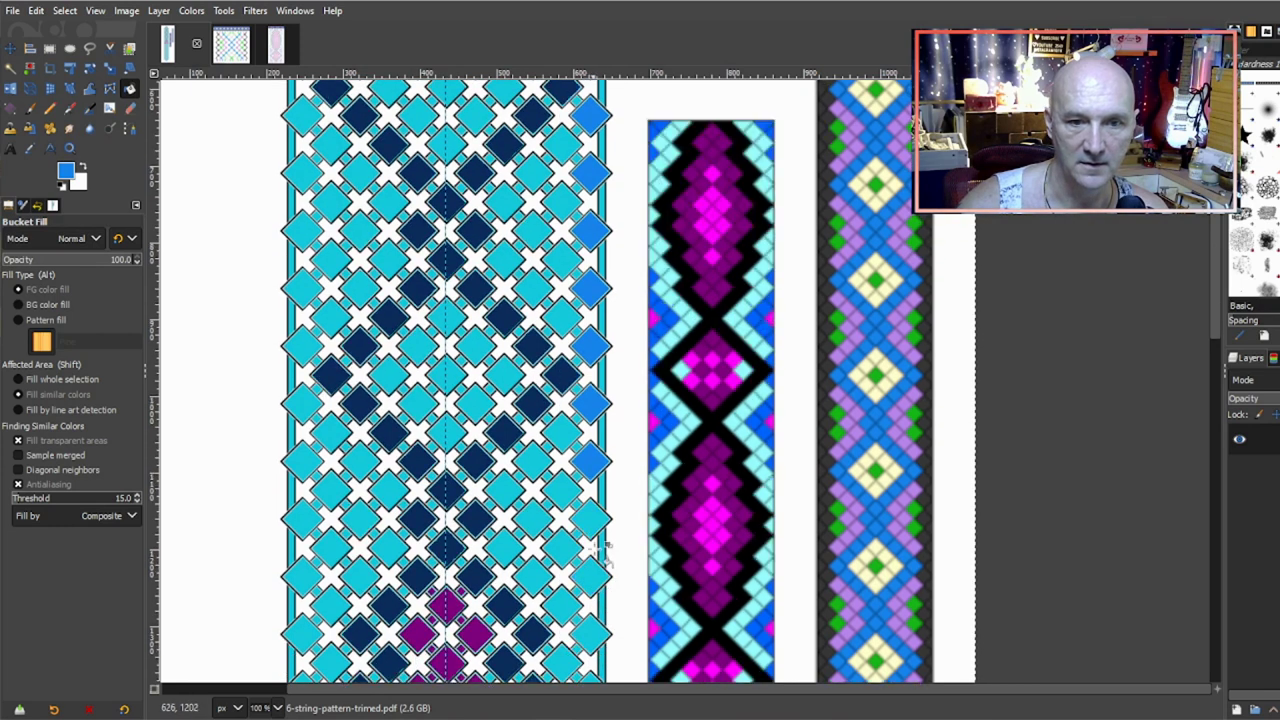
{"action": "left_click", "coordinate": [592, 521]}
{"action": "left_click", "coordinate": [592, 576]}
{"action": "scroll", "coordinate": [597, 558], "scroll_direction": "down", "scroll_amount": 6}
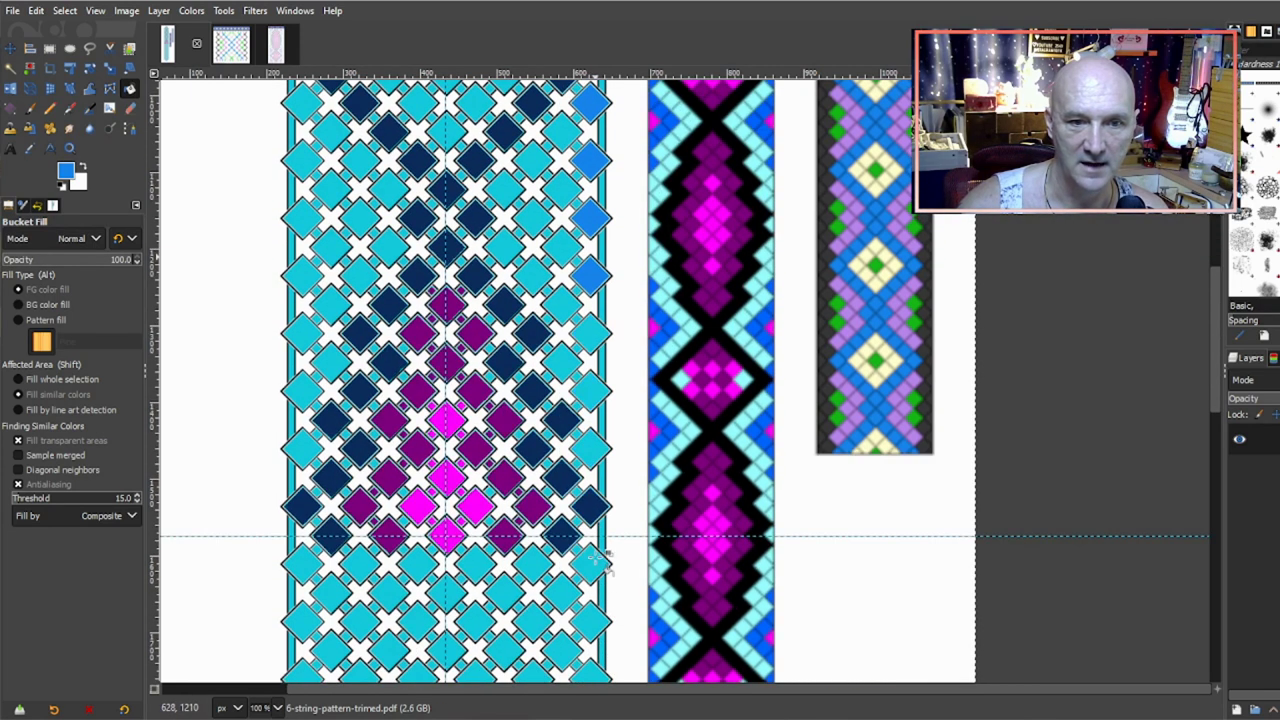
{"action": "left_click", "coordinate": [592, 335]}
{"action": "left_click", "coordinate": [592, 391]}
{"action": "left_click", "coordinate": [592, 450]}
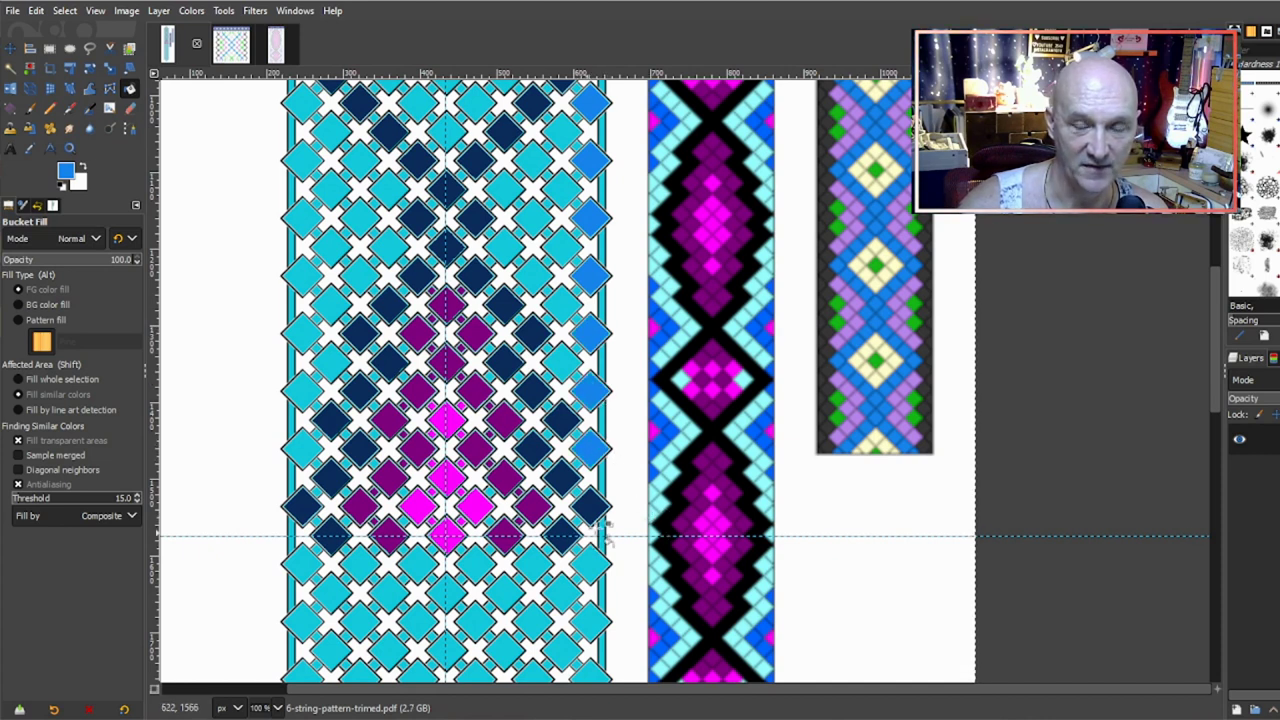
Step: Fill the lower left-edge diamonds in bright blue, working upward from the magenta motif's navy corner diamond
{"action": "left_click", "coordinate": [302, 452]}
{"action": "left_click", "coordinate": [301, 391]}
{"action": "left_click", "coordinate": [301, 335]}
{"action": "left_click", "coordinate": [301, 275]}
{"action": "left_click", "coordinate": [301, 217]}
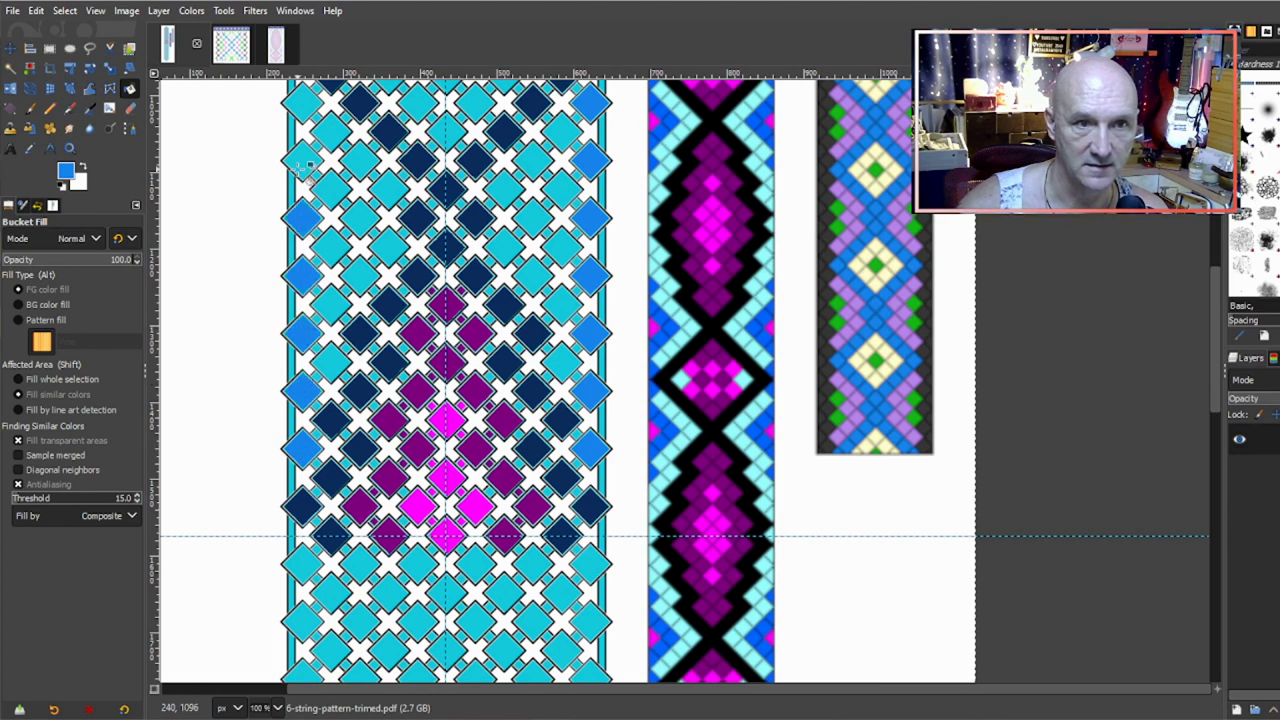
{"action": "scroll", "coordinate": [299, 164], "scroll_direction": "up", "scroll_amount": 5}
{"action": "left_click", "coordinate": [301, 401]}
{"action": "left_click", "coordinate": [301, 346]}
{"action": "left_click", "coordinate": [301, 289]}
{"action": "left_click", "coordinate": [301, 231]}
Step: Fill the remaining left-edge diamonds in bright blue up to the base of the template's pointed end
{"action": "scroll", "coordinate": [295, 319], "scroll_direction": "up", "scroll_amount": 6}
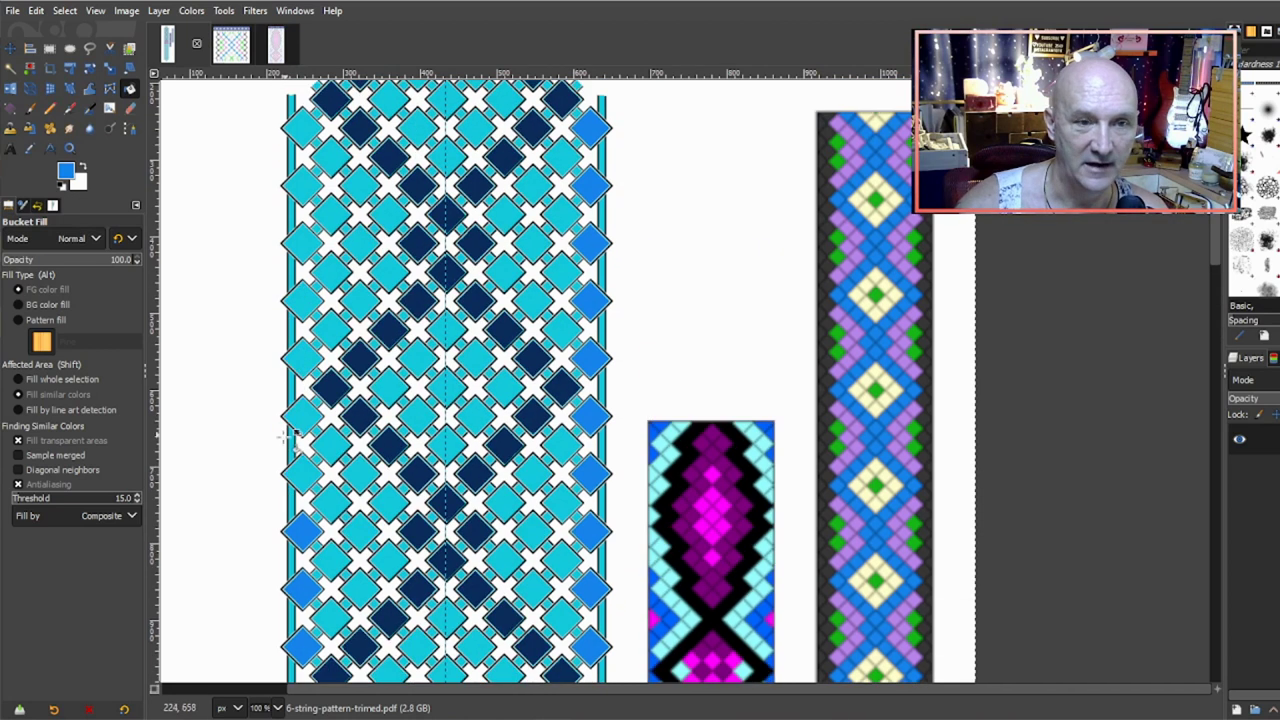
{"action": "left_click", "coordinate": [301, 472]}
{"action": "left_click", "coordinate": [301, 415]}
{"action": "left_click", "coordinate": [301, 357]}
{"action": "left_click", "coordinate": [303, 301]}
{"action": "left_click", "coordinate": [303, 243]}
{"action": "left_click", "coordinate": [303, 185]}
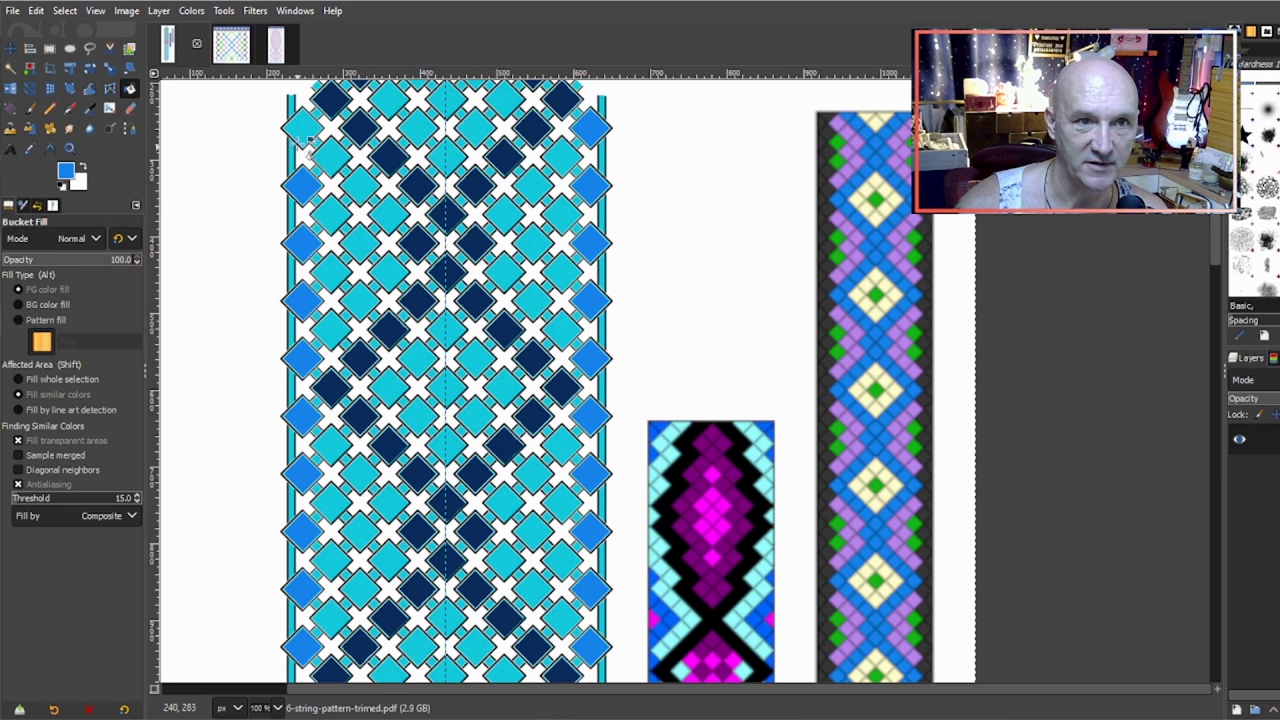
{"action": "left_click", "coordinate": [303, 128]}
{"action": "scroll", "coordinate": [303, 295], "scroll_direction": "up", "scroll_amount": 3}
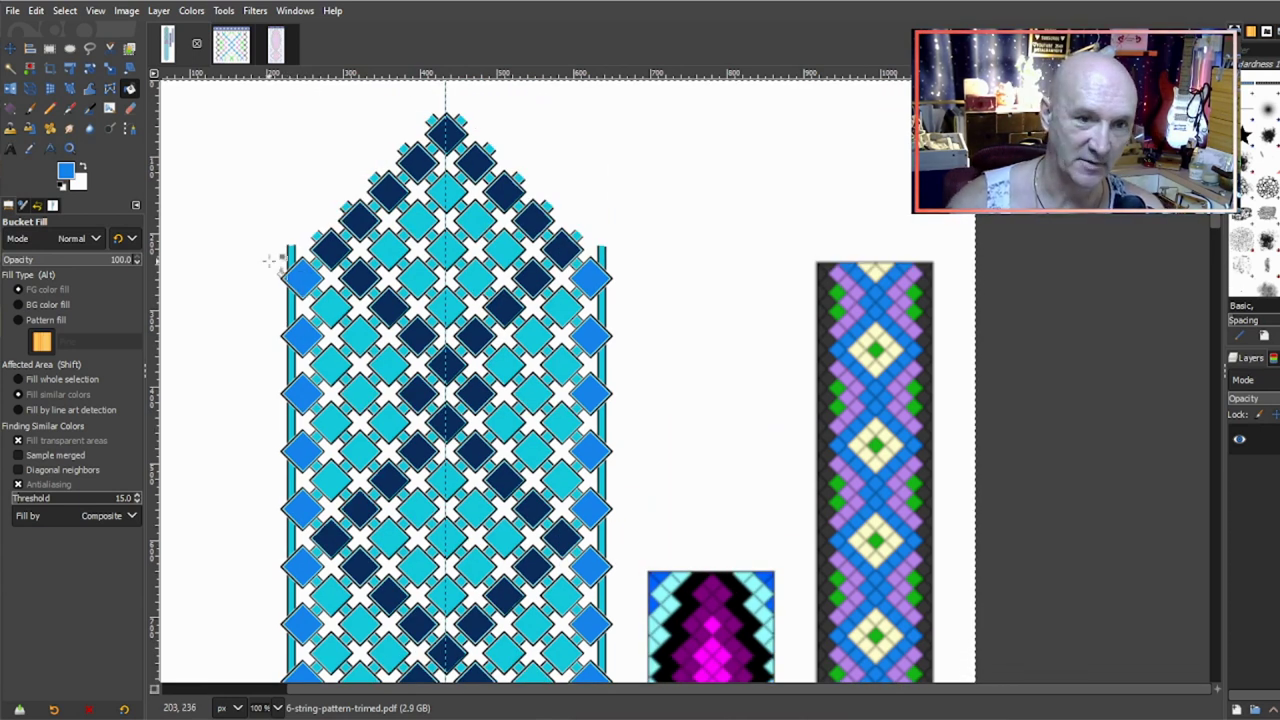
Step: Pick lilac from the reference bracelet and fill the zigzag of diamonds right of the junction between the magenta motif and lowest empty rhombus
{"action": "scroll", "coordinate": [240, 215], "scroll_direction": "down", "scroll_amount": 10}
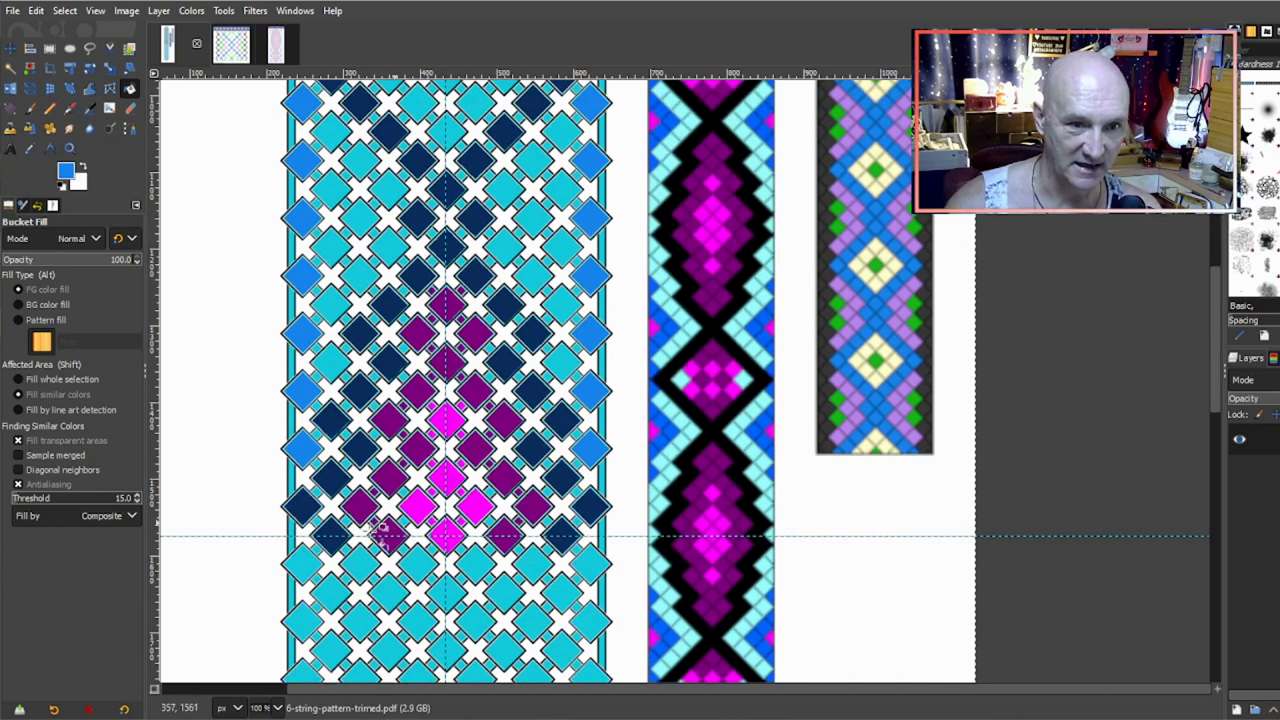
{"action": "scroll", "coordinate": [605, 456], "scroll_direction": "up", "scroll_amount": 6}
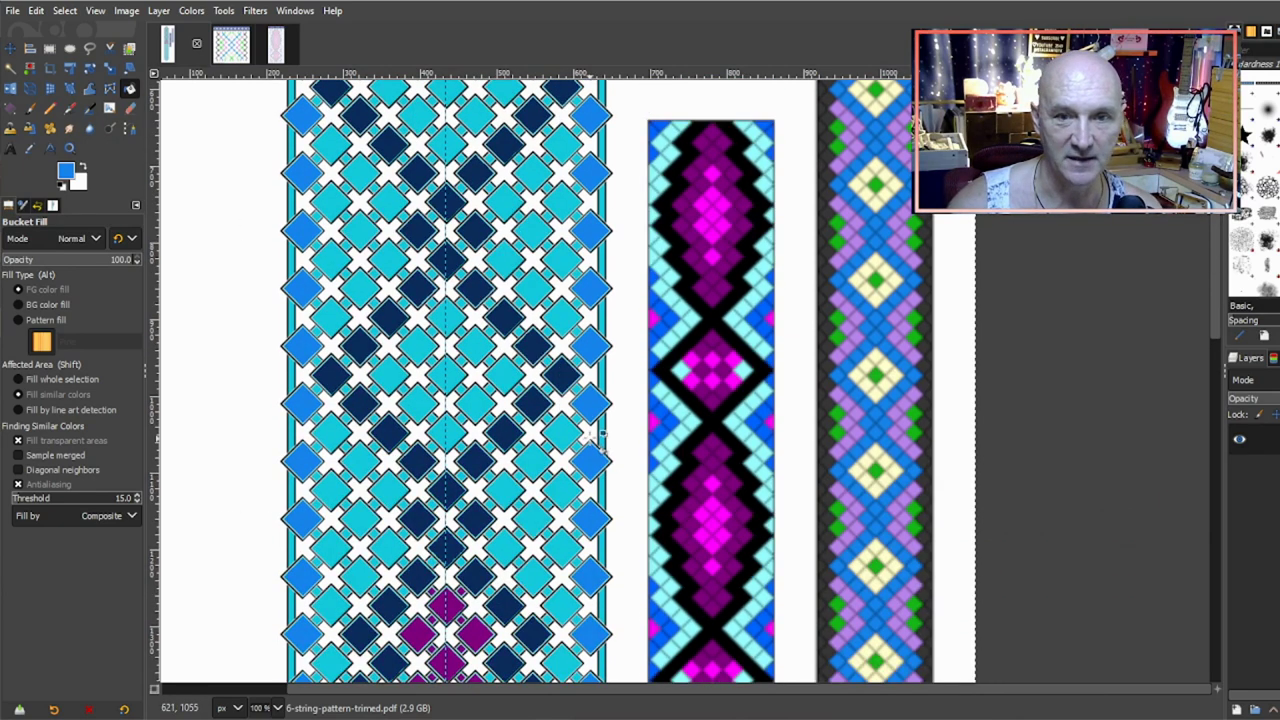
{"action": "scroll", "coordinate": [591, 426], "scroll_direction": "down", "scroll_amount": 3}
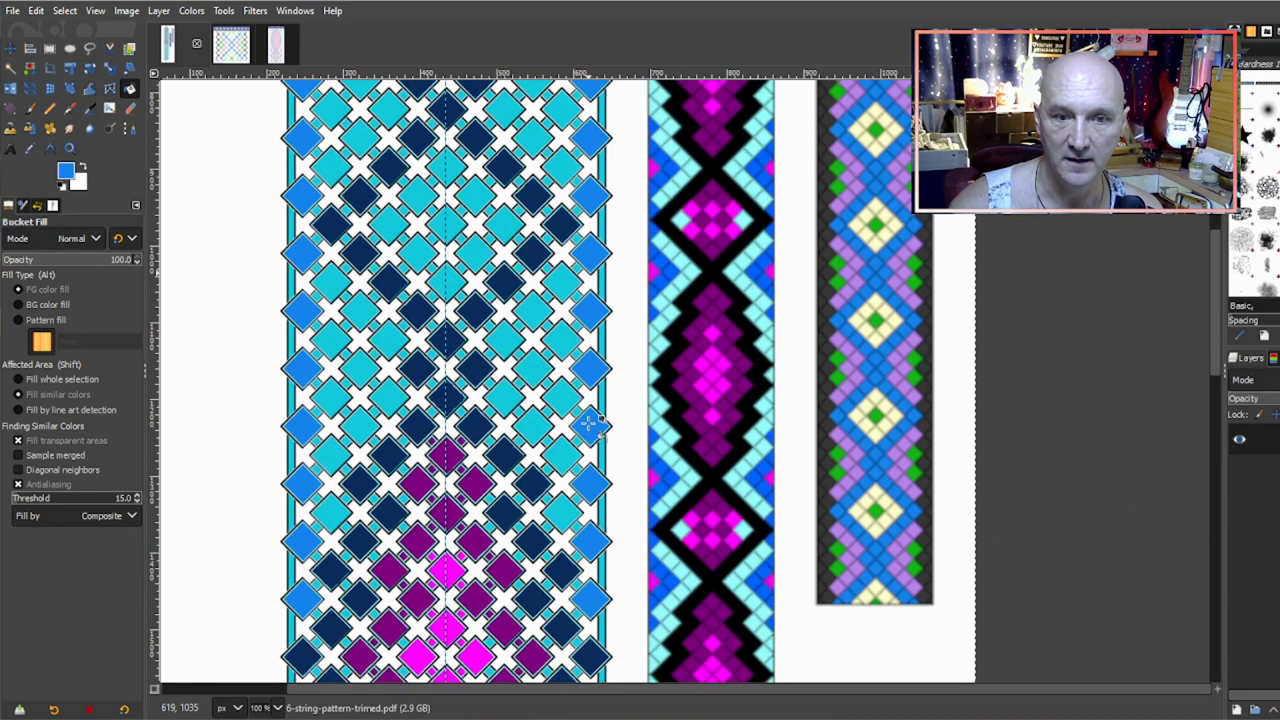
{"action": "scroll", "coordinate": [700, 420], "scroll_direction": "down", "scroll_amount": 3}
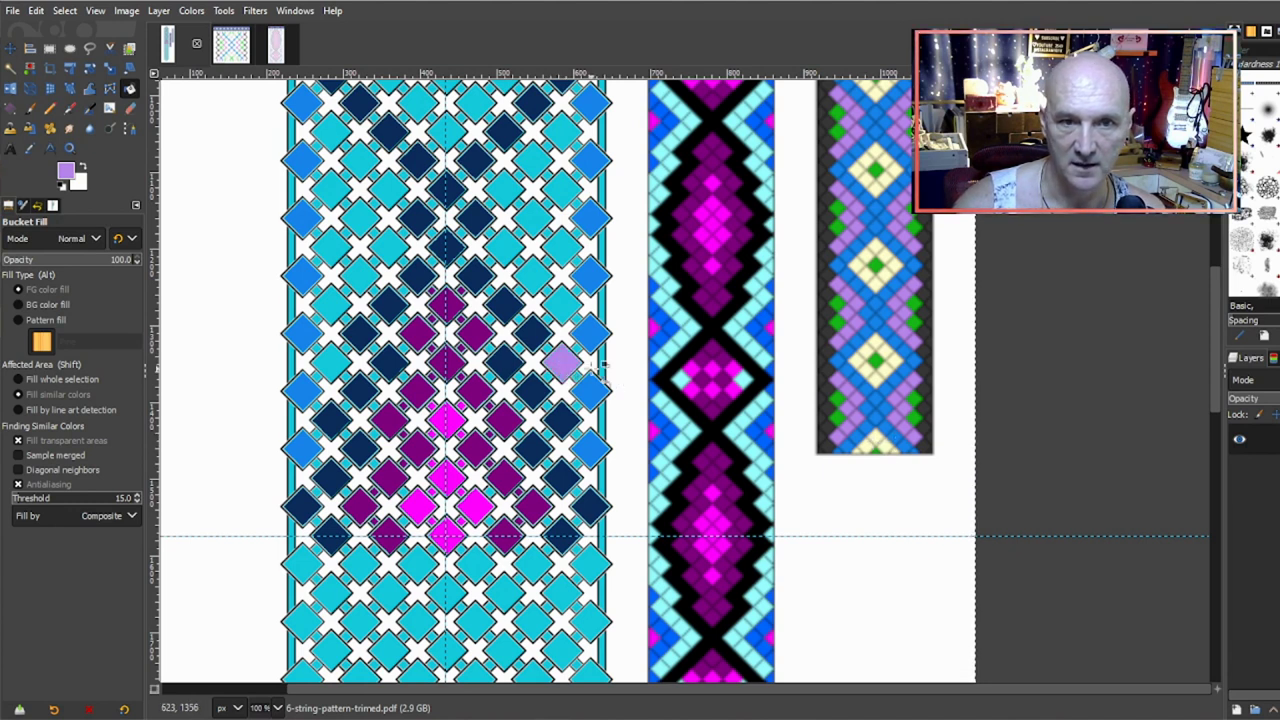
{"action": "left_click", "coordinate": [563, 302]}
{"action": "left_click", "coordinate": [535, 278]}
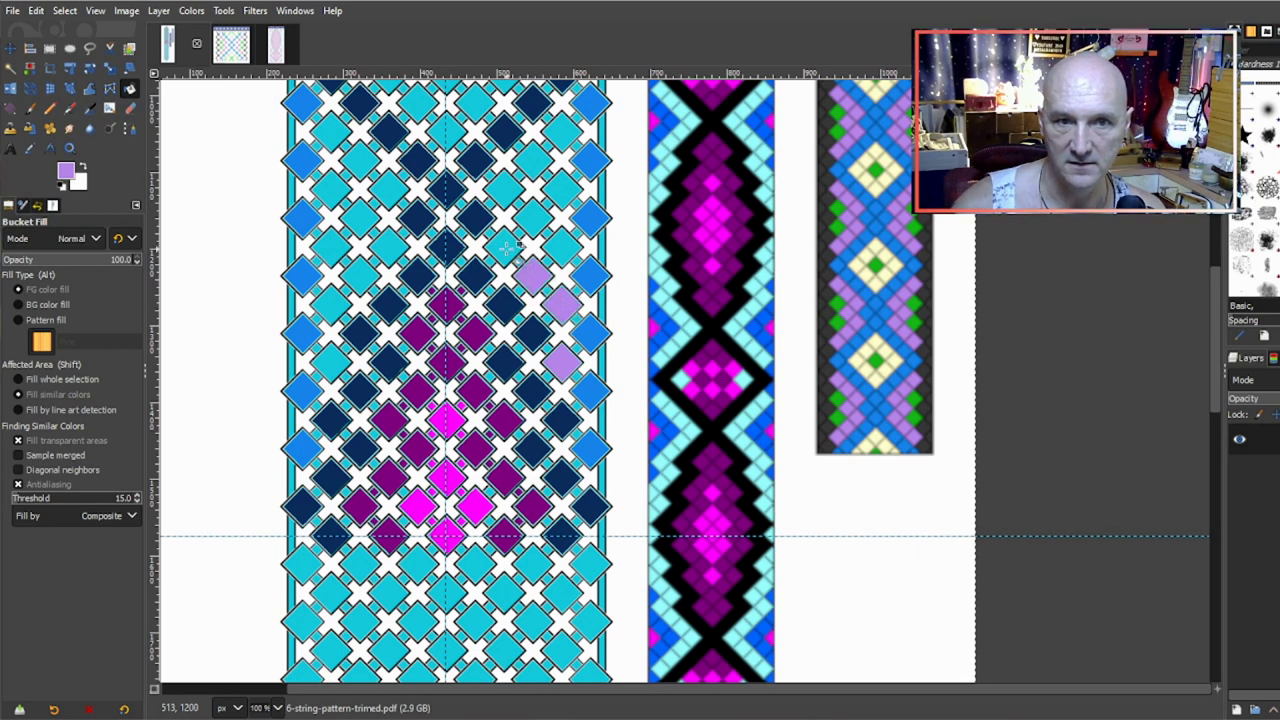
{"action": "left_click", "coordinate": [510, 185]}
{"action": "left_click", "coordinate": [534, 162]}
{"action": "left_click", "coordinate": [562, 131]}
Step: Mirror the lilac zigzag on the left of the junction between the magenta motif and the lowest empty rhombus
{"action": "left_click", "coordinate": [331, 357]}
{"action": "left_click", "coordinate": [331, 306]}
{"action": "left_click", "coordinate": [359, 278]}
{"action": "left_click", "coordinate": [388, 250]}
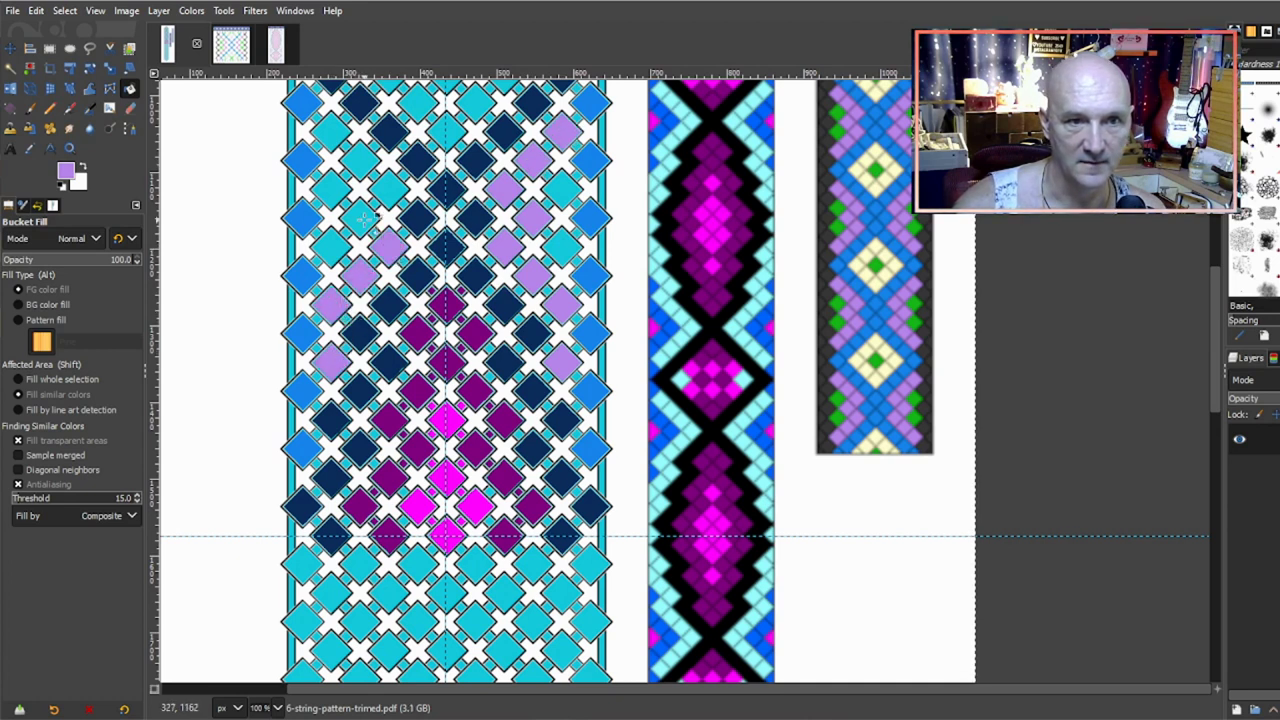
{"action": "scroll", "coordinate": [405, 225], "scroll_direction": "up", "scroll_amount": 3}
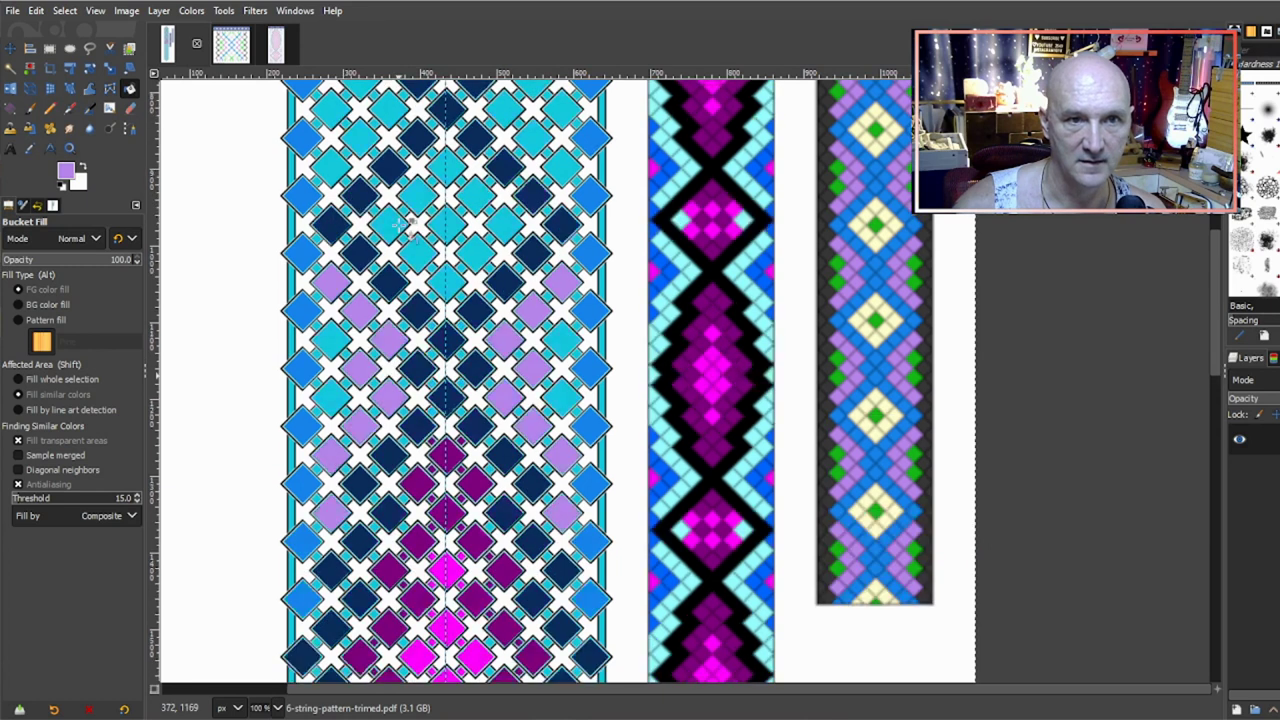
Step: Fill matching lilac zigzags on both sides of the junction between the lowest and middle empty rhombi
{"action": "scroll", "coordinate": [404, 226], "scroll_direction": "up", "scroll_amount": 3}
{"action": "left_click", "coordinate": [332, 315]}
{"action": "left_click", "coordinate": [361, 287]}
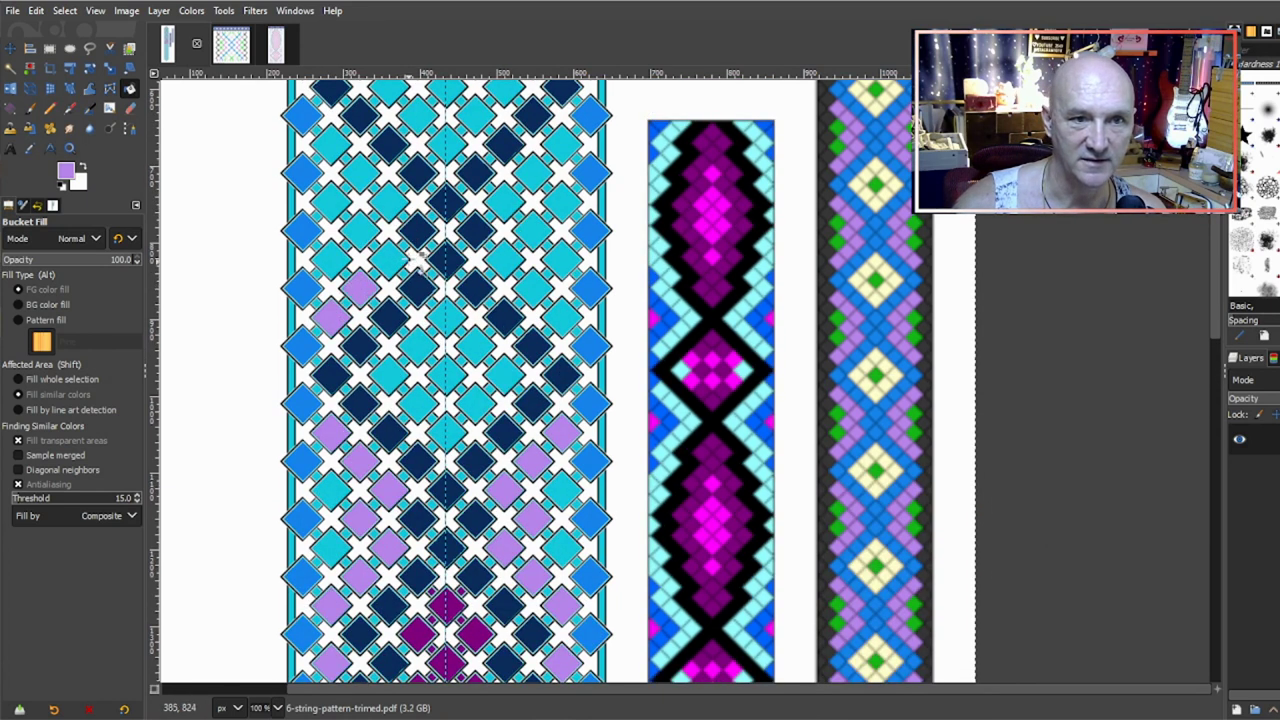
{"action": "left_click", "coordinate": [390, 259]}
{"action": "left_click", "coordinate": [359, 230]}
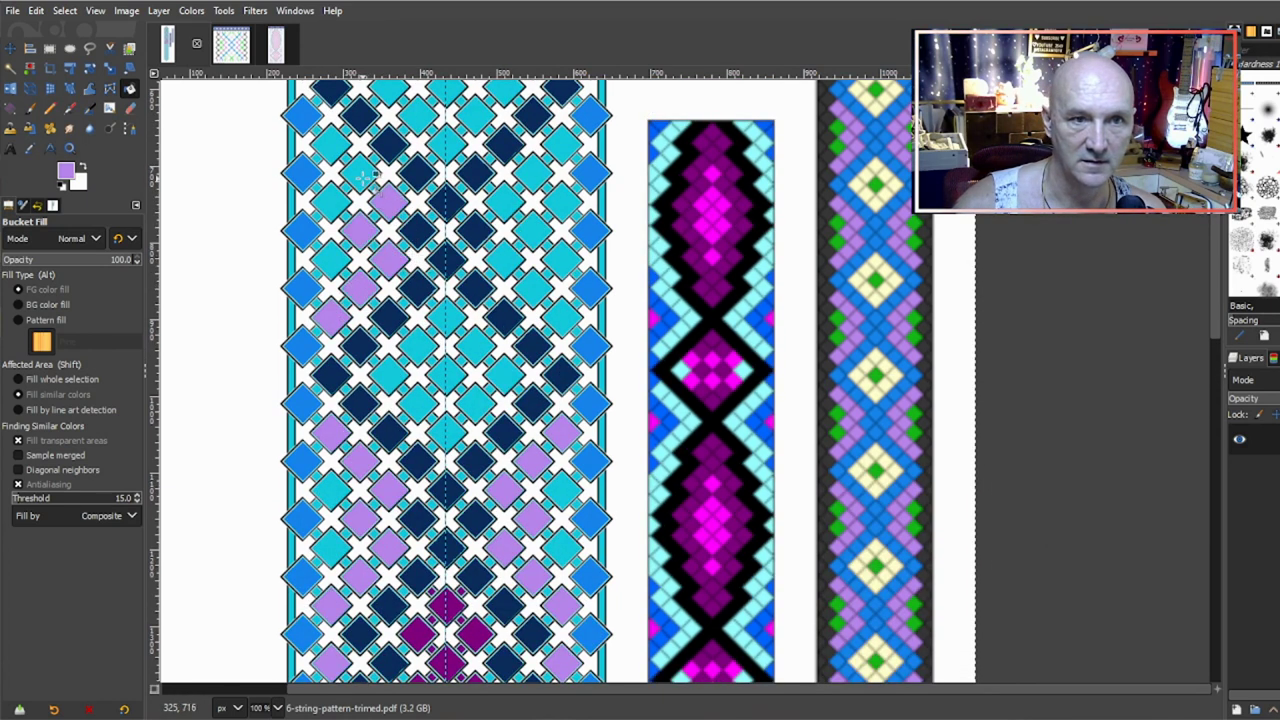
{"action": "left_click", "coordinate": [330, 145]}
{"action": "left_click", "coordinate": [563, 316]}
{"action": "left_click", "coordinate": [531, 231]}
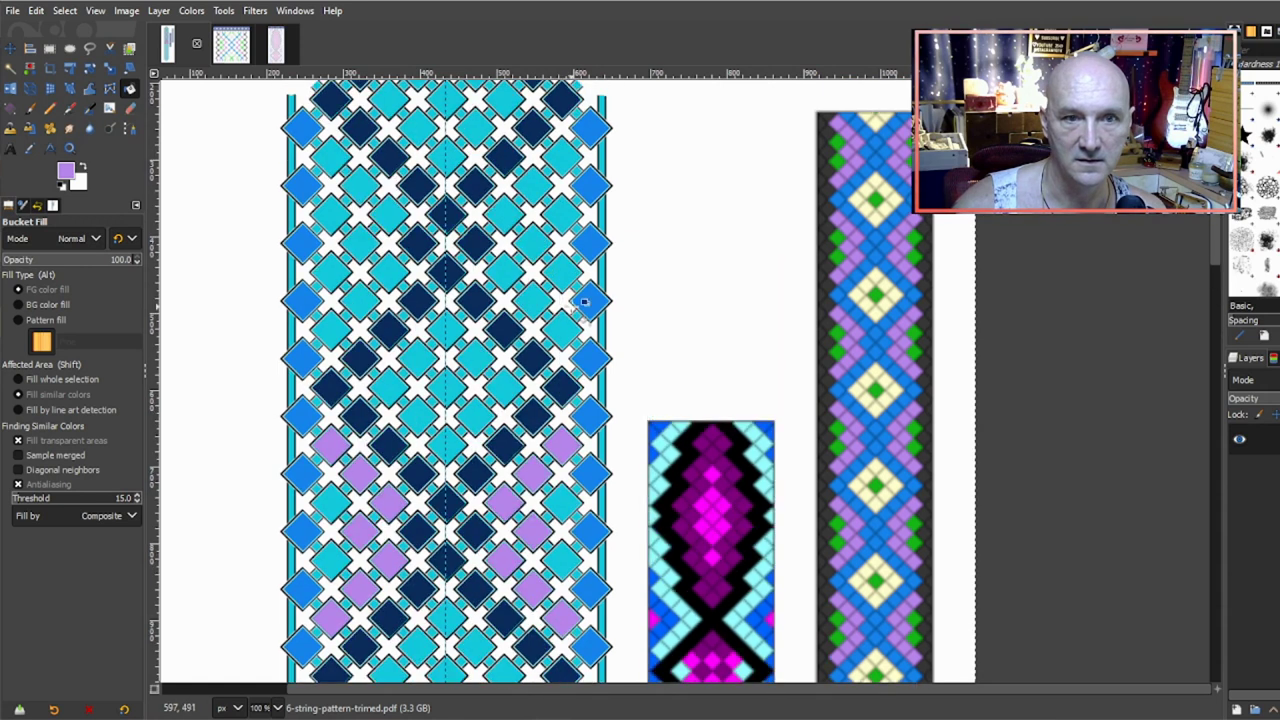
Step: Fill the lilac zigzag of diamonds right of the junction between the middle and topmost rhombi
{"action": "left_click", "coordinate": [566, 336]}
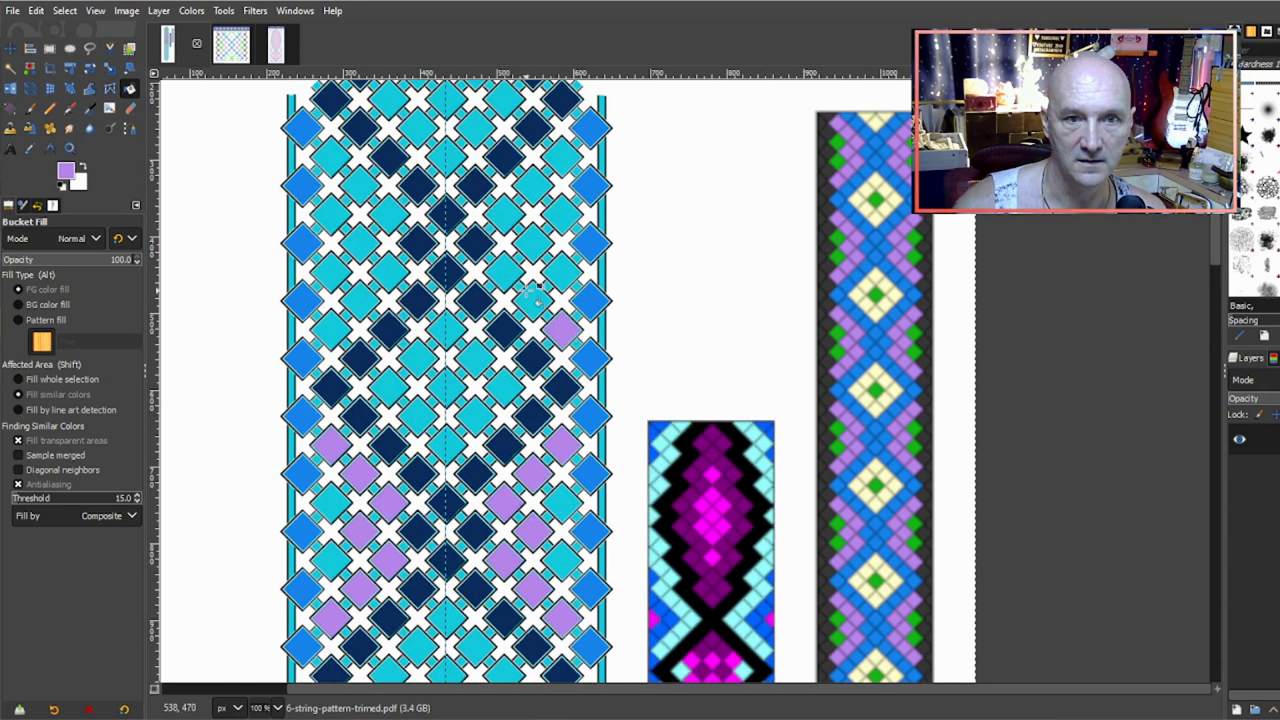
{"action": "left_click", "coordinate": [533, 300]}
{"action": "left_click", "coordinate": [506, 270]}
{"action": "left_click", "coordinate": [533, 244]}
{"action": "left_click", "coordinate": [505, 214]}
{"action": "left_click", "coordinate": [535, 186]}
{"action": "left_click", "coordinate": [563, 160]}
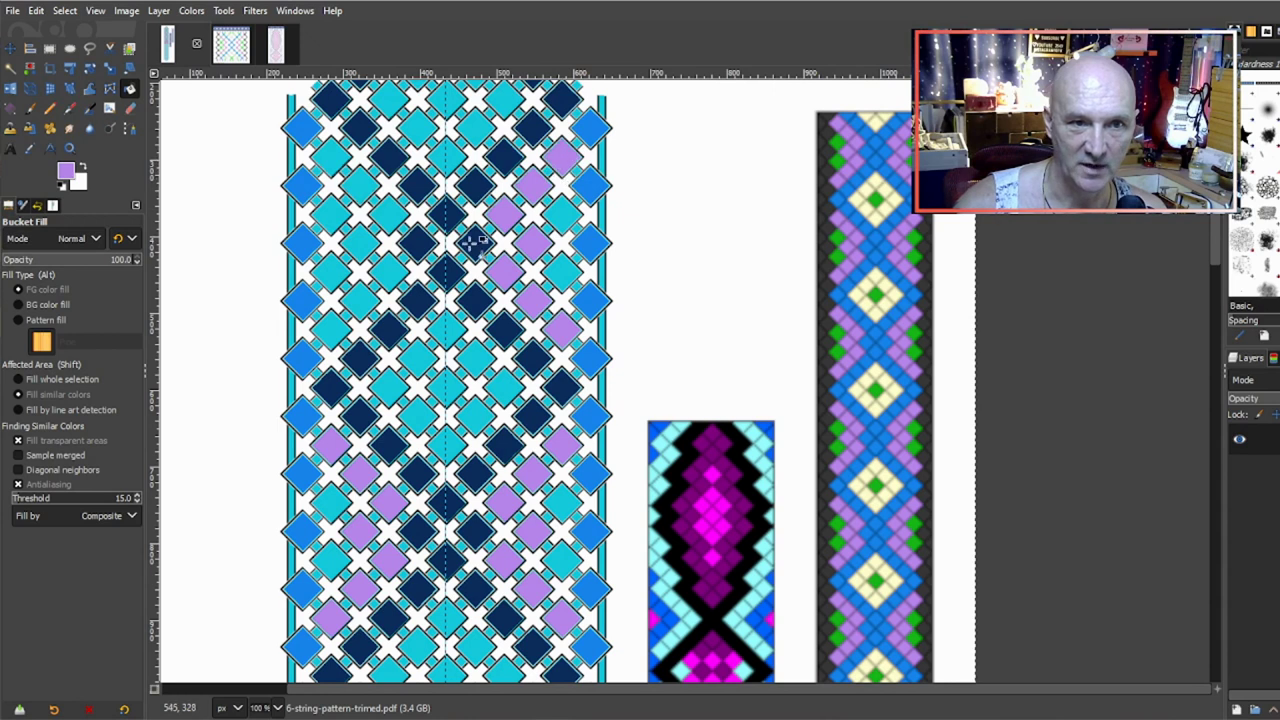
Step: Fill the matching lilac zigzag left of the junction between the middle and topmost rhombi
{"action": "left_click", "coordinate": [340, 328]}
{"action": "left_click", "coordinate": [366, 300]}
{"action": "left_click", "coordinate": [362, 244]}
{"action": "left_click", "coordinate": [390, 216]}
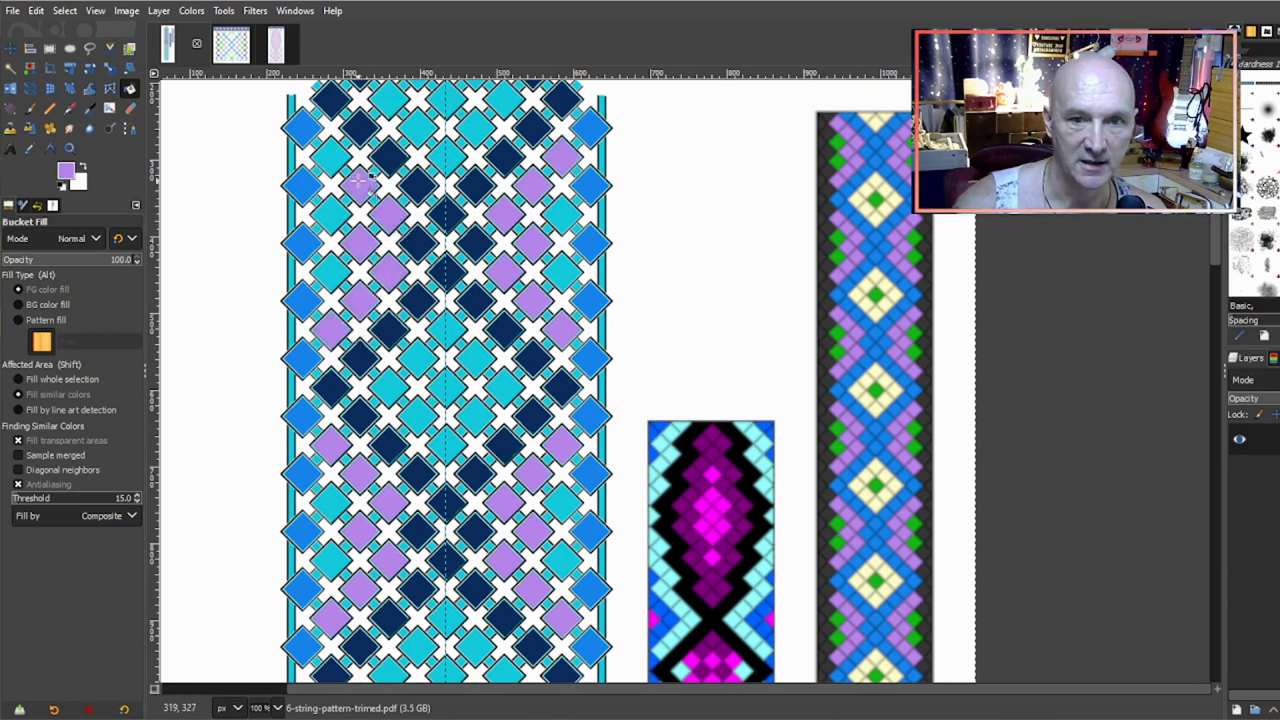
{"action": "left_click", "coordinate": [332, 157]}
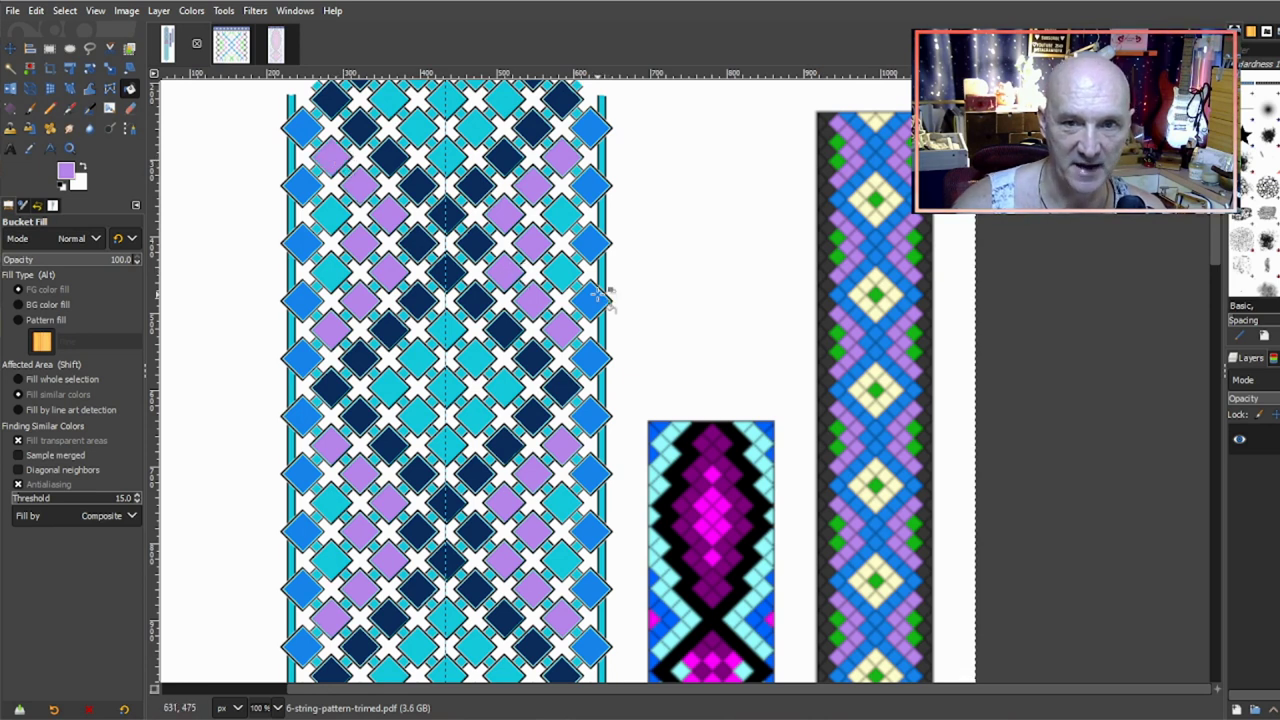
Step: Sample the reference bracelet's cream colour and change the foreground to a stronger yellow, e2e226
{"action": "scroll", "coordinate": [600, 295], "scroll_direction": "up", "scroll_amount": 3}
{"action": "scroll", "coordinate": [609, 291], "scroll_direction": "down", "scroll_amount": 3}
{"action": "scroll", "coordinate": [609, 291], "scroll_direction": "up", "scroll_amount": 3}
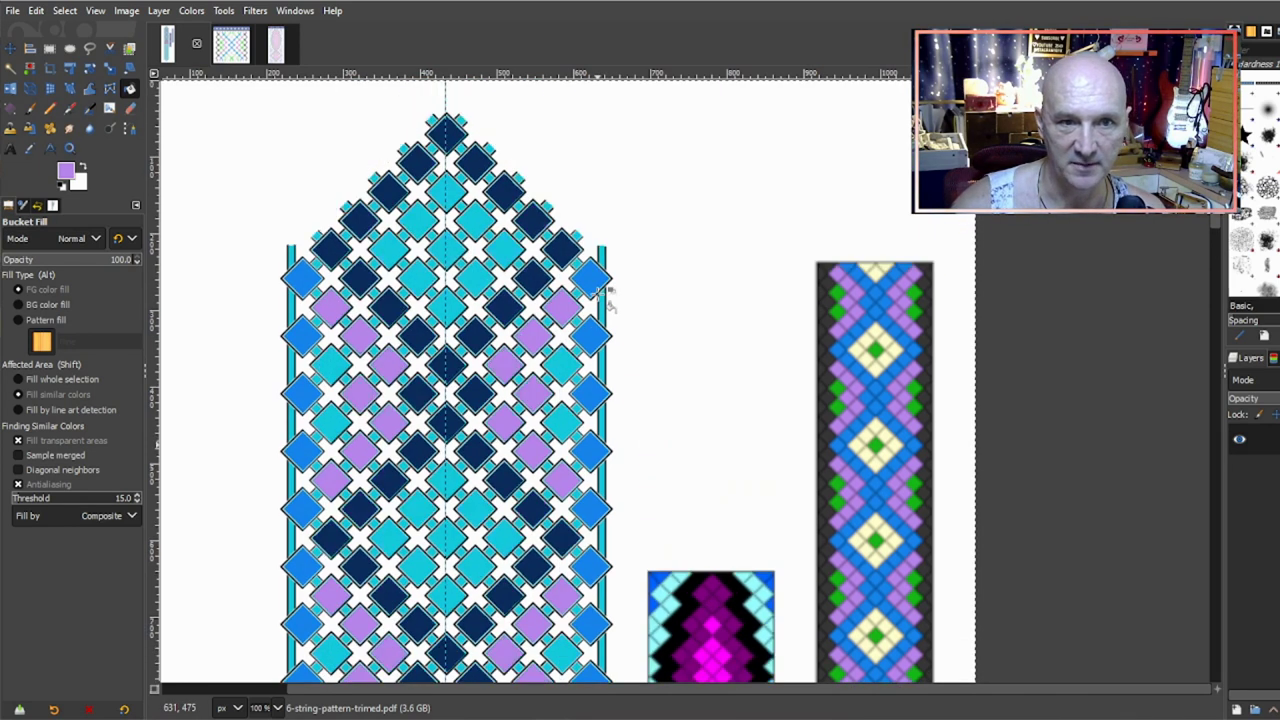
{"action": "left_click", "coordinate": [889, 331], "text": "ctrl"}
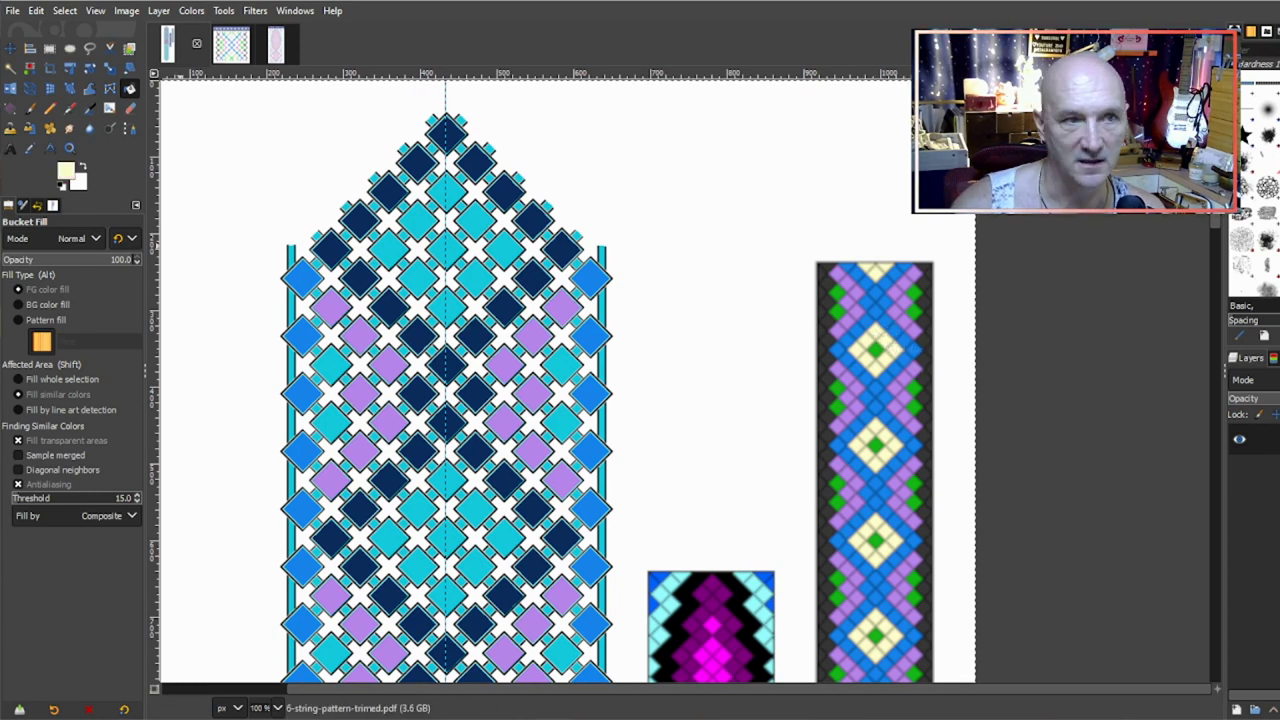
{"action": "left_click", "coordinate": [66, 172]}
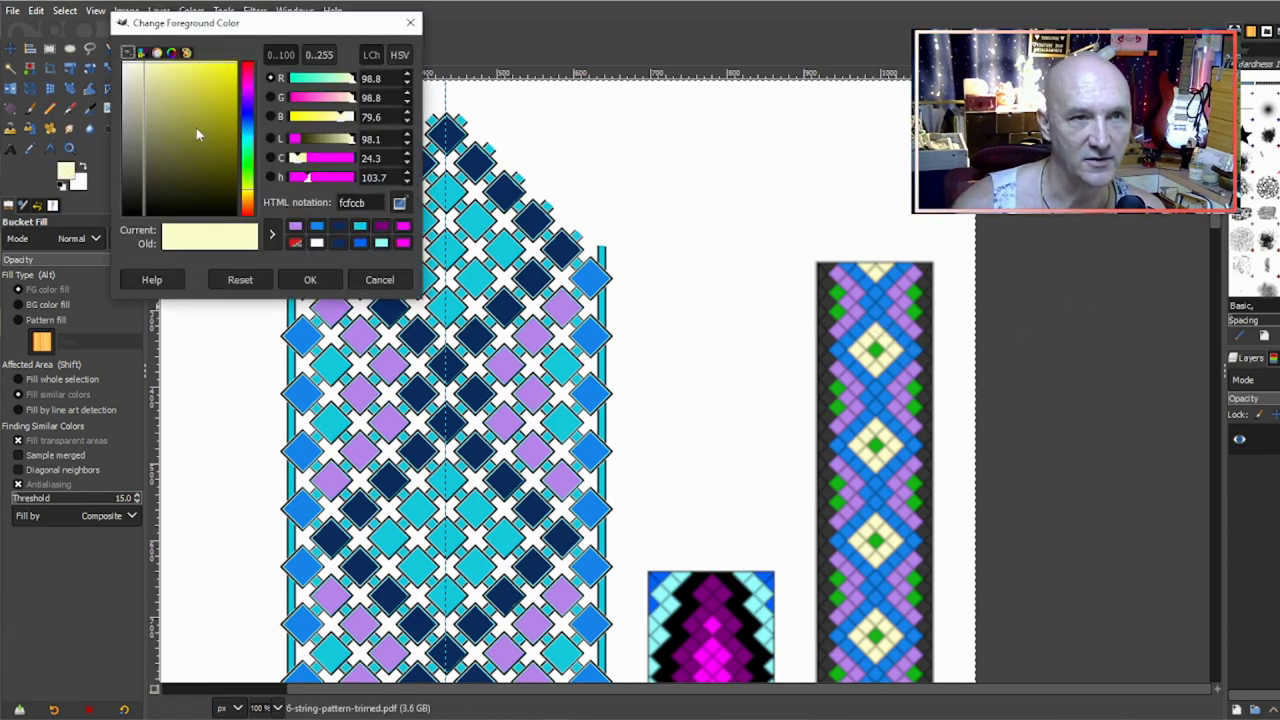
{"action": "left_click", "coordinate": [221, 86]}
{"action": "left_click_drag", "start_coordinate": [221, 86], "coordinate": [218, 85]}
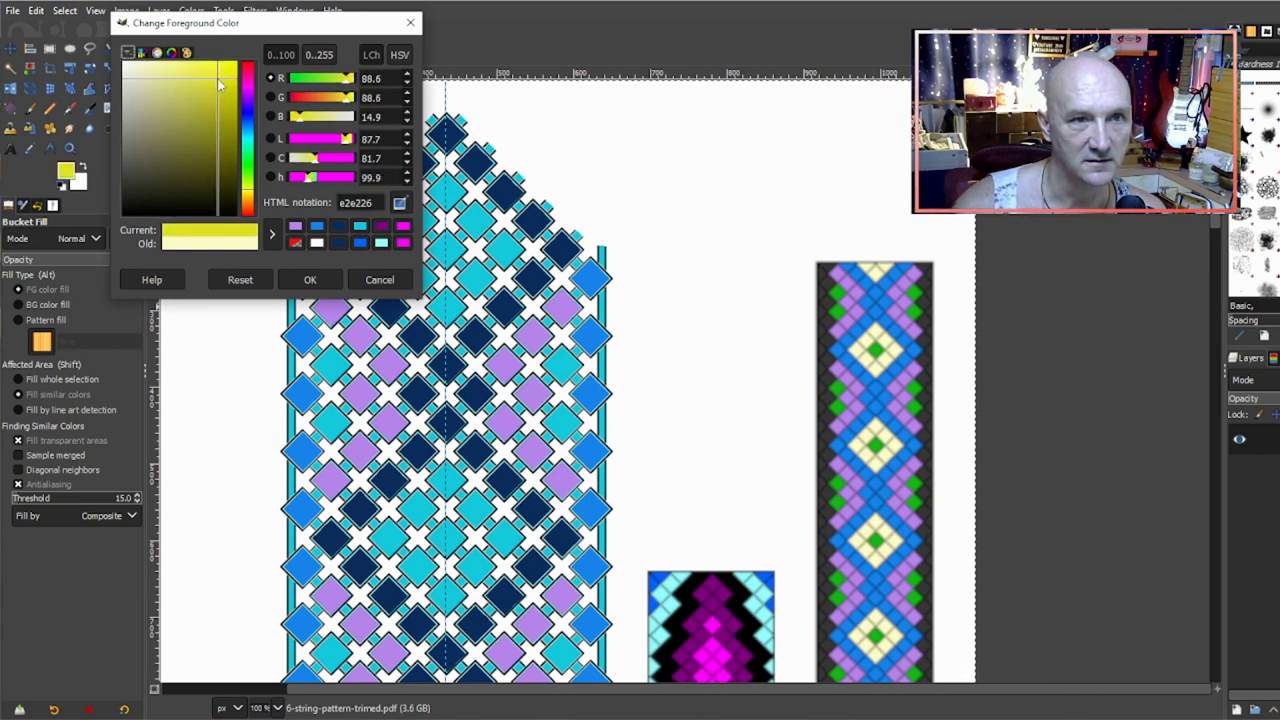
{"action": "left_click", "coordinate": [310, 279]}
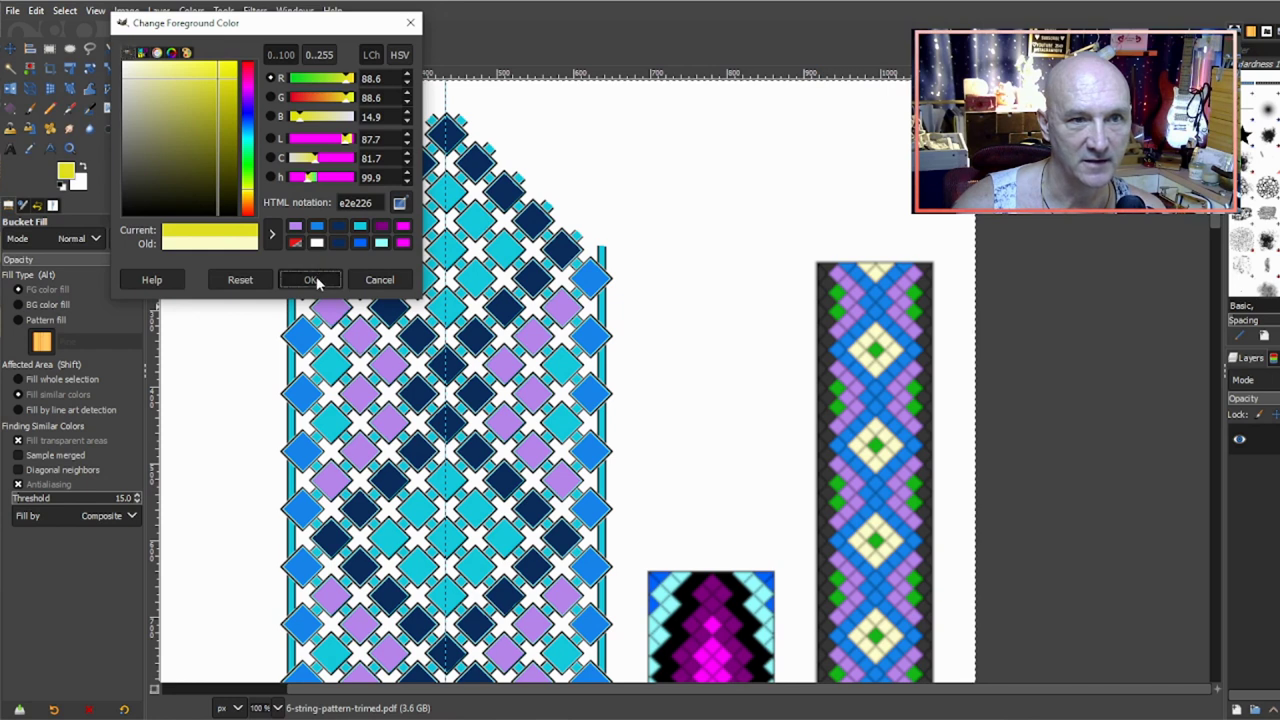
Step: Fill the ring of eight diamonds inside the topmost navy rhombus in yellow, leaving its centre diamond unfilled
{"action": "left_click", "coordinate": [447, 190]}
{"action": "left_click", "coordinate": [476, 218]}
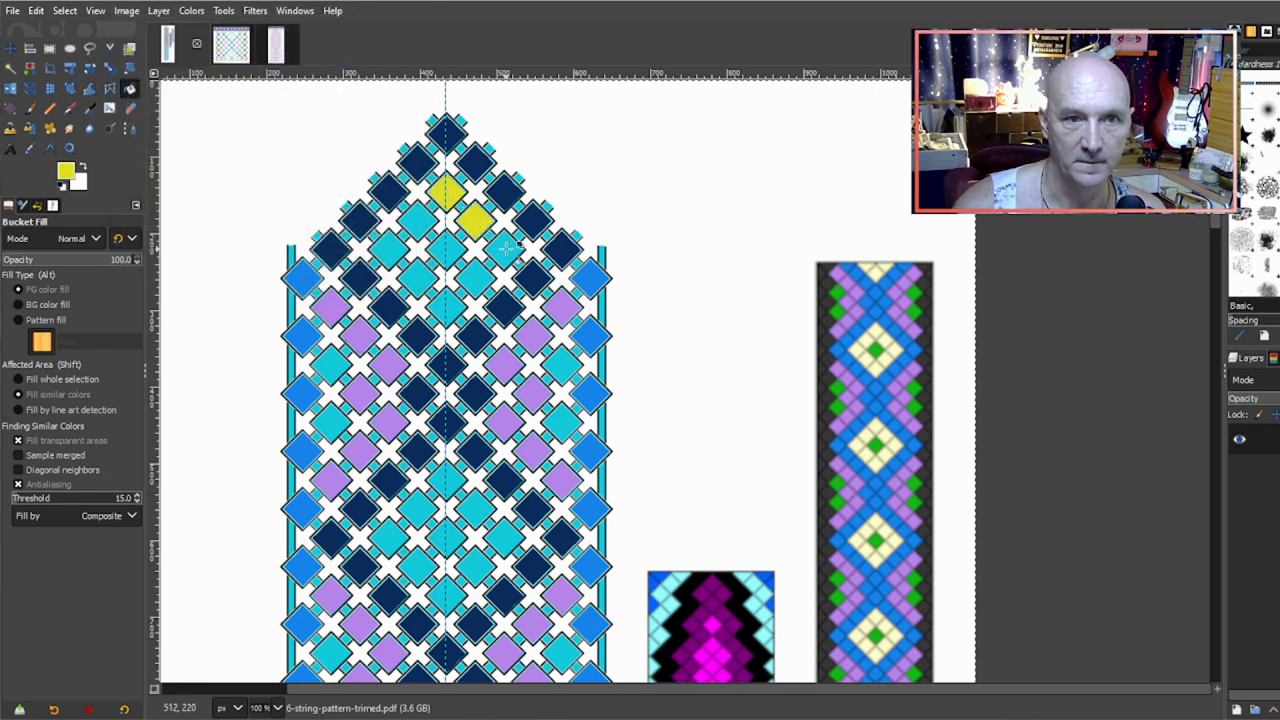
{"action": "left_click", "coordinate": [505, 248]}
{"action": "left_click", "coordinate": [476, 278]}
{"action": "left_click", "coordinate": [447, 308]}
{"action": "left_click", "coordinate": [418, 218]}
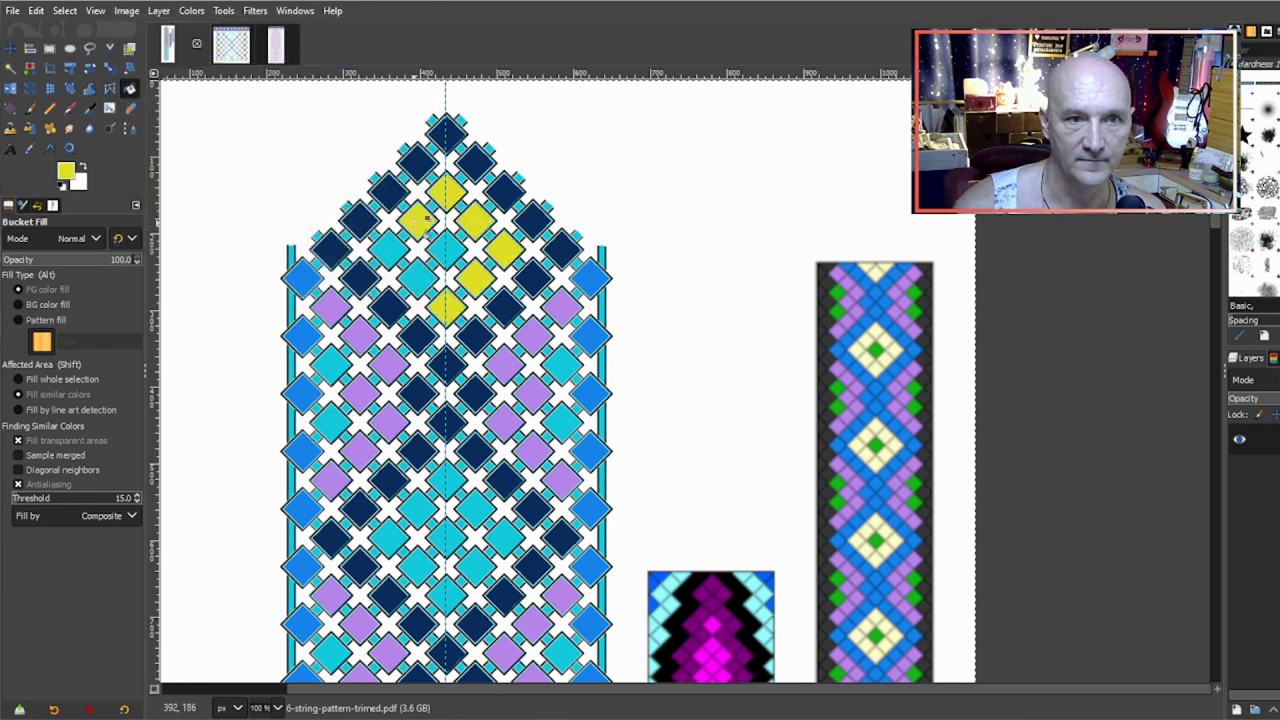
{"action": "left_click", "coordinate": [389, 248]}
{"action": "left_click", "coordinate": [418, 278]}
Step: Fill the small connector squares around the topmost rhombus's ring of large diamonds in yellow
{"action": "scroll", "coordinate": [445, 205], "scroll_direction": "up", "scroll_amount": 2}
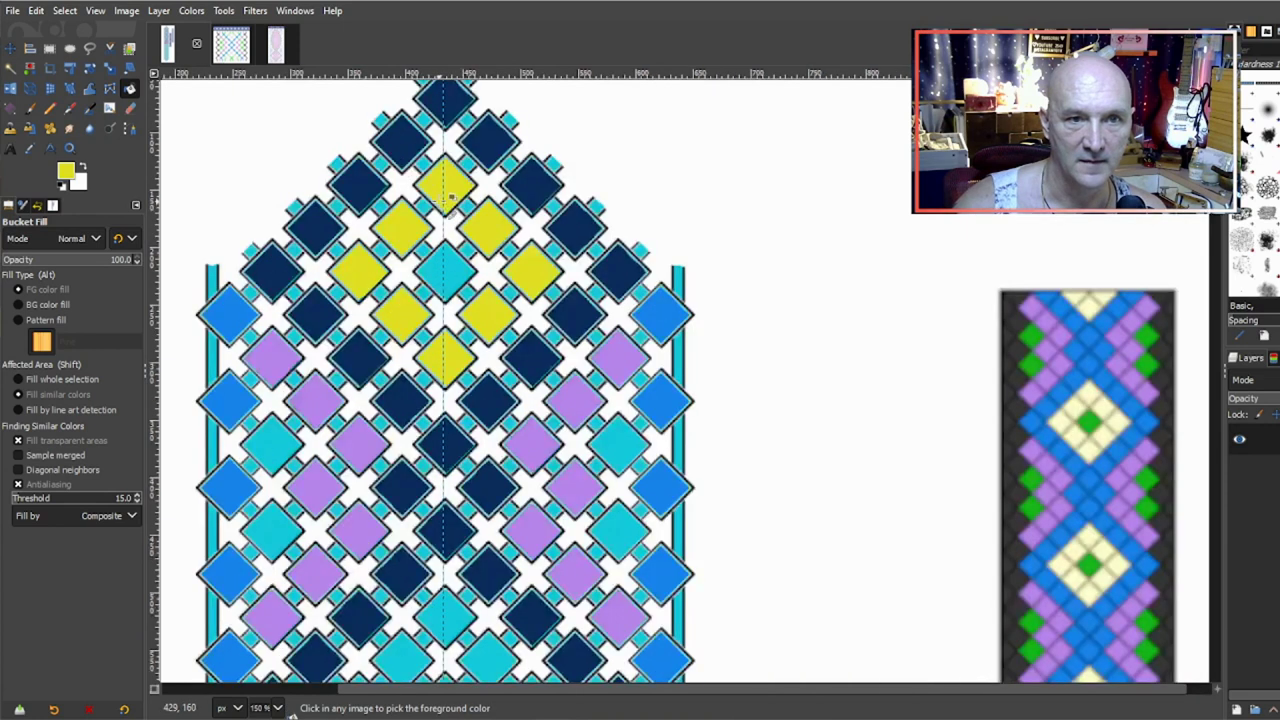
{"action": "left_click", "coordinate": [415, 152]}
{"action": "left_click", "coordinate": [360, 93]}
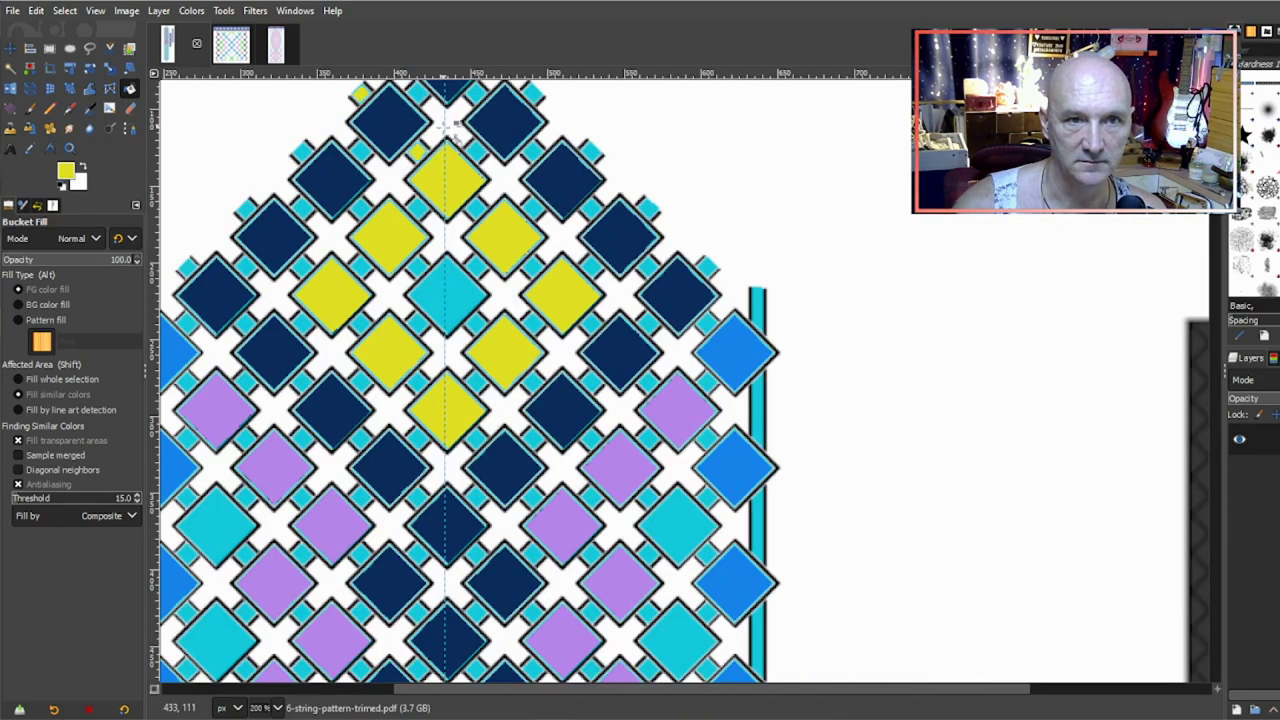
{"action": "left_click", "coordinate": [537, 93]}
{"action": "left_click", "coordinate": [477, 148]}
{"action": "left_click", "coordinate": [425, 205]}
{"action": "left_click", "coordinate": [363, 265]}
{"action": "left_click", "coordinate": [360, 325]}
{"action": "left_click", "coordinate": [478, 440]}
{"action": "left_click", "coordinate": [503, 213]}
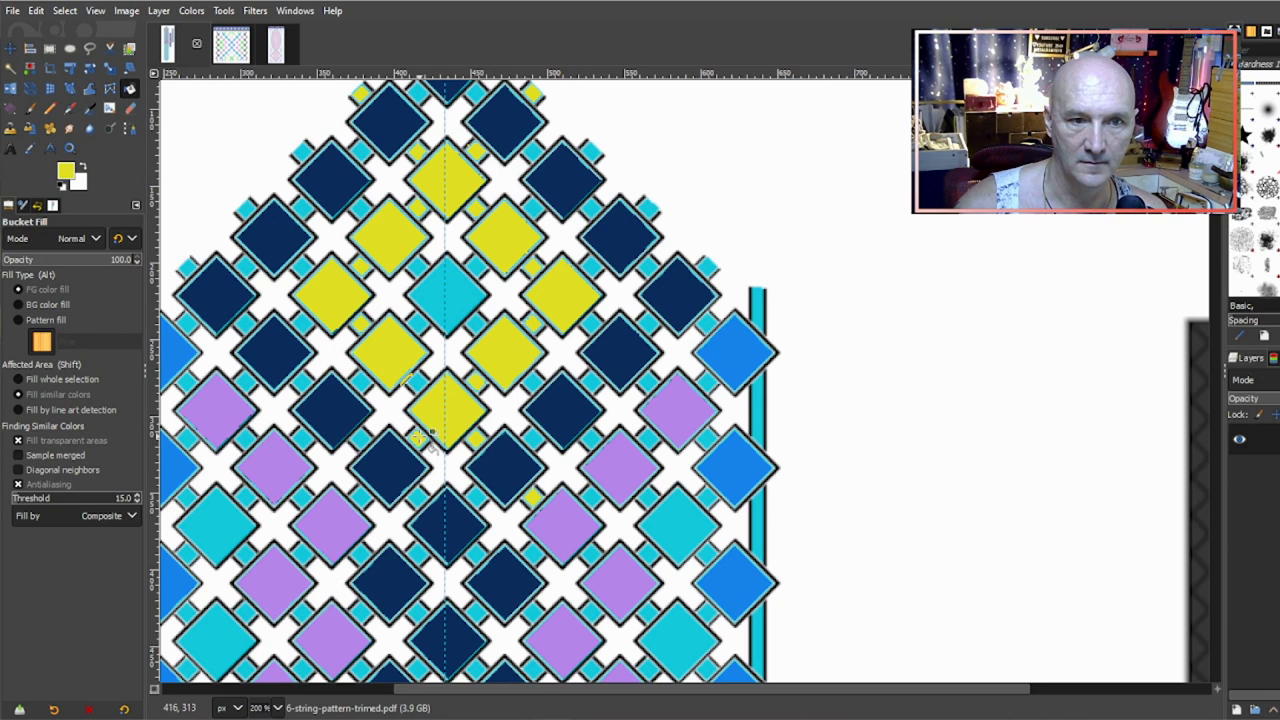
Step: Fill the small squares between the lilac zigzags and the navy junction below the topmost rhombus in yellow
{"action": "left_click", "coordinate": [361, 497]}
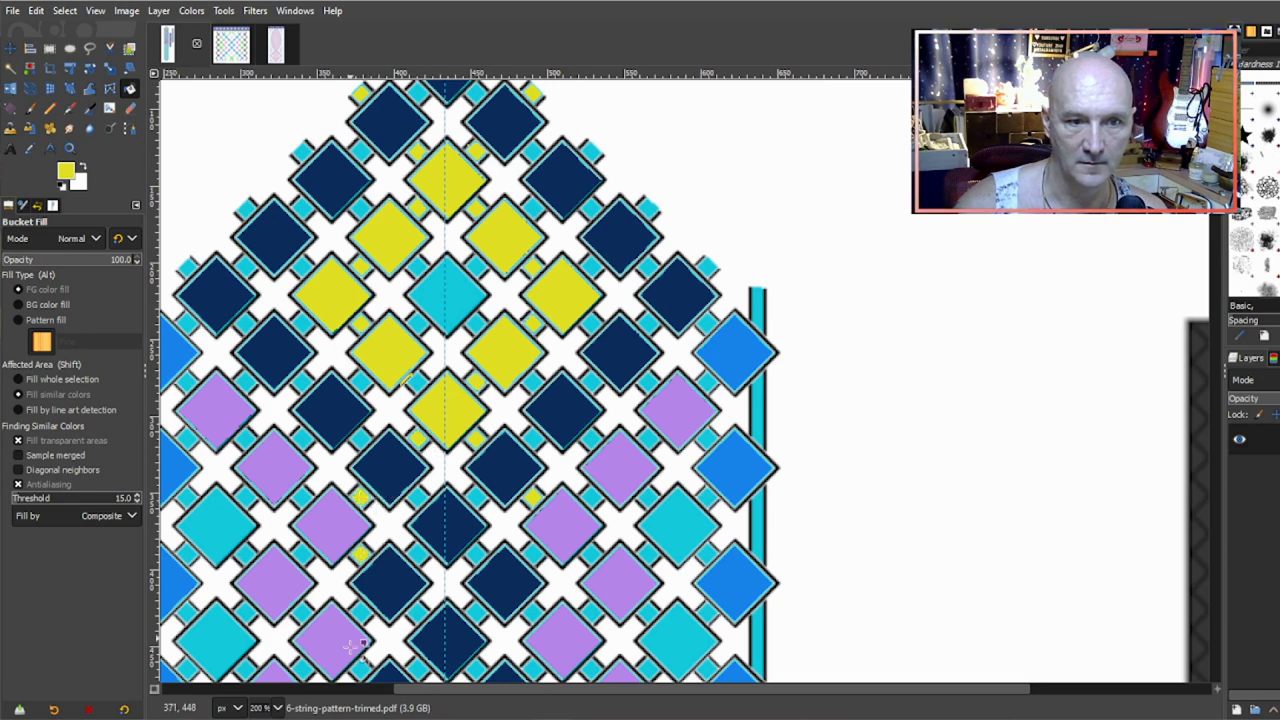
{"action": "left_click", "coordinate": [362, 612]}
{"action": "left_click", "coordinate": [534, 554]}
{"action": "scroll", "coordinate": [583, 408], "scroll_direction": "down", "scroll_amount": 3}
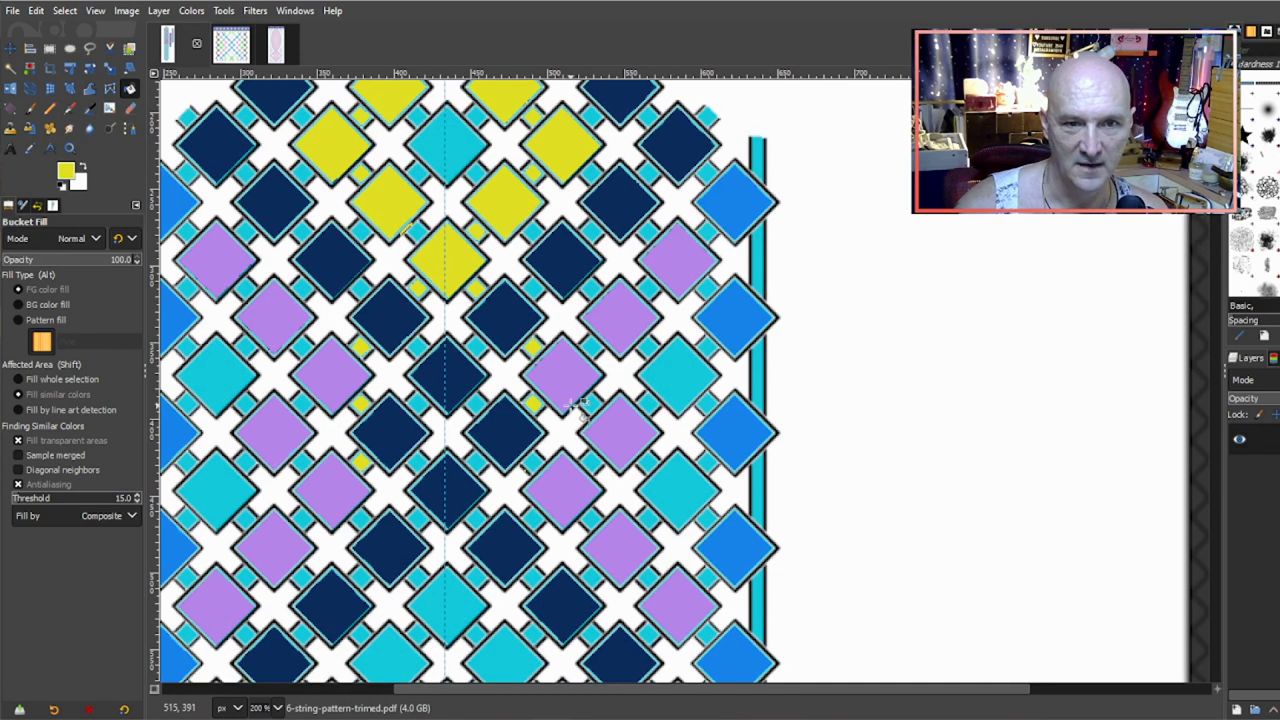
{"action": "left_click", "coordinate": [534, 461]}
{"action": "left_click", "coordinate": [534, 522]}
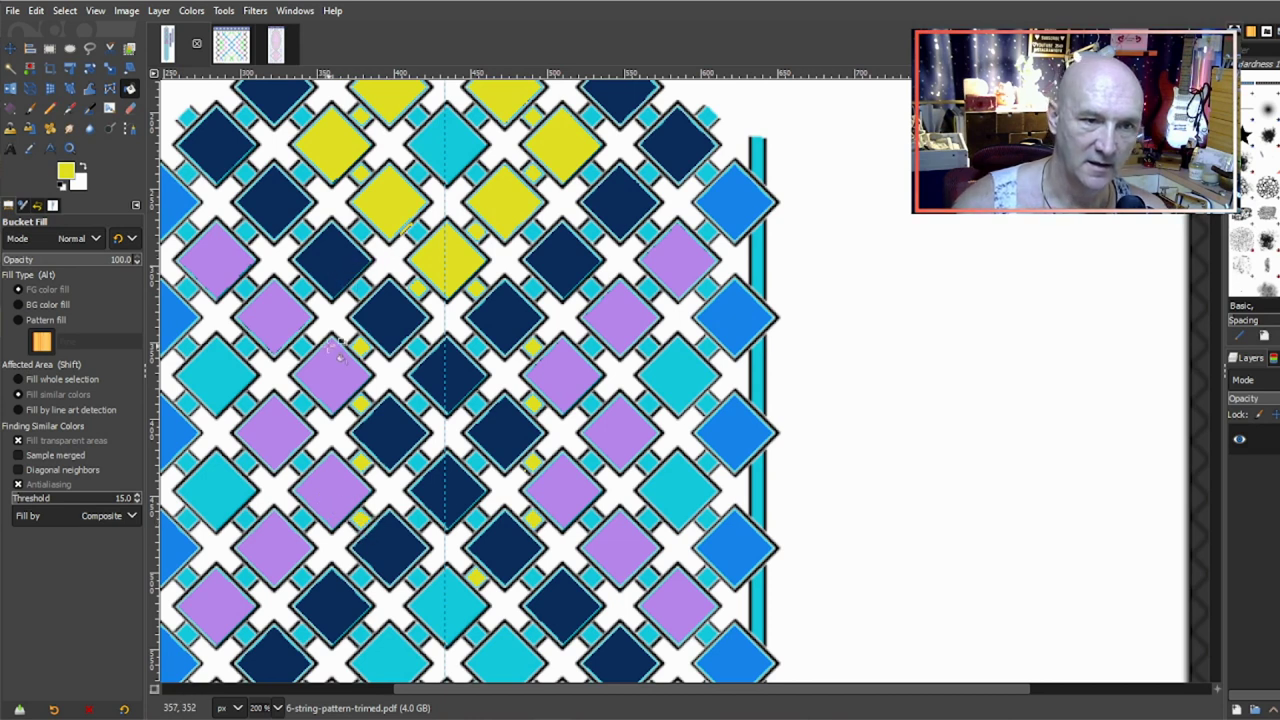
Step: Sample the lilac of a zigzag diamond and fill the small squares linking the zigzag diamonds on both sides of the upper junction
{"action": "left_click", "coordinate": [322, 368], "text": "ctrl"}
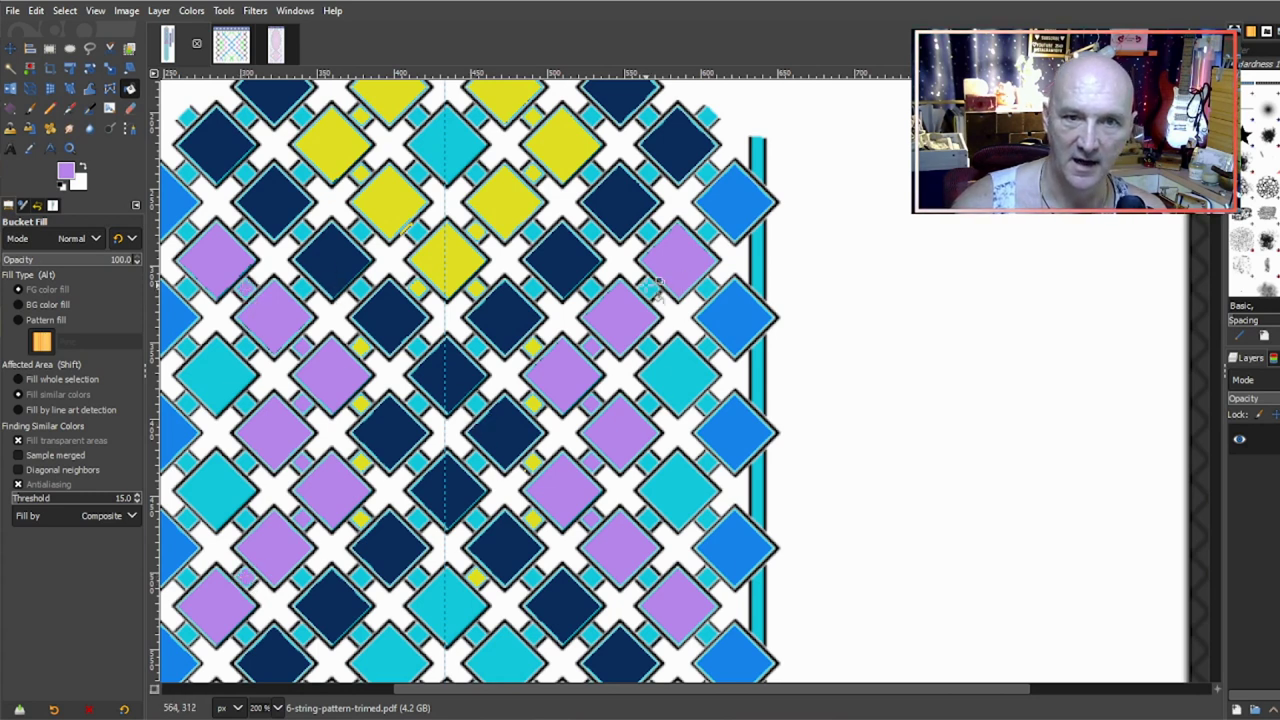
Step: Sample navy from the tip diamond and fill the small connector squares along the right side of the topmost rhombus
{"action": "scroll", "coordinate": [700, 288], "scroll_direction": "up", "scroll_amount": 3}
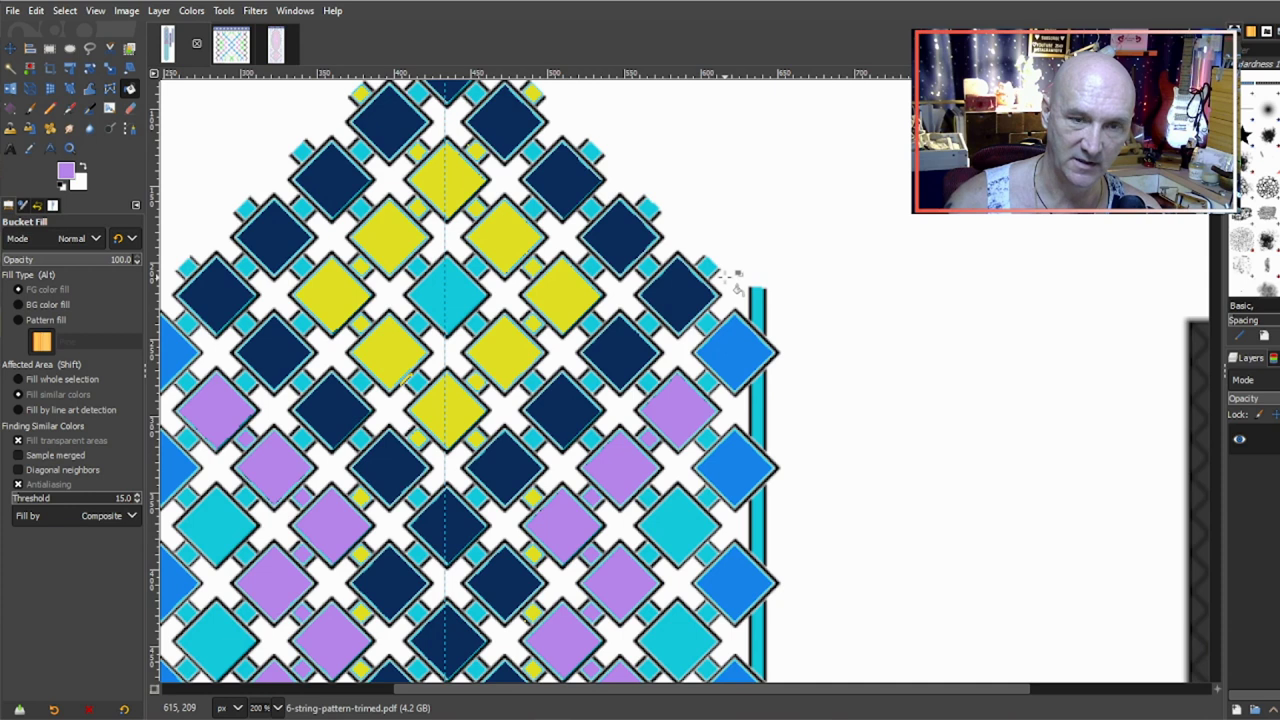
{"action": "scroll", "coordinate": [737, 277], "scroll_direction": "up", "scroll_amount": 3}
{"action": "left_click", "coordinate": [440, 178], "text": "ctrl"}
{"action": "left_click", "coordinate": [417, 160]}
{"action": "left_click", "coordinate": [480, 219]}
{"action": "left_click", "coordinate": [535, 276]}
{"action": "left_click", "coordinate": [593, 332]}
{"action": "left_click", "coordinate": [650, 389]}
{"action": "left_click", "coordinate": [655, 446]}
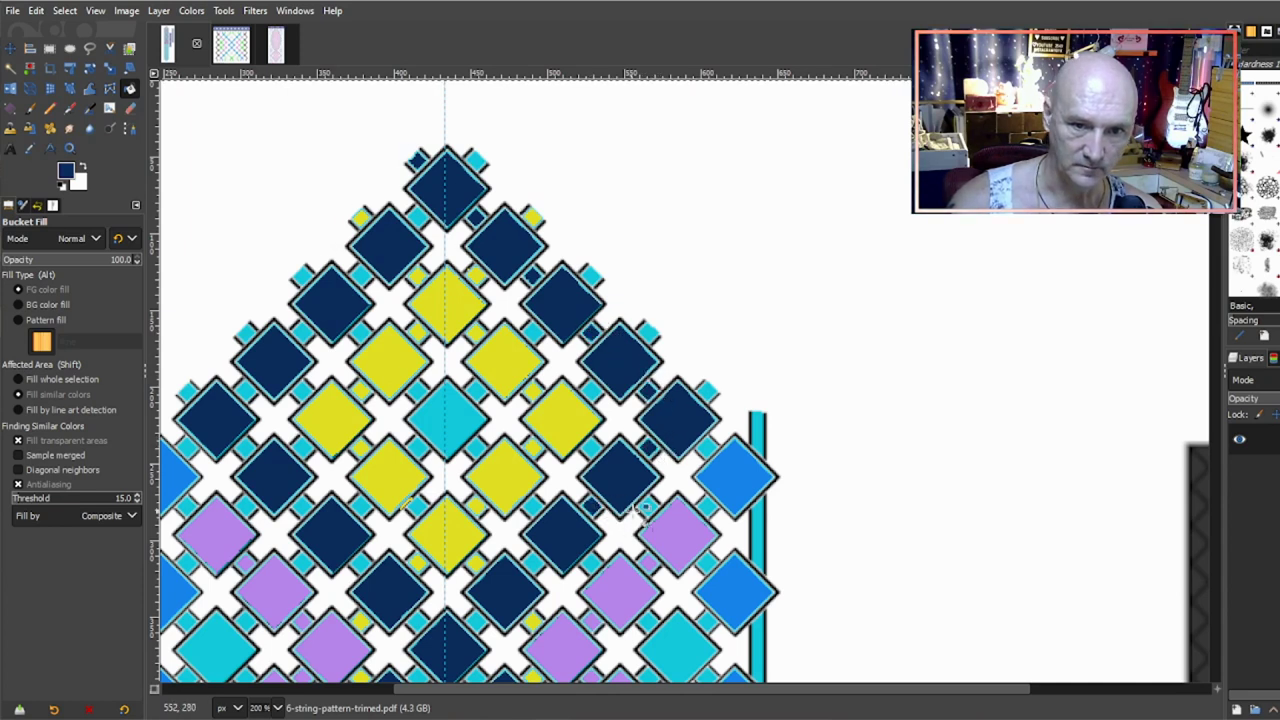
Step: Fill the small connector squares along the topmost rhombus's left side and in the junction below it in navy
{"action": "left_click", "coordinate": [478, 158]}
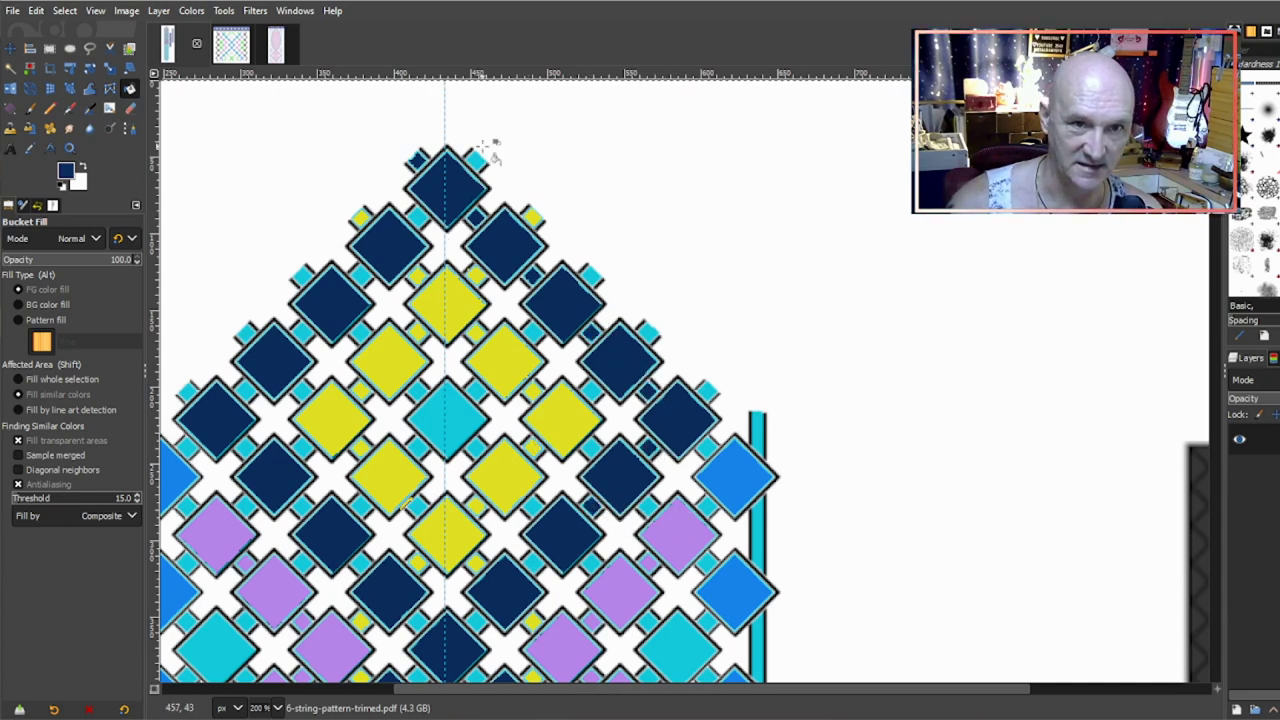
{"action": "left_click", "coordinate": [418, 216]}
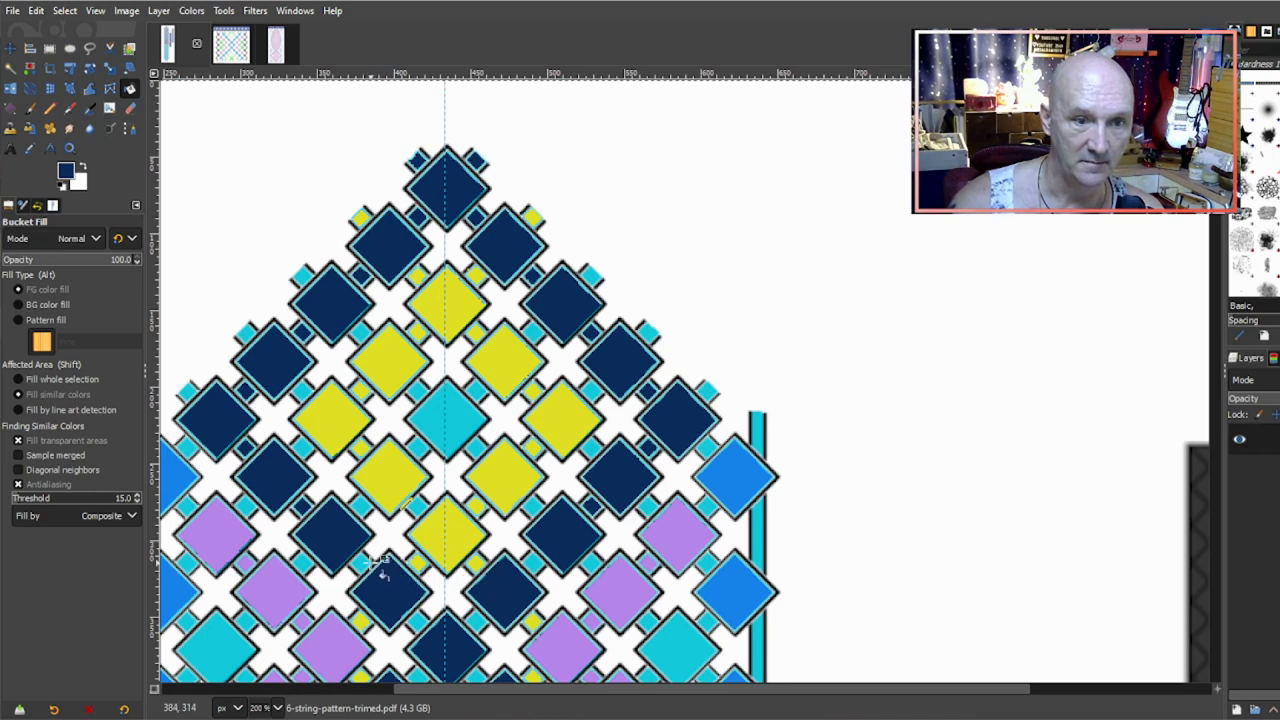
{"action": "scroll", "coordinate": [415, 550], "scroll_direction": "down", "scroll_amount": 3}
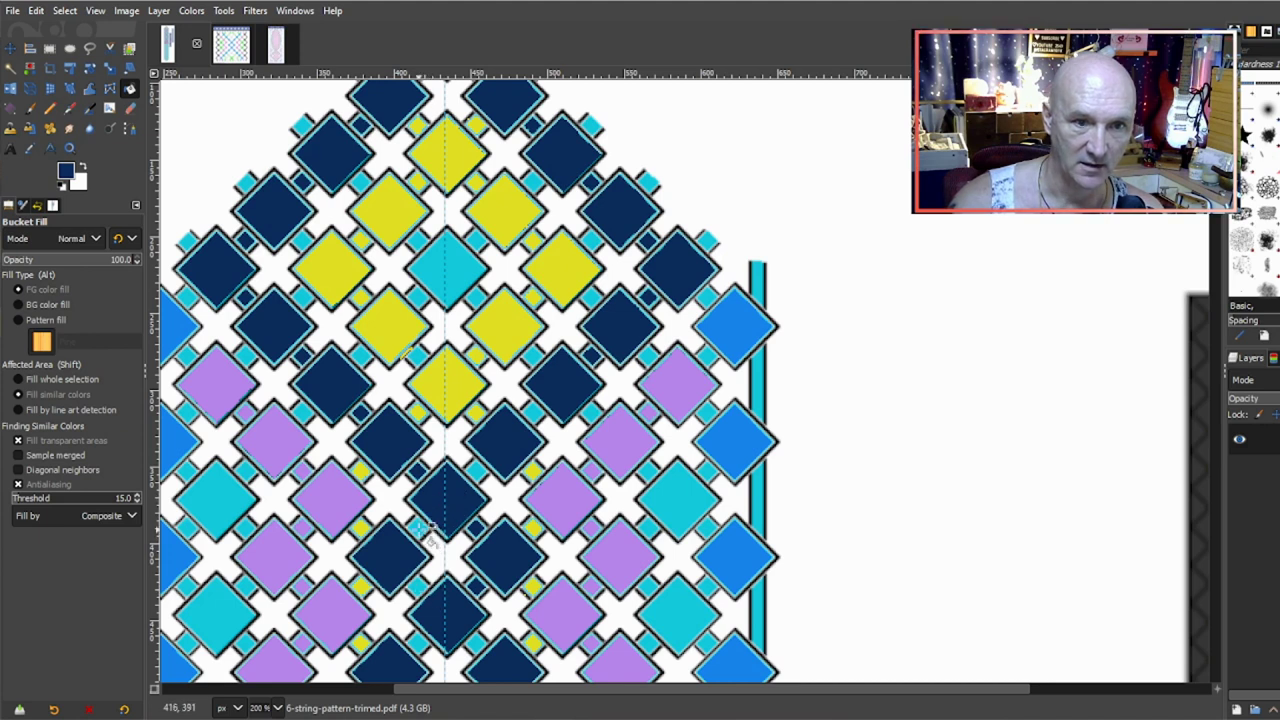
Step: Sample yellow and fill the top, right and bottom diamonds of the middle rhombus's inner ring with their connector squares
{"action": "scroll", "coordinate": [479, 284], "scroll_direction": "down", "scroll_amount": 3}
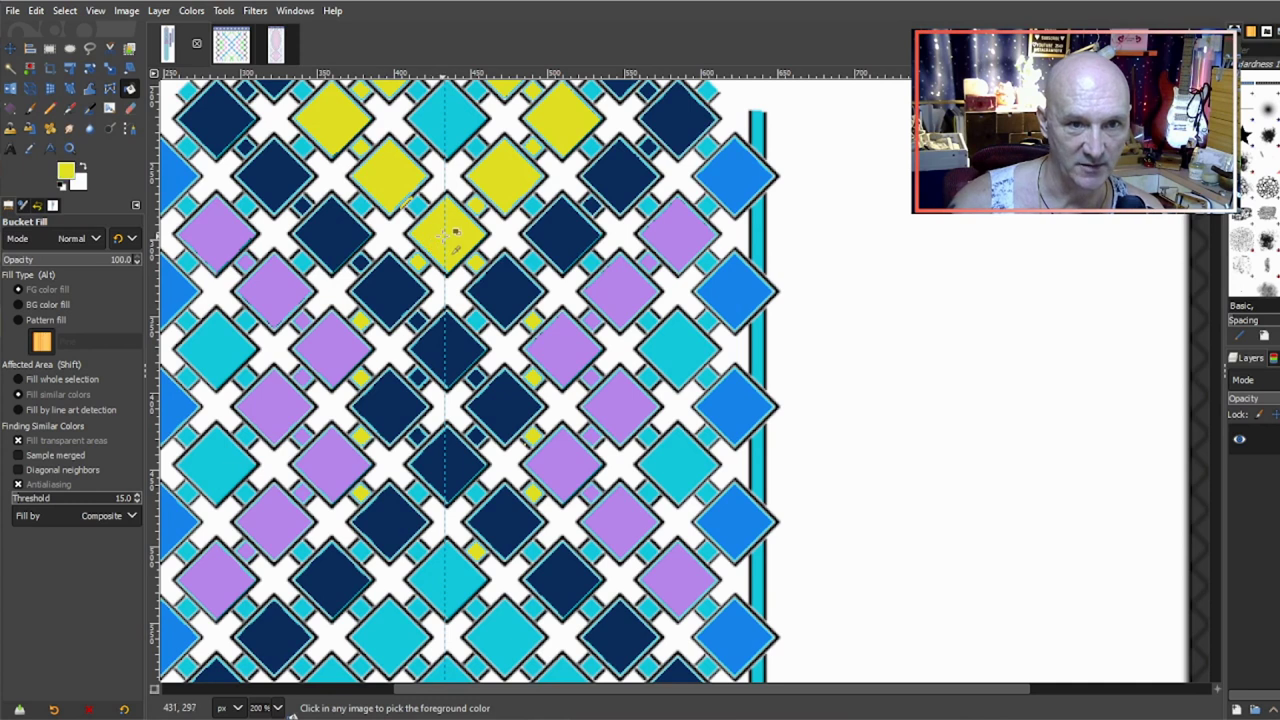
{"action": "left_click", "coordinate": [447, 590]}
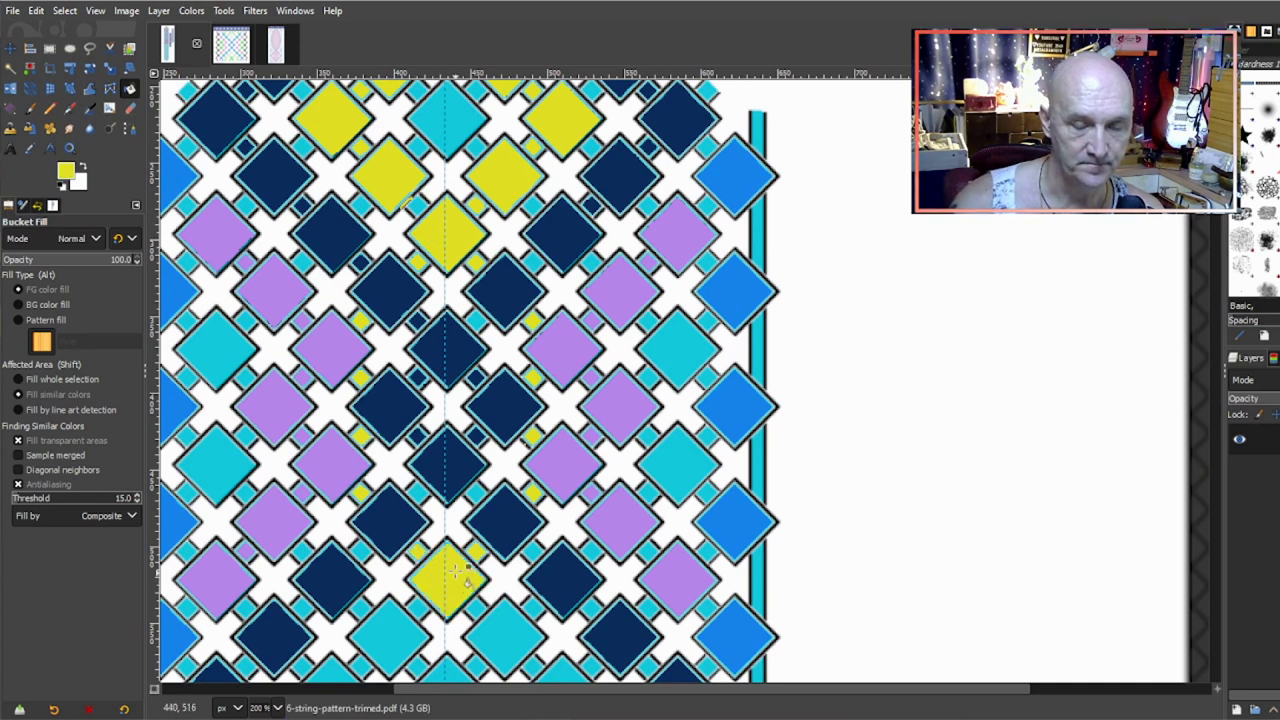
{"action": "scroll", "coordinate": [455, 570], "scroll_direction": "down", "scroll_amount": 3}
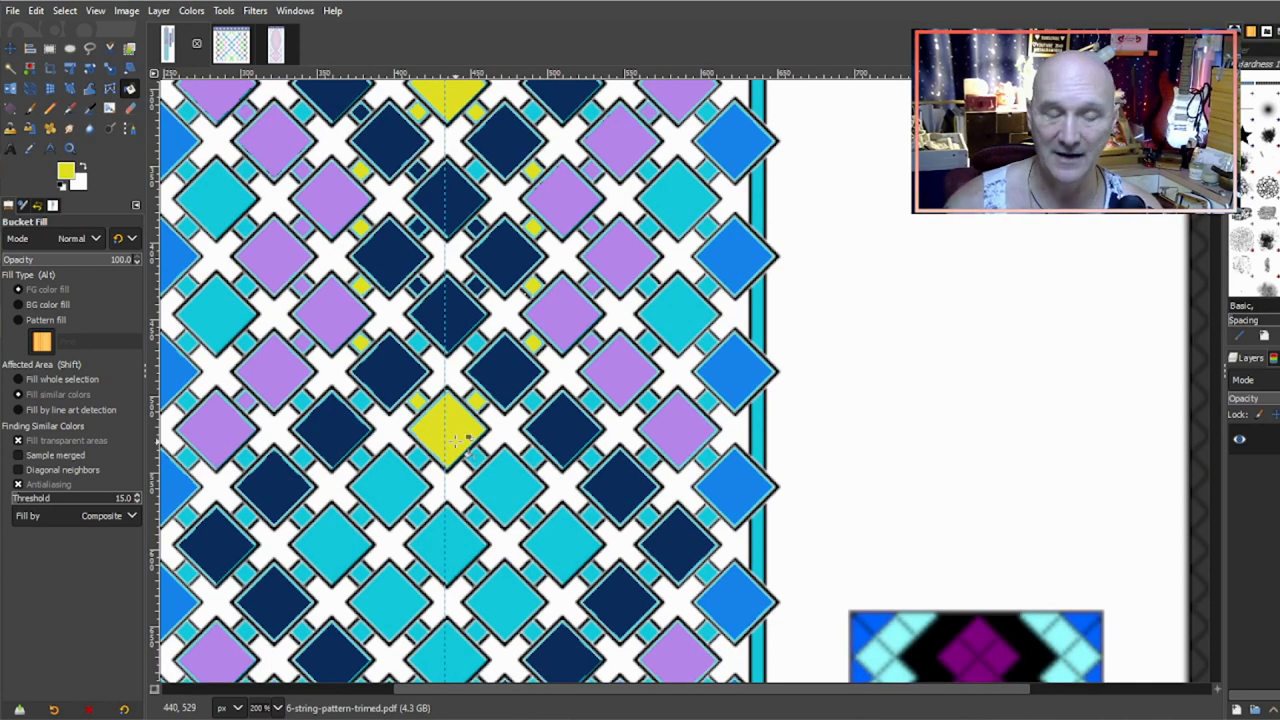
{"action": "left_click", "coordinate": [508, 492]}
{"action": "left_click", "coordinate": [568, 546]}
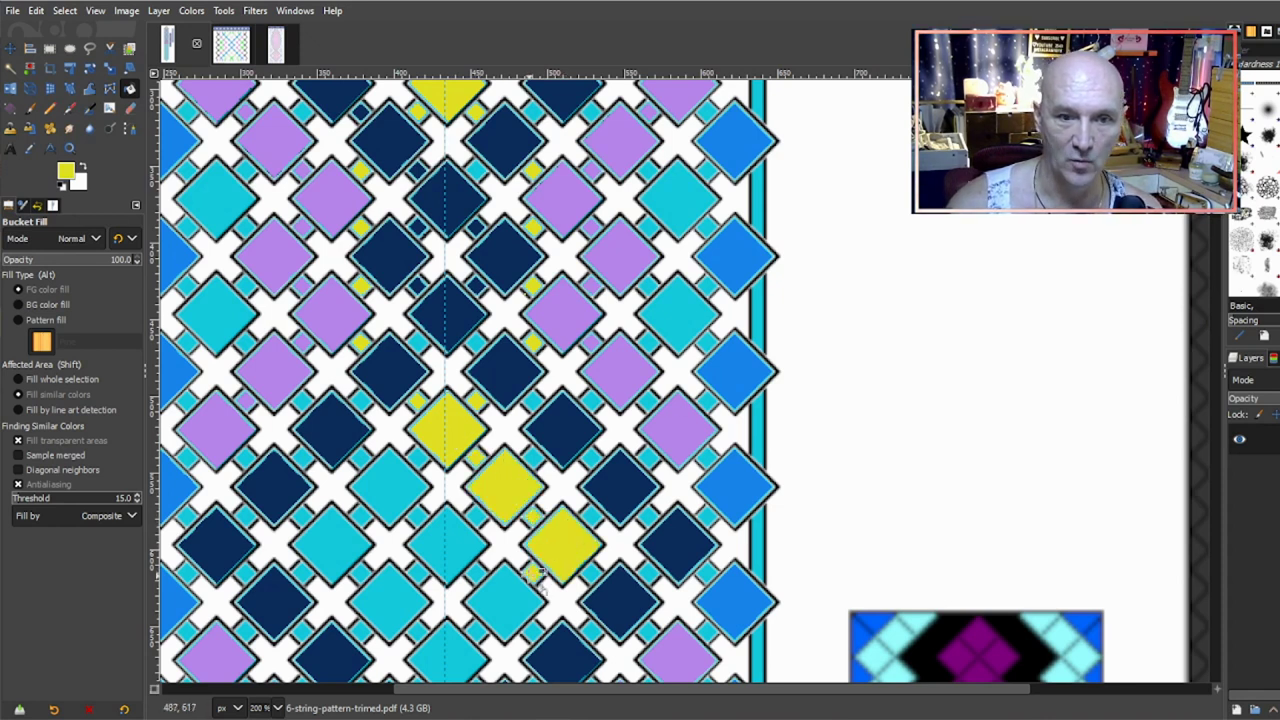
{"action": "left_click", "coordinate": [510, 598]}
{"action": "left_click", "coordinate": [468, 658]}
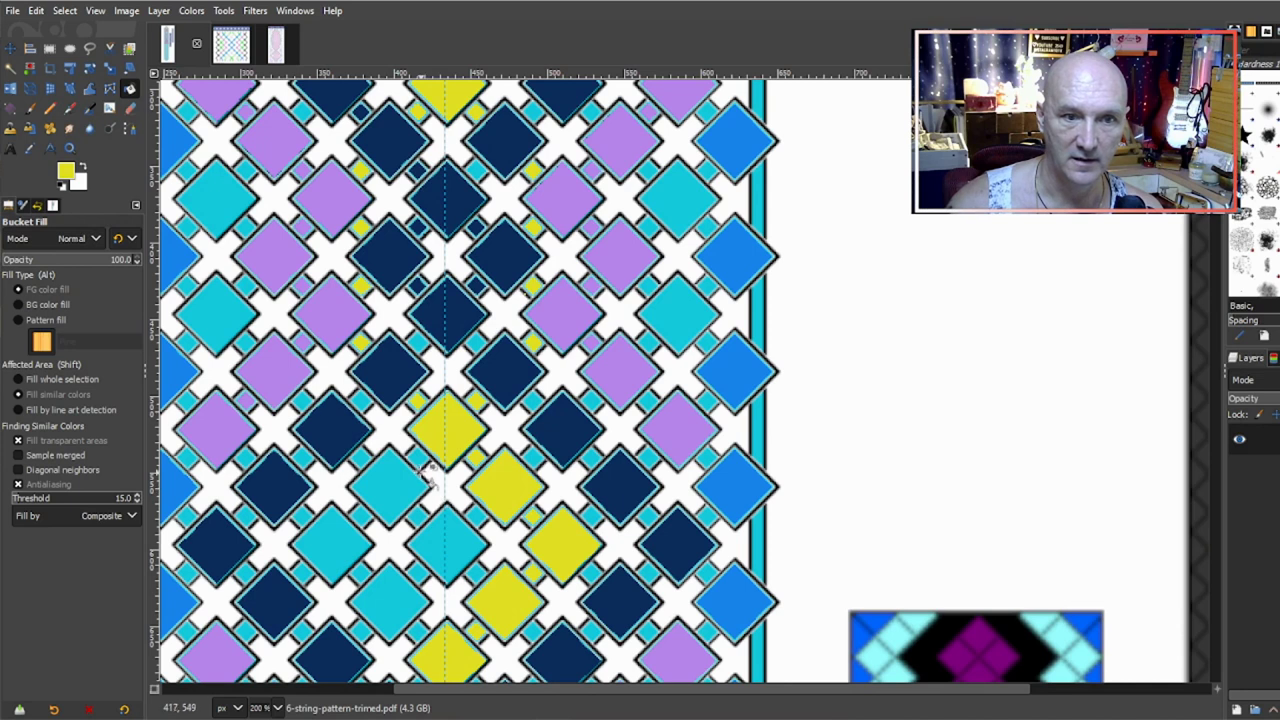
Step: Complete the left half of the middle rhombus's ring in yellow and fill the first small squares beside the junction below
{"action": "left_click", "coordinate": [396, 489]}
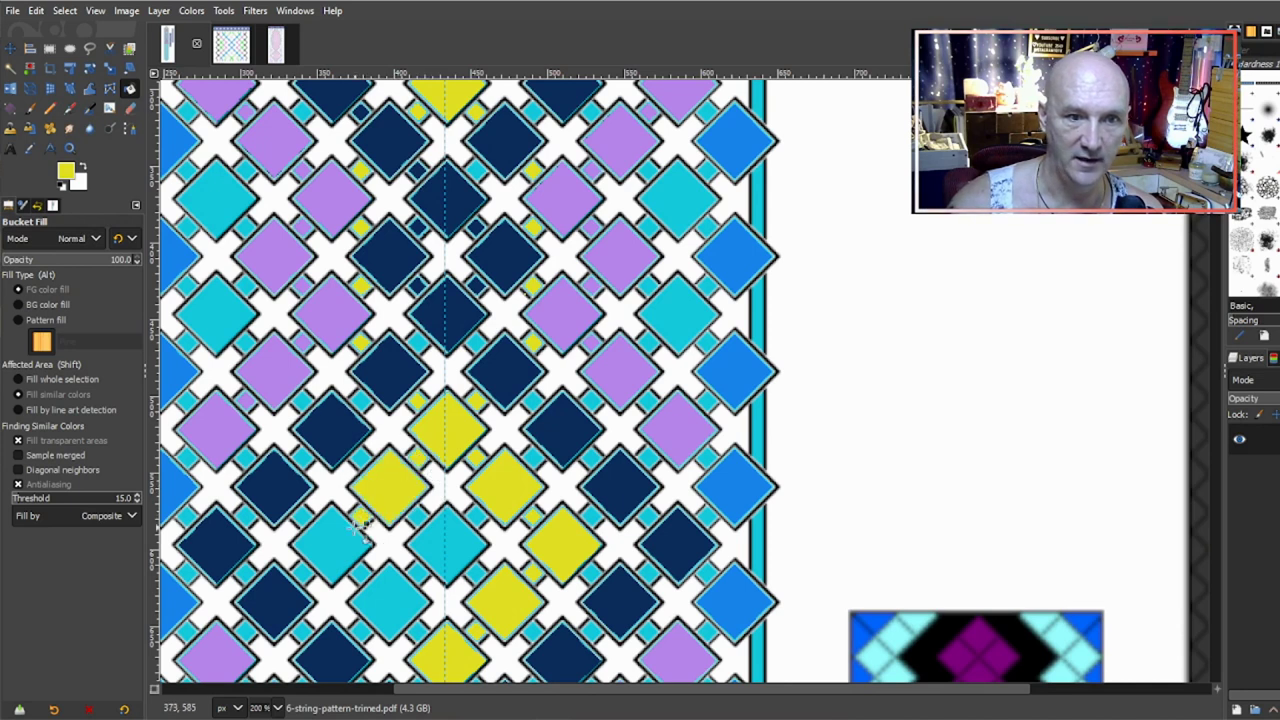
{"action": "left_click", "coordinate": [365, 548]}
{"action": "left_click", "coordinate": [400, 603]}
{"action": "scroll", "coordinate": [428, 553], "scroll_direction": "down", "scroll_amount": 3}
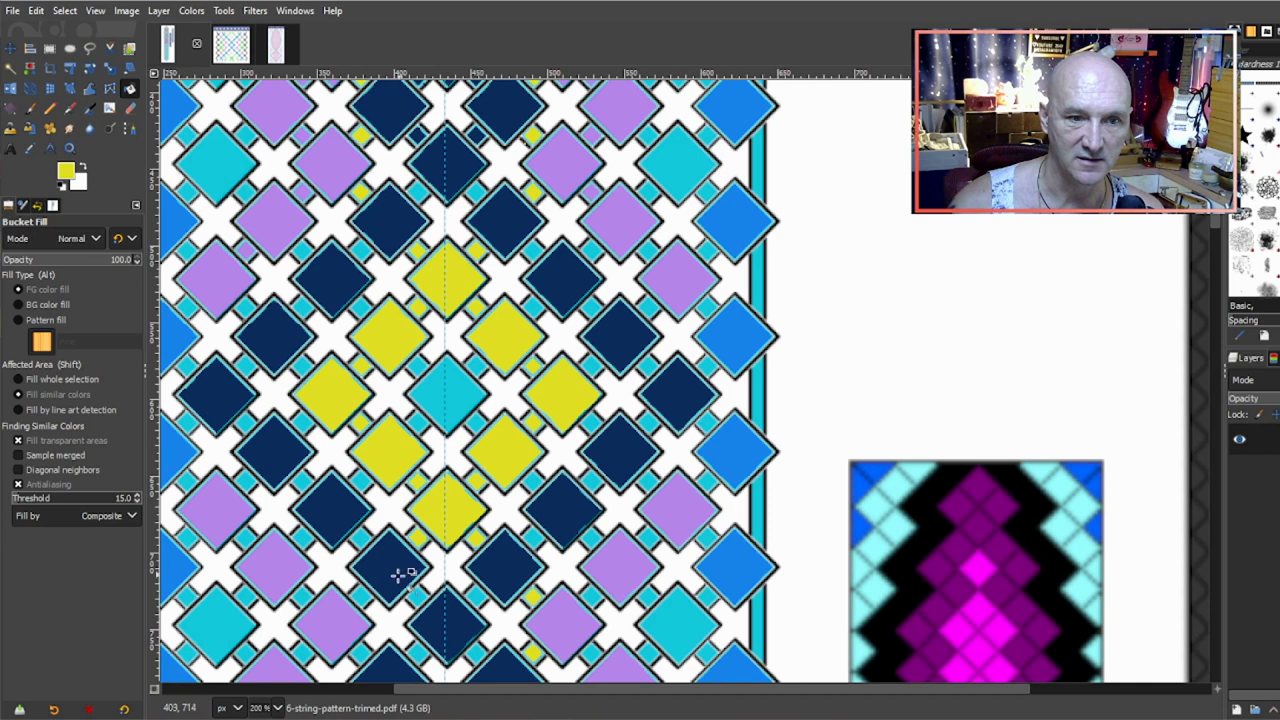
Step: Sample navy and fill the small connector squares along the outlines of the middle and lowest rhombi and their junction
{"action": "left_click", "coordinate": [446, 178], "text": "ctrl"}
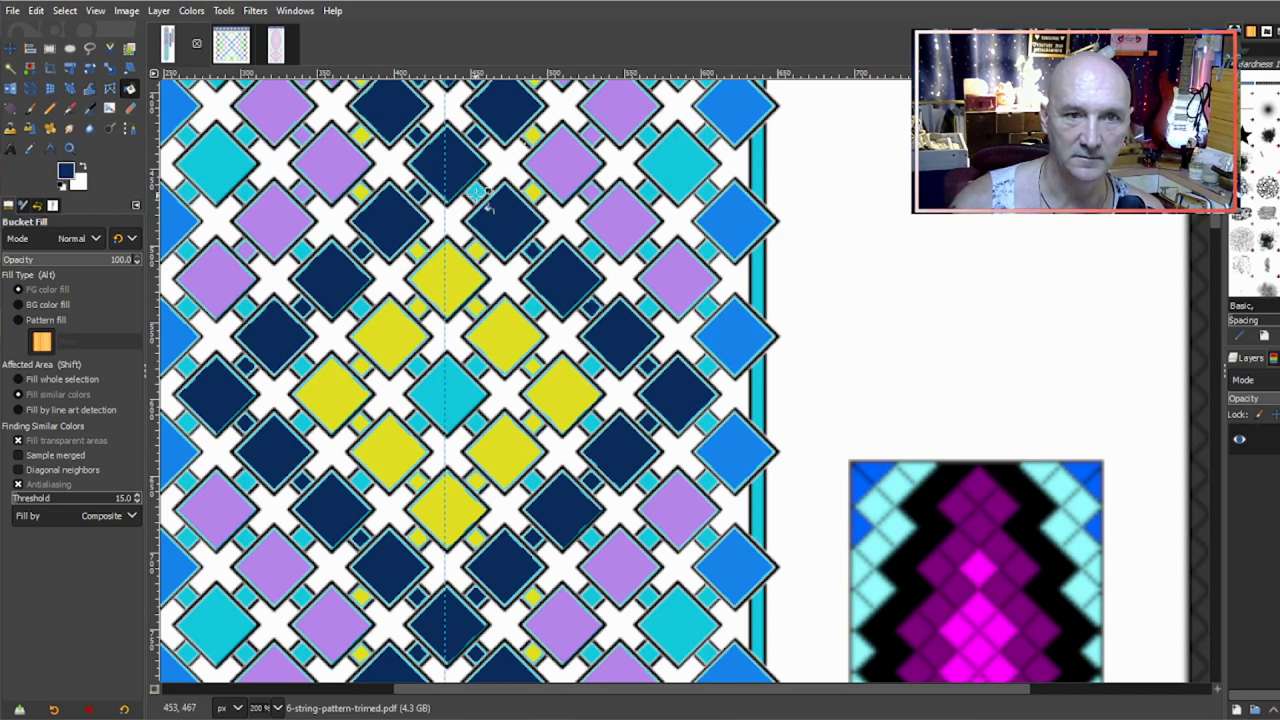
{"action": "scroll", "coordinate": [489, 190], "scroll_direction": "down", "scroll_amount": 6}
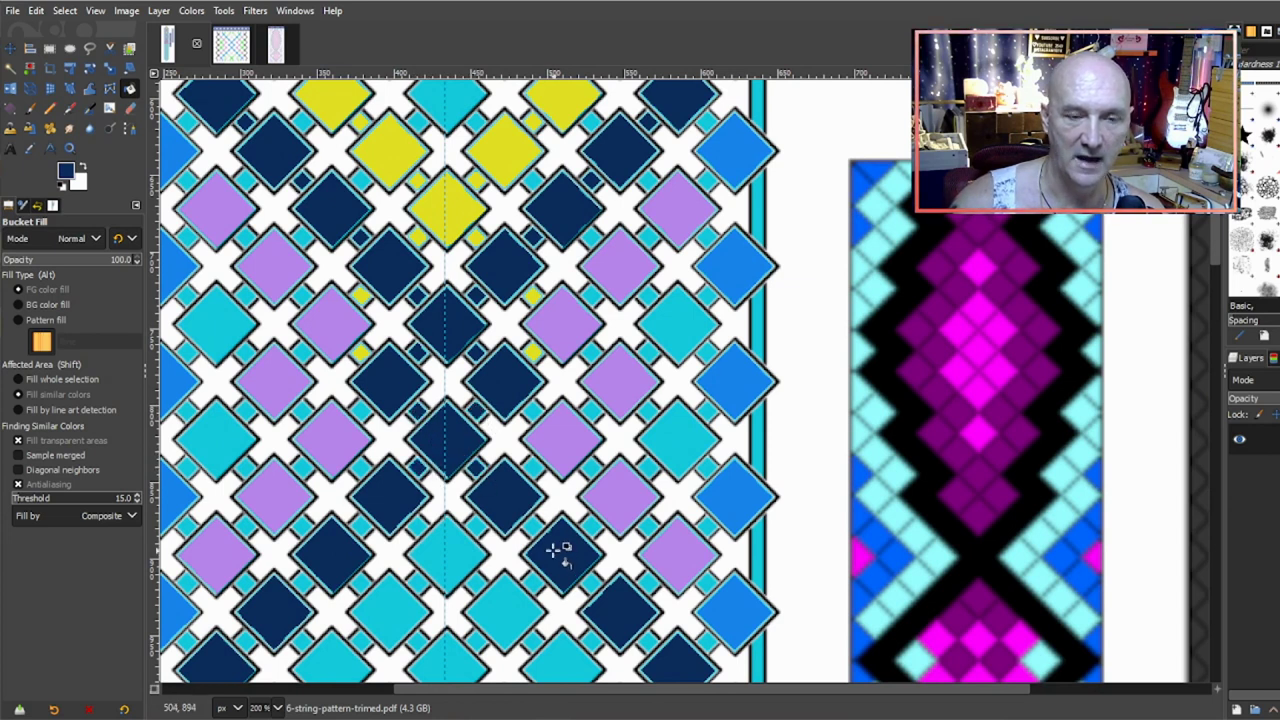
{"action": "scroll", "coordinate": [557, 537], "scroll_direction": "down", "scroll_amount": 3}
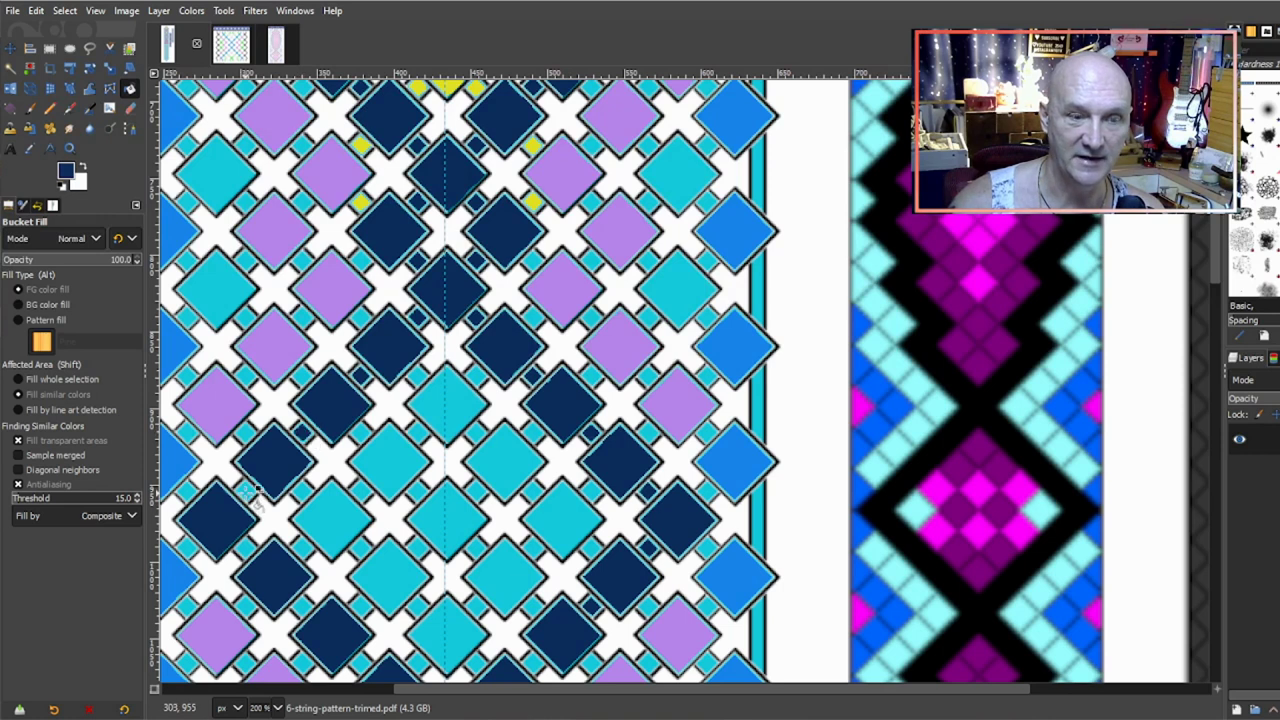
{"action": "scroll", "coordinate": [268, 495], "scroll_direction": "down", "scroll_amount": 3}
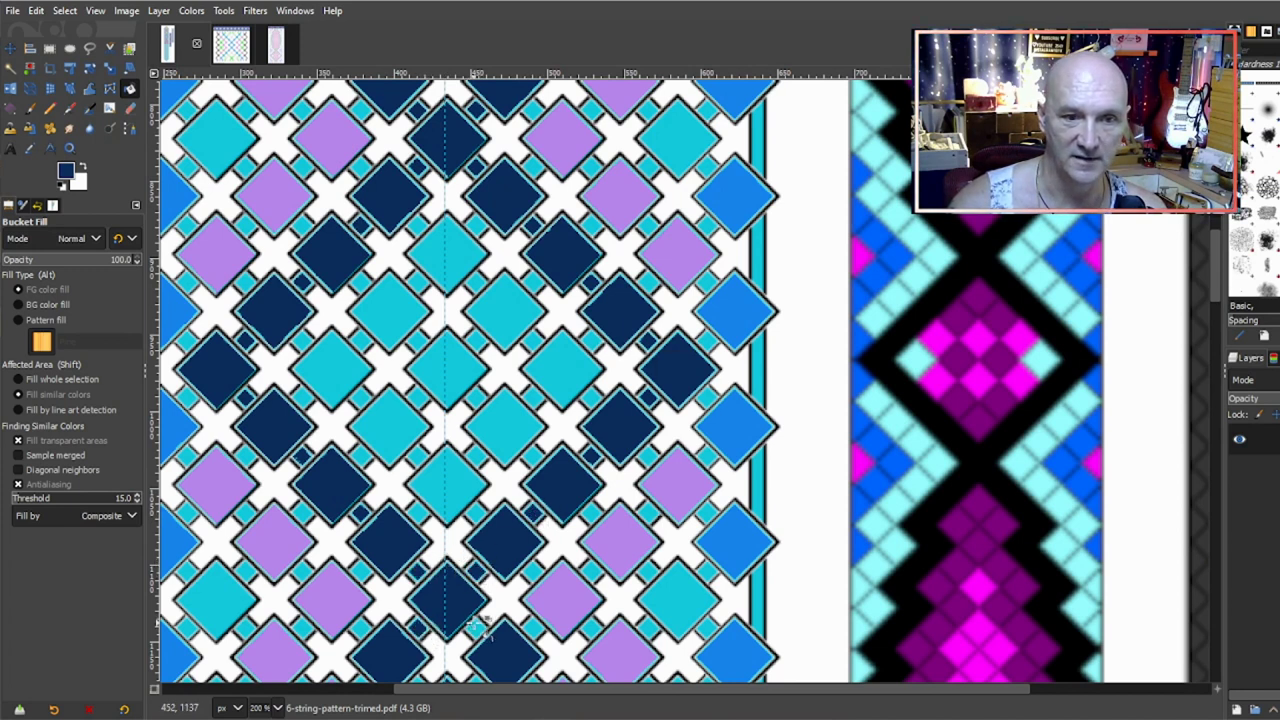
Step: Fill the small connector squares in the navy outline around the purple and magenta motif down to the horizontal guide in navy
{"action": "scroll", "coordinate": [428, 442], "scroll_direction": "down", "scroll_amount": 5}
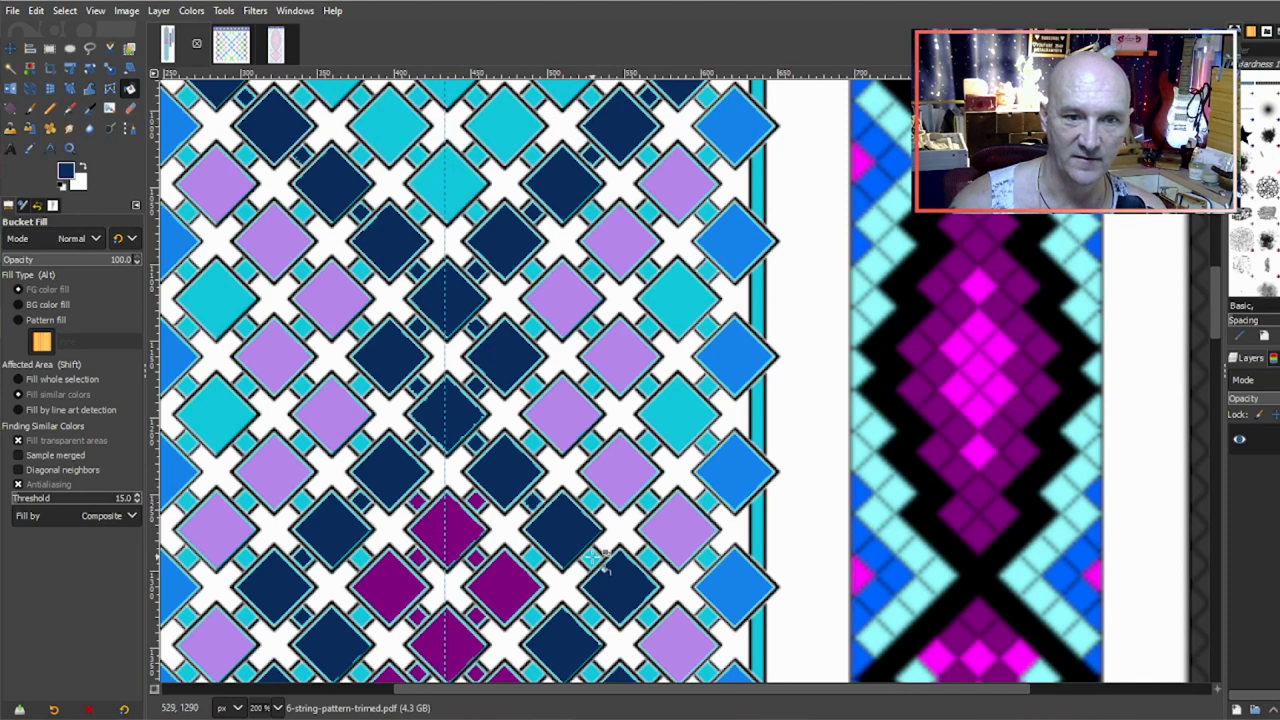
{"action": "scroll", "coordinate": [597, 548], "scroll_direction": "down", "scroll_amount": 3}
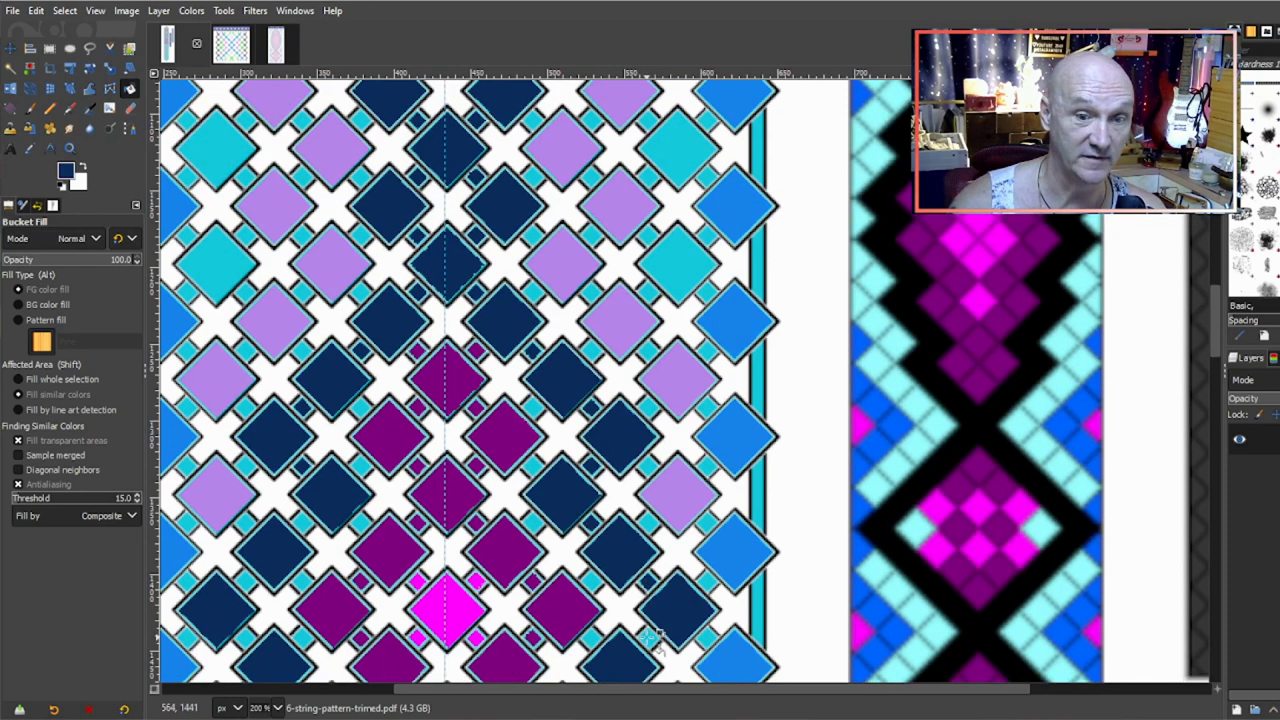
{"action": "scroll", "coordinate": [652, 636], "scroll_direction": "down", "scroll_amount": 3}
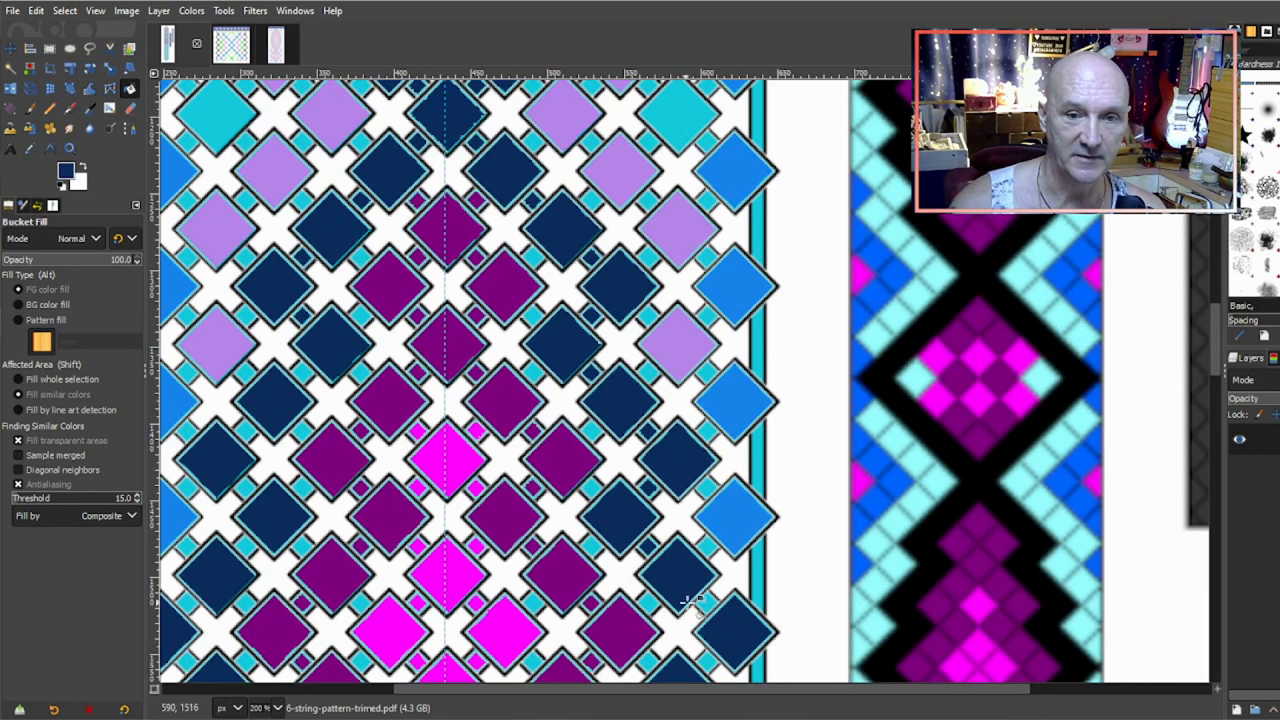
{"action": "scroll", "coordinate": [685, 500], "scroll_direction": "down", "scroll_amount": 3}
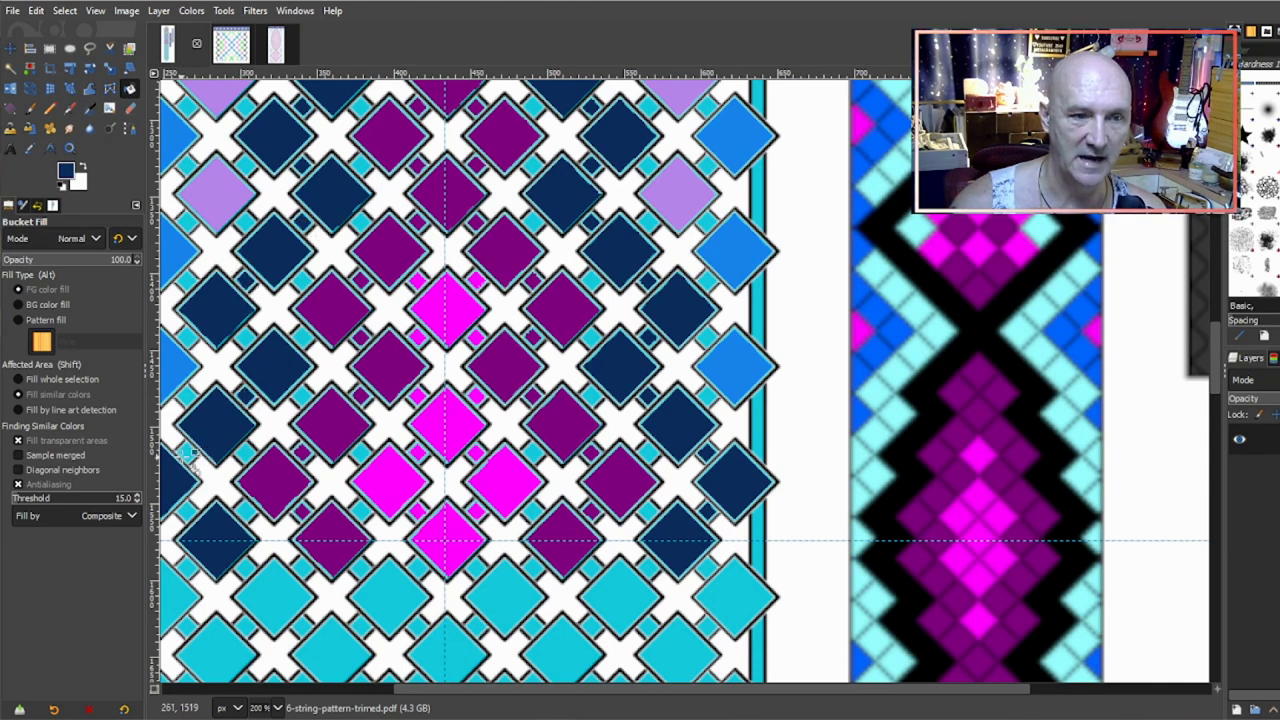
Step: Sample yellow and fill the remaining small squares flanking the navy junction between the middle and lowest rhombi
{"action": "left_click_drag", "start_coordinate": [440, 692], "coordinate": [378, 693]}
{"action": "scroll", "coordinate": [481, 360], "scroll_direction": "up", "scroll_amount": 6}
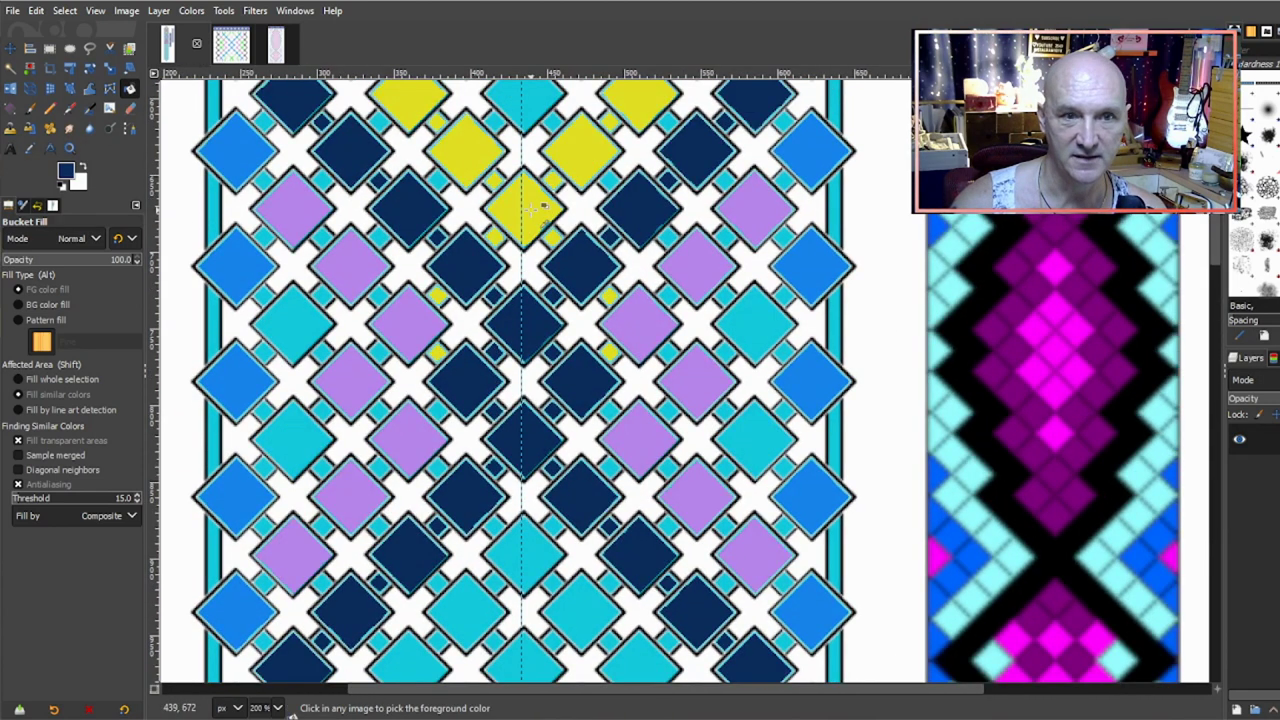
{"action": "left_click", "coordinate": [543, 205], "text": "ctrl"}
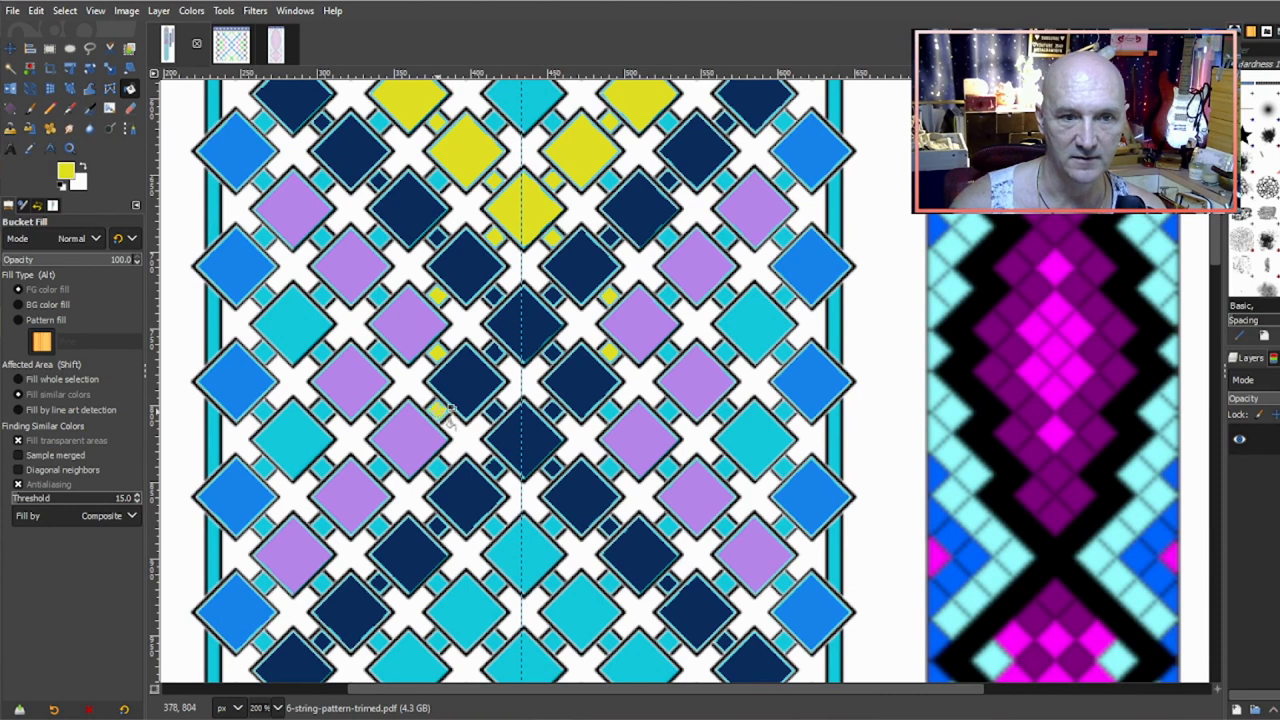
{"action": "left_click", "coordinate": [612, 411]}
{"action": "left_click", "coordinate": [612, 469]}
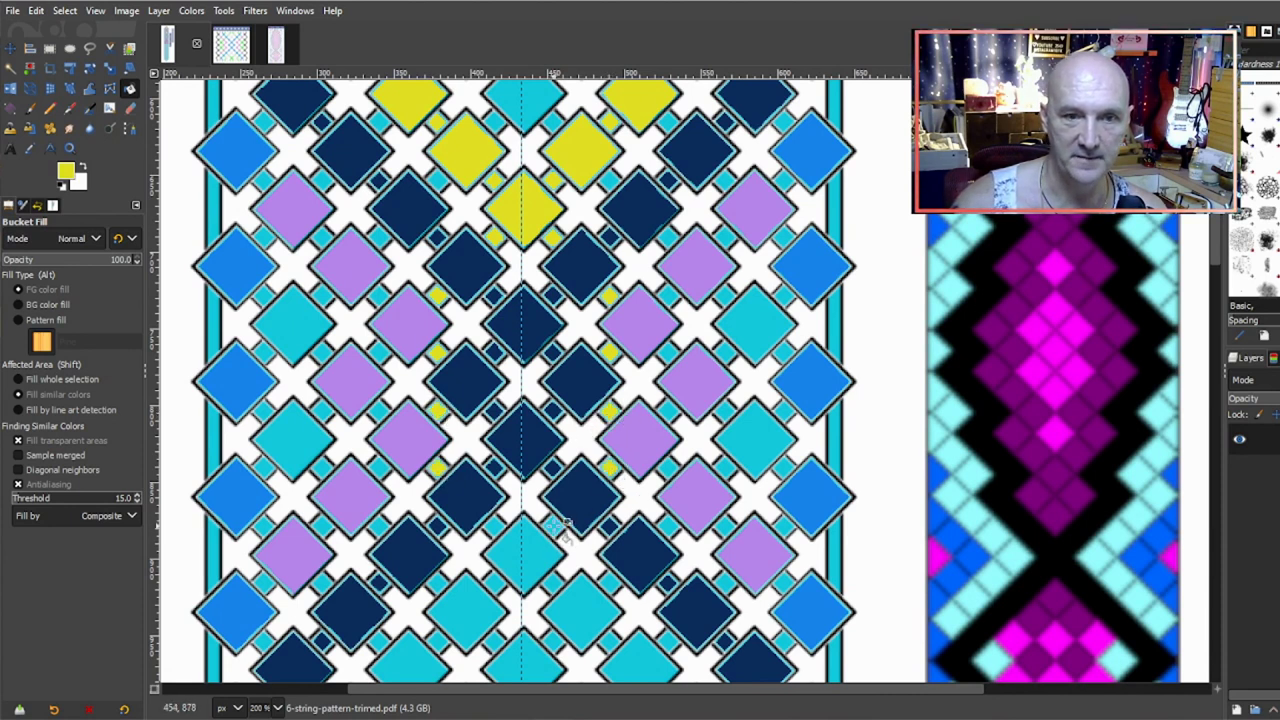
Step: Fill the top diamond, right half and bottom diamond of the lowest rhombus's inner ring in yellow, including their small connector squares
{"action": "left_click", "coordinate": [530, 545]}
{"action": "left_click_drag", "start_coordinate": [498, 528], "coordinate": [518, 375]}
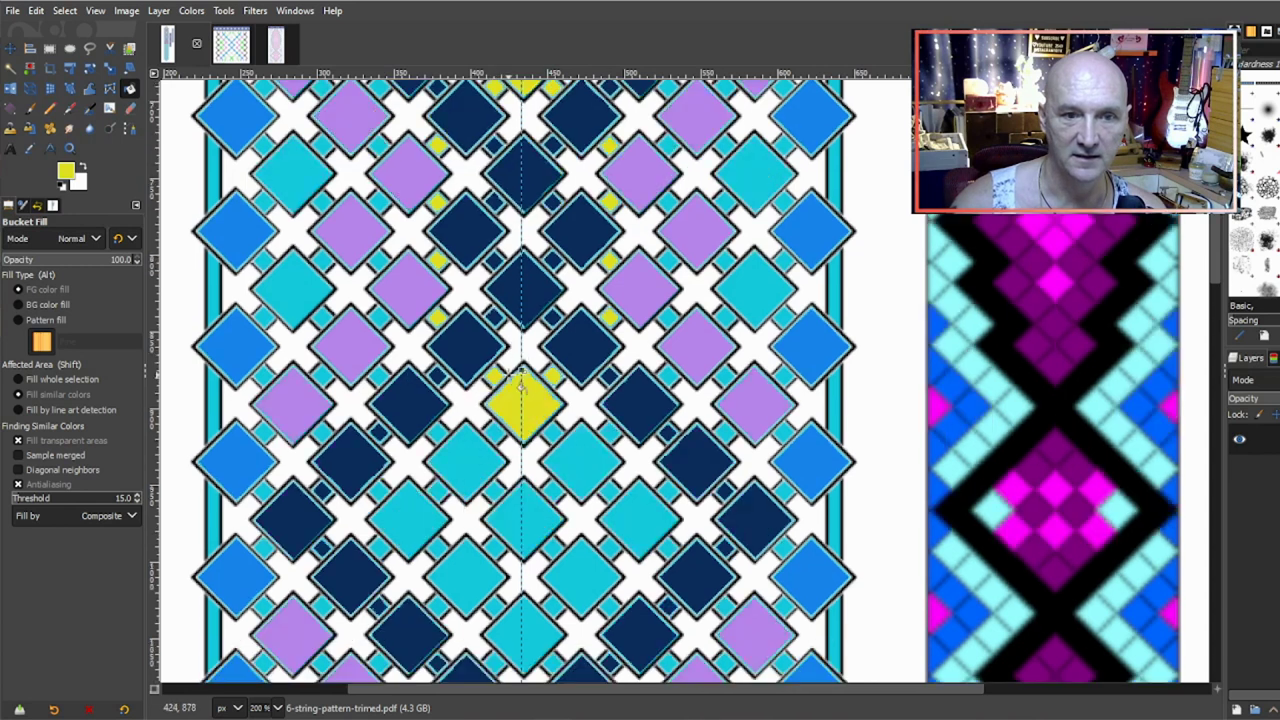
{"action": "left_click", "coordinate": [573, 447]}
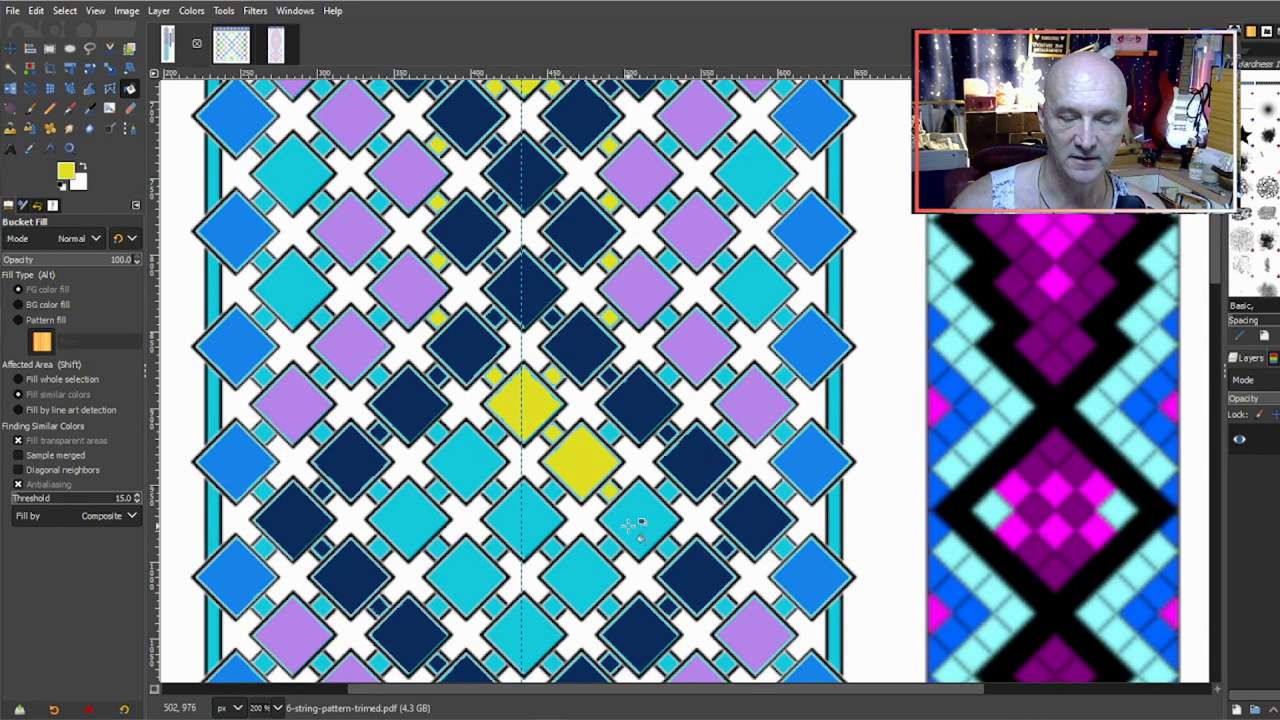
{"action": "left_click", "coordinate": [630, 523]}
{"action": "left_click", "coordinate": [574, 588]}
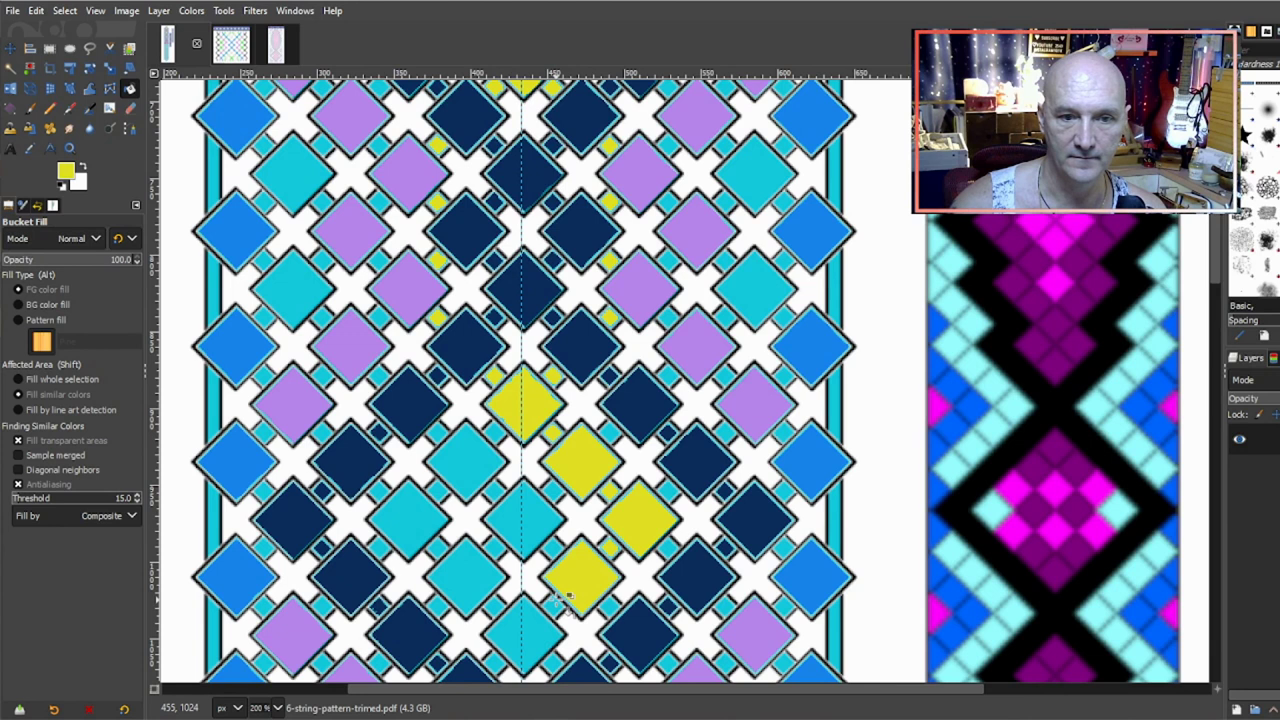
{"action": "left_click", "coordinate": [514, 636]}
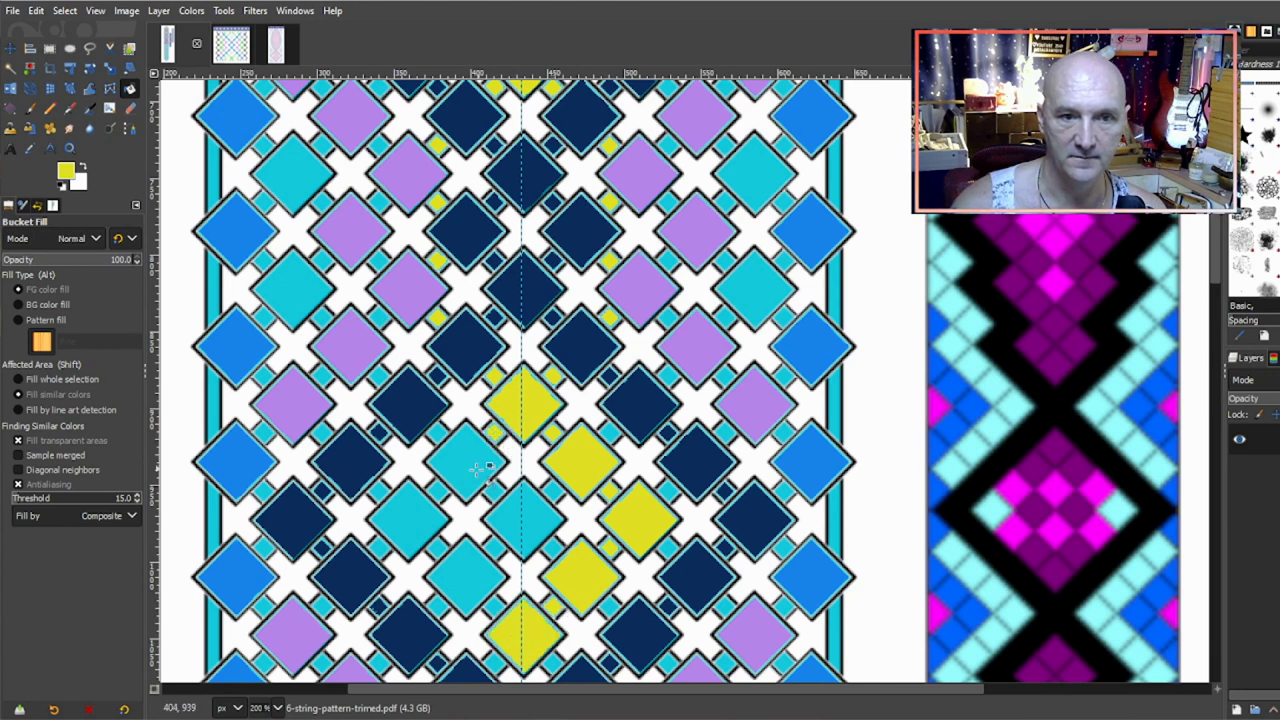
Step: Complete the left half of the lowest rhombus's inner ring in yellow, with its small squares
{"action": "left_click", "coordinate": [474, 466]}
{"action": "left_click", "coordinate": [418, 512]}
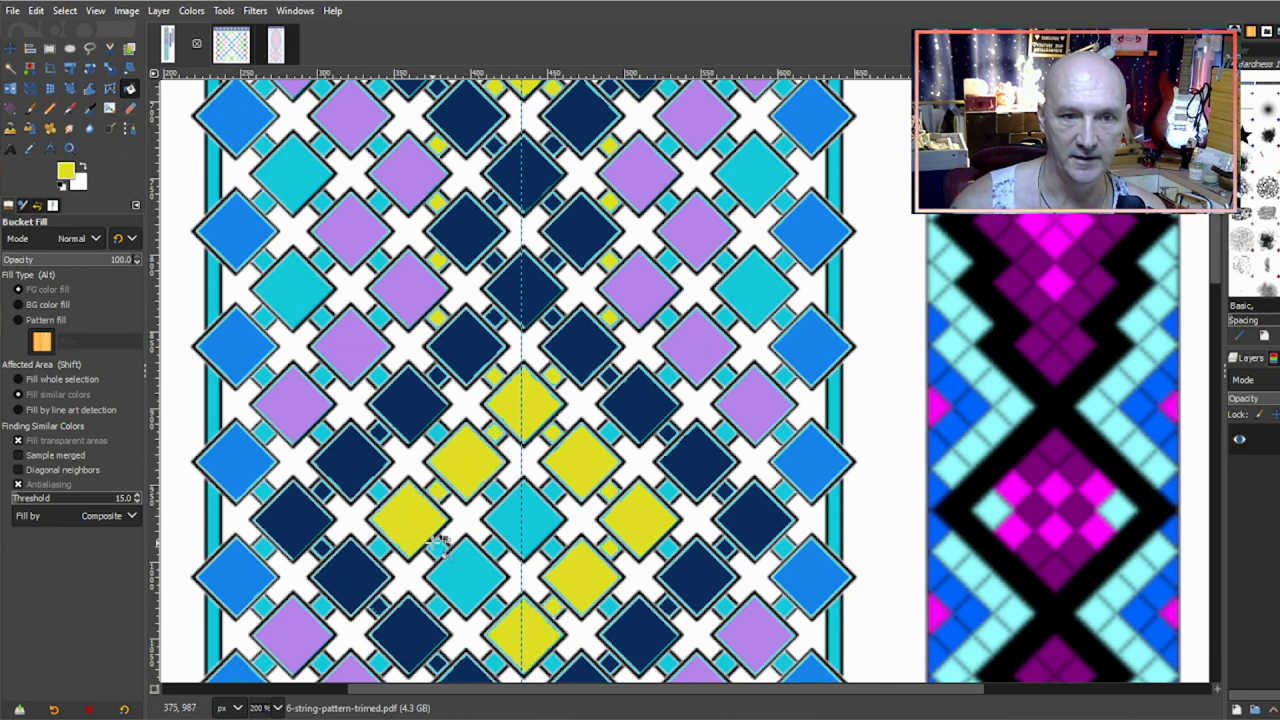
{"action": "left_click", "coordinate": [456, 566]}
{"action": "scroll", "coordinate": [506, 437], "scroll_direction": "down", "scroll_amount": 3}
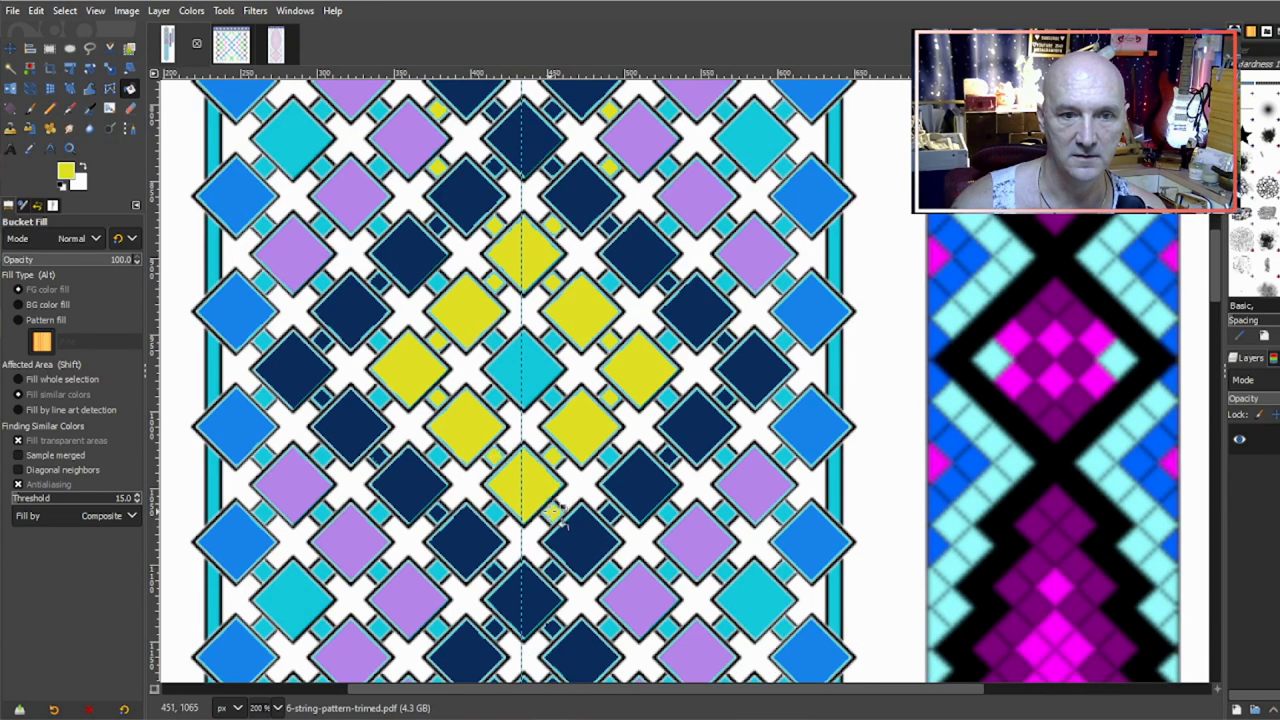
Step: Fill the small squares on both sides of the navy junction between the lowest rhombus and the purple motif in yellow
{"action": "scroll", "coordinate": [512, 512], "scroll_direction": "down", "scroll_amount": 3}
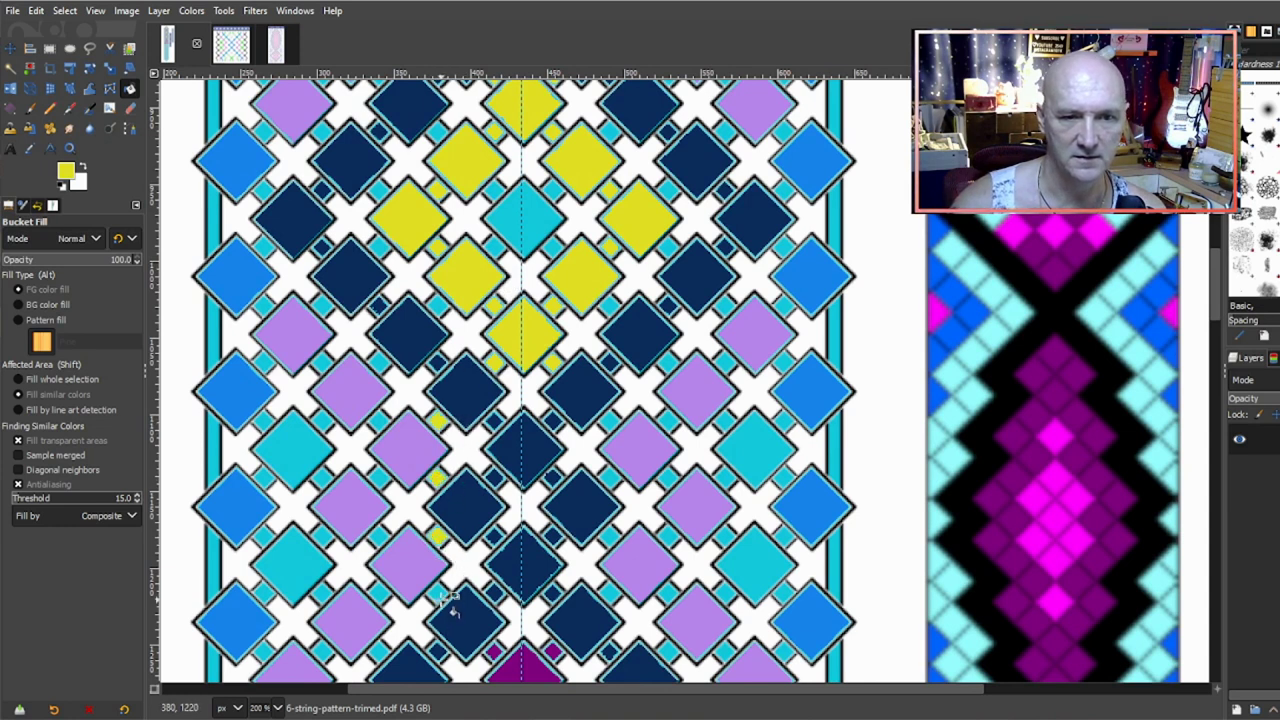
{"action": "scroll", "coordinate": [545, 302], "scroll_direction": "down", "scroll_amount": 3}
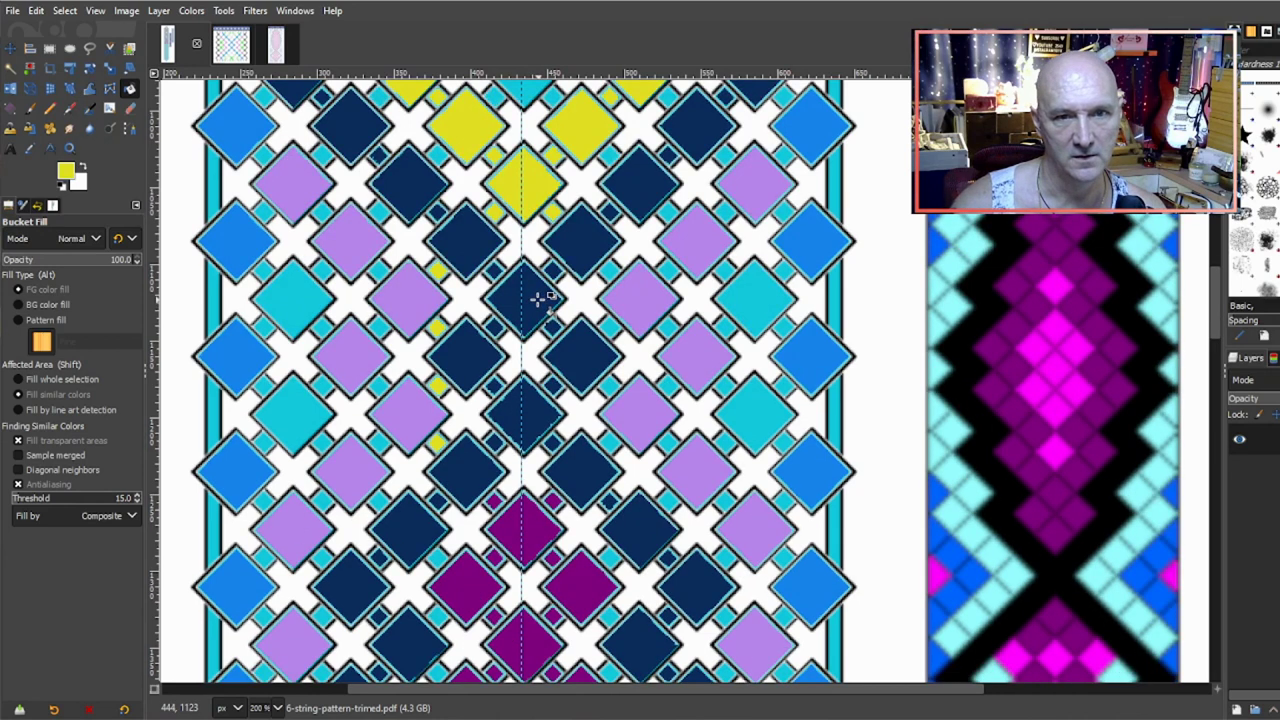
{"action": "scroll", "coordinate": [538, 298], "scroll_direction": "up", "scroll_amount": 3}
{"action": "scroll", "coordinate": [538, 298], "scroll_direction": "down", "scroll_amount": 3}
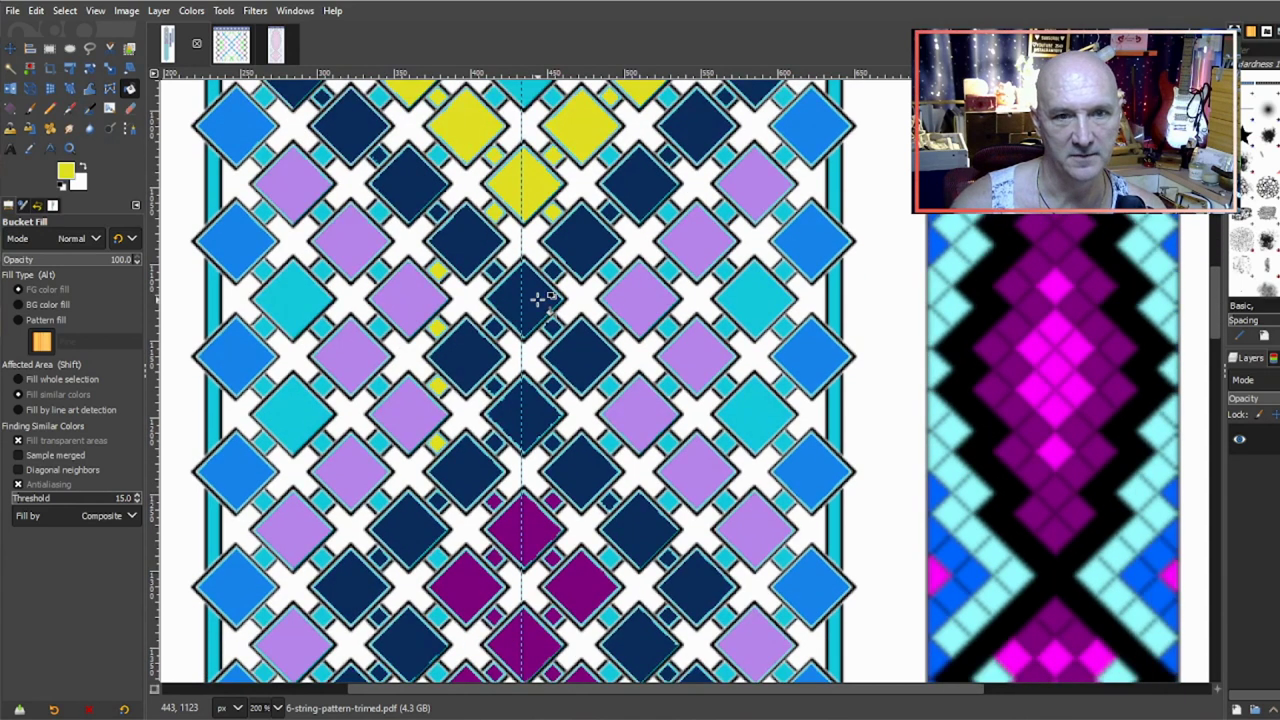
{"action": "scroll", "coordinate": [538, 298], "scroll_direction": "down", "scroll_amount": 3}
{"action": "scroll", "coordinate": [546, 293], "scroll_direction": "up", "scroll_amount": 9}
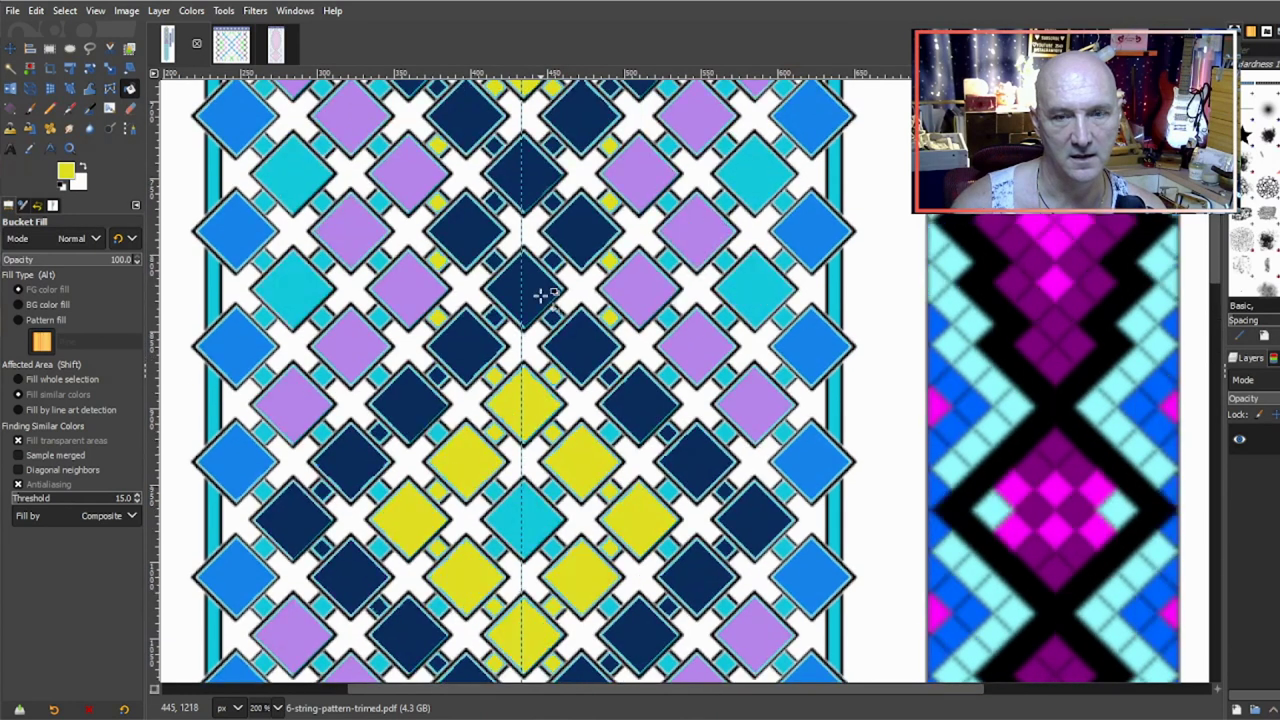
{"action": "scroll", "coordinate": [541, 296], "scroll_direction": "down", "scroll_amount": 6}
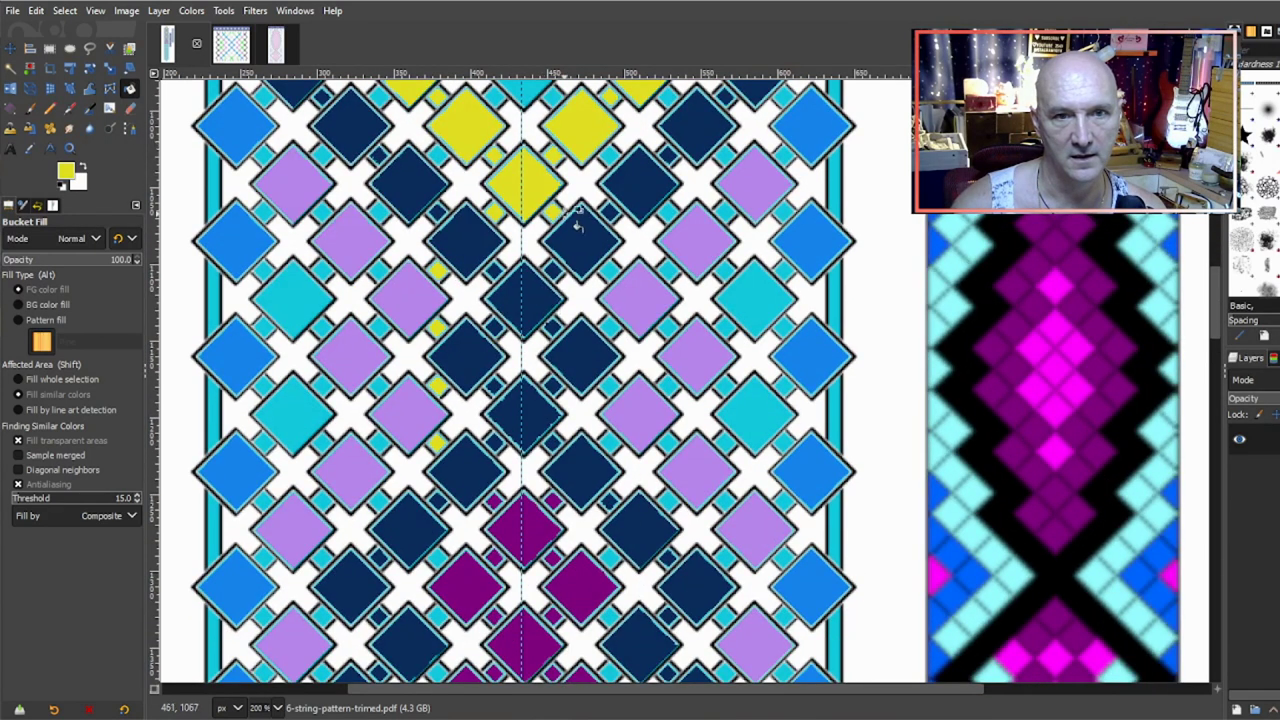
{"action": "left_click", "coordinate": [610, 270]}
{"action": "left_click", "coordinate": [610, 328]}
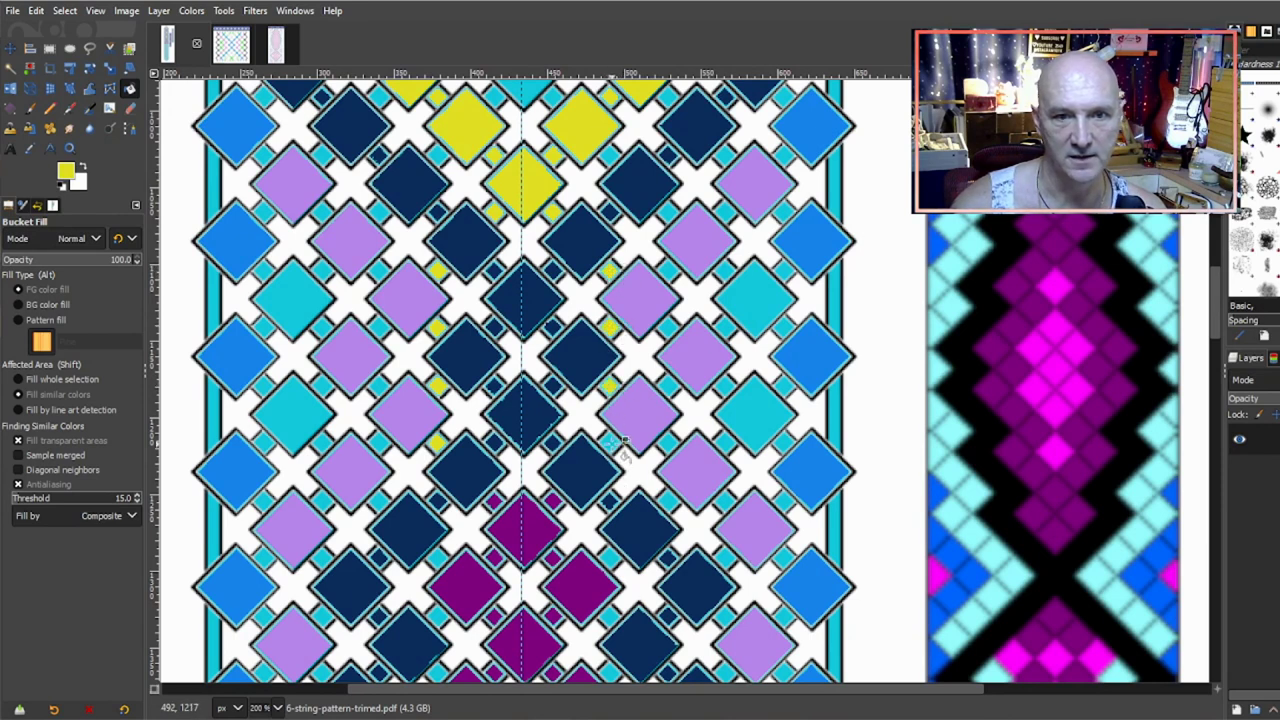
{"action": "left_click", "coordinate": [610, 444]}
Step: Recolour the four purple diamonds at the tip of the purple and magenta motif, with their small squares, in yellow
{"action": "scroll", "coordinate": [549, 337], "scroll_direction": "down", "scroll_amount": 5}
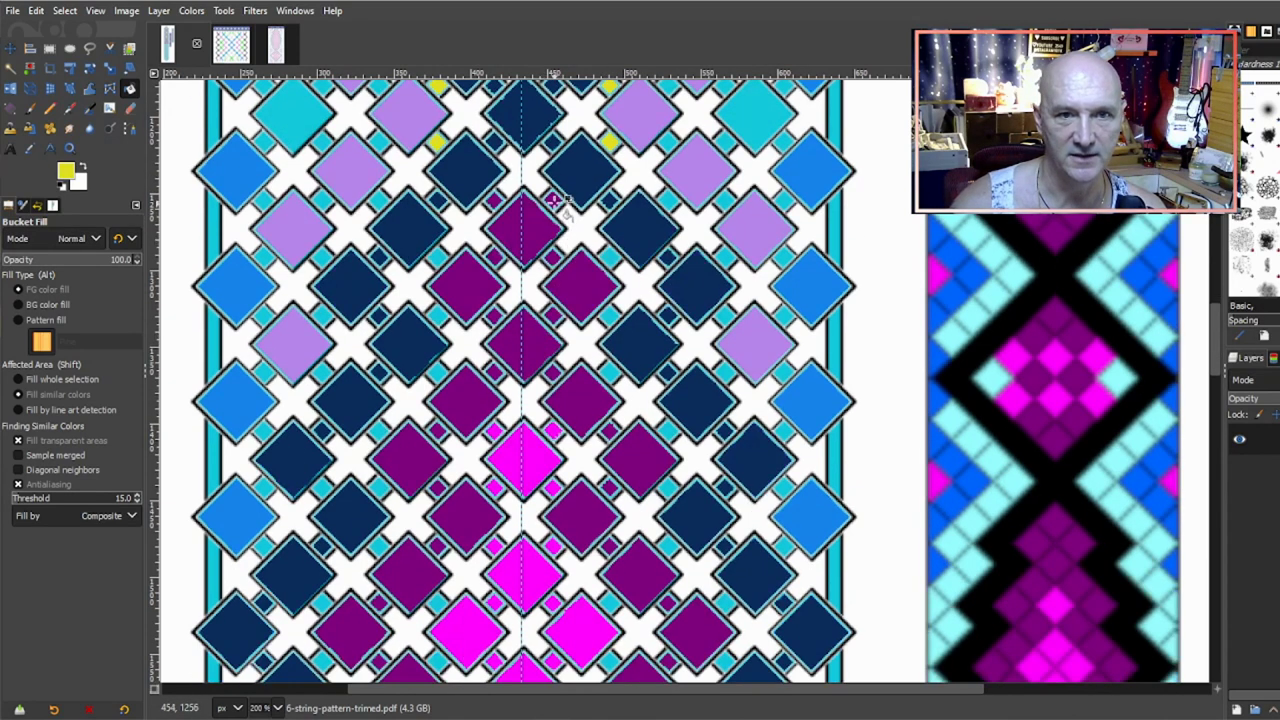
{"action": "left_click", "coordinate": [533, 228]}
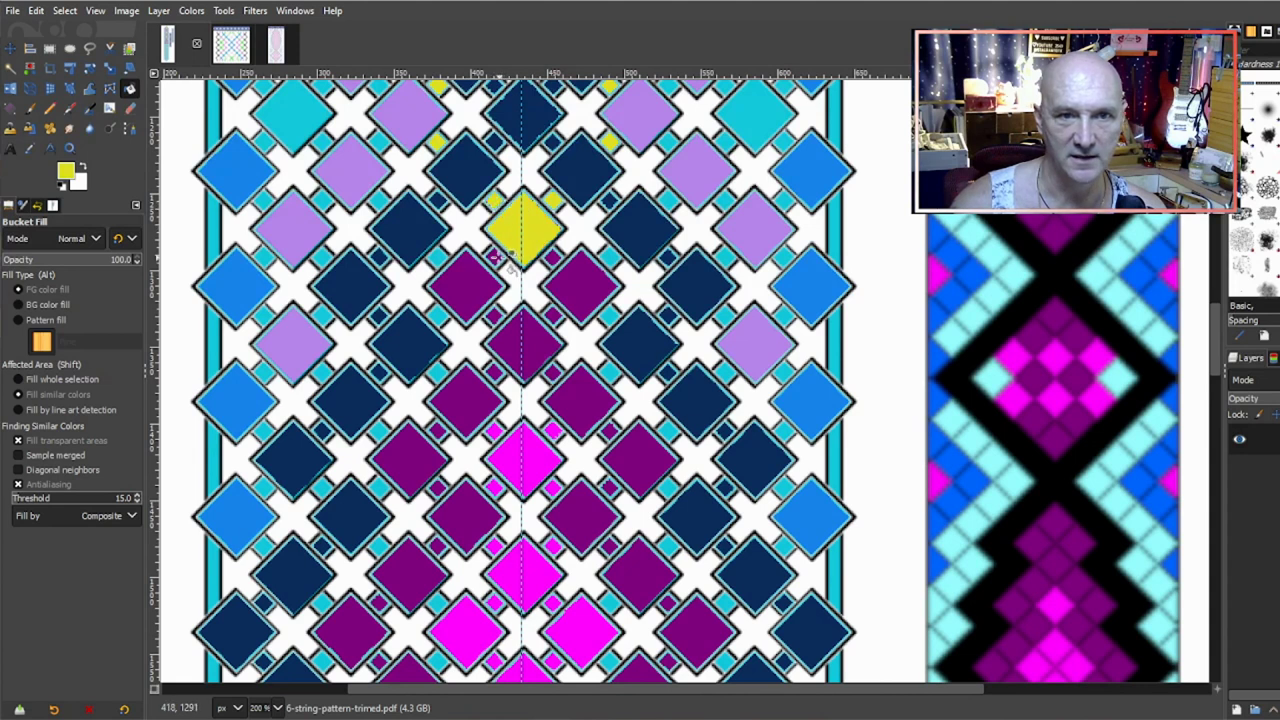
{"action": "left_click", "coordinate": [470, 289]}
{"action": "left_click", "coordinate": [515, 335]}
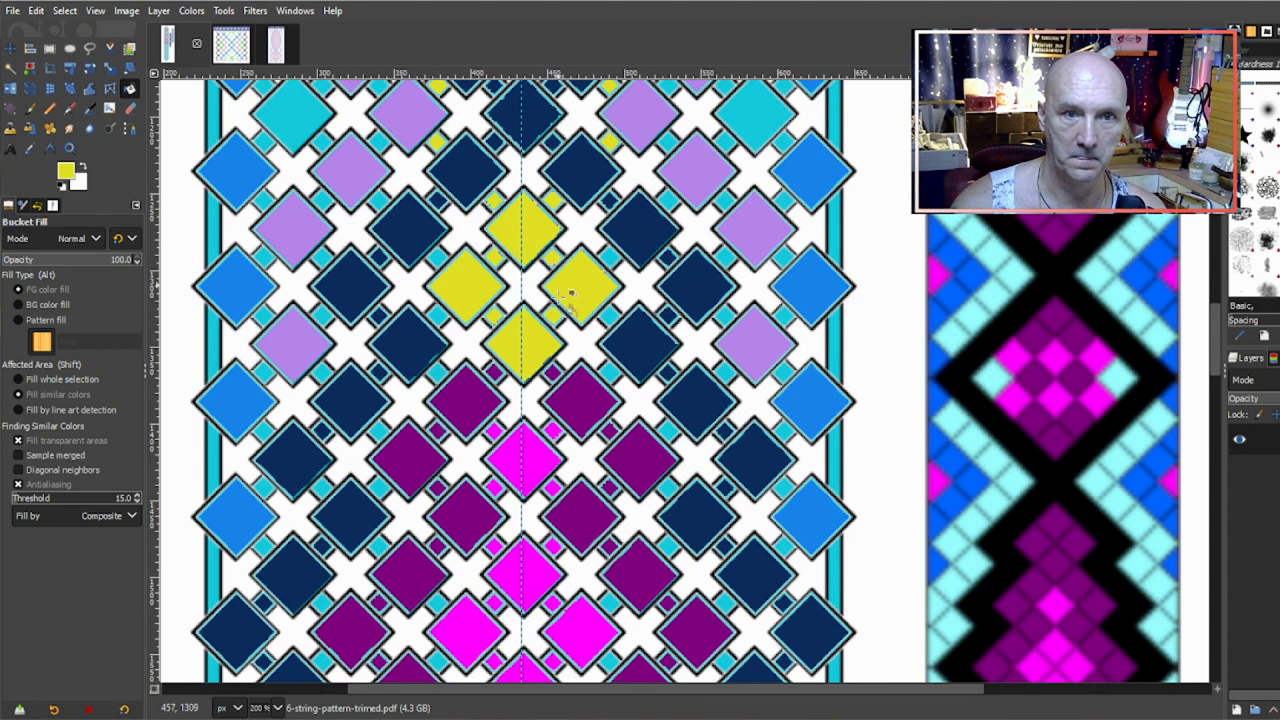
{"action": "scroll", "coordinate": [553, 303], "scroll_direction": "down", "scroll_amount": 3}
Step: Recolour the purple diamonds and small squares along the motif's left side yellow, down to the horizontal guide
{"action": "left_click", "coordinate": [462, 264]}
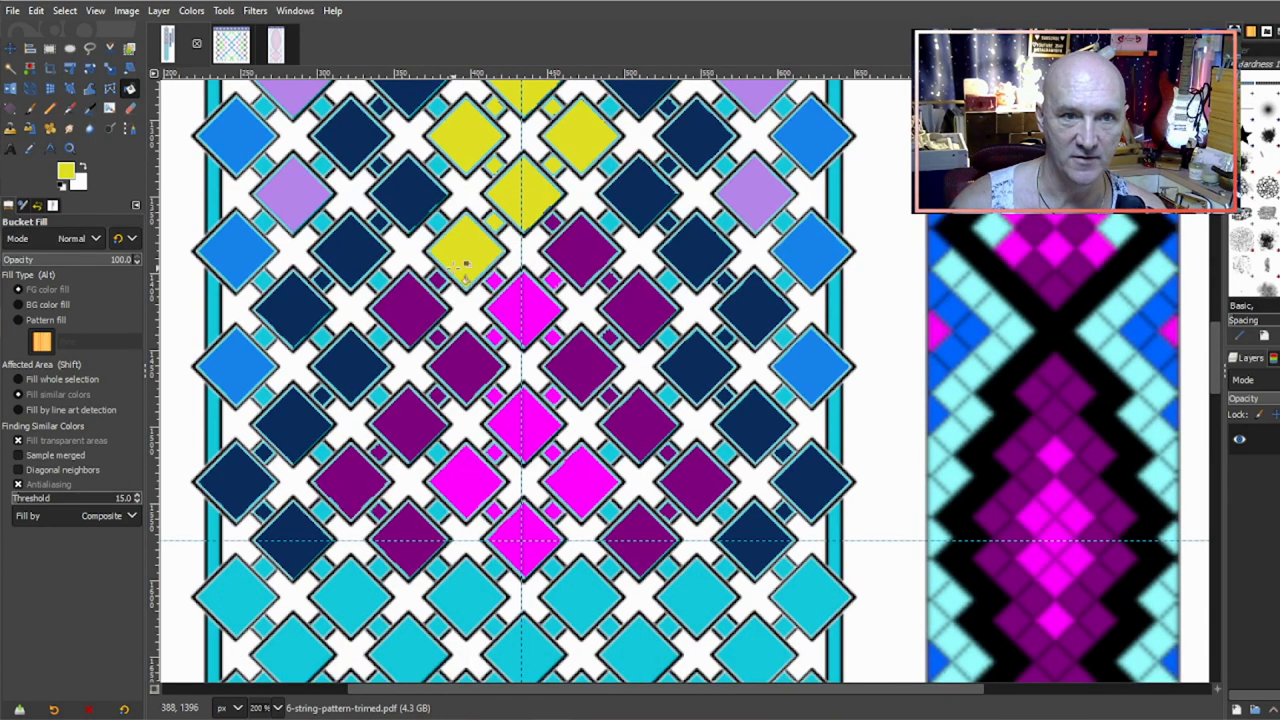
{"action": "left_click", "coordinate": [421, 306]}
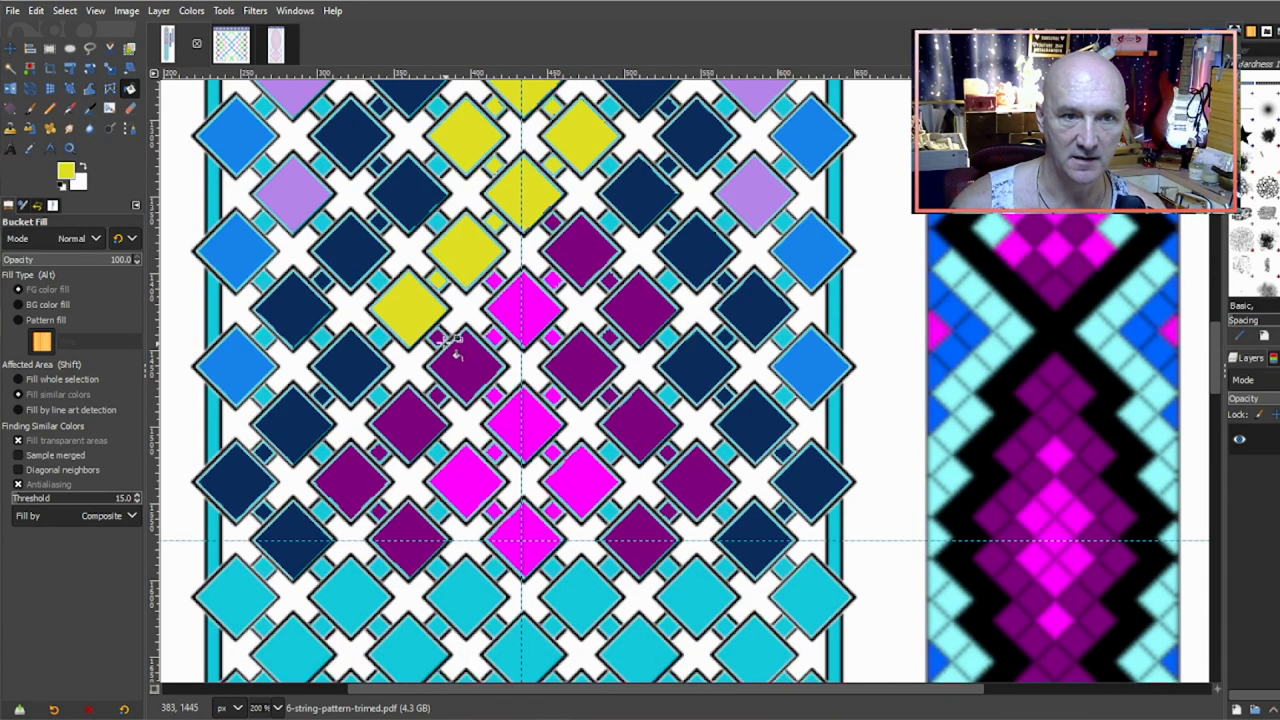
{"action": "left_click", "coordinate": [453, 352]}
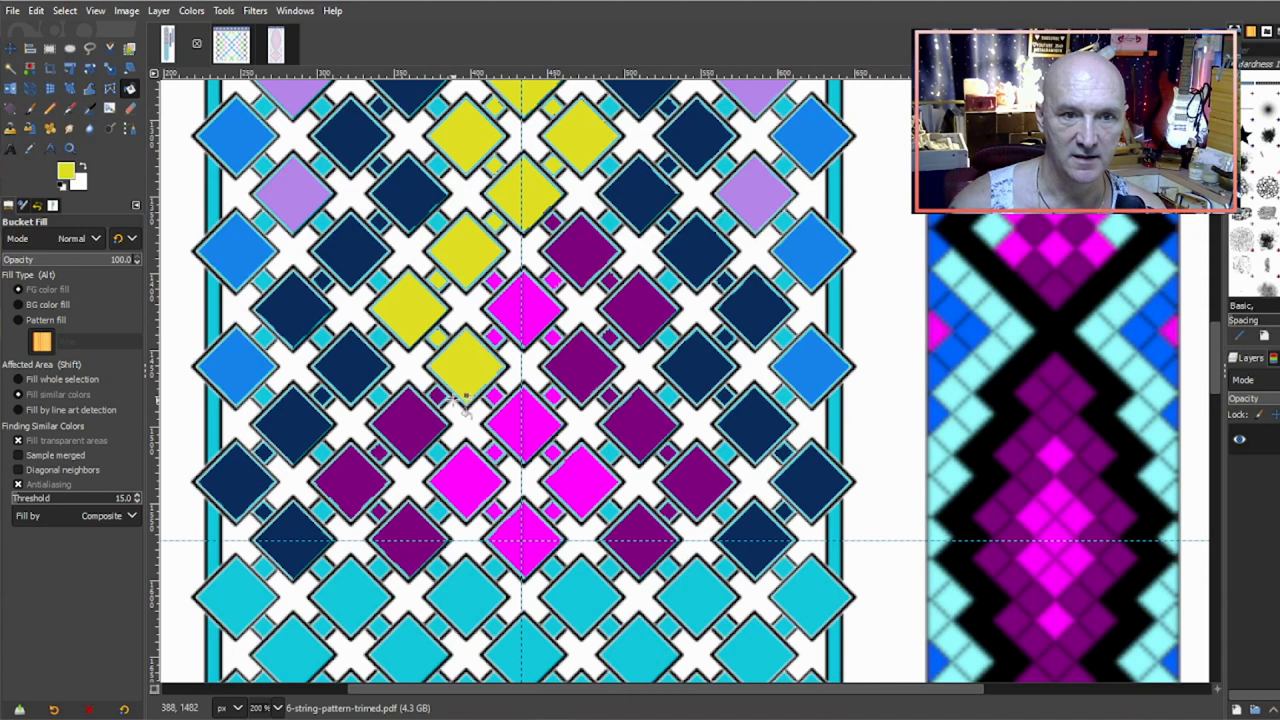
{"action": "left_click", "coordinate": [415, 424]}
{"action": "left_click", "coordinate": [362, 472]}
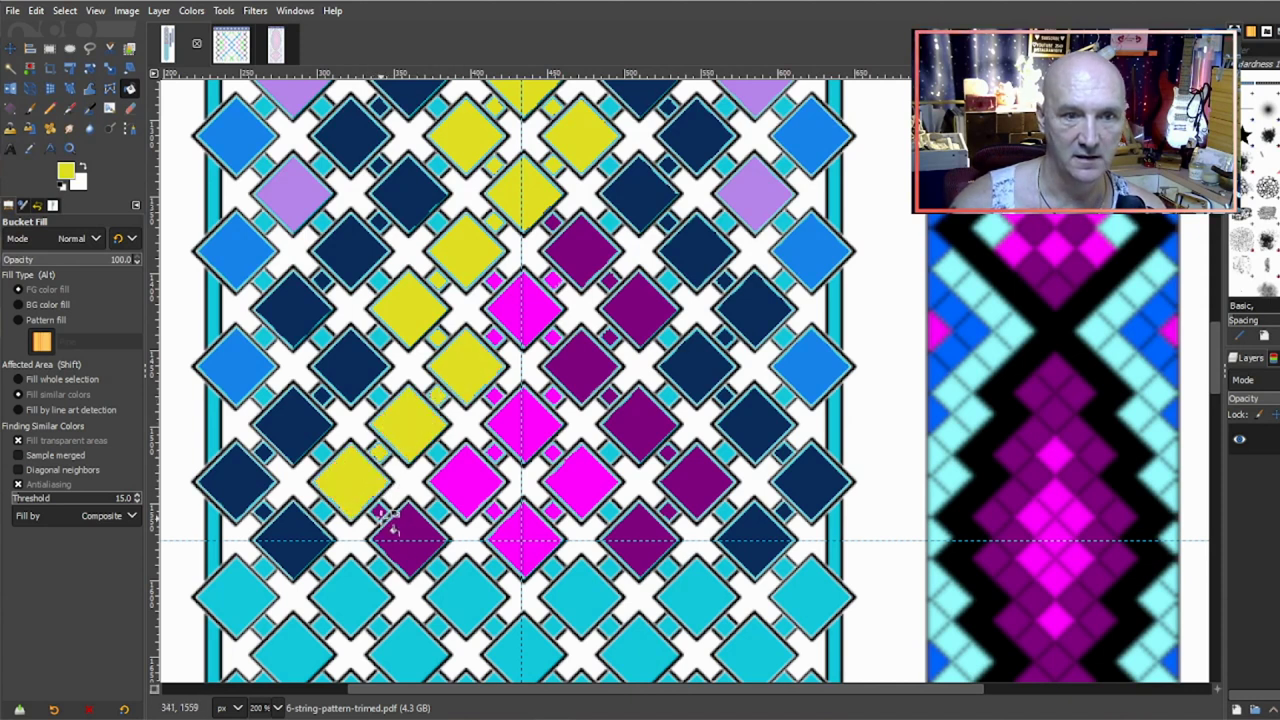
{"action": "left_click", "coordinate": [406, 532]}
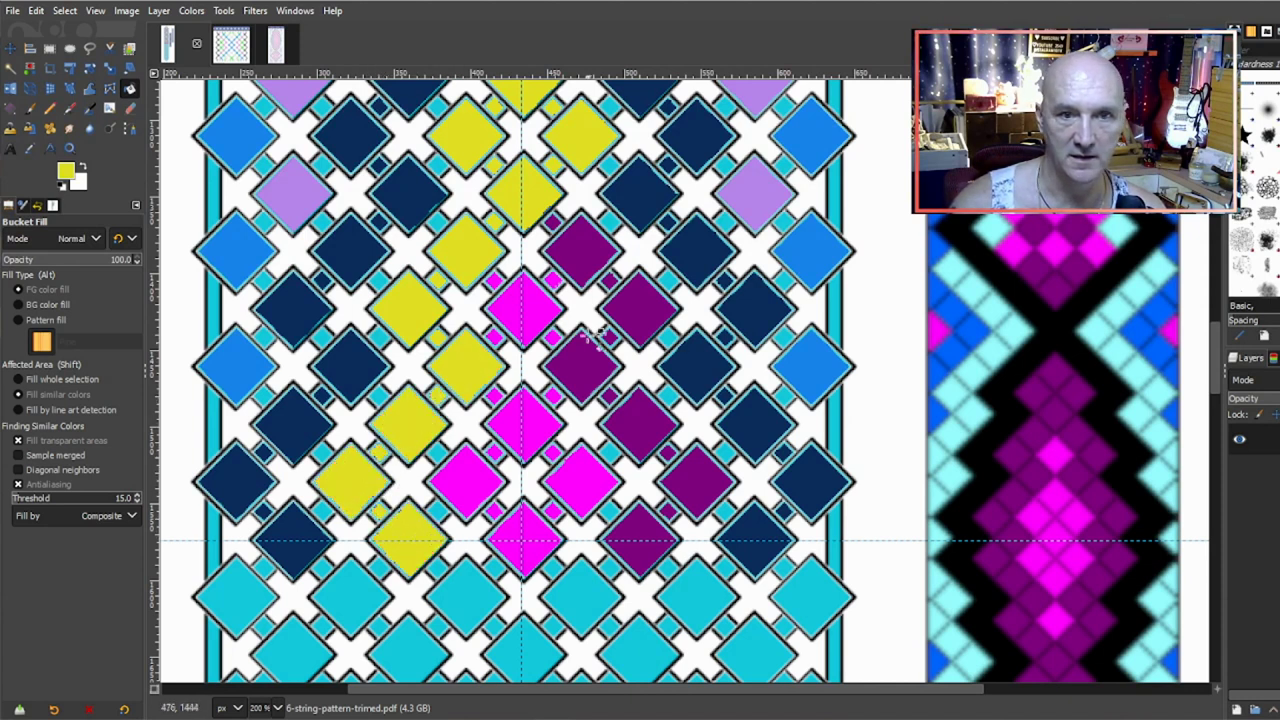
Step: Recolour the purple diamonds and small squares along the motif's right side yellow, down to the horizontal guide
{"action": "left_click", "coordinate": [572, 240]}
{"action": "left_click", "coordinate": [626, 298]}
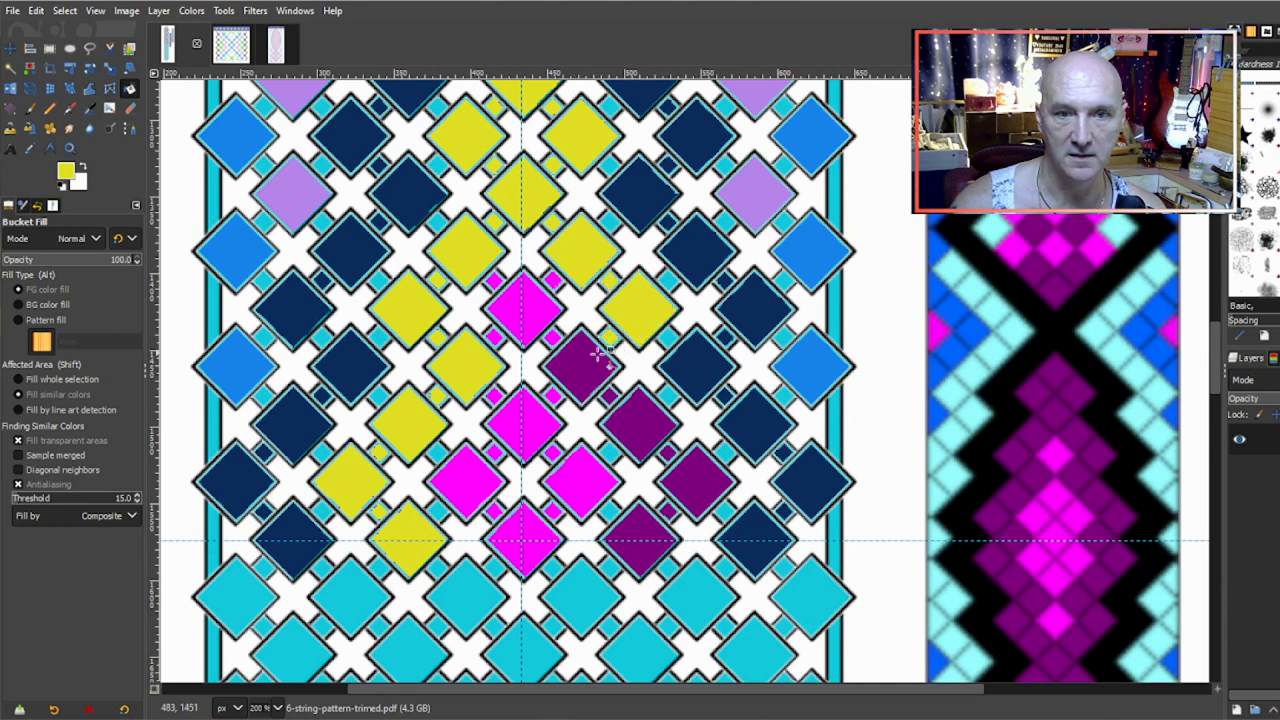
{"action": "left_click", "coordinate": [594, 370]}
{"action": "left_click", "coordinate": [645, 425]}
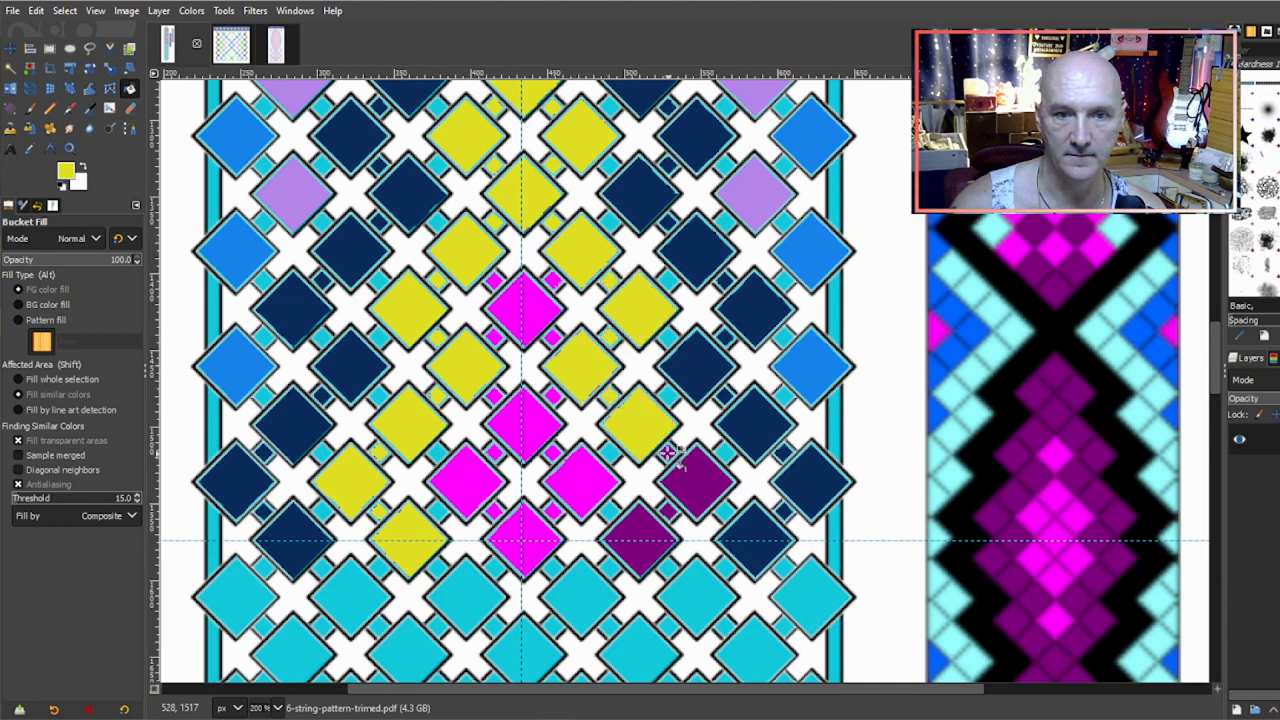
{"action": "left_click", "coordinate": [676, 476]}
{"action": "left_click", "coordinate": [645, 535]}
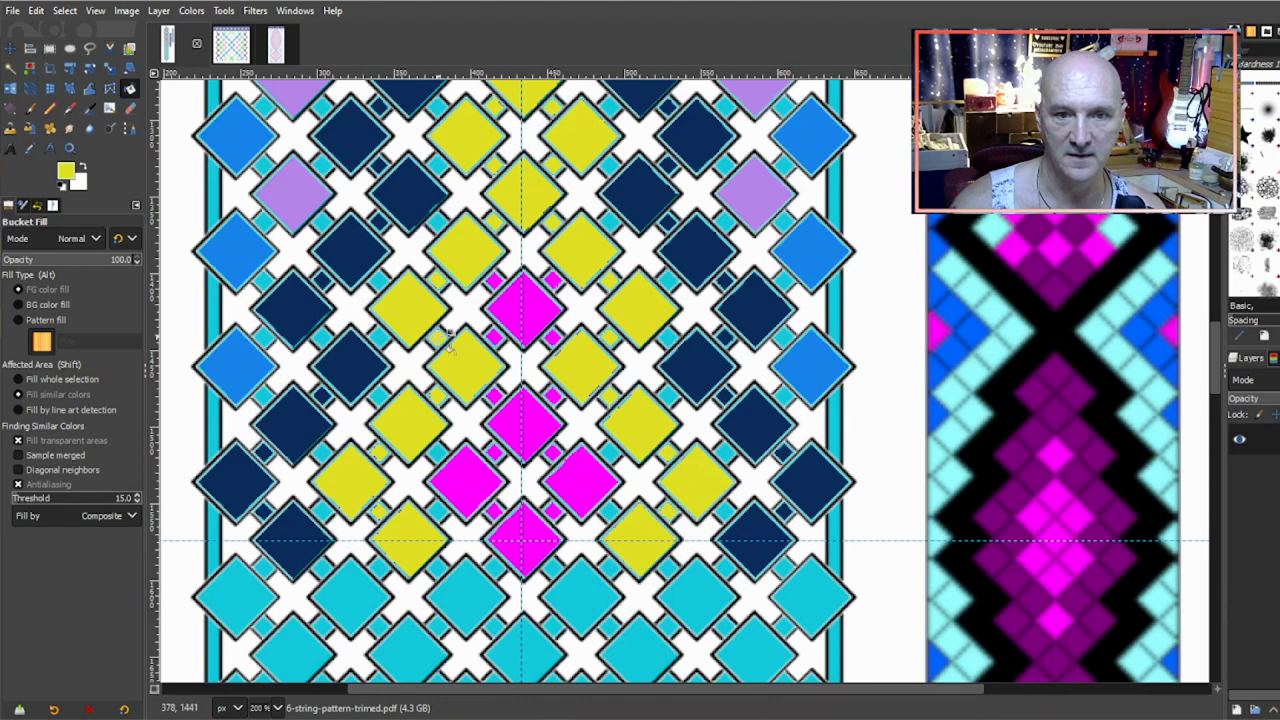
Step: Sample magenta from the motif and fill the small accent squares along the left side between the lowest rhombus and the motif
{"action": "scroll", "coordinate": [436, 340], "scroll_direction": "down", "scroll_amount": 1}
{"action": "scroll", "coordinate": [450, 328], "scroll_direction": "up", "scroll_amount": 15}
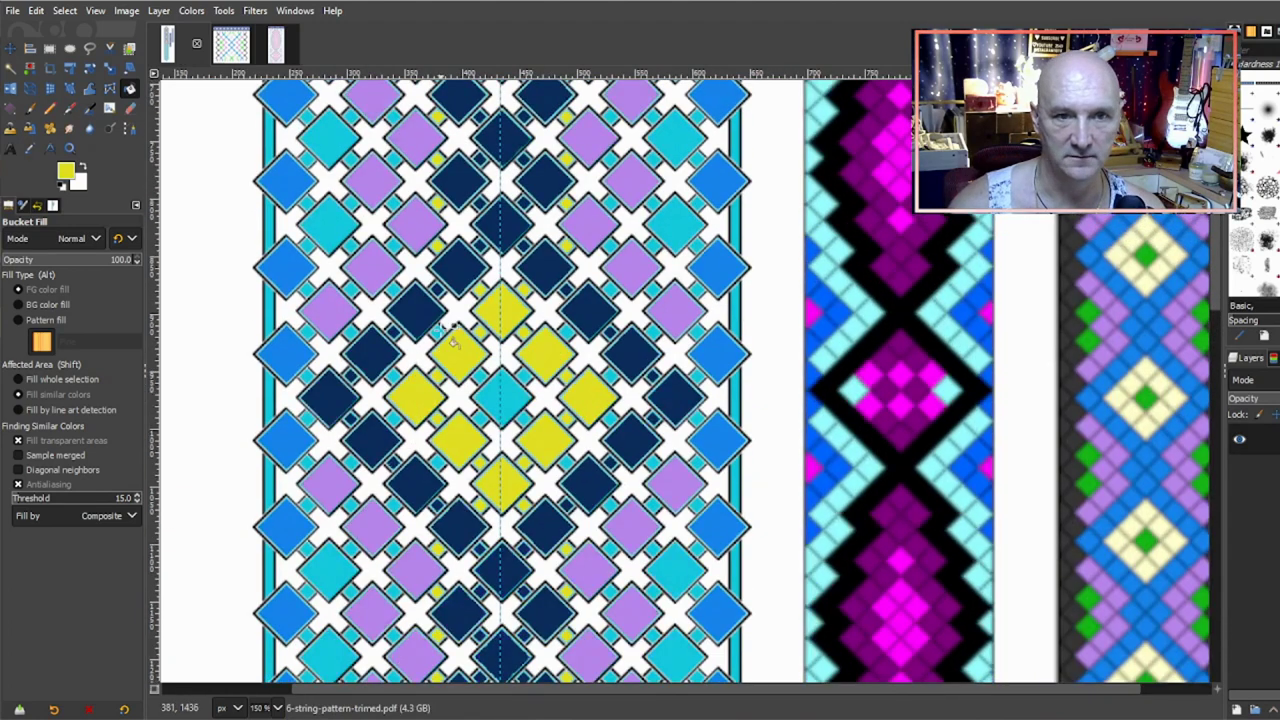
{"action": "scroll", "coordinate": [452, 330], "scroll_direction": "down", "scroll_amount": 15}
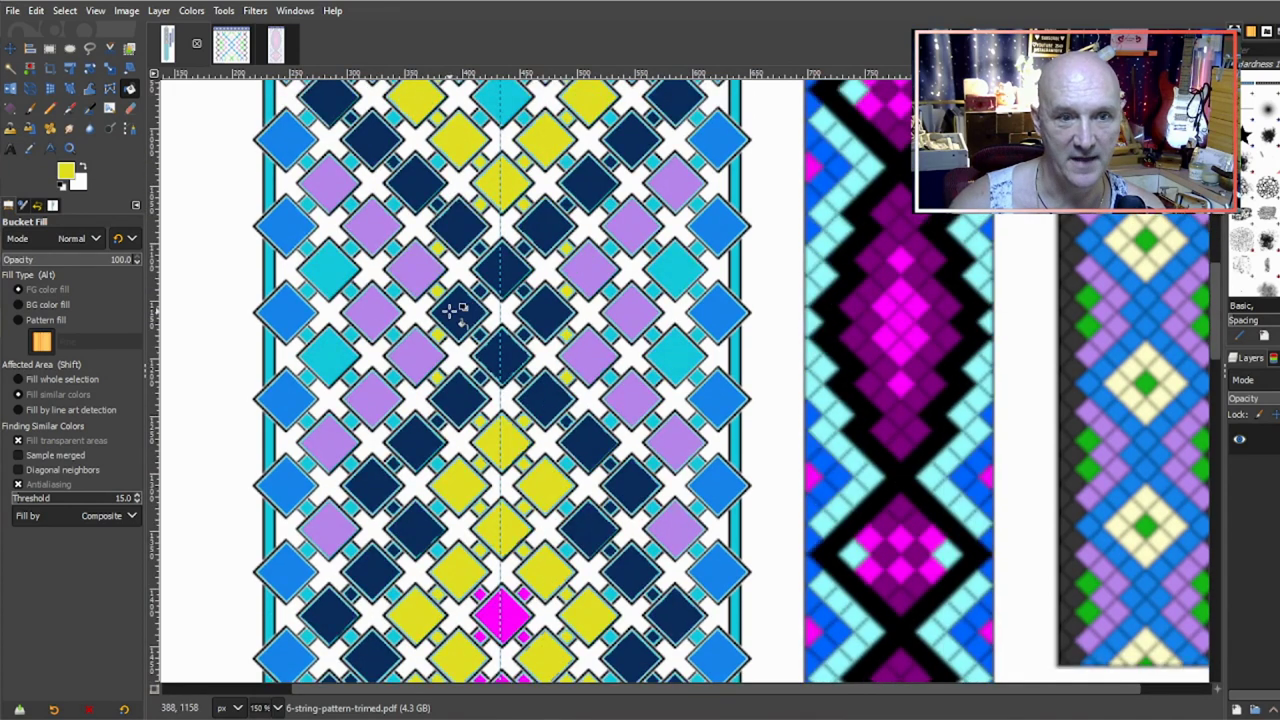
{"action": "left_click", "coordinate": [503, 615], "text": "ctrl"}
{"action": "left_click", "coordinate": [437, 548]}
{"action": "left_click", "coordinate": [437, 508]}
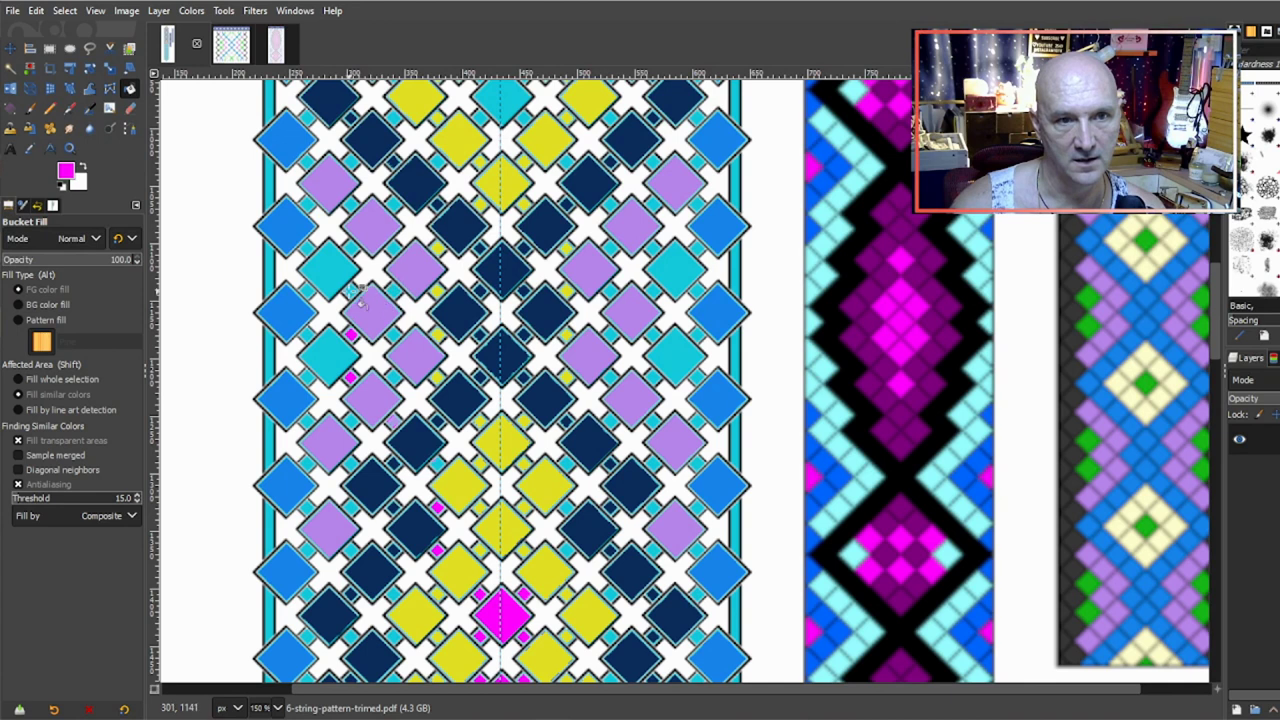
{"action": "left_click", "coordinate": [351, 247]}
{"action": "left_click", "coordinate": [393, 204]}
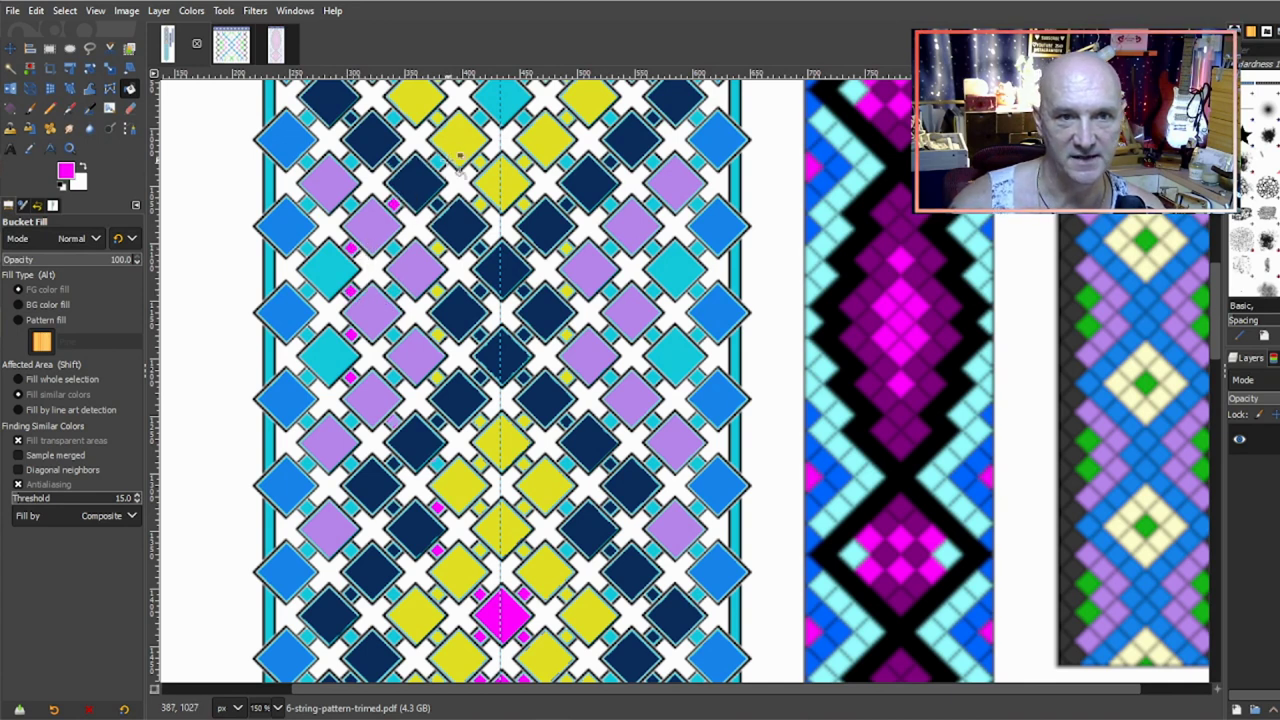
Step: Fill the lowest rhombus's centre diamond in magenta and mirror the small magenta accent squares on the right side
{"action": "left_click", "coordinate": [508, 98]}
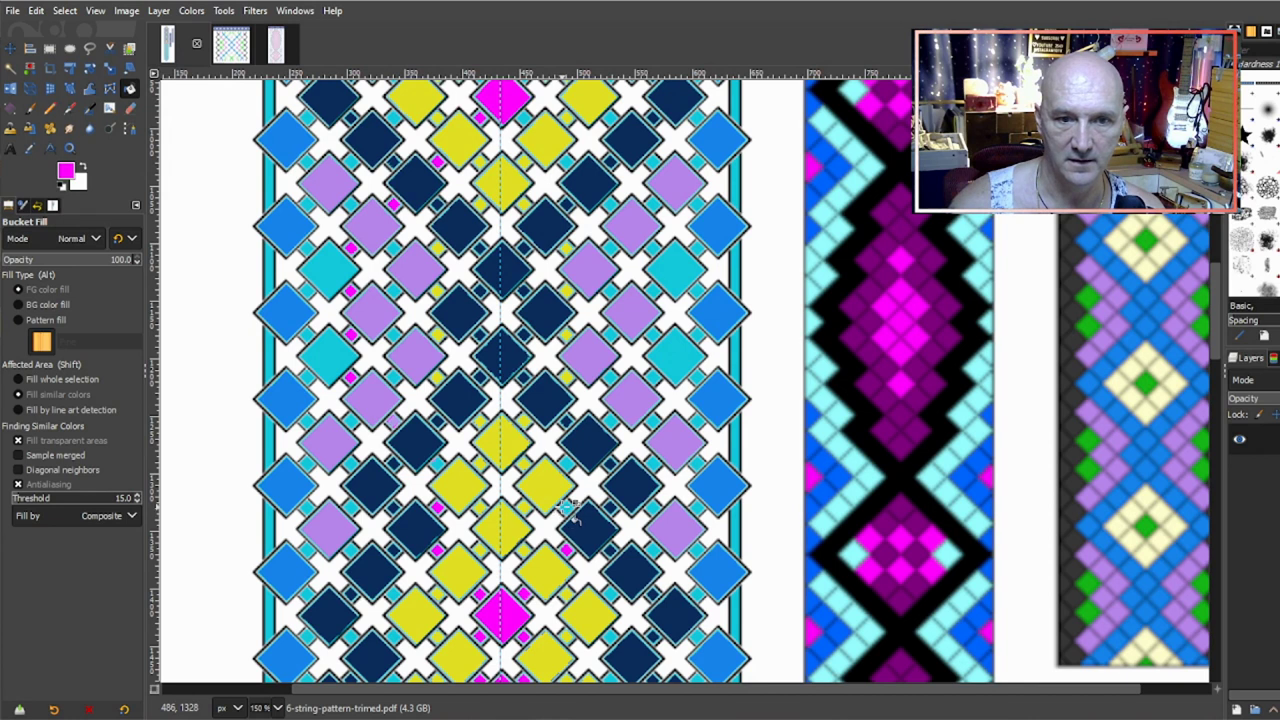
{"action": "left_click", "coordinate": [567, 463]}
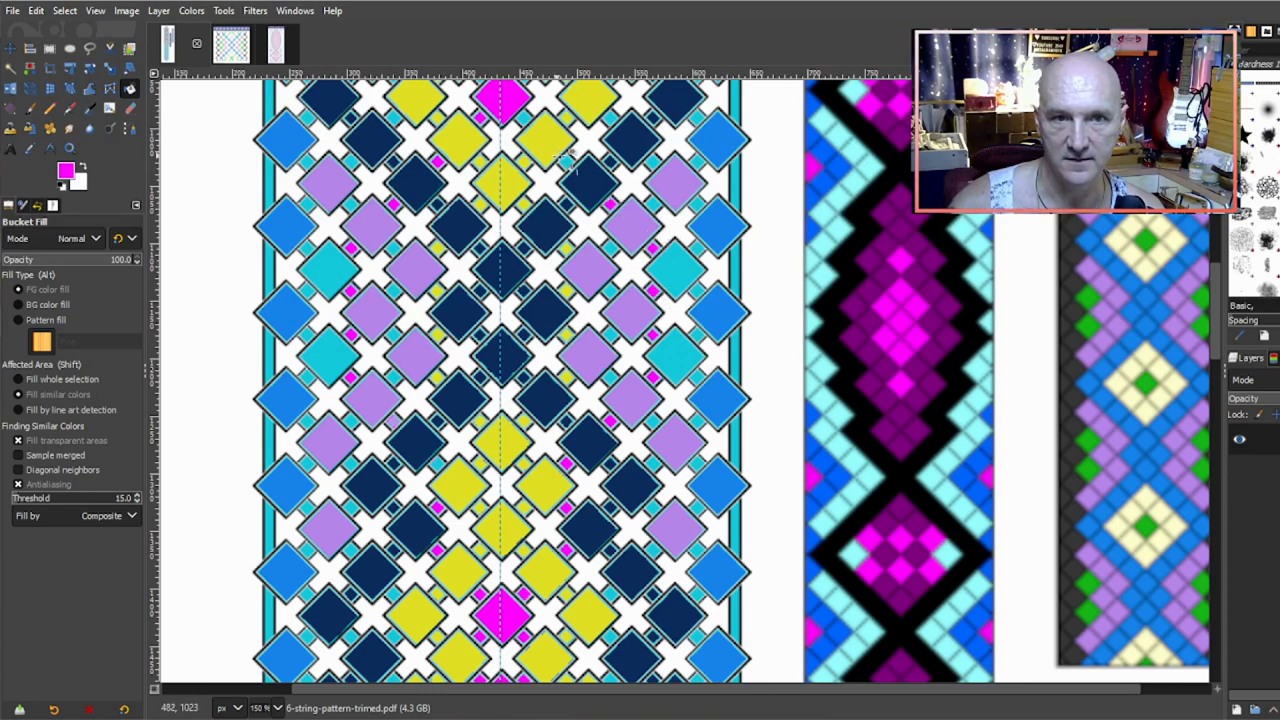
Step: Fill the centre diamonds of the middle and top rhombi in magenta
{"action": "scroll", "coordinate": [520, 250], "scroll_direction": "up", "scroll_amount": 5}
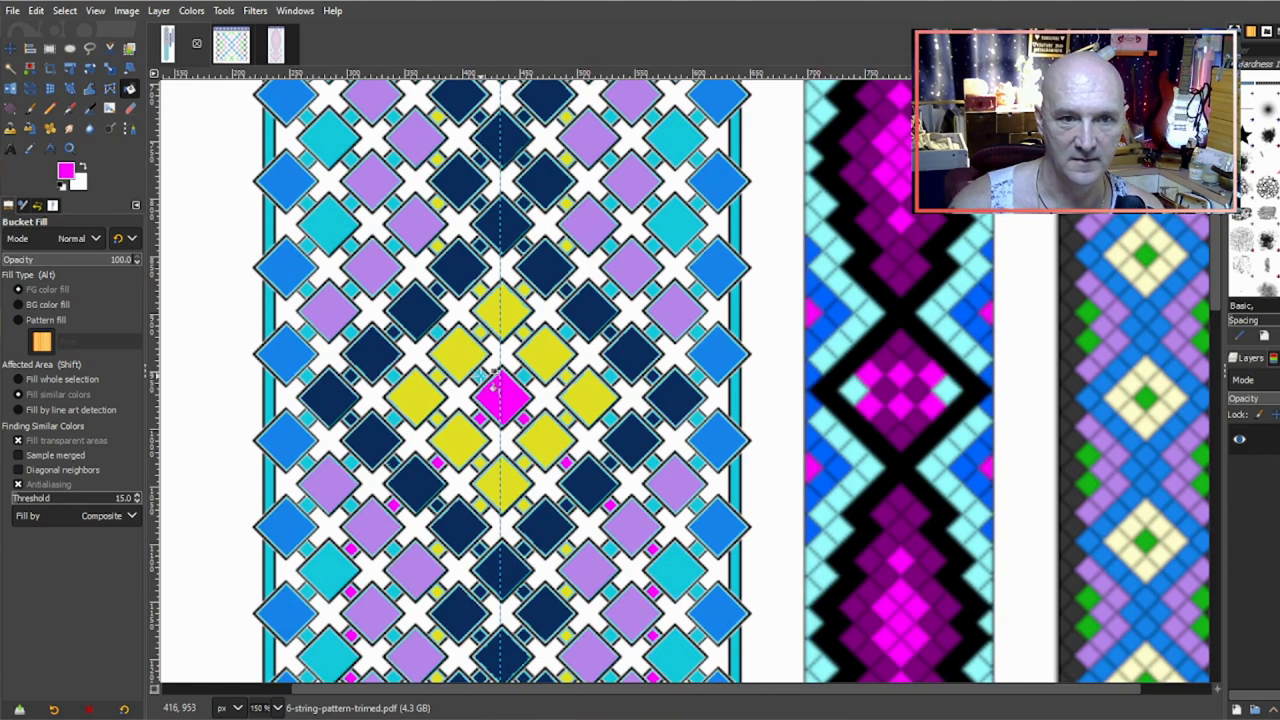
{"action": "scroll", "coordinate": [520, 398], "scroll_direction": "up", "scroll_amount": 9}
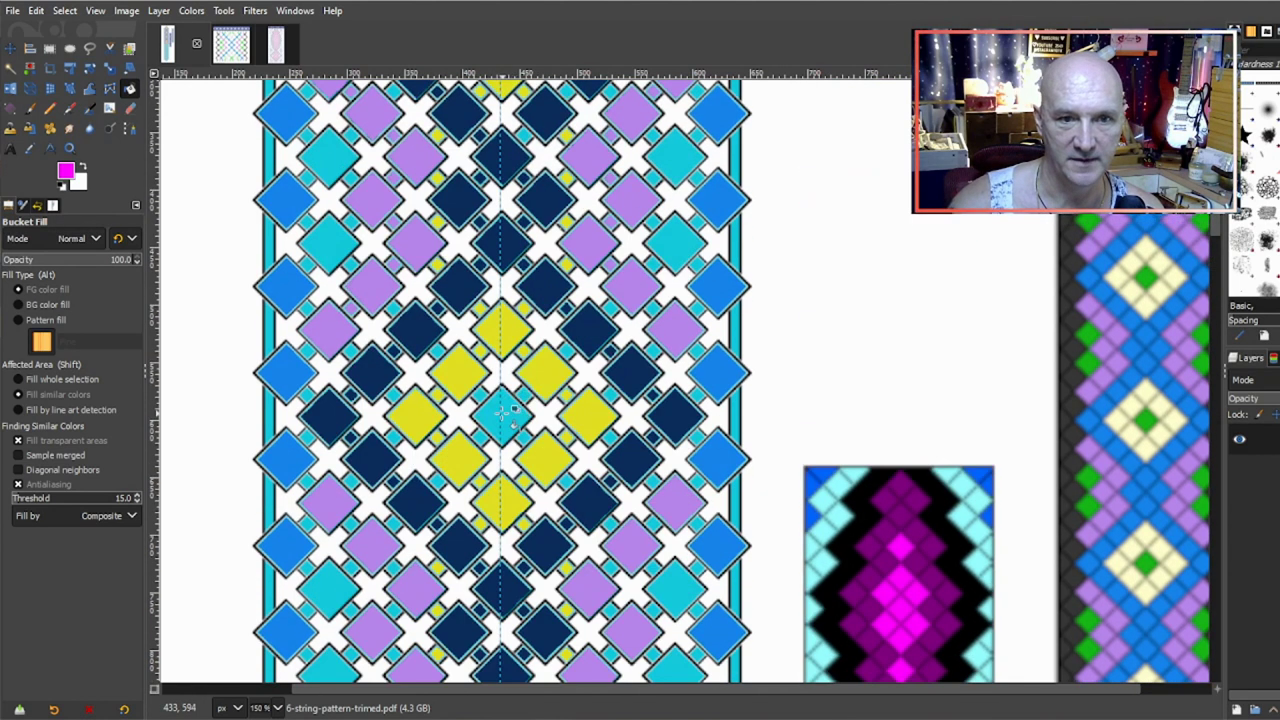
{"action": "left_click", "coordinate": [495, 275]}
{"action": "scroll", "coordinate": [495, 280], "scroll_direction": "down", "scroll_amount": 3}
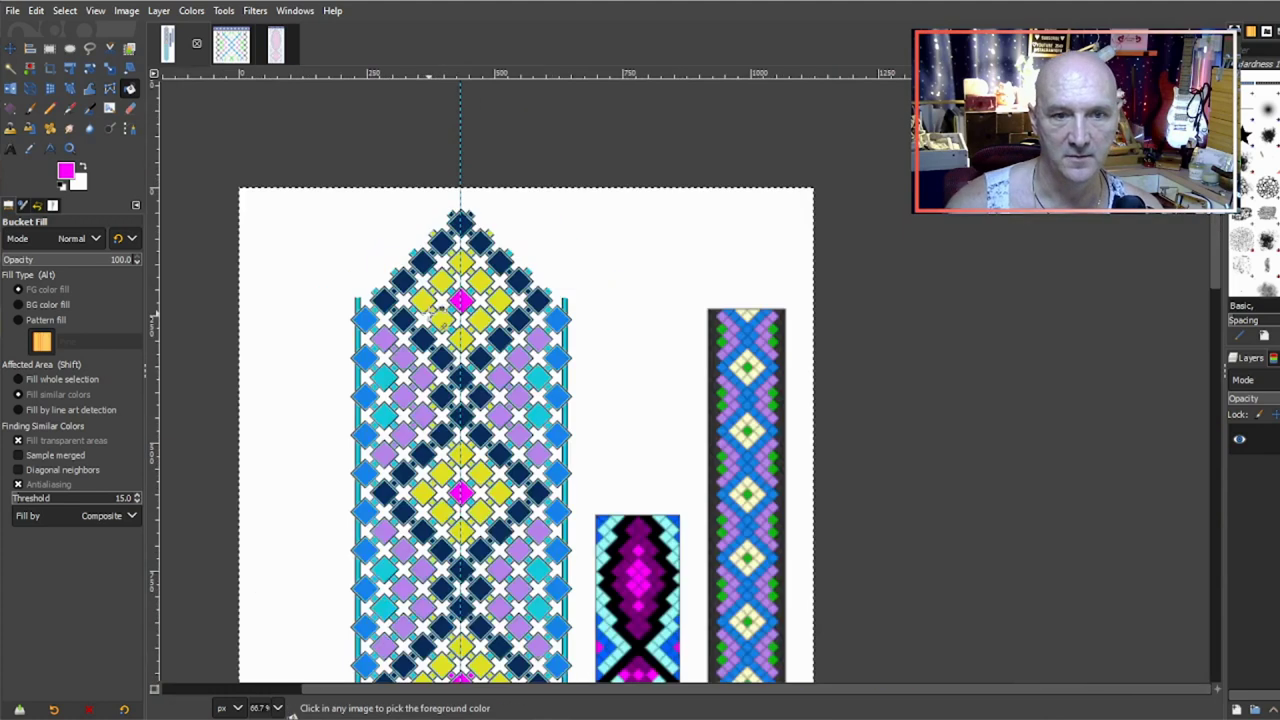
{"action": "scroll", "coordinate": [317, 400], "scroll_direction": "down", "scroll_amount": 3}
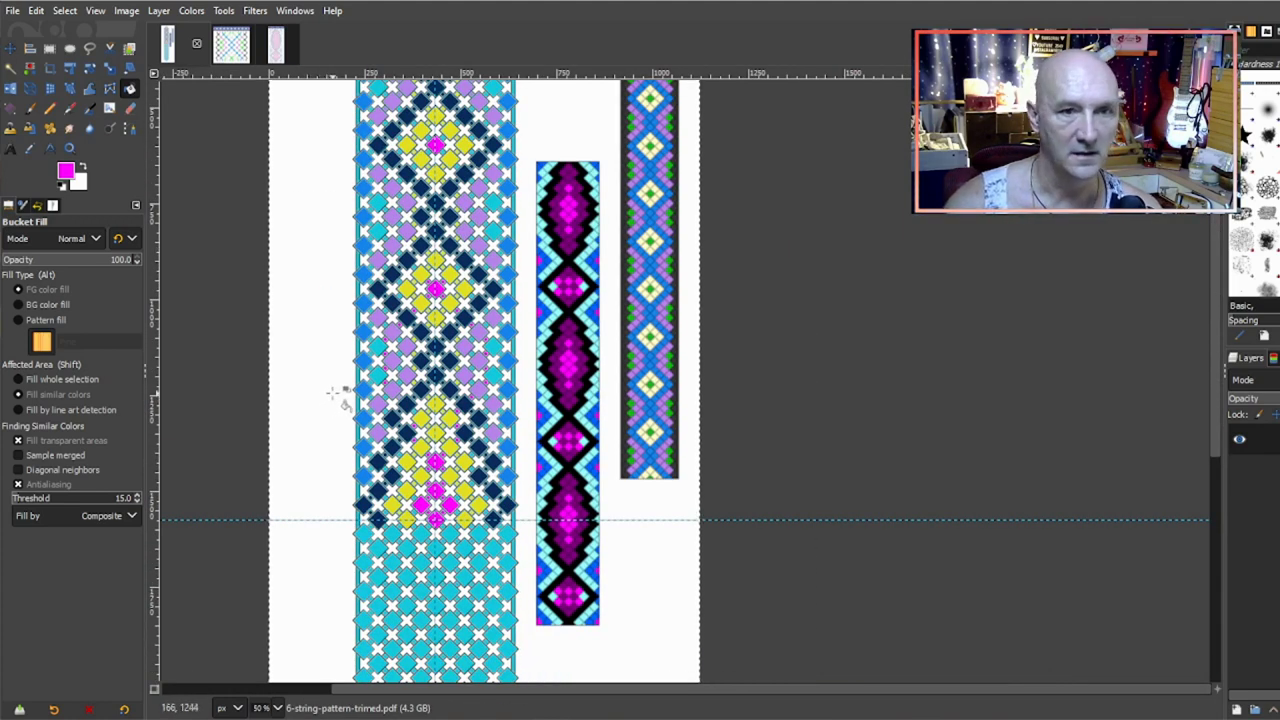
{"action": "scroll", "coordinate": [335, 395], "scroll_direction": "up", "scroll_amount": 3}
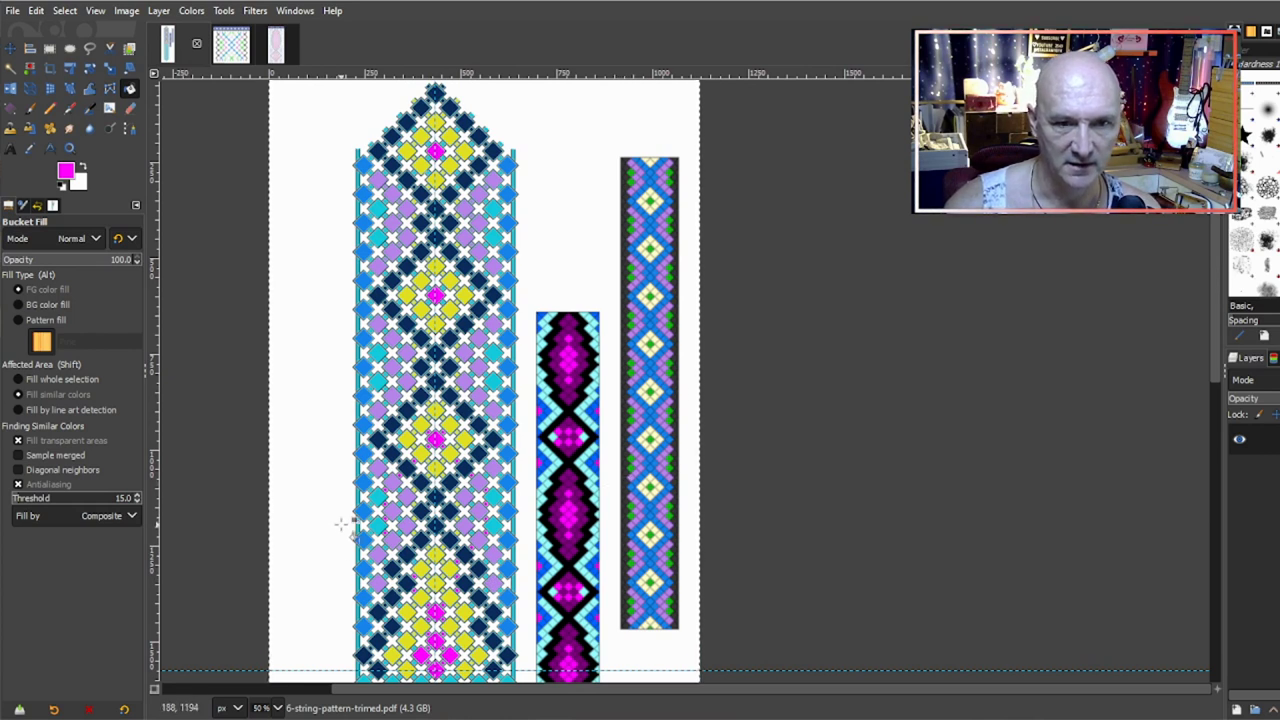
{"action": "scroll", "coordinate": [343, 526], "scroll_direction": "down", "scroll_amount": 3}
{"action": "scroll", "coordinate": [447, 420], "scroll_direction": "up", "scroll_amount": 2}
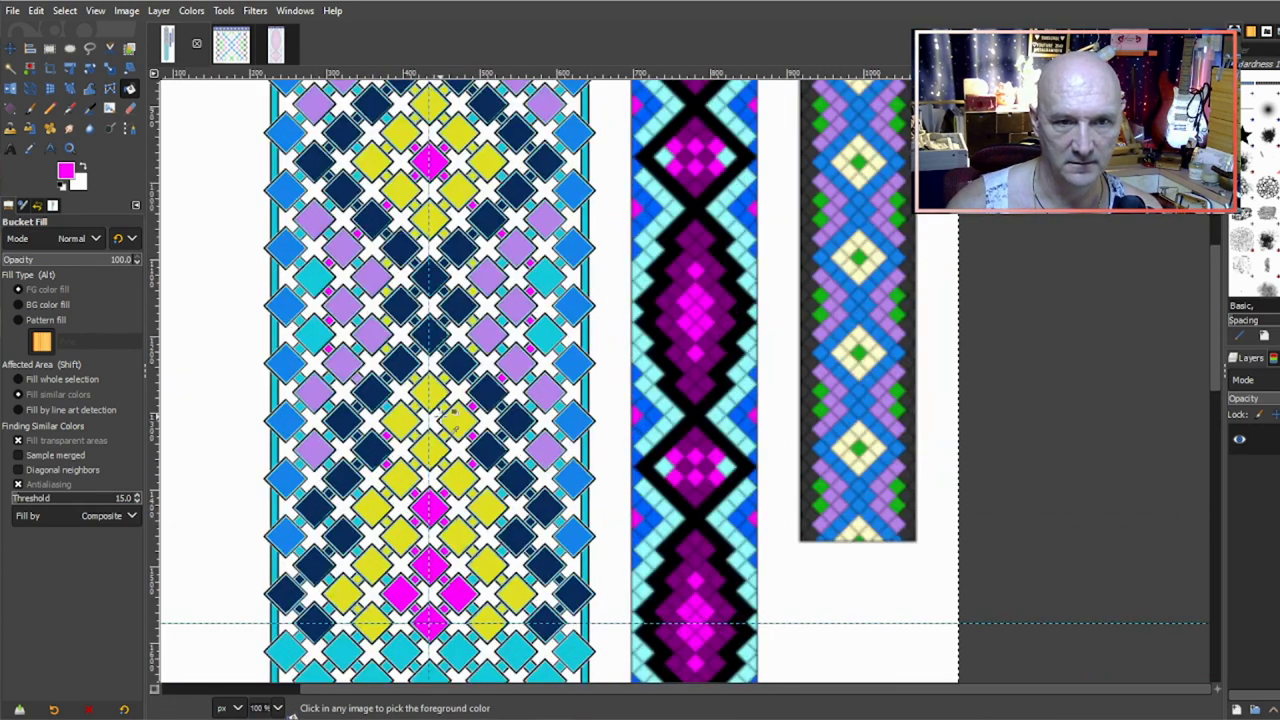
Step: Sample dark purple from the reference bracelet and fill the four cyan side diamonds just above the lowest rhombus motif
{"action": "left_click", "coordinate": [672, 352], "text": "ctrl"}
{"action": "left_click", "coordinate": [548, 333]}
{"action": "left_click", "coordinate": [548, 278]}
{"action": "left_click", "coordinate": [316, 333]}
{"action": "left_click", "coordinate": [316, 278]}
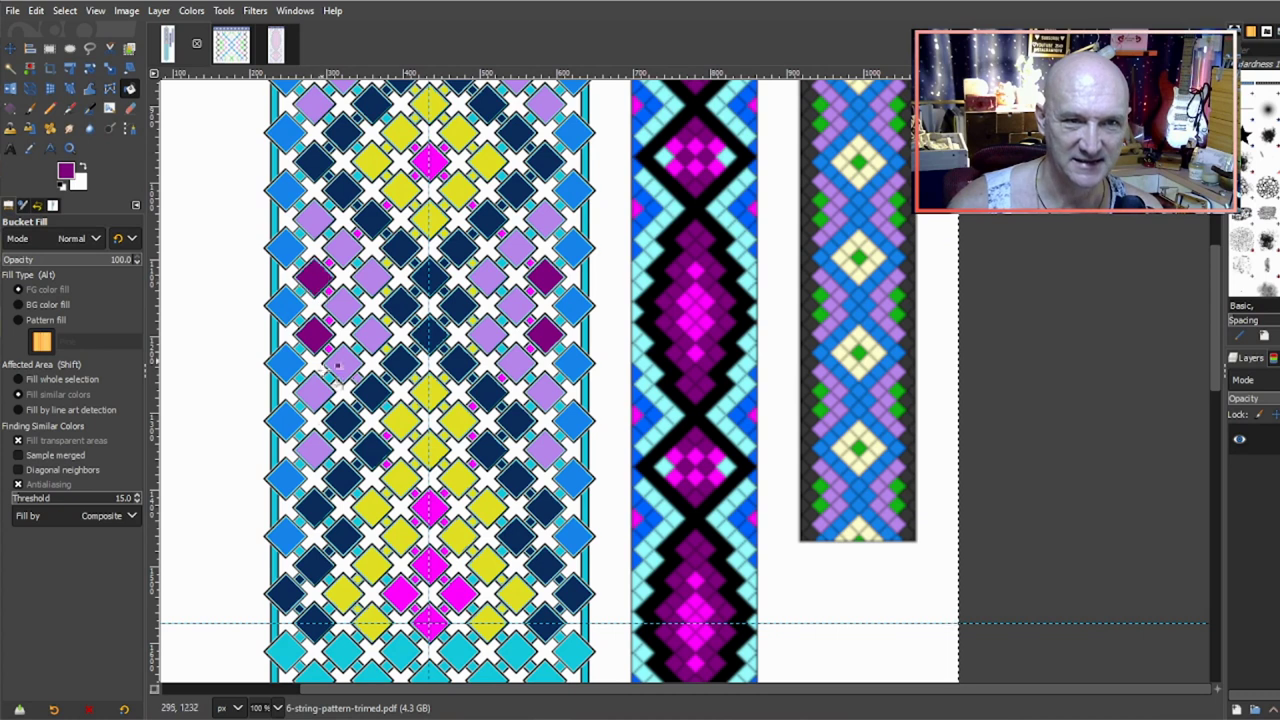
Step: Fill the four cyan side diamonds between the middle rhombi in the same dark purple
{"action": "scroll", "coordinate": [338, 430], "scroll_direction": "up", "scroll_amount": 5}
{"action": "left_click", "coordinate": [318, 343]}
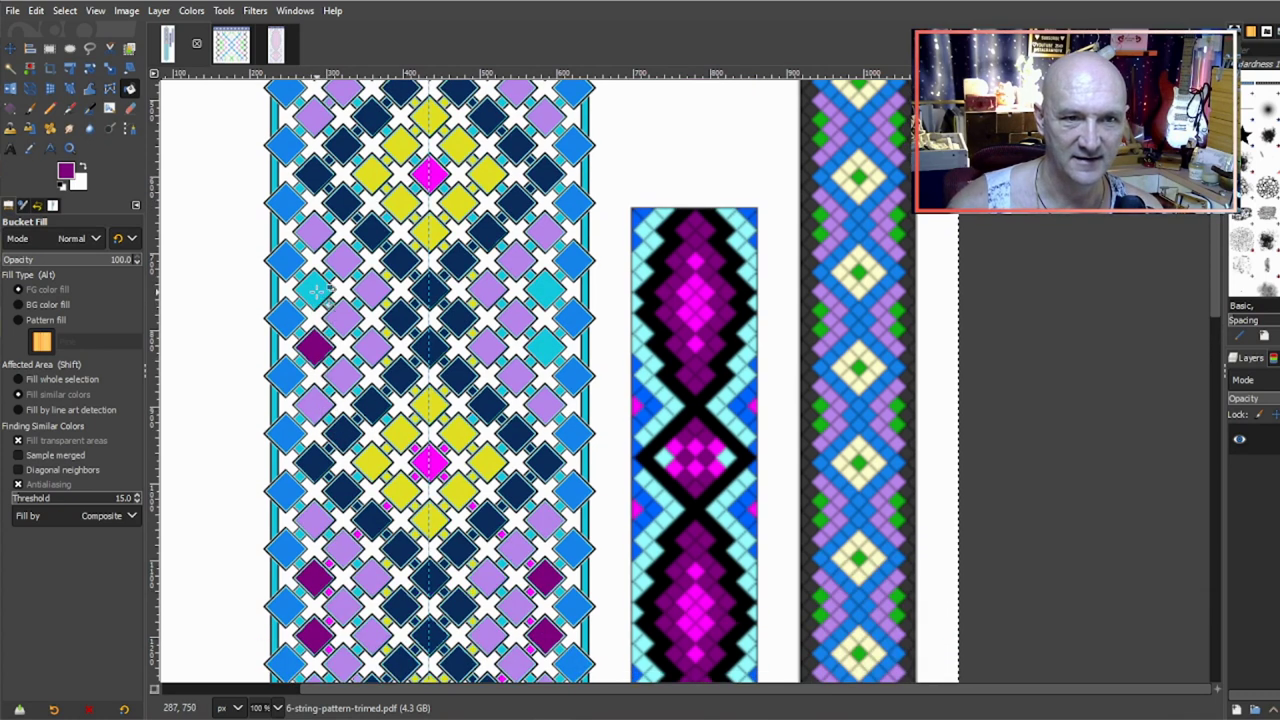
{"action": "left_click", "coordinate": [318, 289]}
{"action": "left_click", "coordinate": [546, 347]}
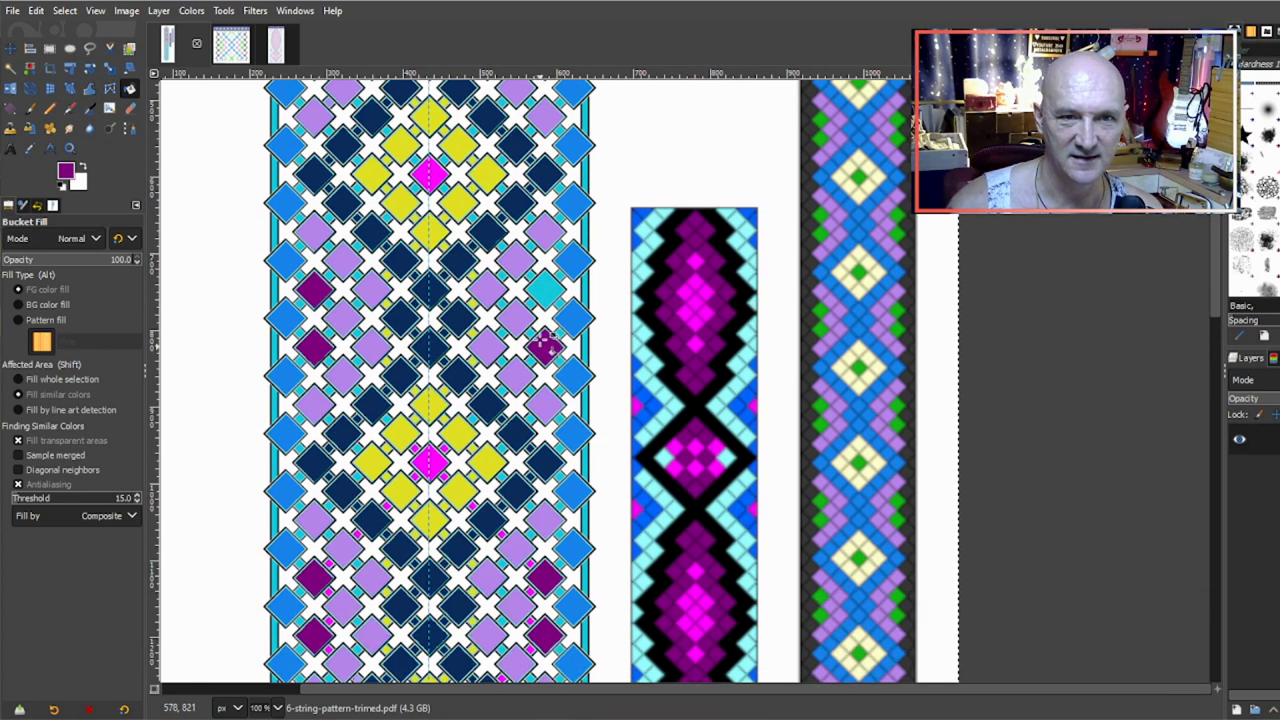
{"action": "left_click", "coordinate": [546, 289]}
Step: Fill the remaining four cyan side diamonds below the top rhombus in dark purple
{"action": "scroll", "coordinate": [560, 310], "scroll_direction": "up", "scroll_amount": 5}
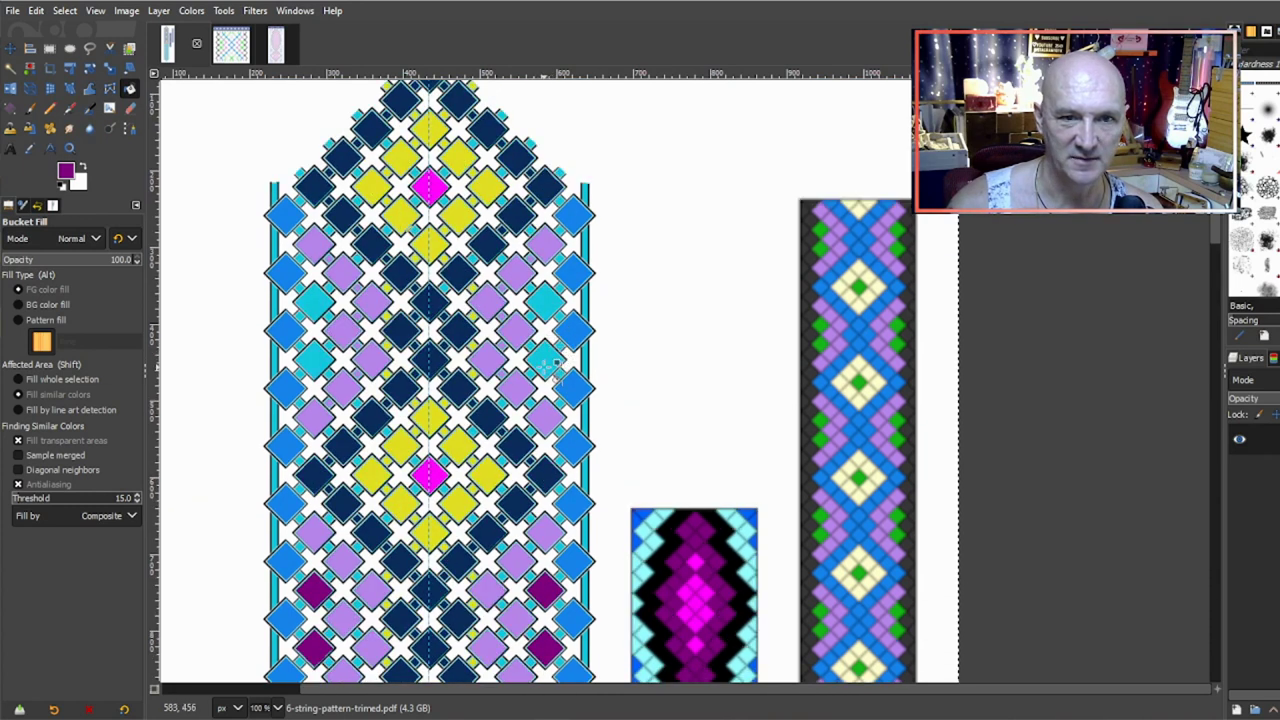
{"action": "left_click", "coordinate": [546, 359]}
{"action": "left_click", "coordinate": [546, 302]}
{"action": "left_click", "coordinate": [314, 357]}
{"action": "left_click", "coordinate": [314, 300]}
Step: Select all the yellow areas of the pattern by colour
{"action": "scroll", "coordinate": [428, 474], "scroll_direction": "up", "scroll_amount": 1}
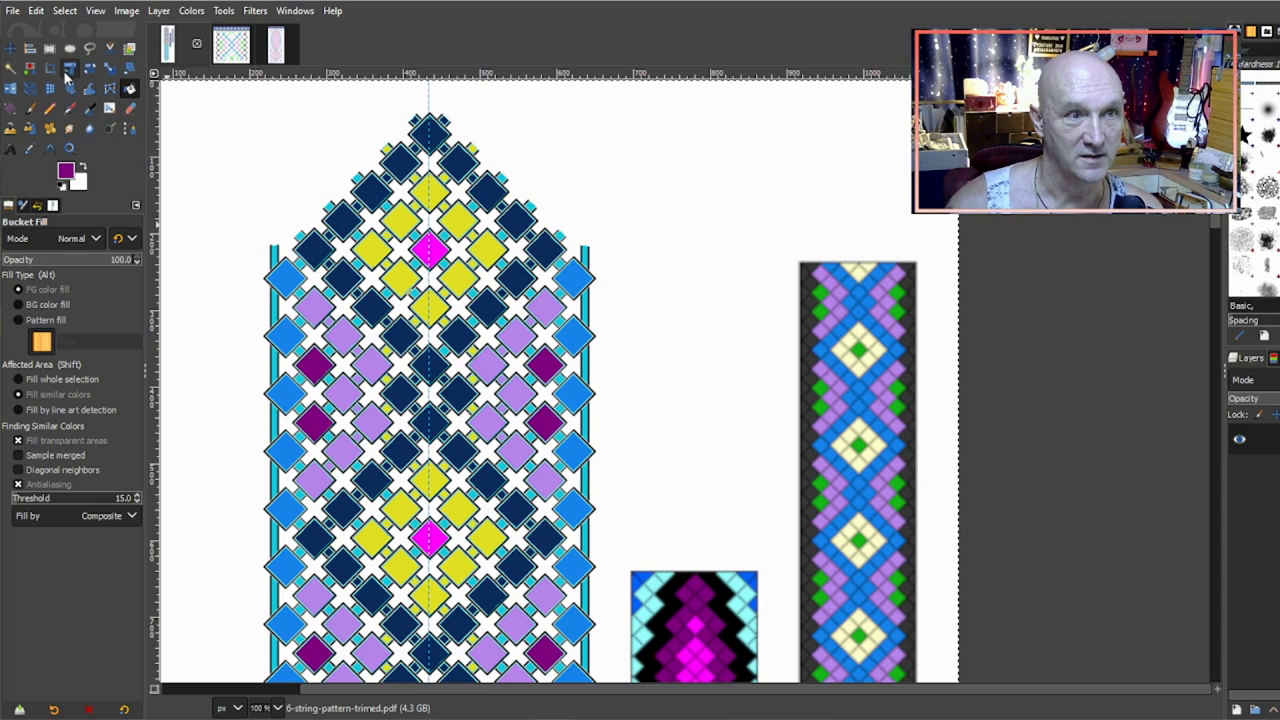
{"action": "left_click", "coordinate": [34, 69]}
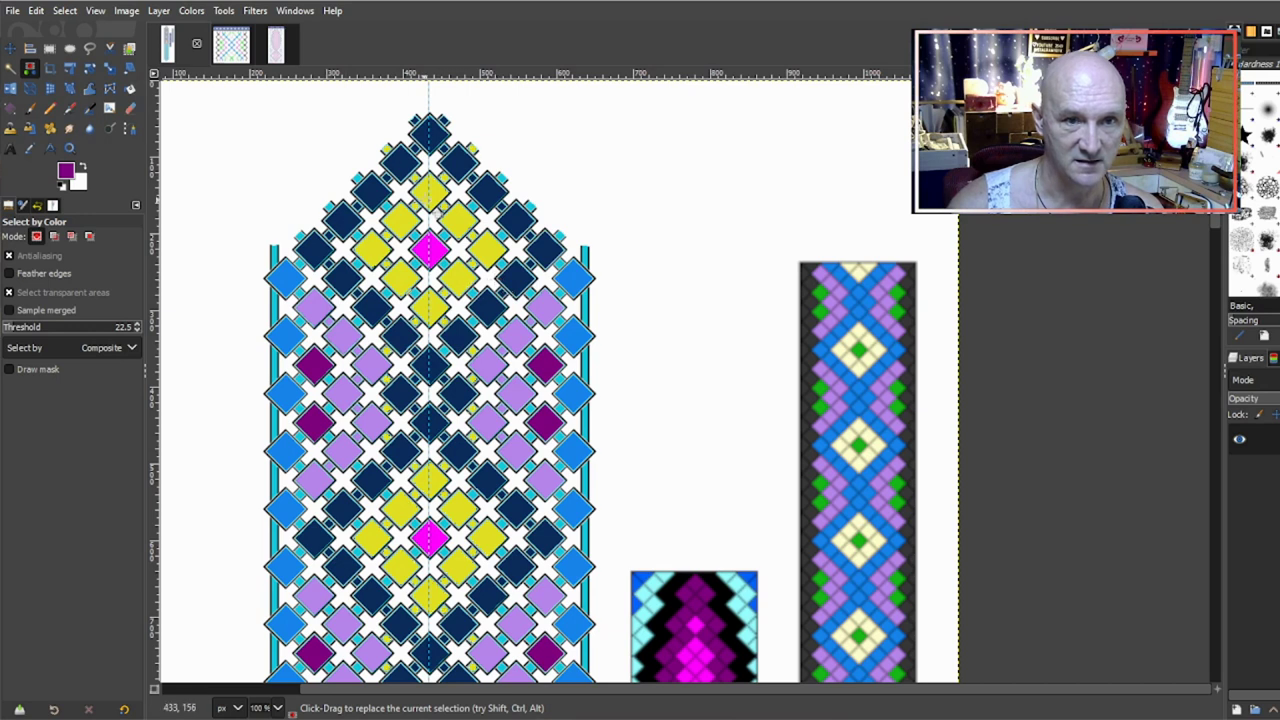
{"action": "scroll", "coordinate": [432, 247], "scroll_direction": "down", "scroll_amount": 5}
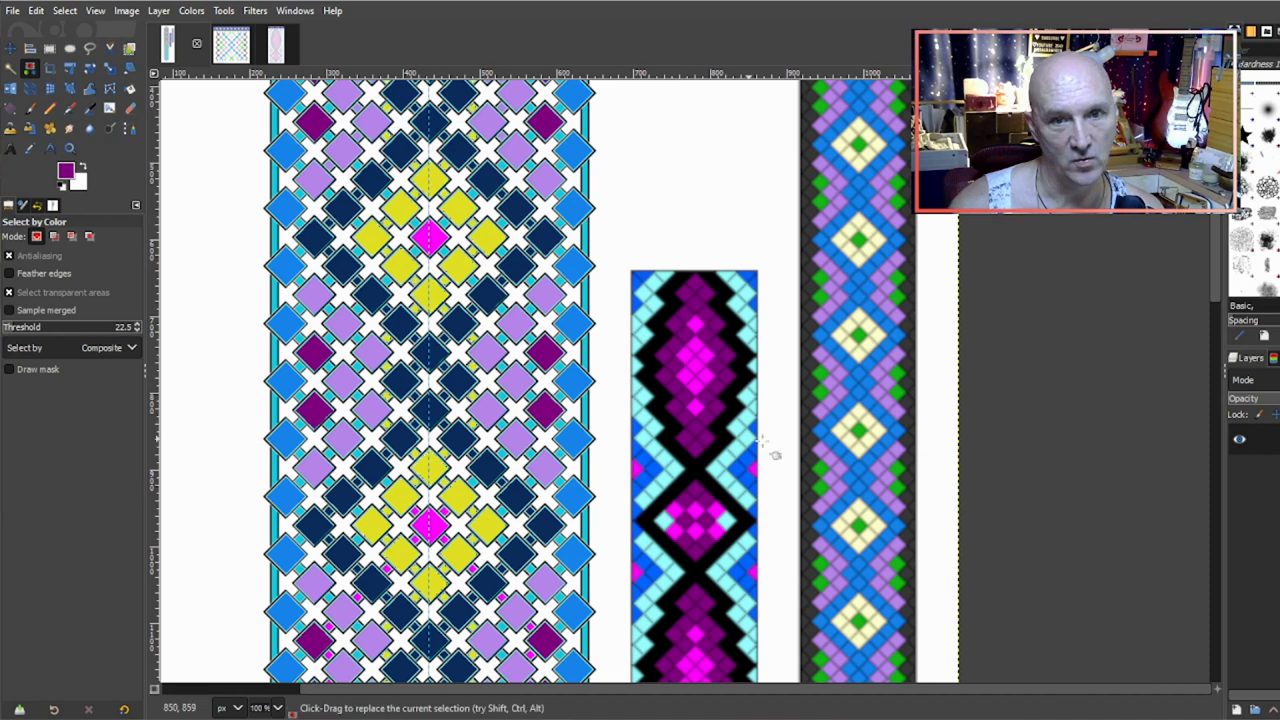
Step: Try filling the whole yellow selection with pinkish magenta d032d0, and undo the fill
{"action": "left_click", "coordinate": [64, 176]}
{"action": "left_click_drag", "start_coordinate": [212, 143], "coordinate": [211, 95]}
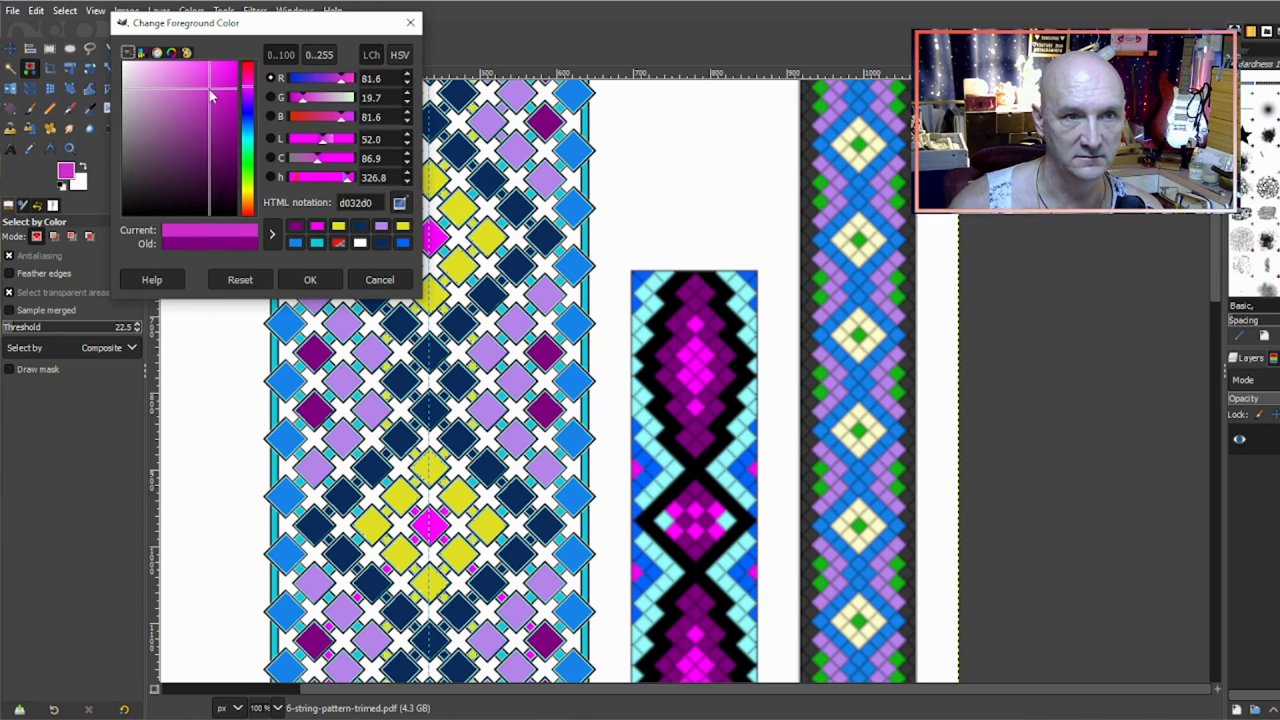
{"action": "left_click", "coordinate": [310, 280]}
{"action": "left_click", "coordinate": [131, 88]}
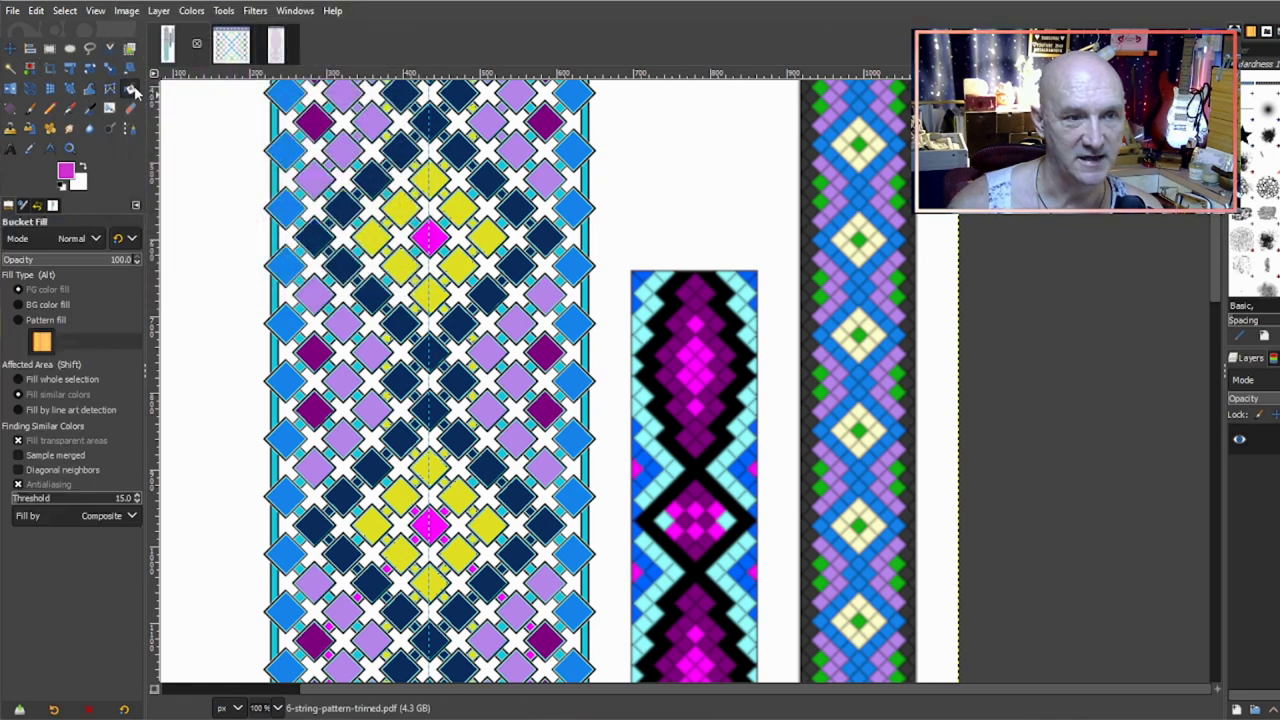
{"action": "left_click", "coordinate": [19, 380]}
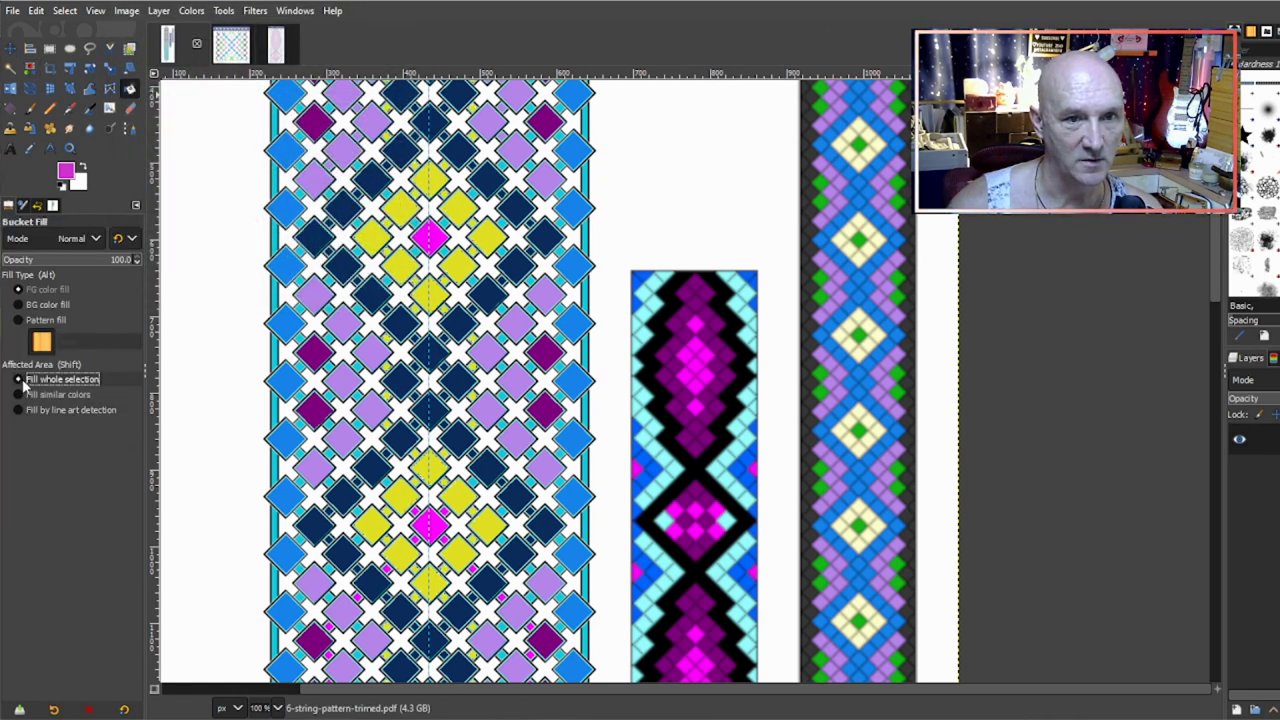
{"action": "left_click", "coordinate": [435, 291]}
{"action": "scroll", "coordinate": [435, 291], "scroll_direction": "down", "scroll_amount": 10}
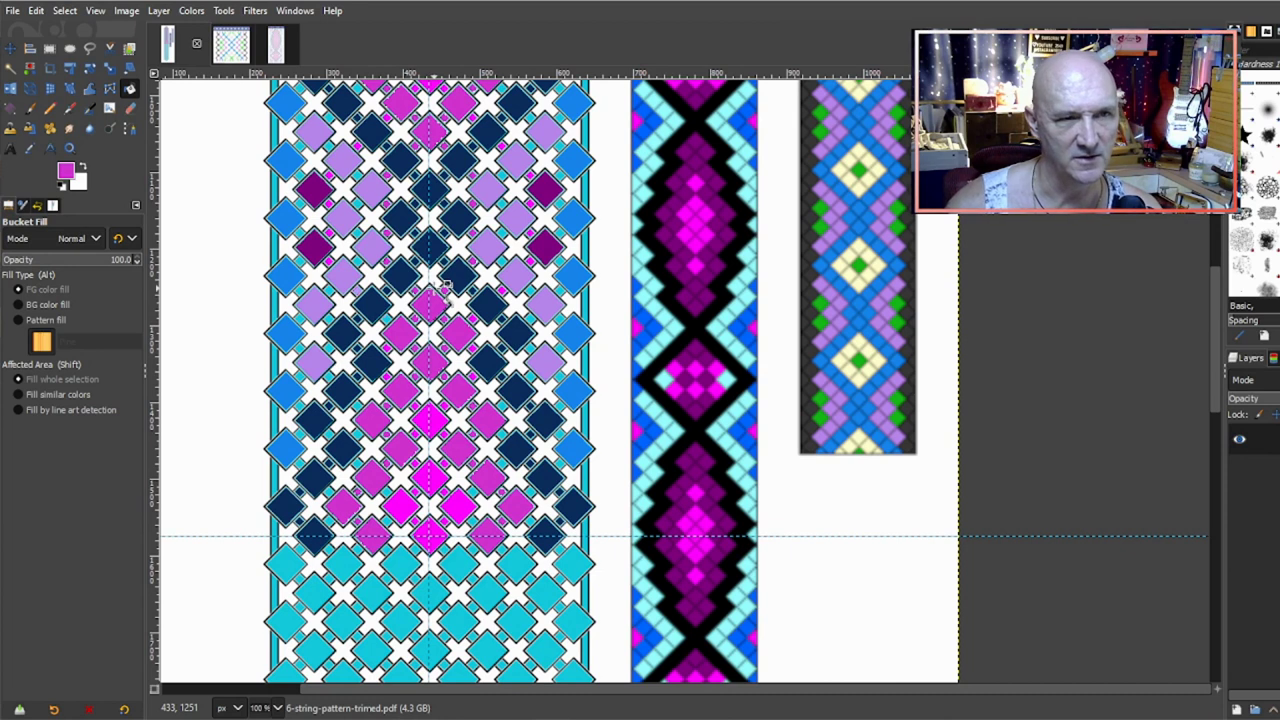
{"action": "key", "text": "ctrl+z"}
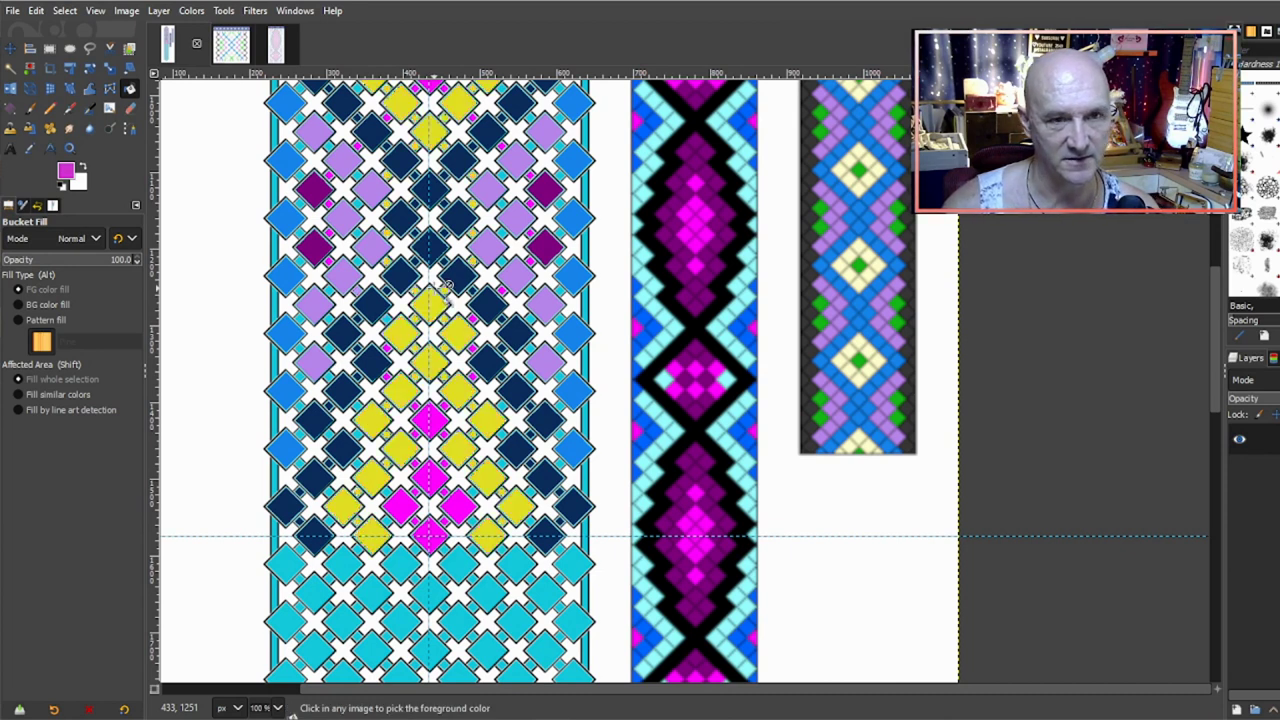
Step: Set the foreground colour to red db354f and fill the whole yellow selection with it
{"action": "left_click", "coordinate": [66, 172]}
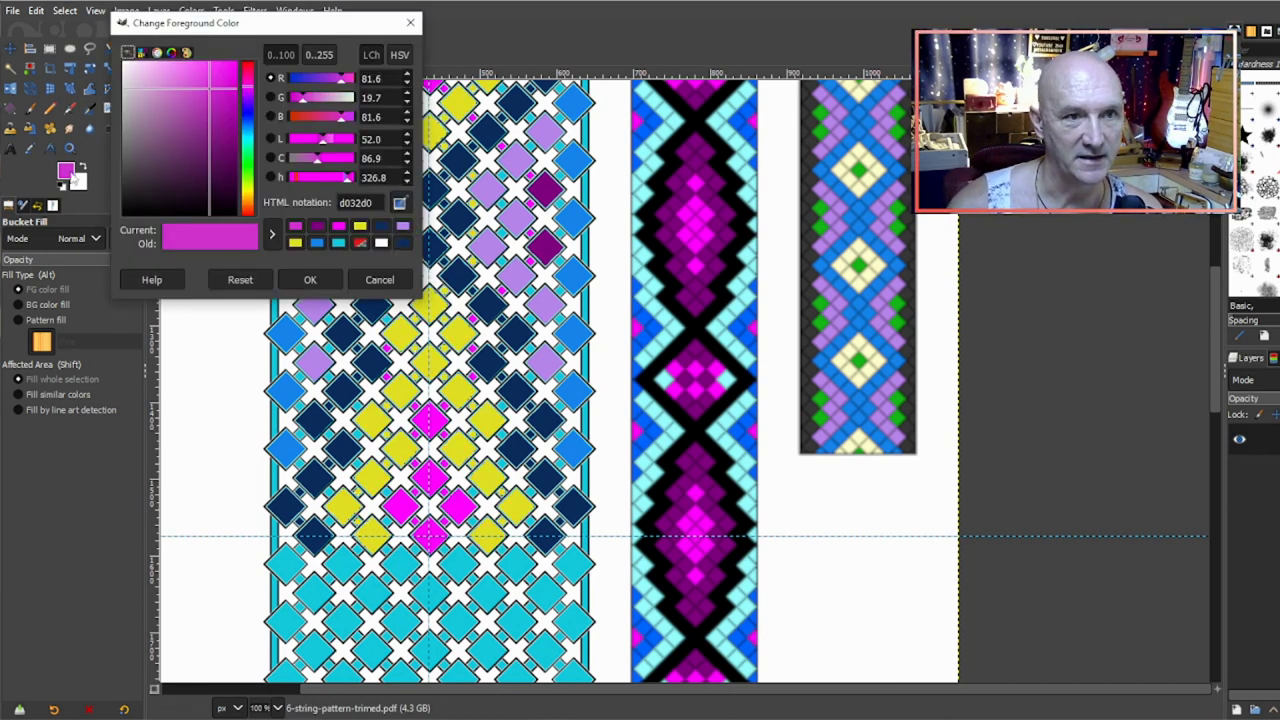
{"action": "left_click_drag", "start_coordinate": [316, 118], "coordinate": [310, 118]}
{"action": "left_click_drag", "start_coordinate": [225, 118], "coordinate": [210, 88]}
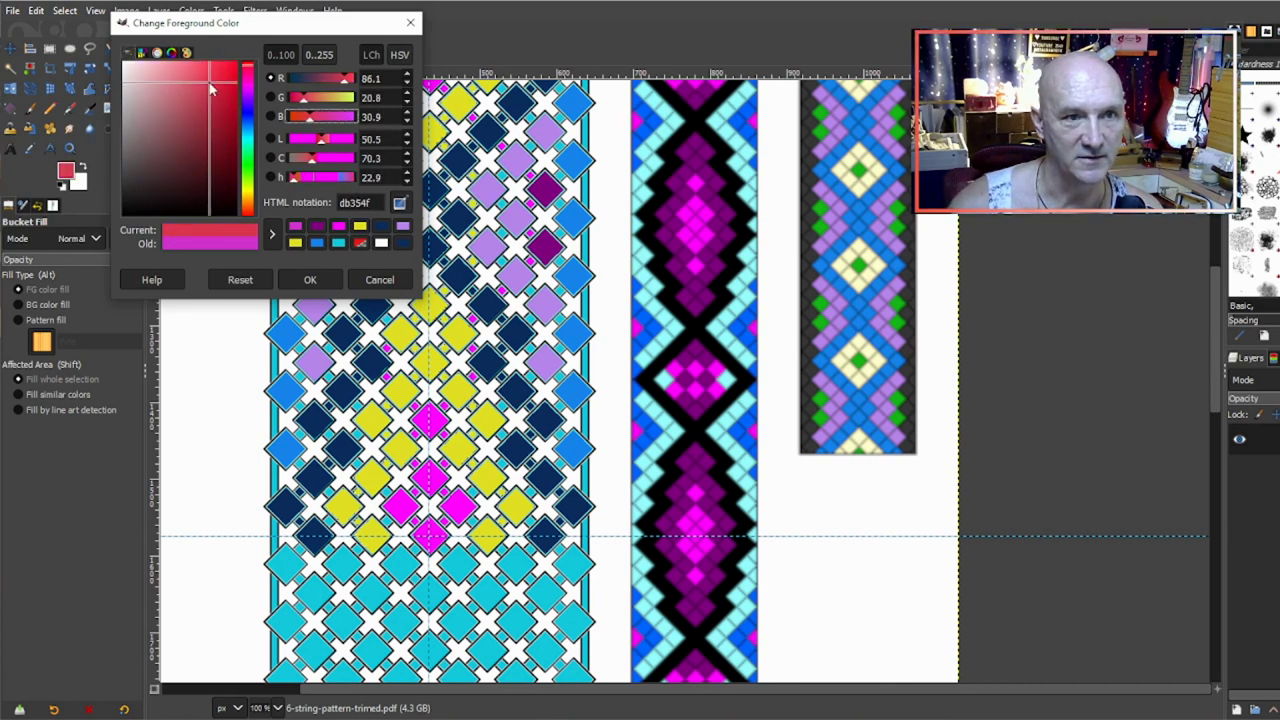
{"action": "left_click", "coordinate": [333, 282]}
{"action": "left_click", "coordinate": [432, 360]}
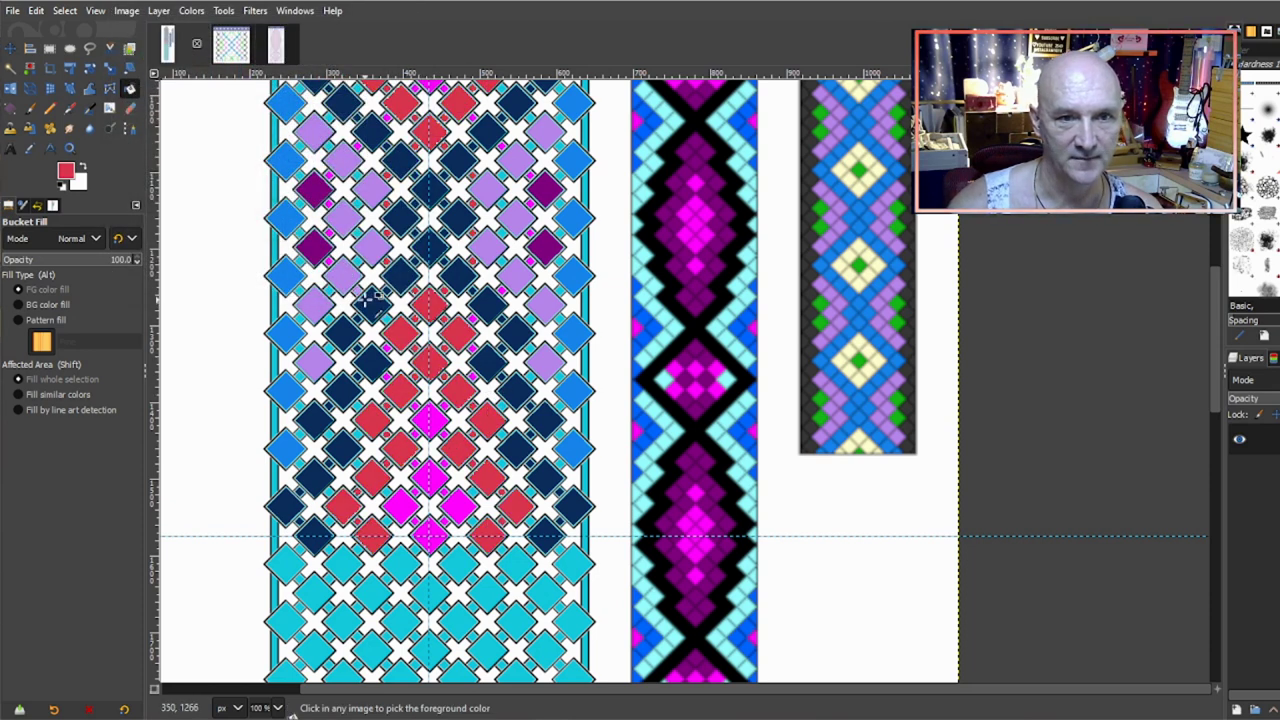
Step: Set Bucket Fill back to filling similar colors and review the recoloured rings along the whole pattern
{"action": "scroll", "coordinate": [365, 295], "scroll_direction": "up", "scroll_amount": 10}
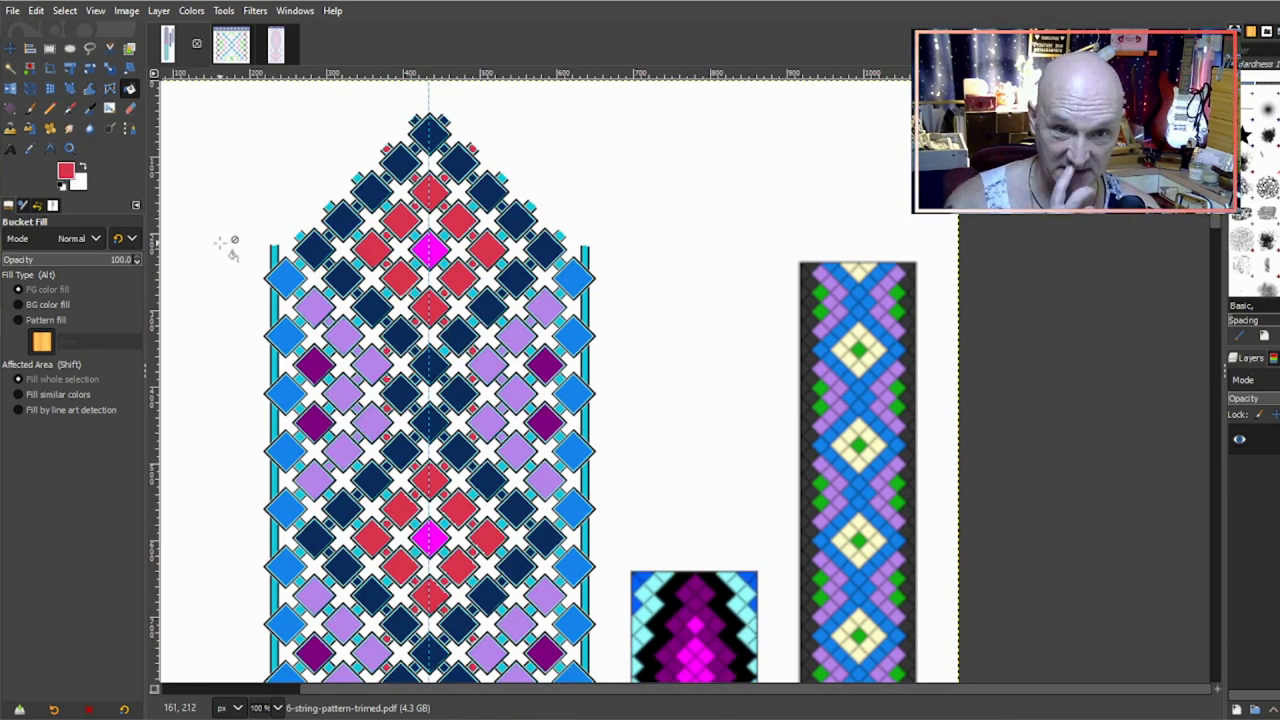
{"action": "scroll", "coordinate": [243, 235], "scroll_direction": "down", "scroll_amount": 6}
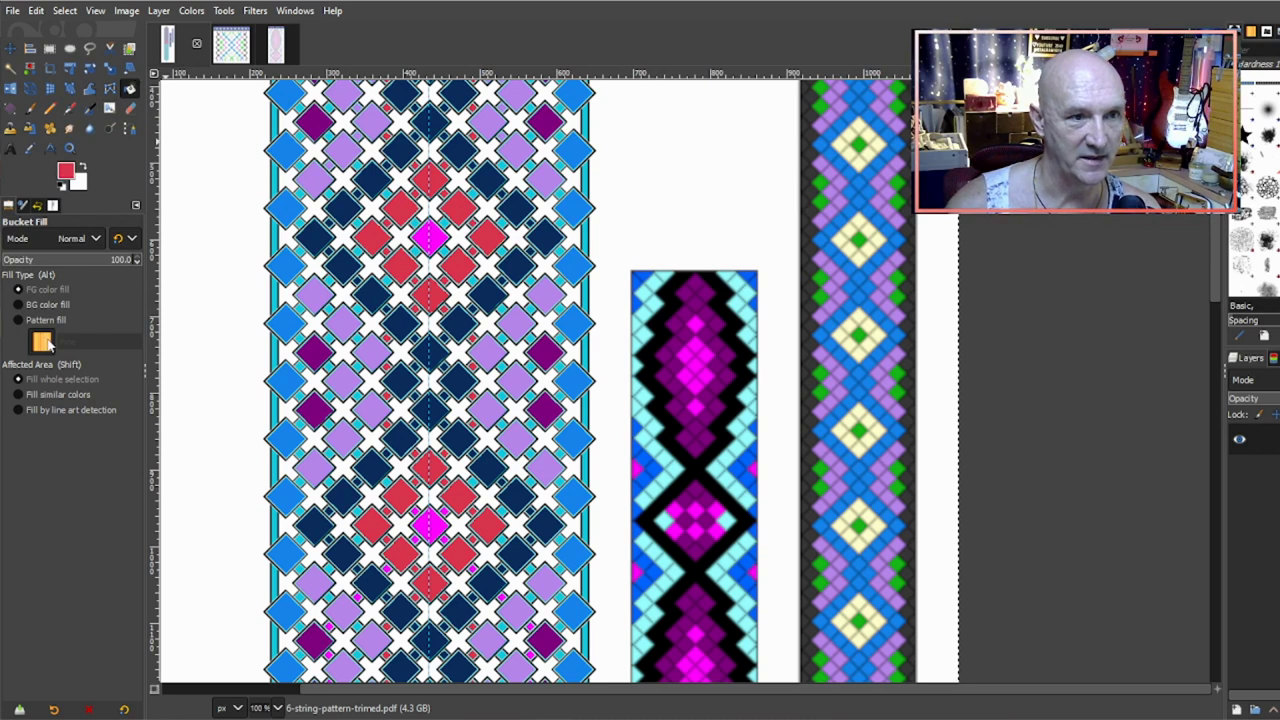
{"action": "left_click", "coordinate": [18, 395]}
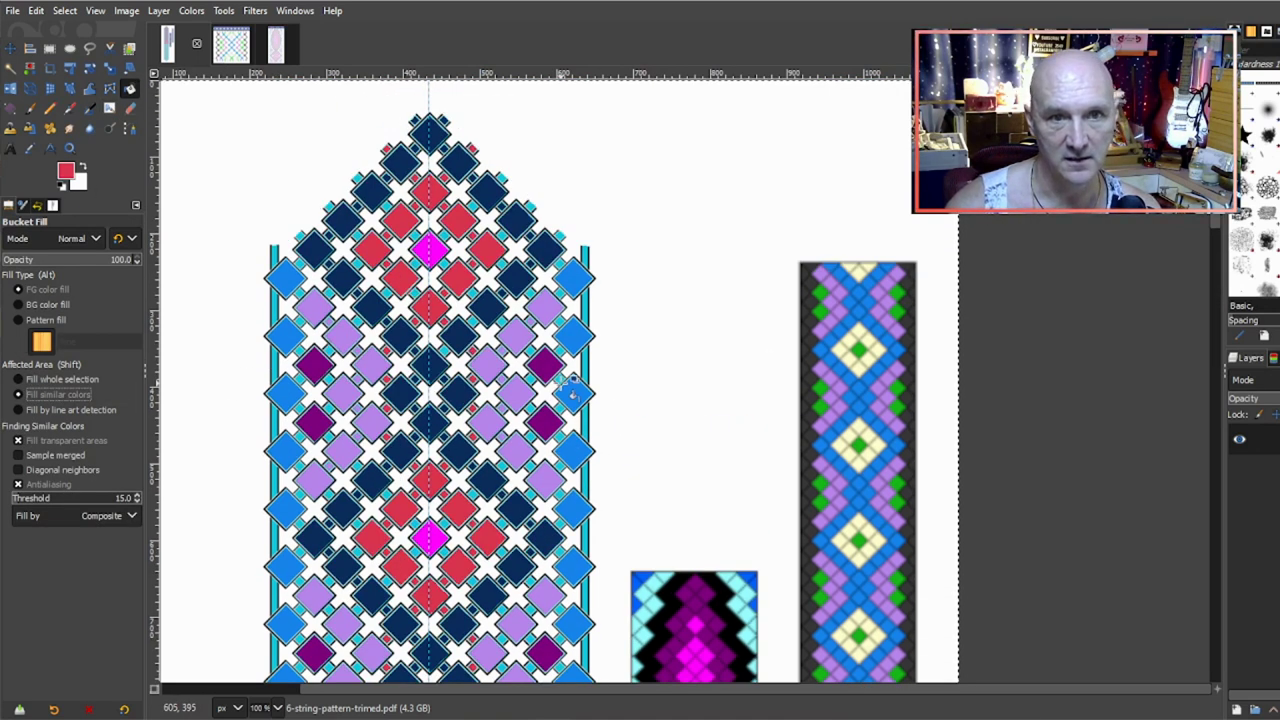
{"action": "scroll", "coordinate": [570, 390], "scroll_direction": "down", "scroll_amount": 10}
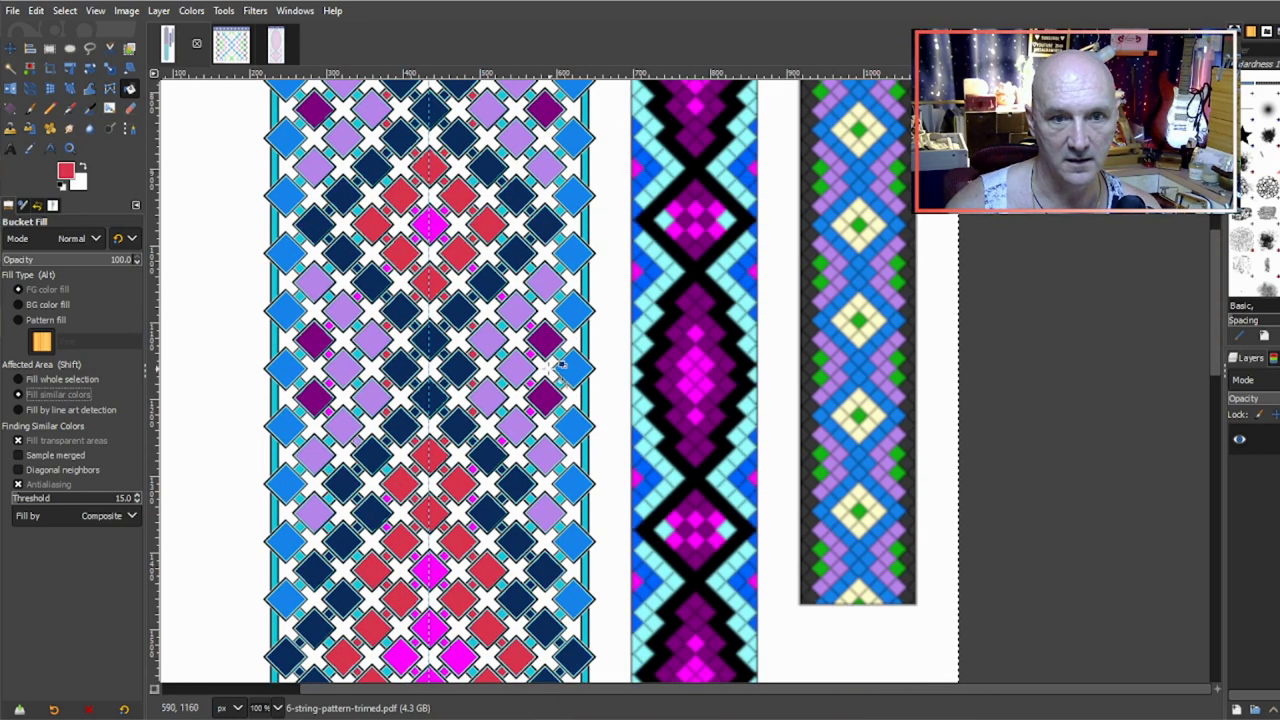
{"action": "scroll", "coordinate": [566, 368], "scroll_direction": "down", "scroll_amount": 3}
{"action": "scroll", "coordinate": [551, 368], "scroll_direction": "up", "scroll_amount": 12}
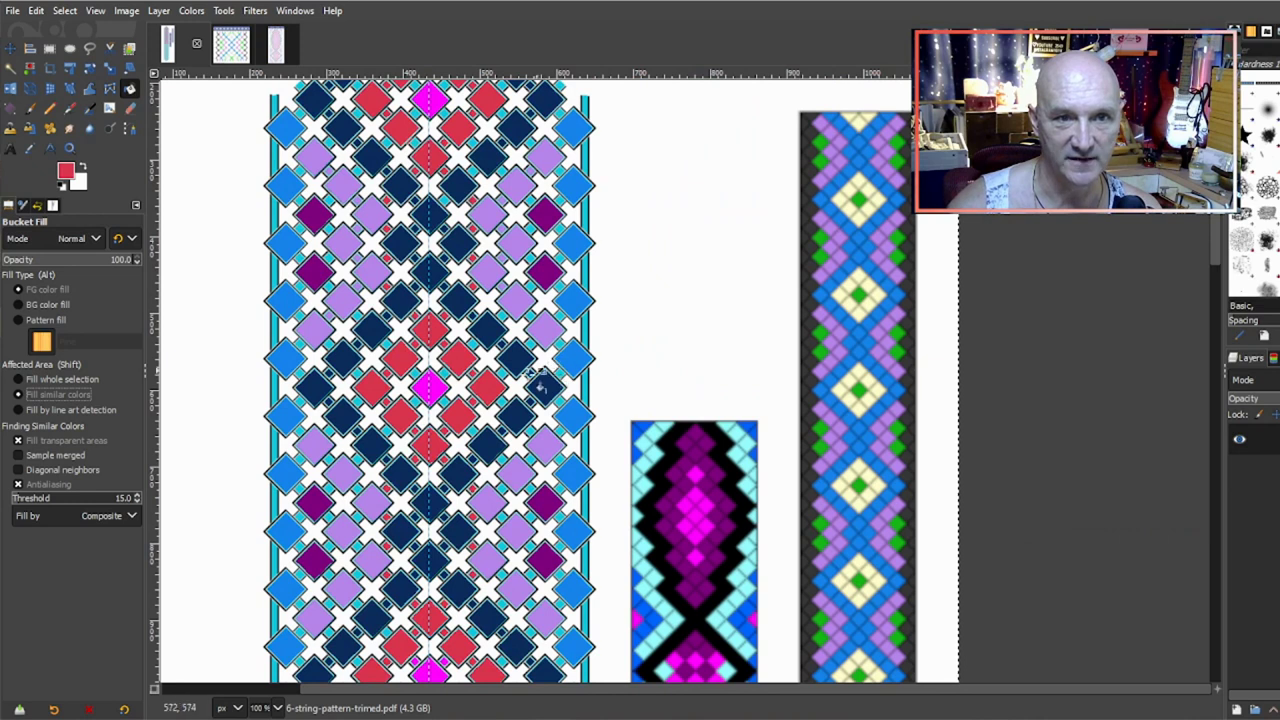
{"action": "scroll", "coordinate": [486, 413], "scroll_direction": "down", "scroll_amount": 3}
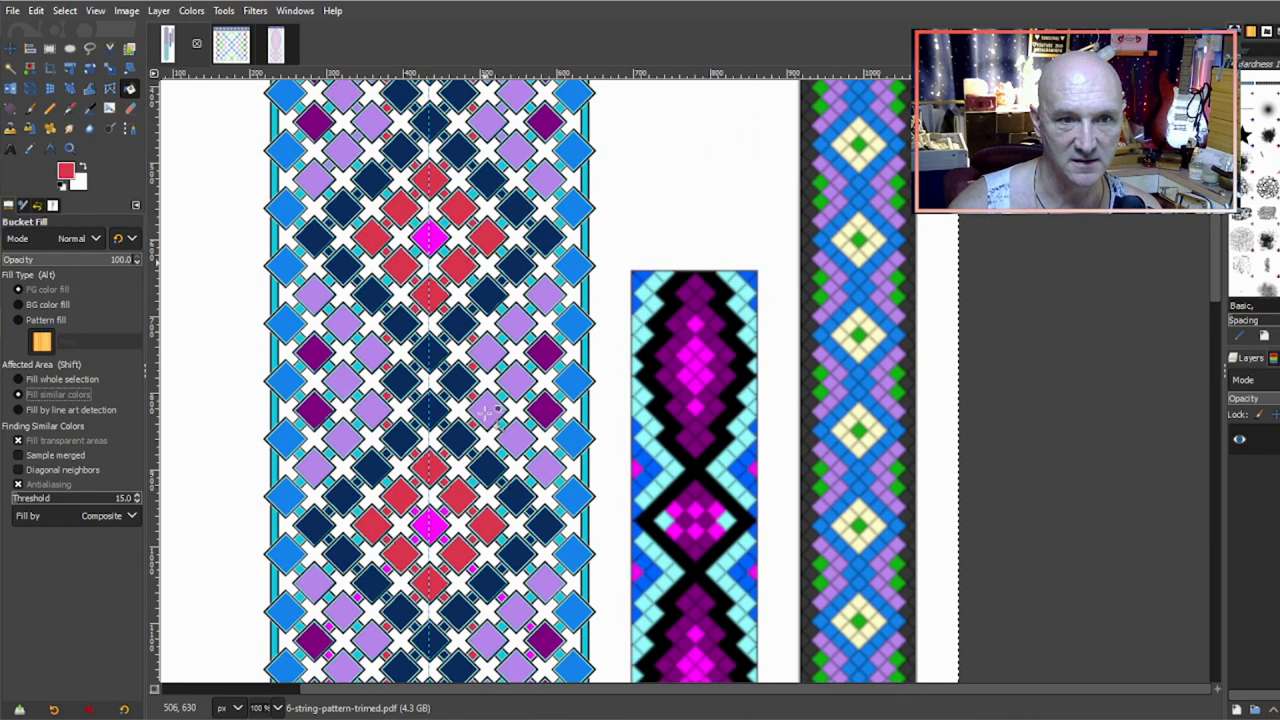
{"action": "scroll", "coordinate": [486, 413], "scroll_direction": "up", "scroll_amount": 3}
{"action": "scroll", "coordinate": [494, 410], "scroll_direction": "up", "scroll_amount": 3}
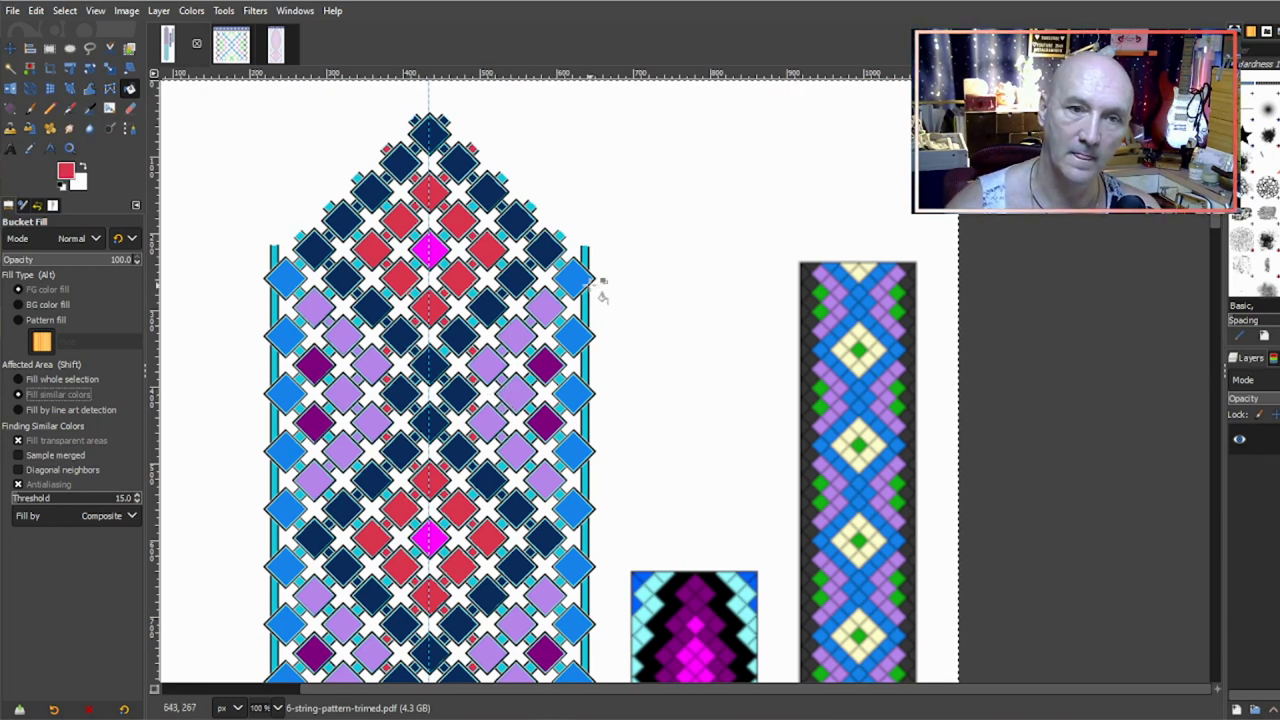
Step: Sample bright blue from an edge diamond and fill border segments and neighbouring small squares along the pattern's right edge
{"action": "left_click", "coordinate": [574, 271], "text": "ctrl"}
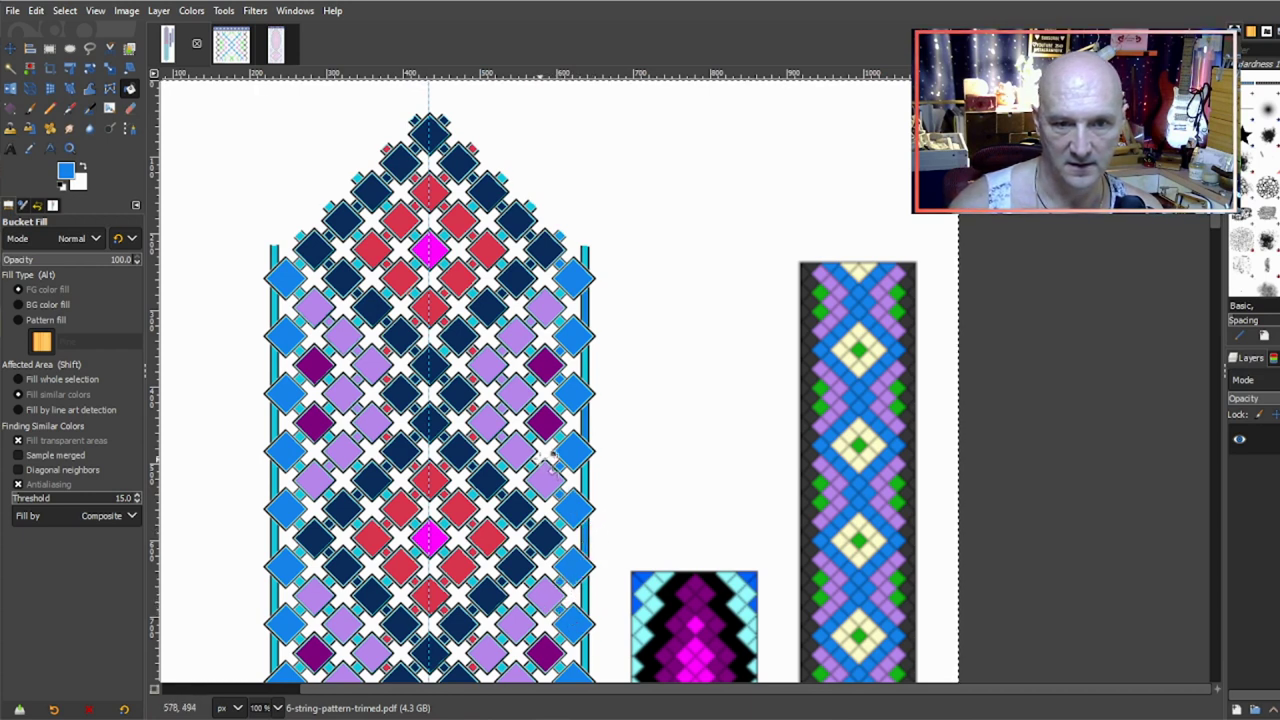
{"action": "scroll", "coordinate": [548, 458], "scroll_direction": "down", "scroll_amount": 3}
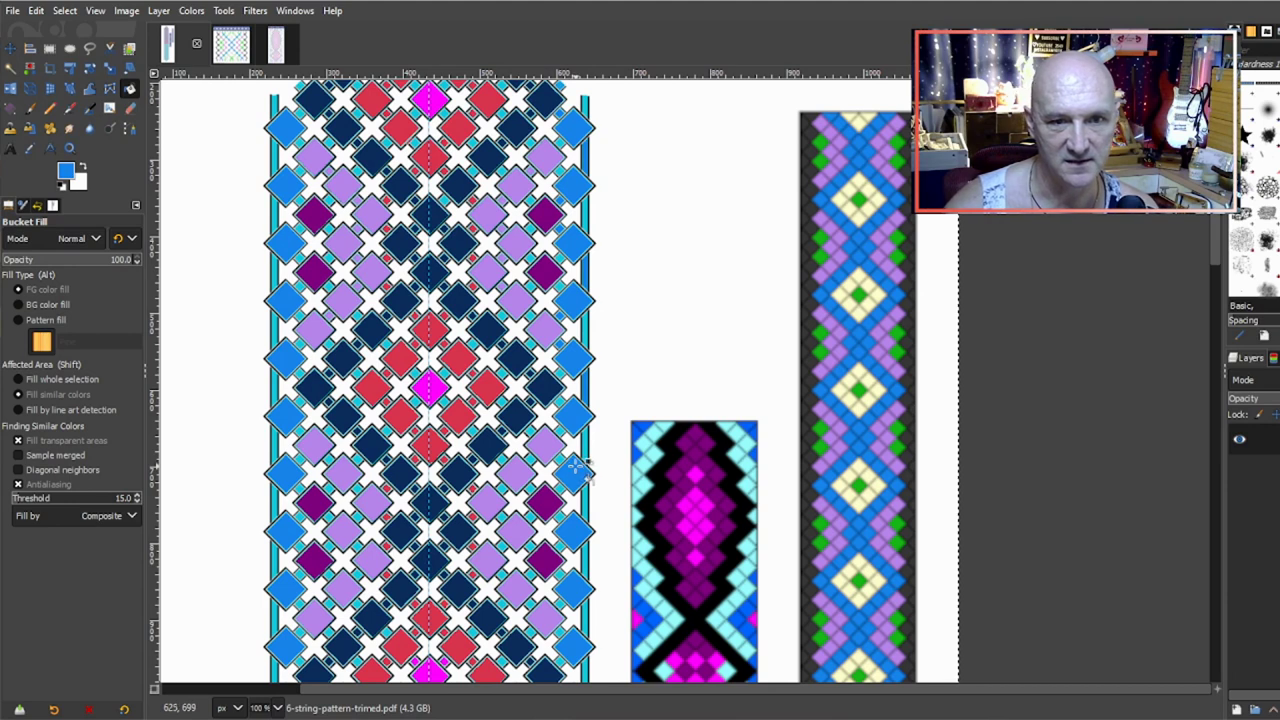
{"action": "scroll", "coordinate": [572, 453], "scroll_direction": "up", "scroll_amount": 3}
{"action": "scroll", "coordinate": [530, 337], "scroll_direction": "up", "scroll_amount": 1}
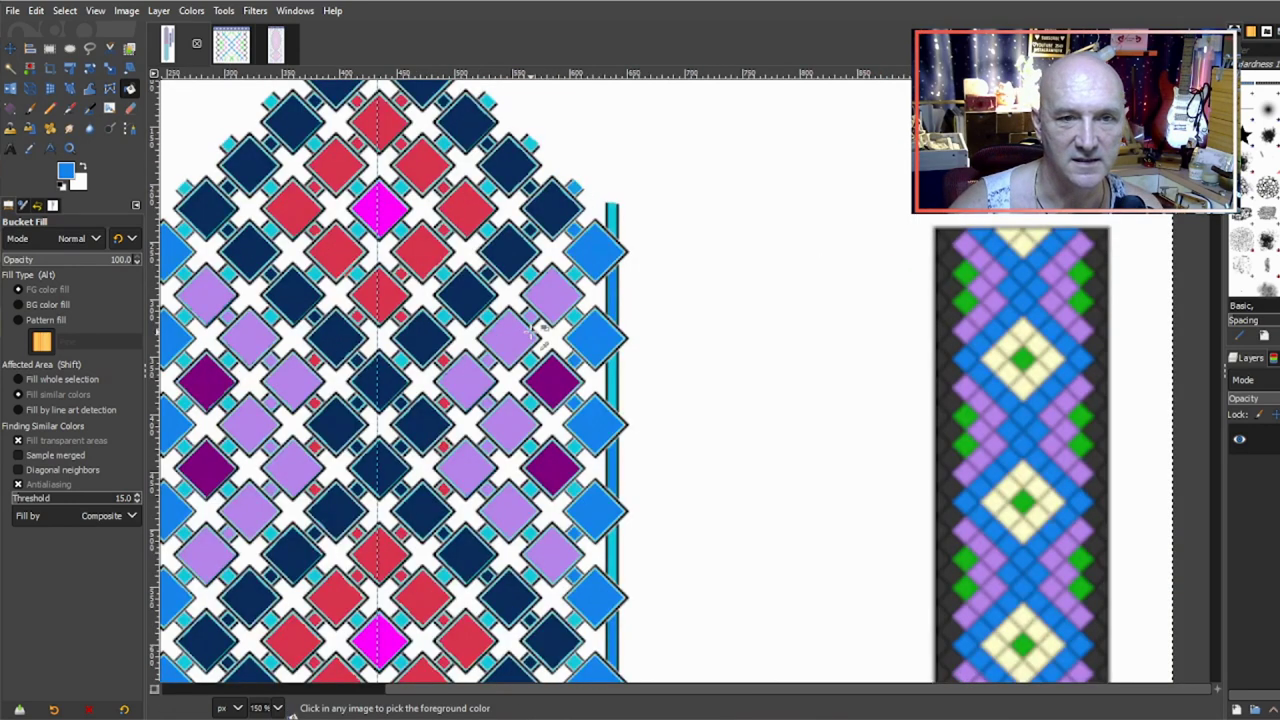
Step: Sample magenta from the top rhombus's centre and fill the small accent squares around it and diagonally outward on both sides
{"action": "scroll", "coordinate": [597, 694], "scroll_direction": "left", "scroll_amount": 3}
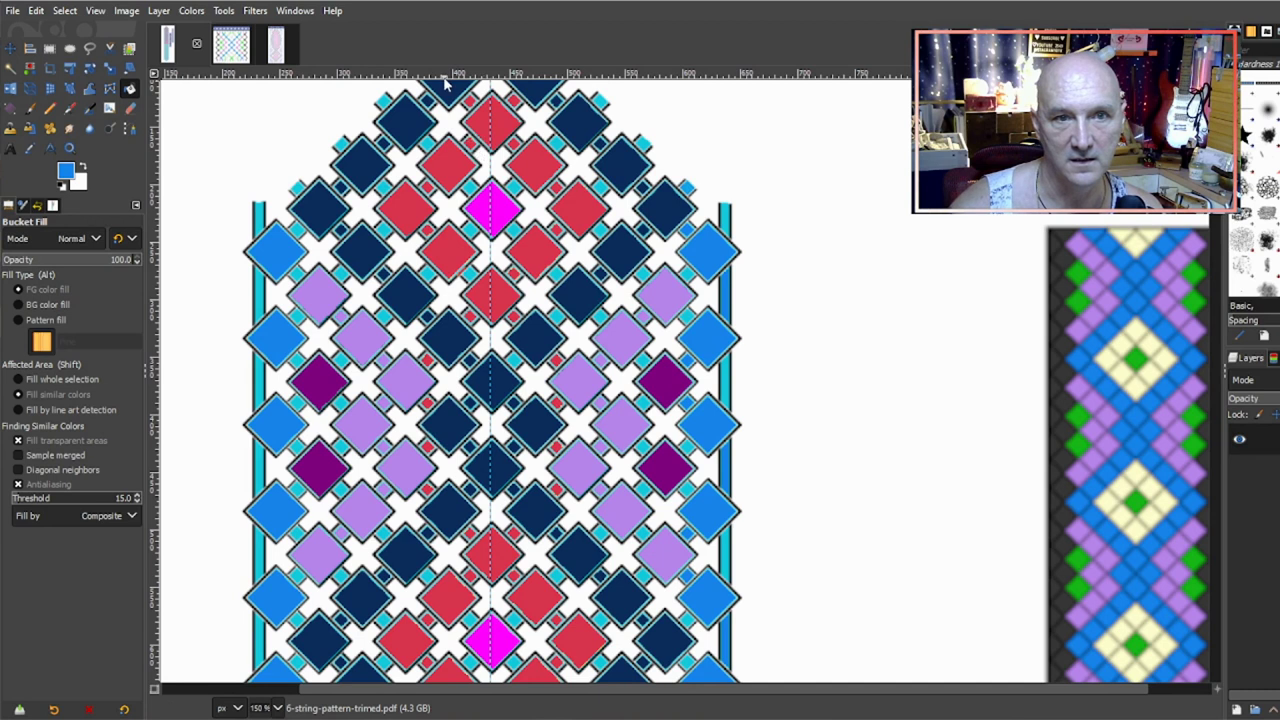
{"action": "left_click", "coordinate": [492, 205], "text": "ctrl"}
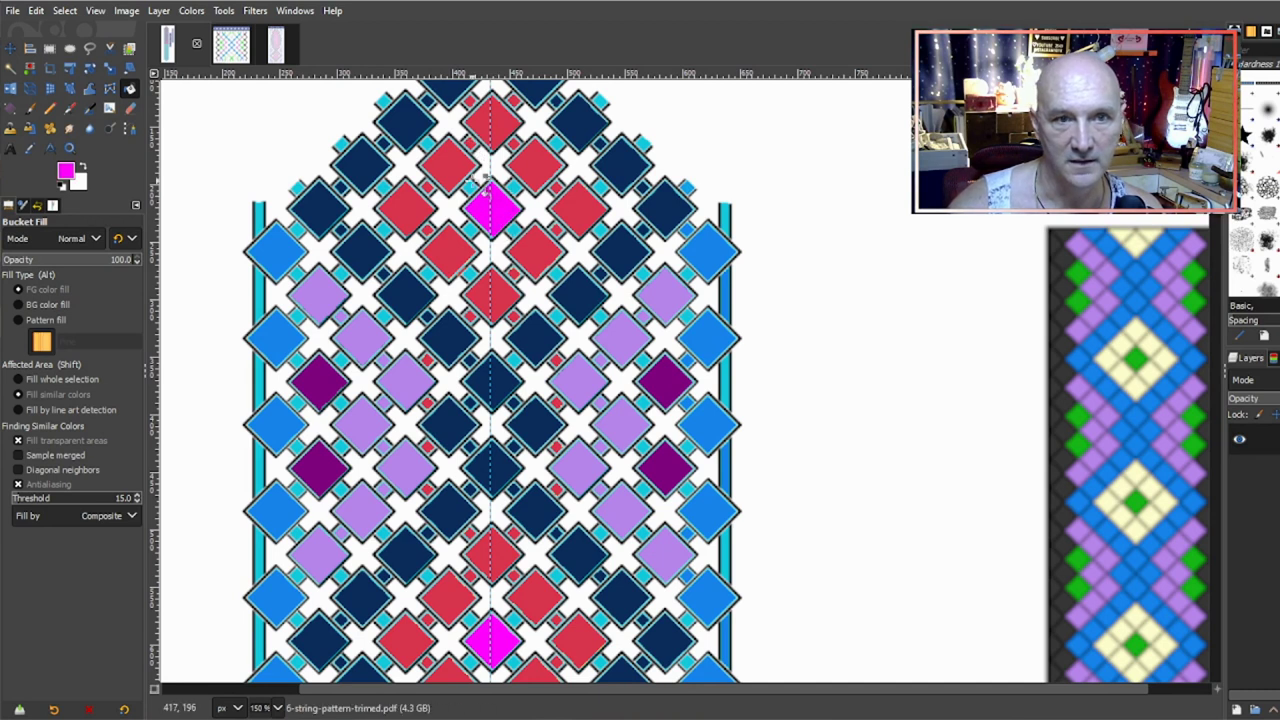
{"action": "left_click", "coordinate": [428, 143]}
{"action": "left_click", "coordinate": [384, 100]}
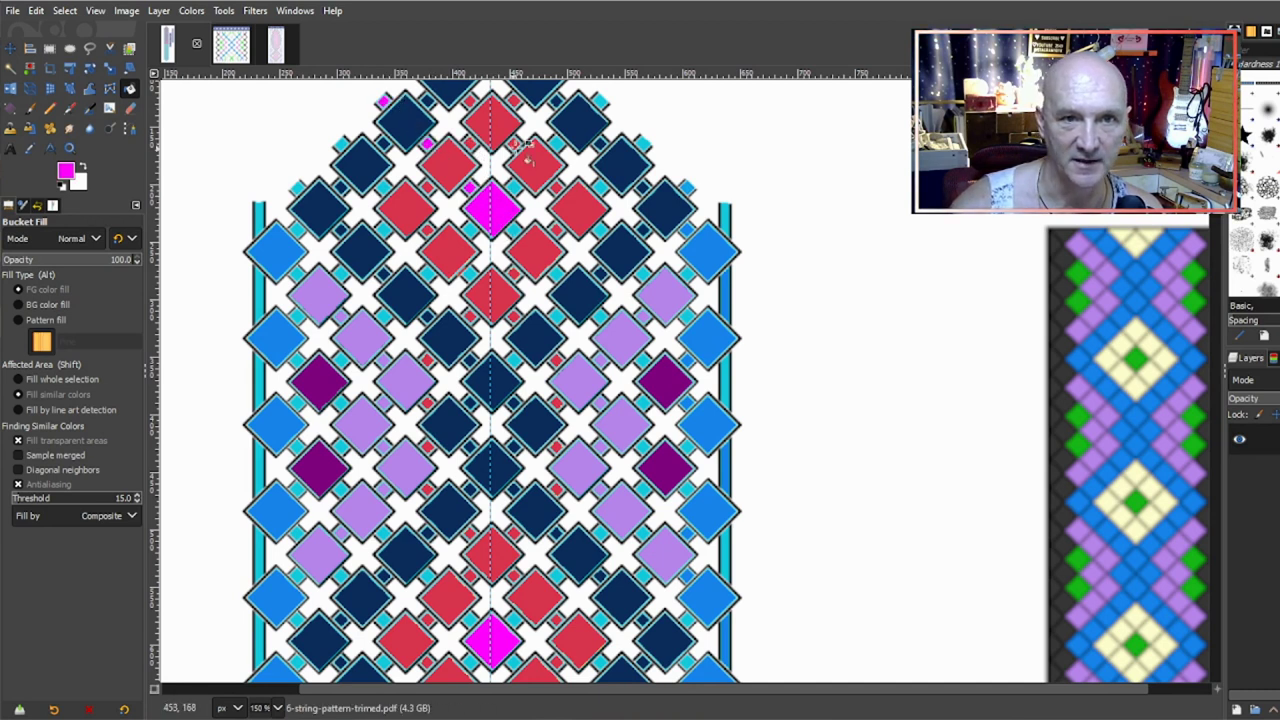
{"action": "left_click", "coordinate": [556, 143]}
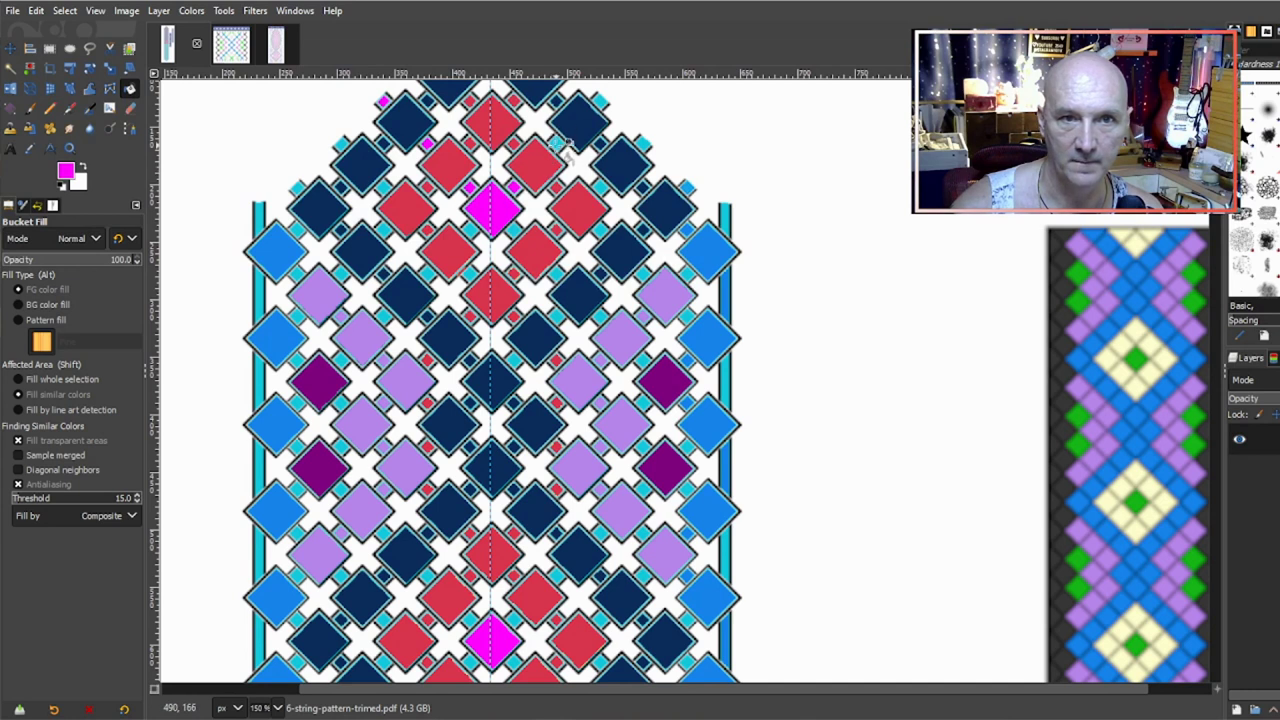
{"action": "left_click", "coordinate": [599, 101]}
{"action": "left_click", "coordinate": [557, 271]}
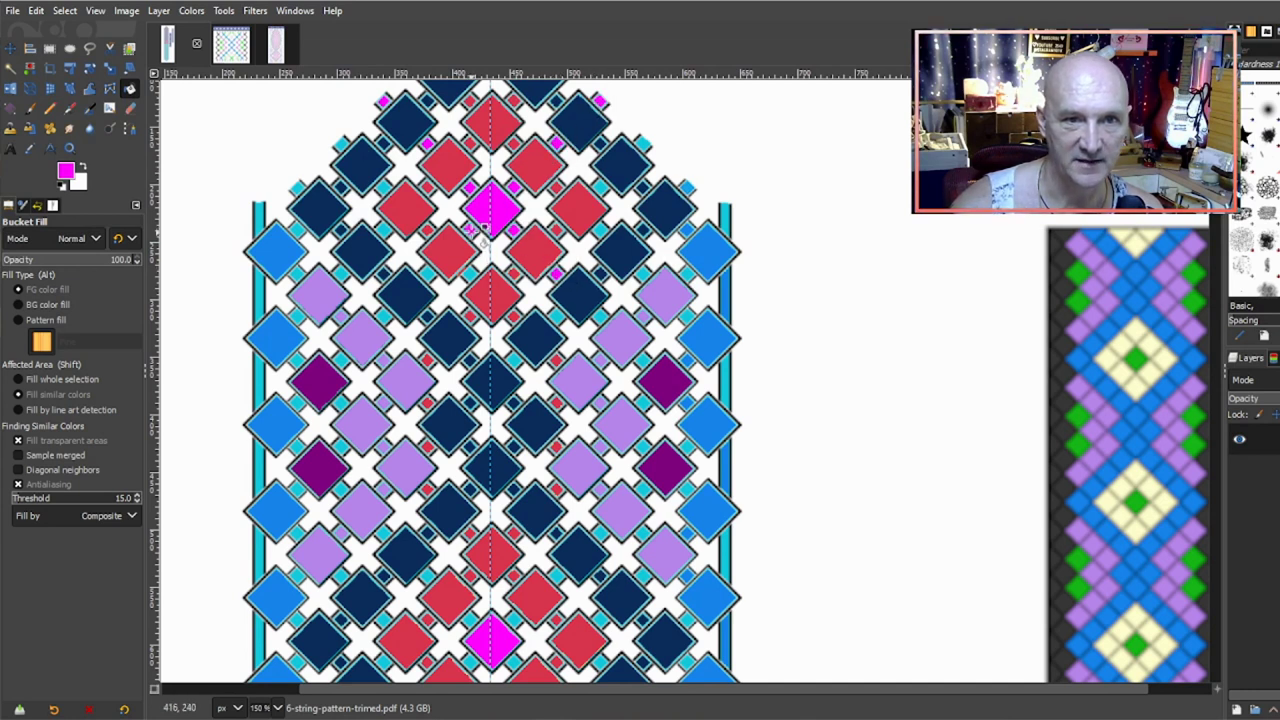
{"action": "left_click", "coordinate": [428, 273]}
Step: Resample magenta and fill the small accent squares leading down to and beside the left purple diamonds below the top rhombus
{"action": "left_click", "coordinate": [446, 253], "text": "ctrl"}
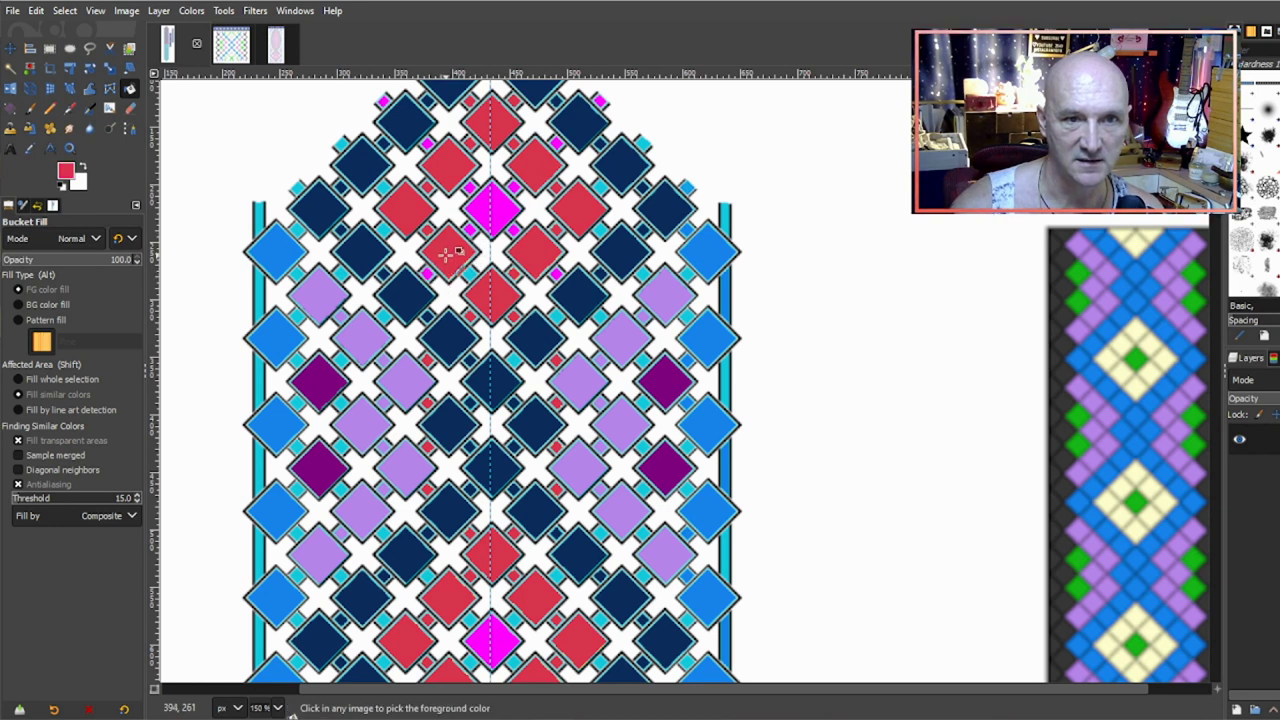
{"action": "left_click", "coordinate": [491, 208], "text": "ctrl"}
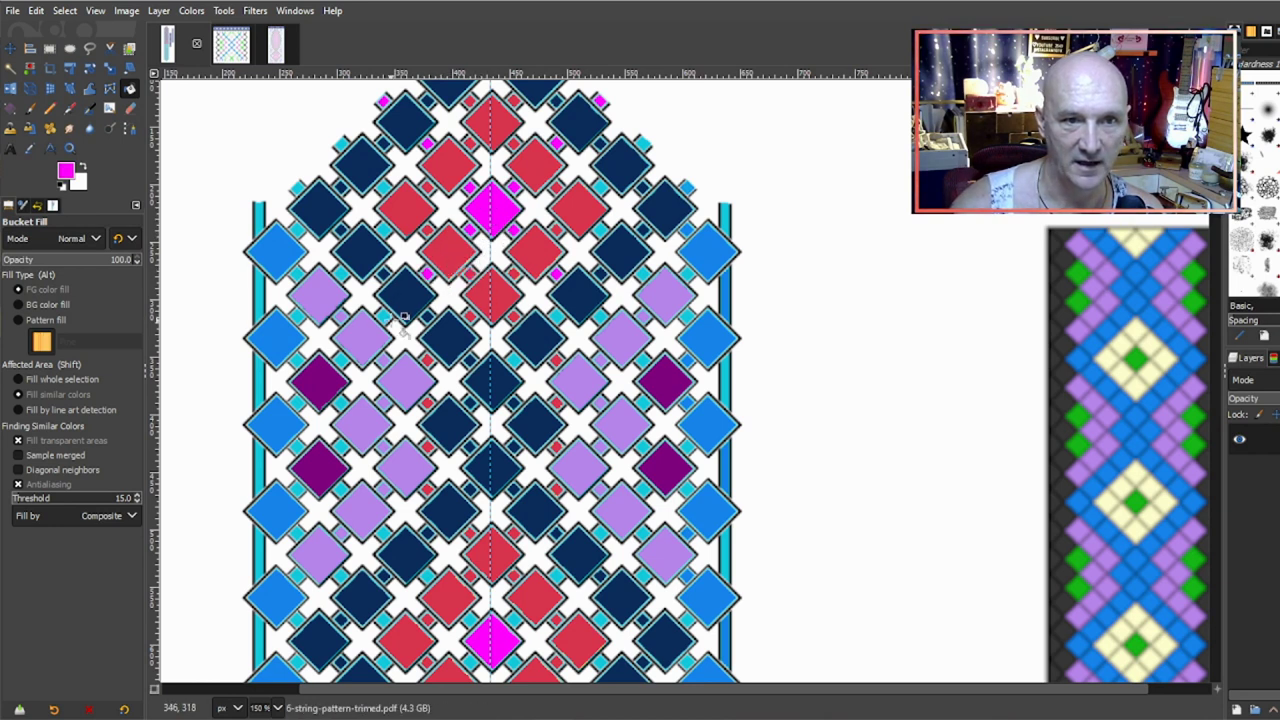
{"action": "left_click", "coordinate": [341, 358]}
{"action": "left_click", "coordinate": [341, 403]}
{"action": "left_click", "coordinate": [343, 447]}
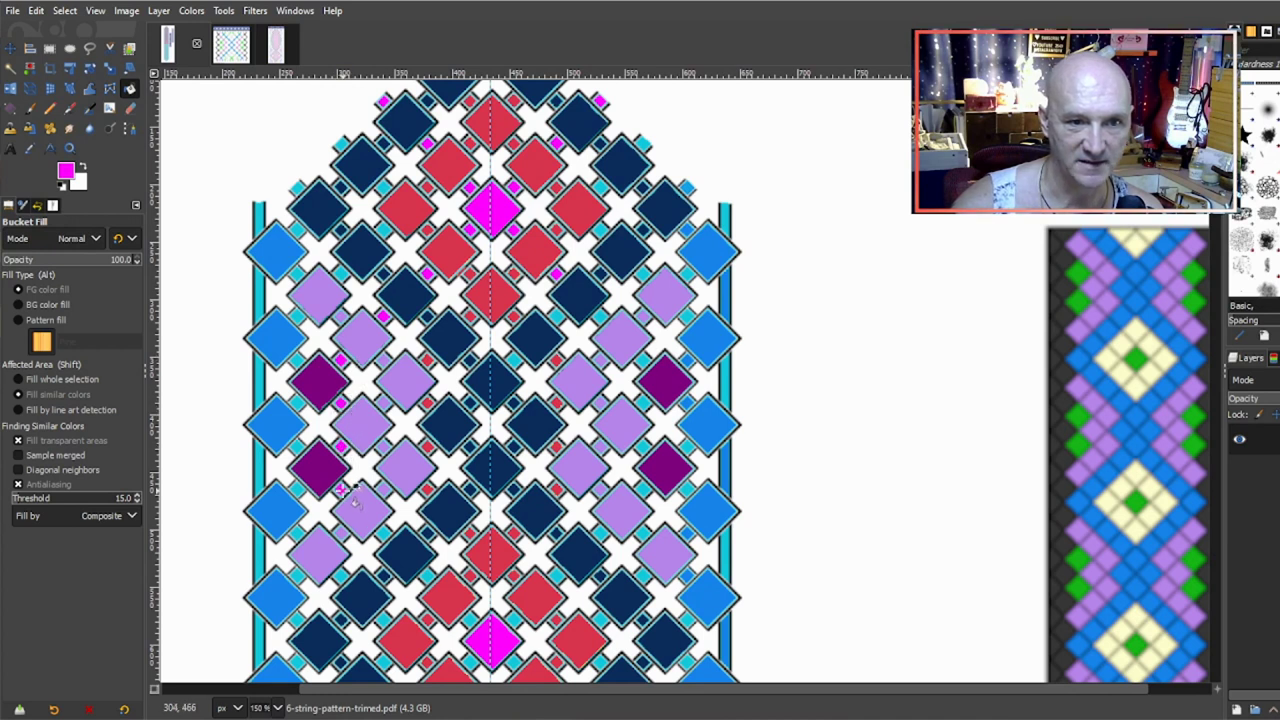
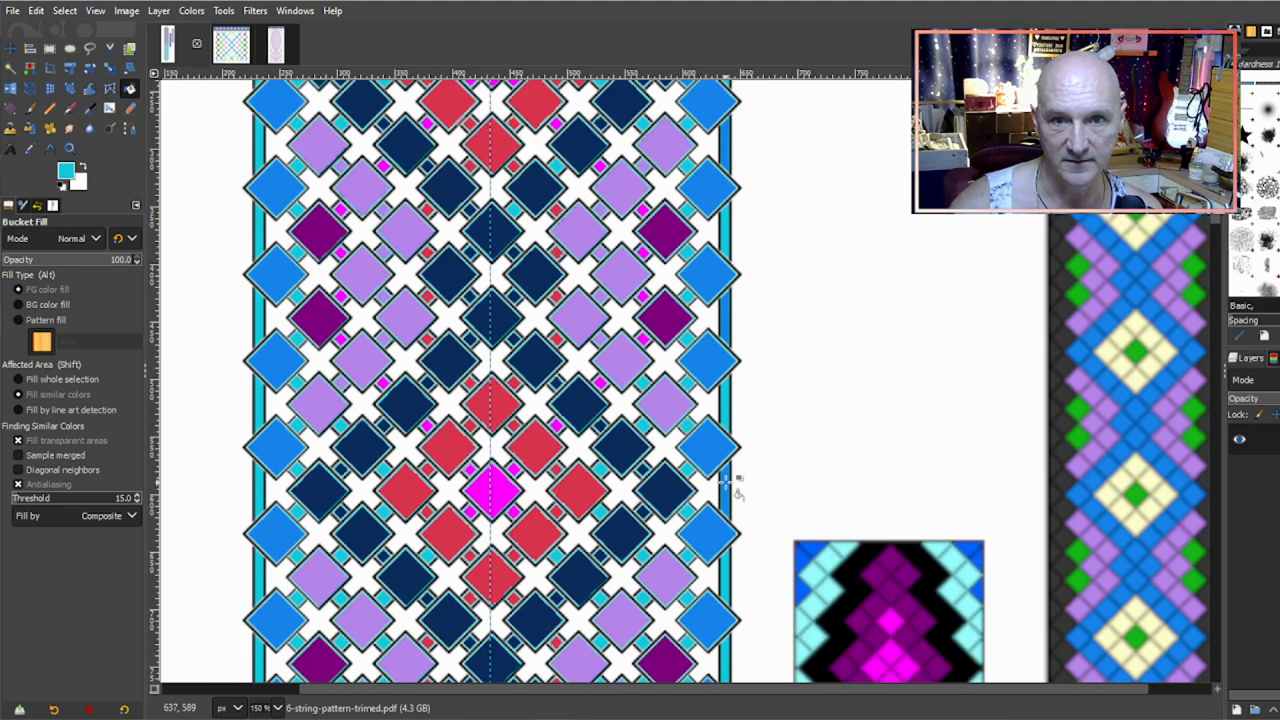
Step: Fill small squares dark purple around the right half of the top rhombus and beside the right purple diamonds below it
{"action": "scroll", "coordinate": [725, 484], "scroll_direction": "up", "scroll_amount": 5}
{"action": "scroll", "coordinate": [728, 480], "scroll_direction": "down", "scroll_amount": 3}
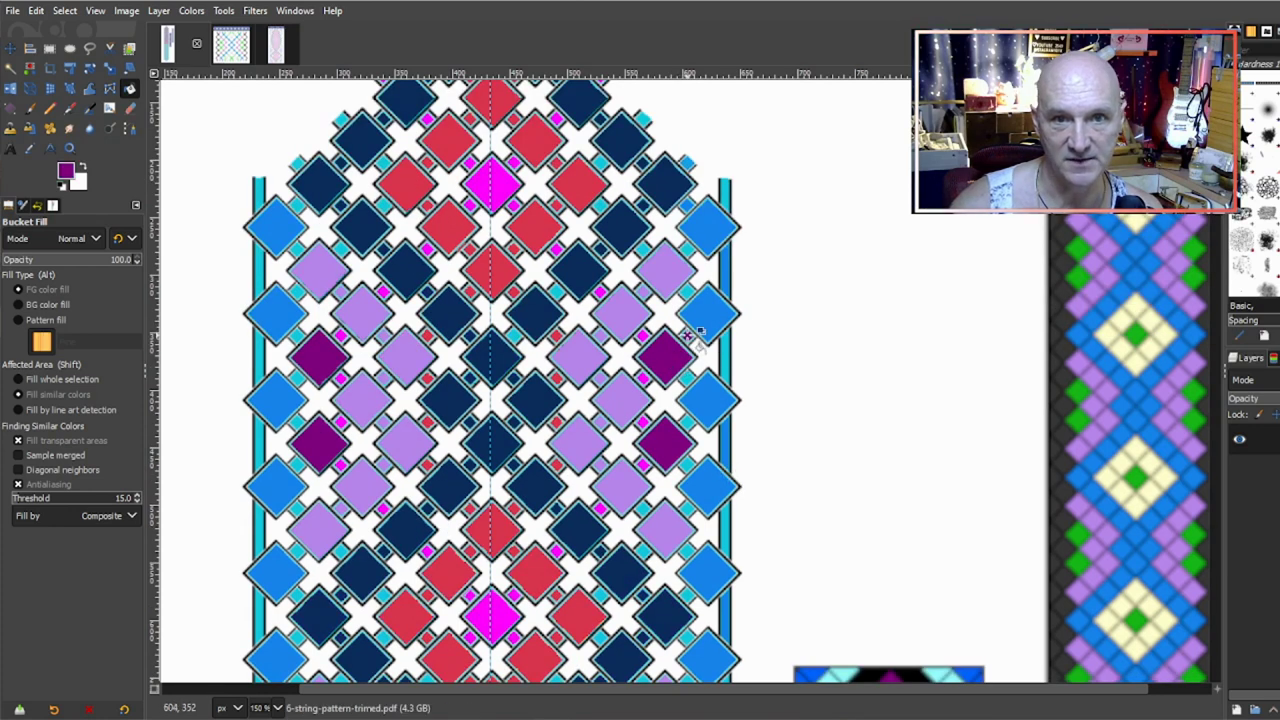
{"action": "left_click", "coordinate": [689, 292]}
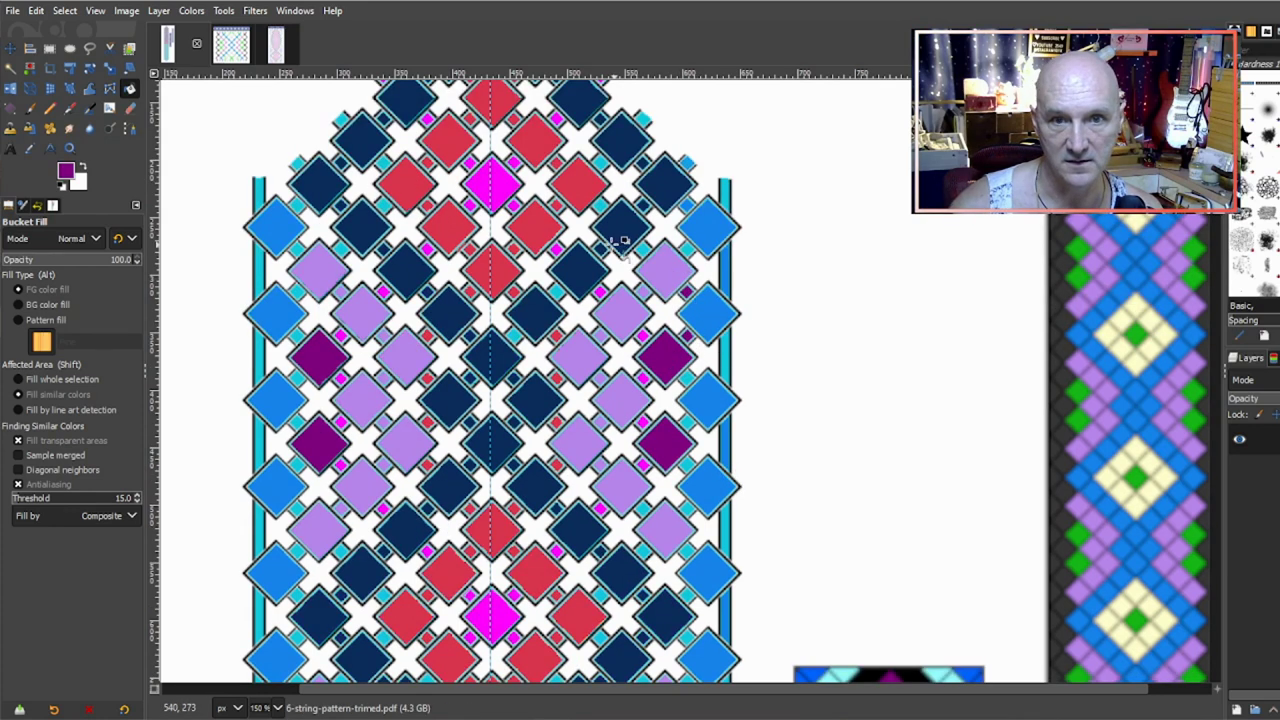
{"action": "left_click", "coordinate": [643, 248]}
{"action": "left_click", "coordinate": [601, 206]}
{"action": "left_click", "coordinate": [646, 120]}
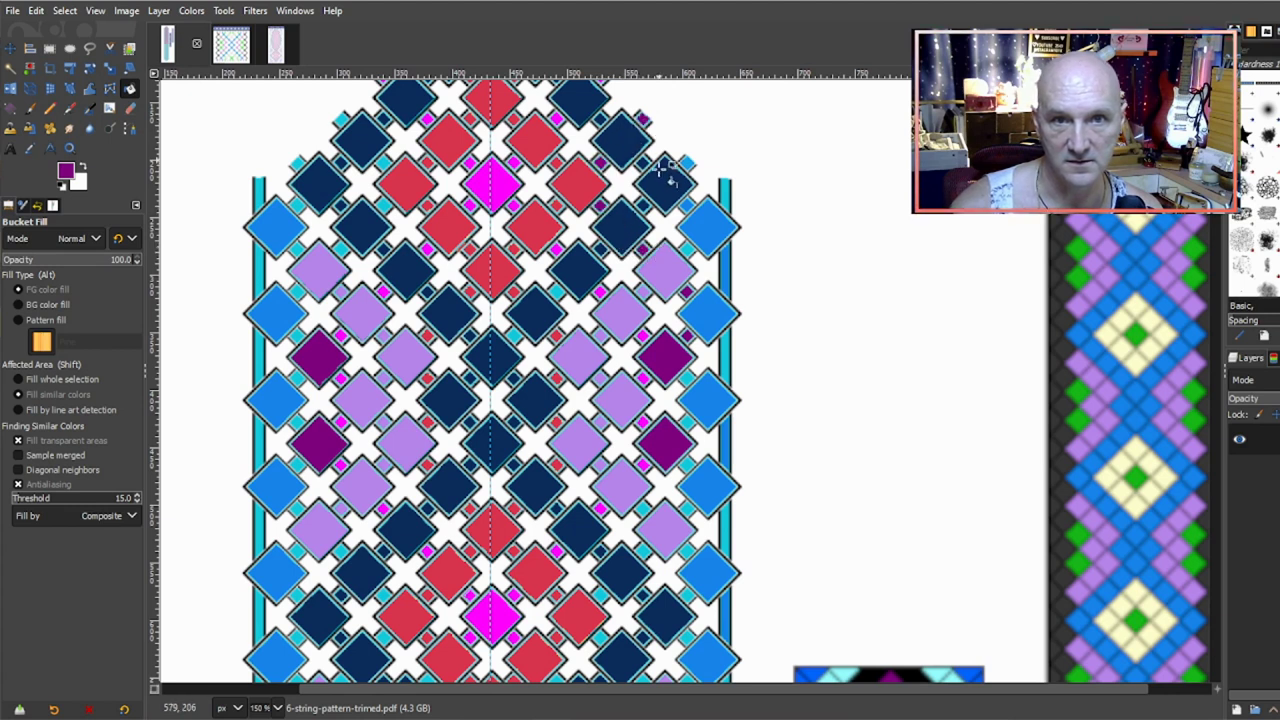
{"action": "left_click", "coordinate": [688, 378]}
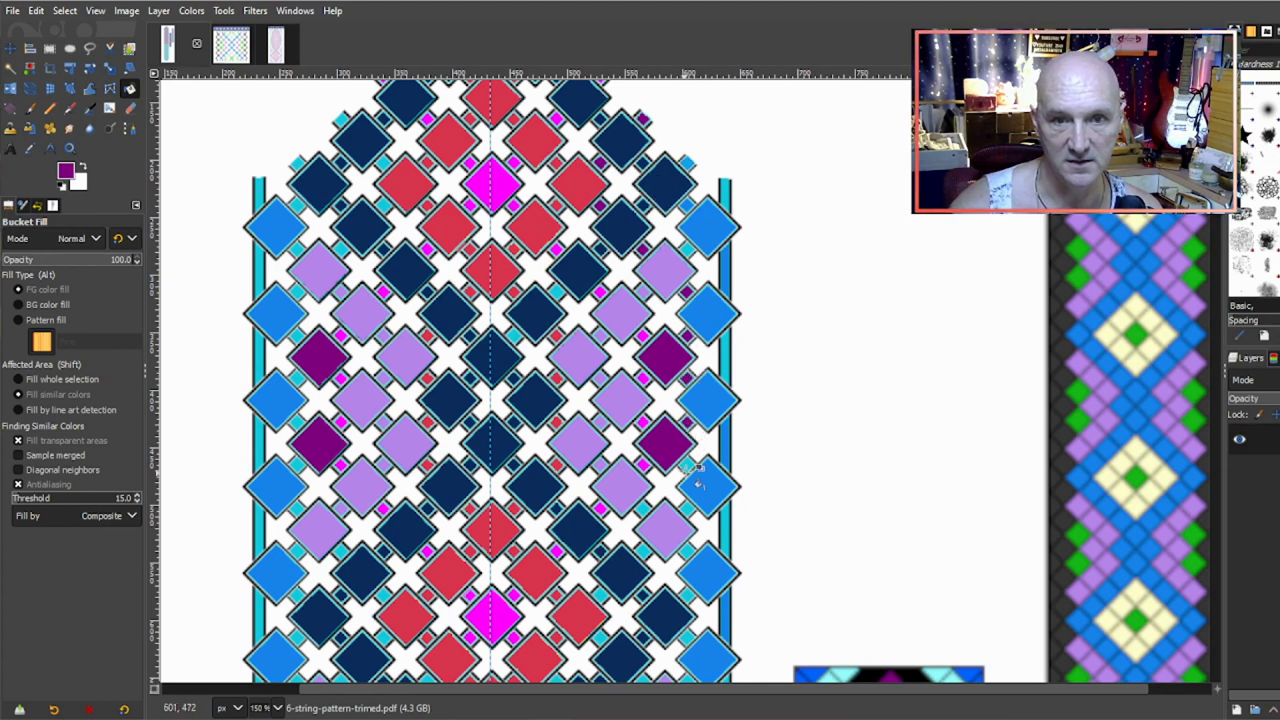
Step: Fill the right border segments and adjacent small squares around the second rhombus with dark purple
{"action": "left_click", "coordinate": [724, 530]}
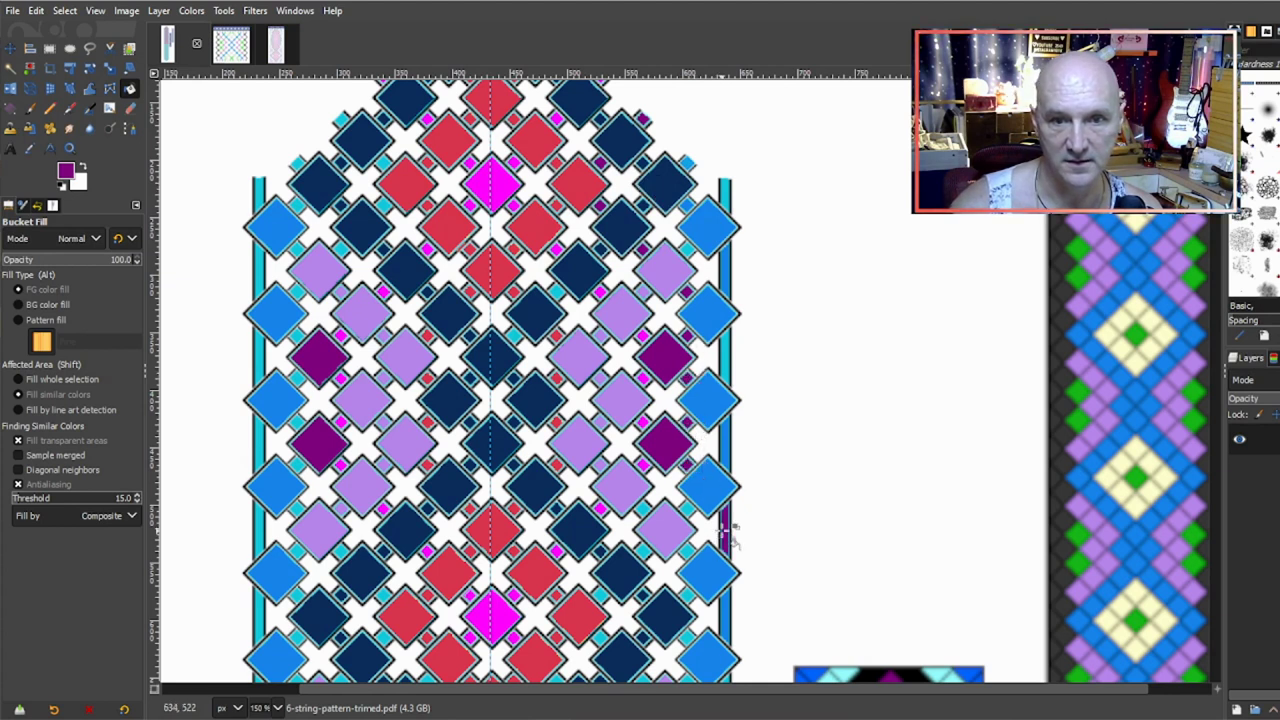
{"action": "scroll", "coordinate": [715, 455], "scroll_direction": "down", "scroll_amount": 3}
{"action": "left_click", "coordinate": [687, 444]}
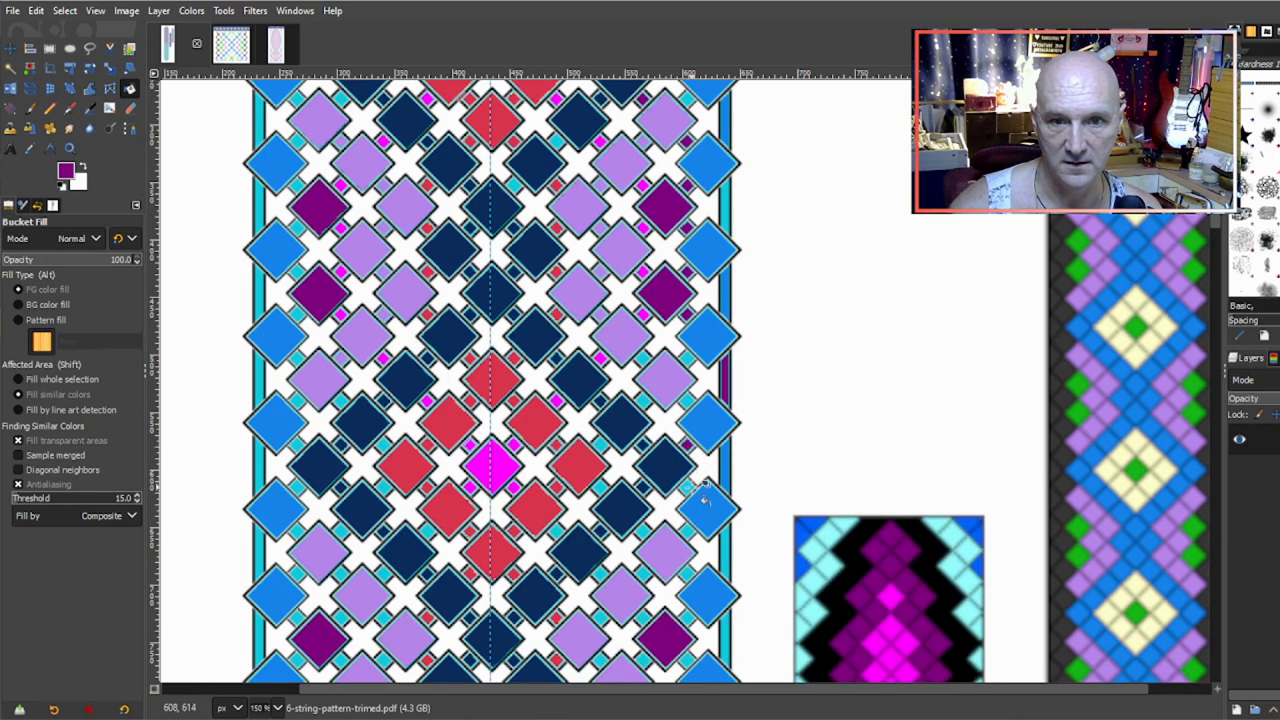
{"action": "left_click", "coordinate": [690, 487]}
{"action": "left_click", "coordinate": [728, 550]}
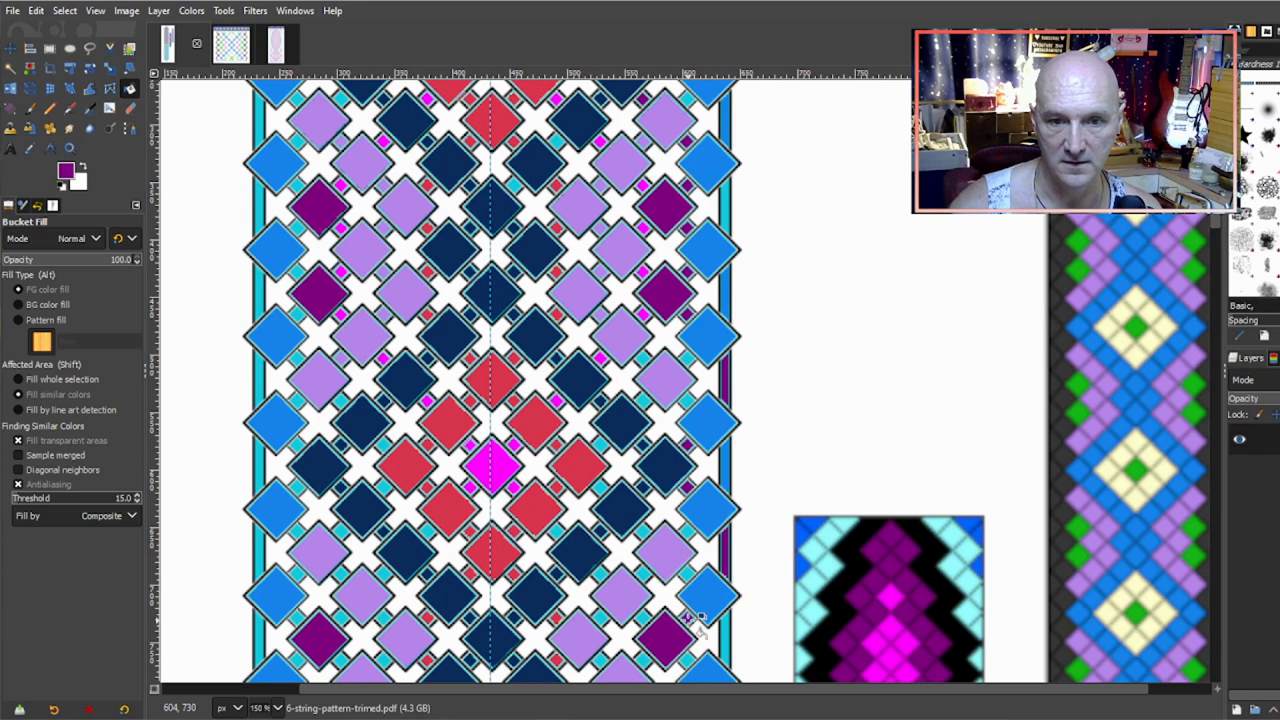
{"action": "scroll", "coordinate": [620, 530], "scroll_direction": "down", "scroll_amount": 3}
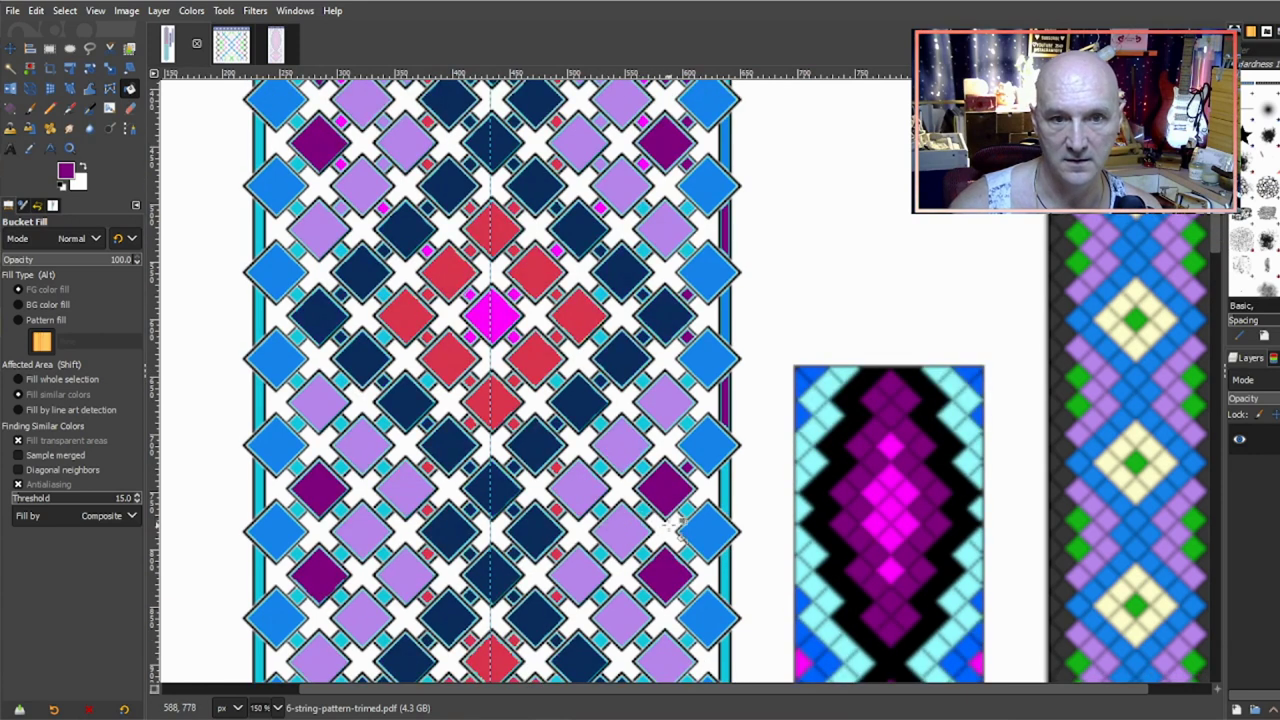
Step: Sample lilac from a zigzag diamond and fill small squares around the rhombi and zigzags on both sides down to the horizontal guide
{"action": "scroll", "coordinate": [670, 526], "scroll_direction": "up", "scroll_amount": 3}
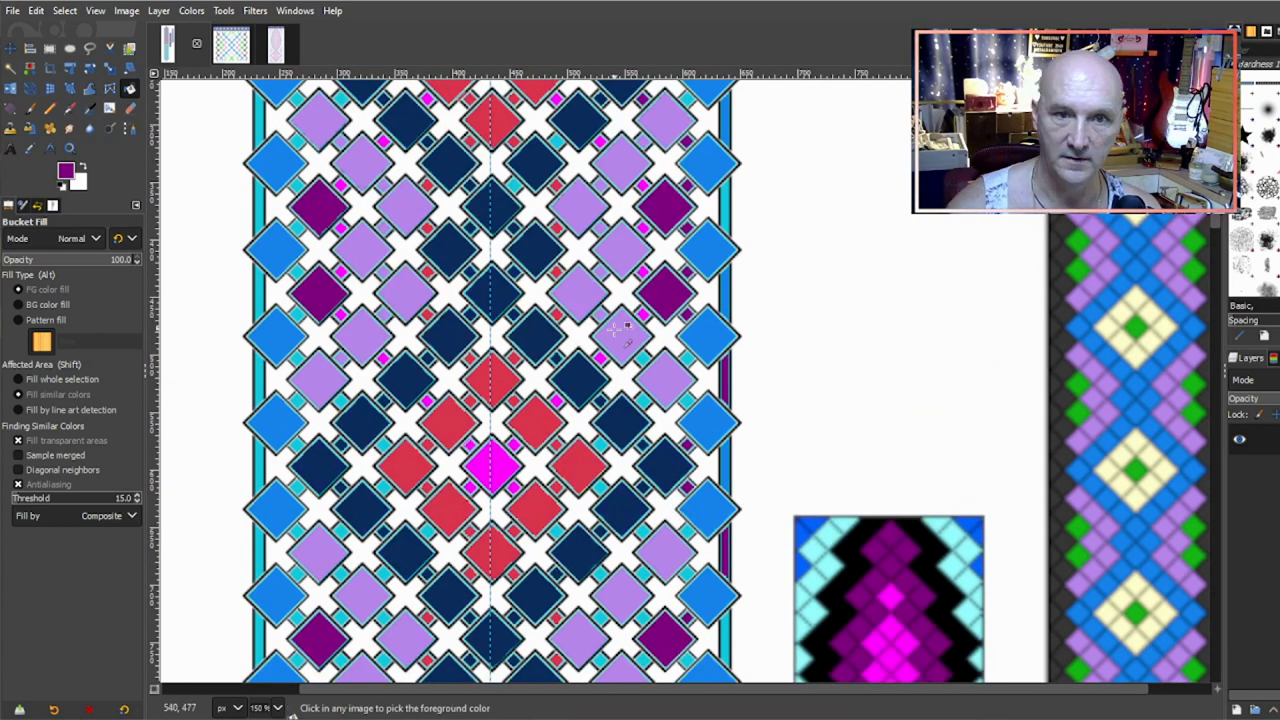
{"action": "left_click", "coordinate": [663, 368], "text": "ctrl"}
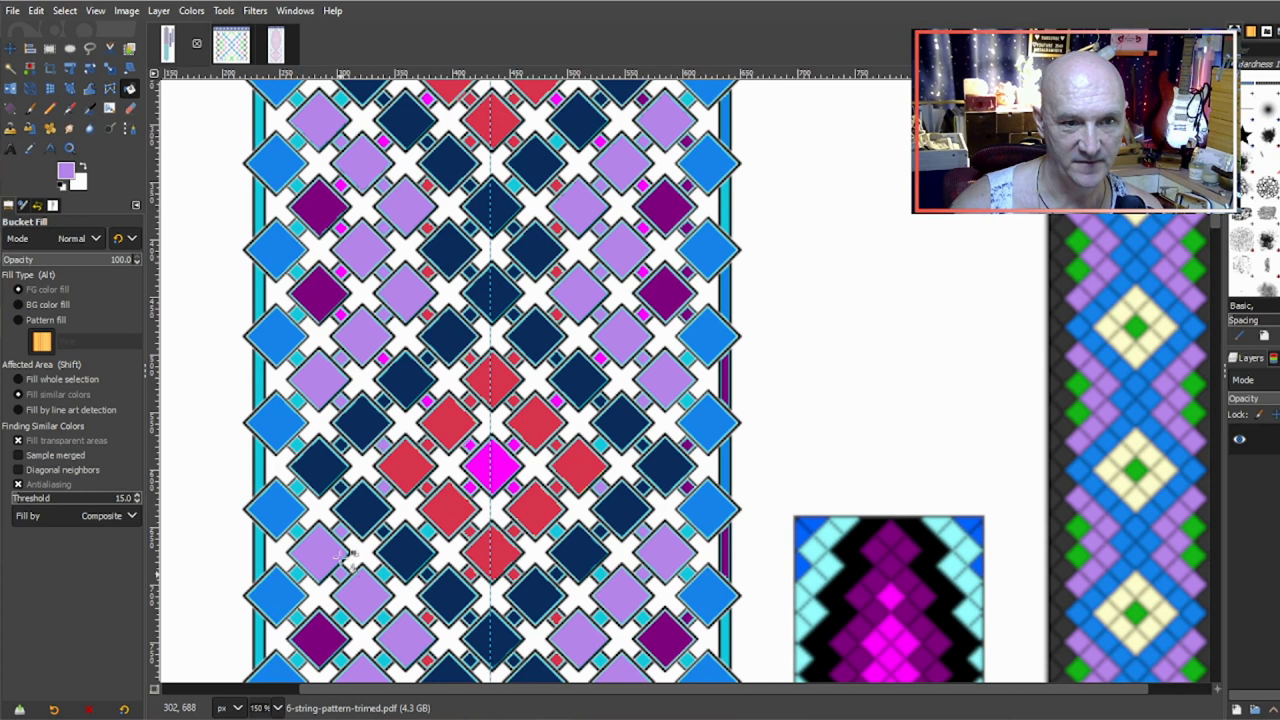
{"action": "scroll", "coordinate": [384, 466], "scroll_direction": "down", "scroll_amount": 3}
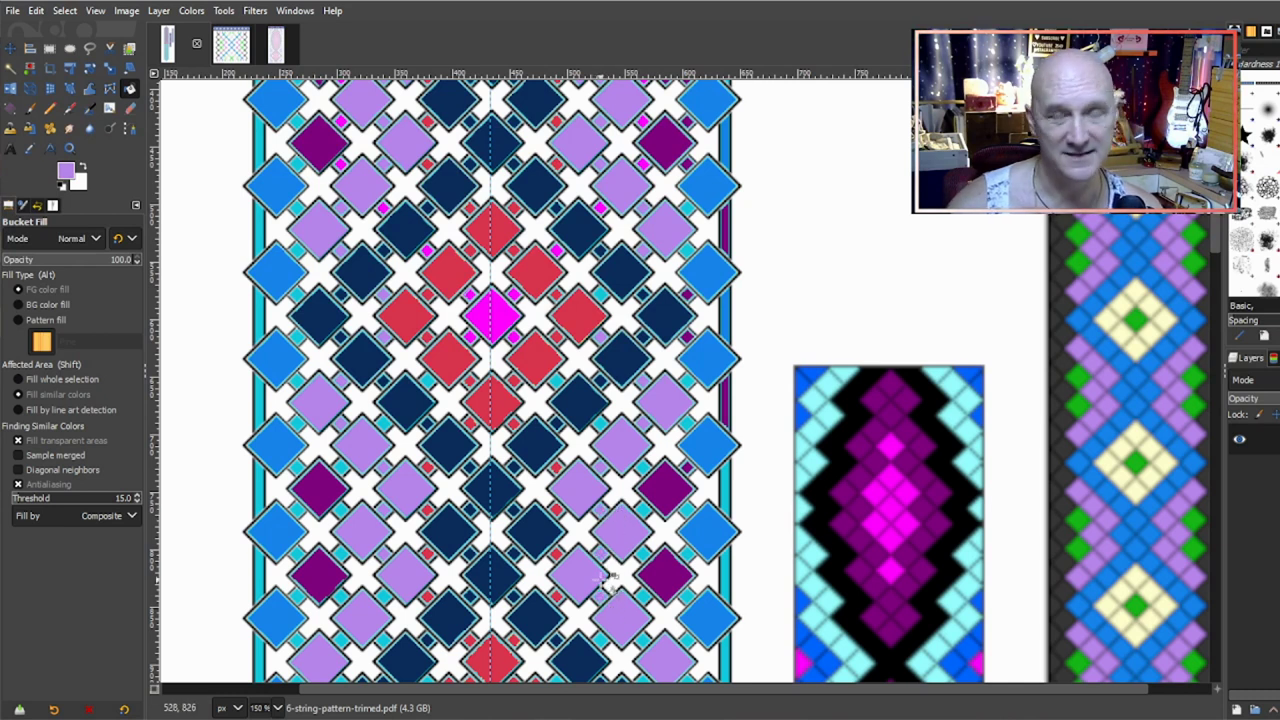
{"action": "scroll", "coordinate": [672, 495], "scroll_direction": "down", "scroll_amount": 3}
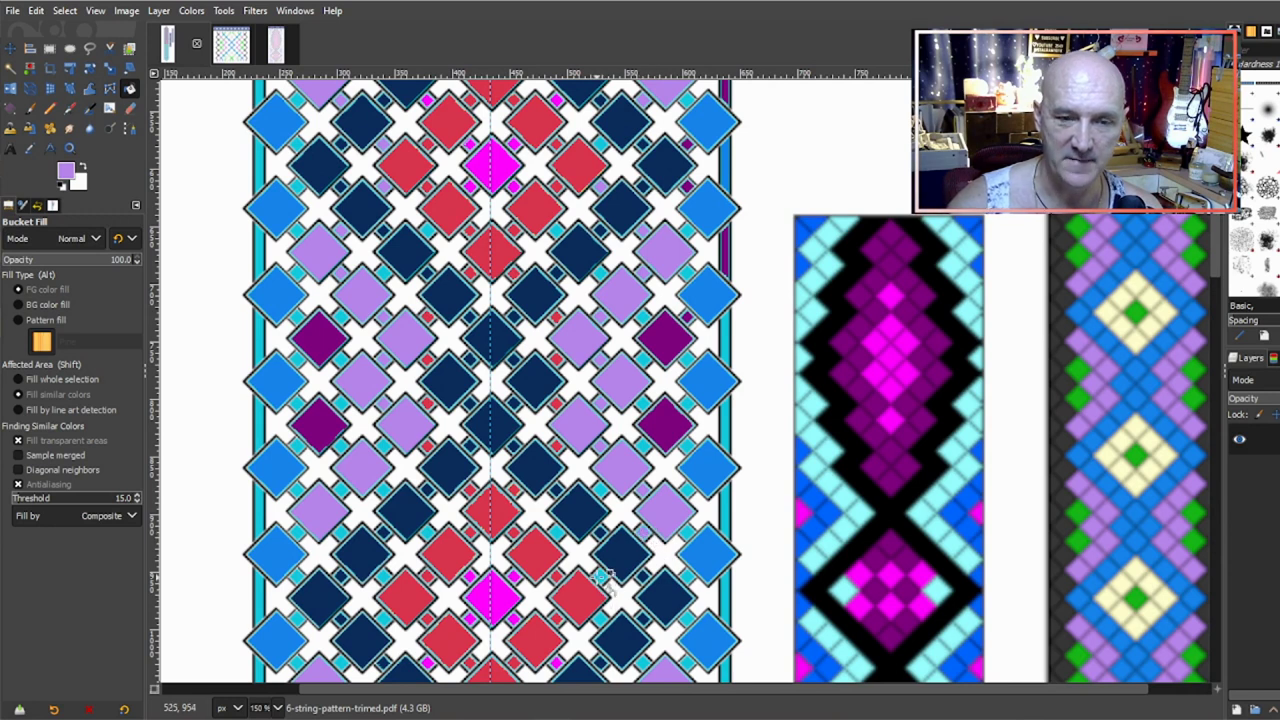
{"action": "scroll", "coordinate": [605, 575], "scroll_direction": "down", "scroll_amount": 3}
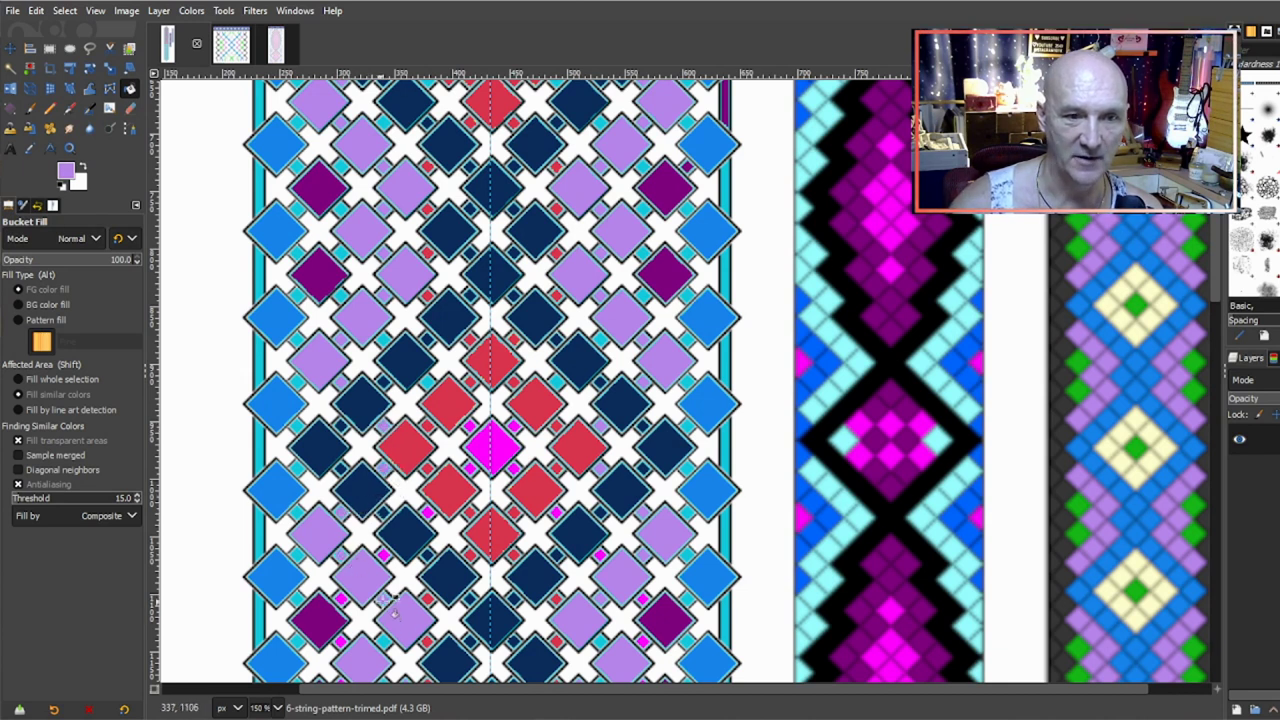
{"action": "scroll", "coordinate": [390, 645], "scroll_direction": "down", "scroll_amount": 5}
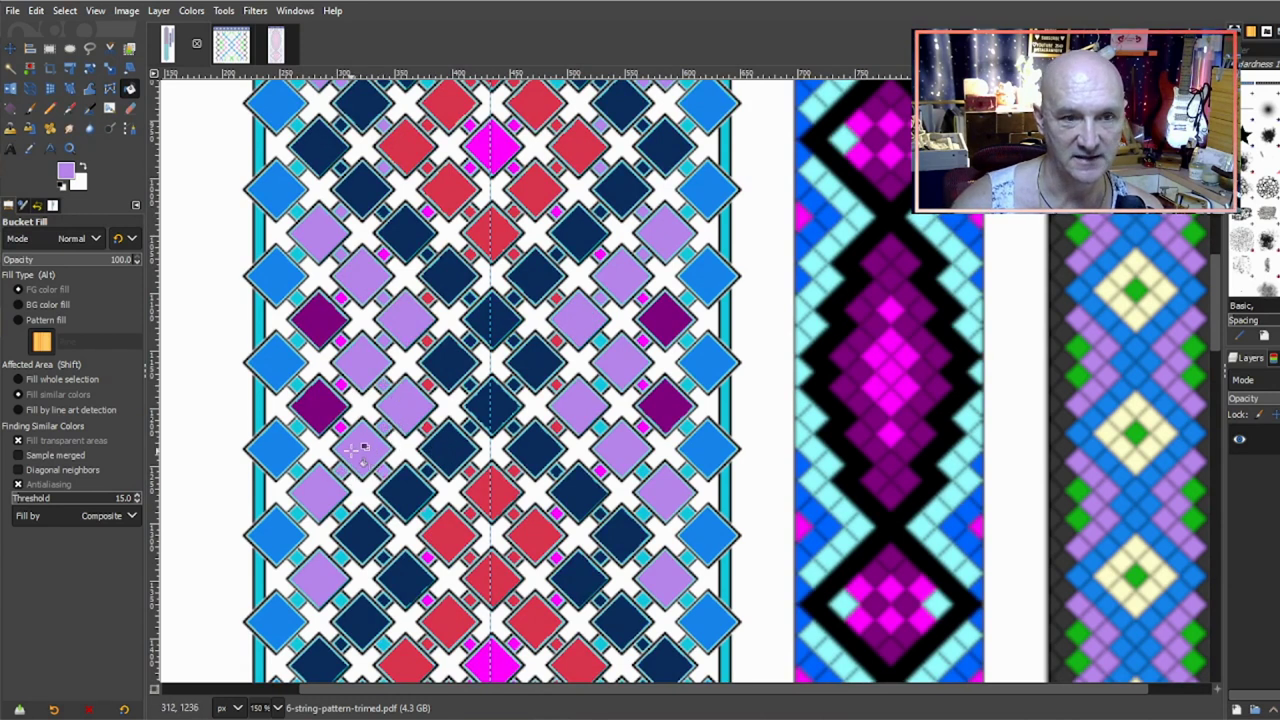
{"action": "scroll", "coordinate": [447, 416], "scroll_direction": "down", "scroll_amount": 3}
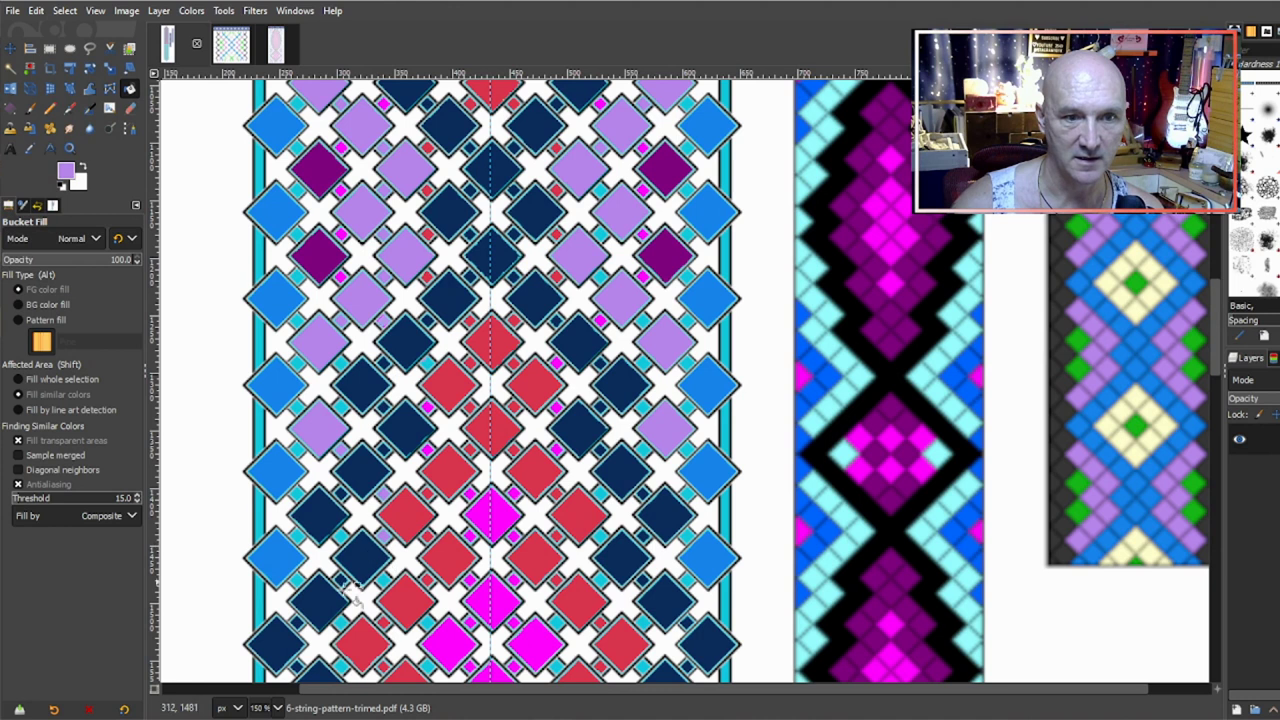
{"action": "scroll", "coordinate": [364, 588], "scroll_direction": "down", "scroll_amount": 3}
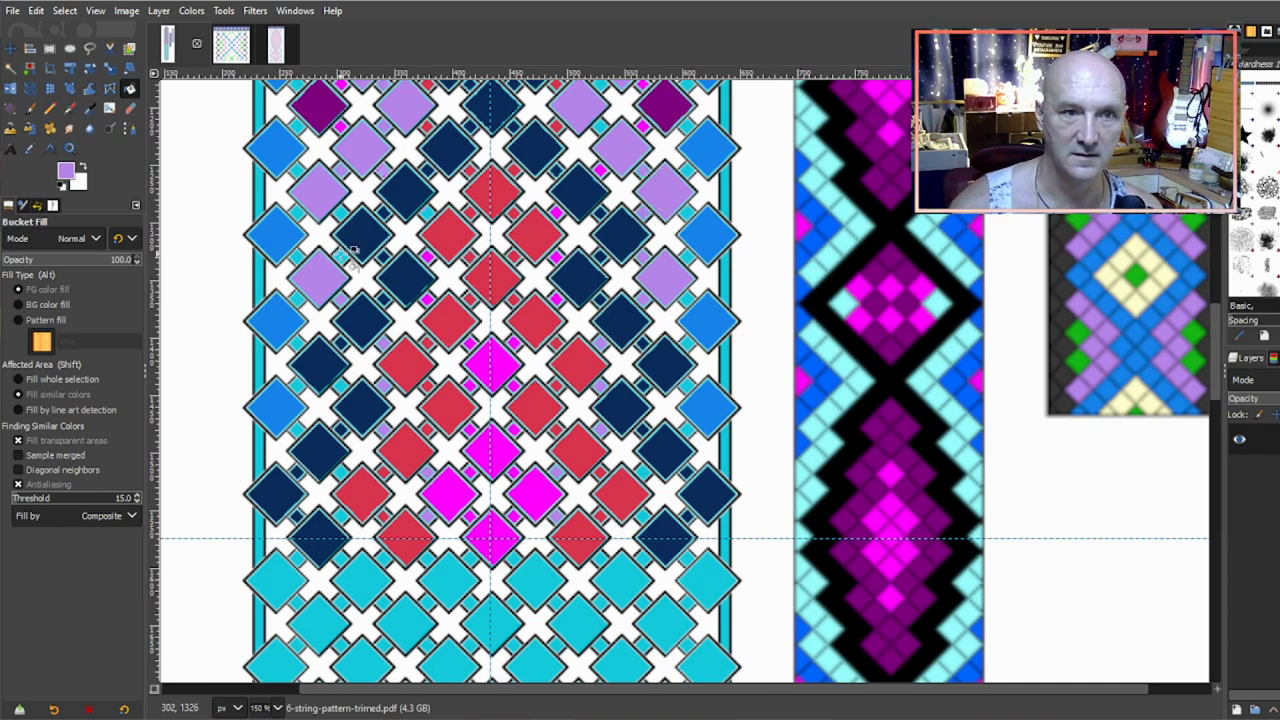
Step: Fill the topmost border segments with lilac, and sample bright blue to fill the small square above the top-left edge diamond
{"action": "scroll", "coordinate": [590, 425], "scroll_direction": "up", "scroll_amount": 3}
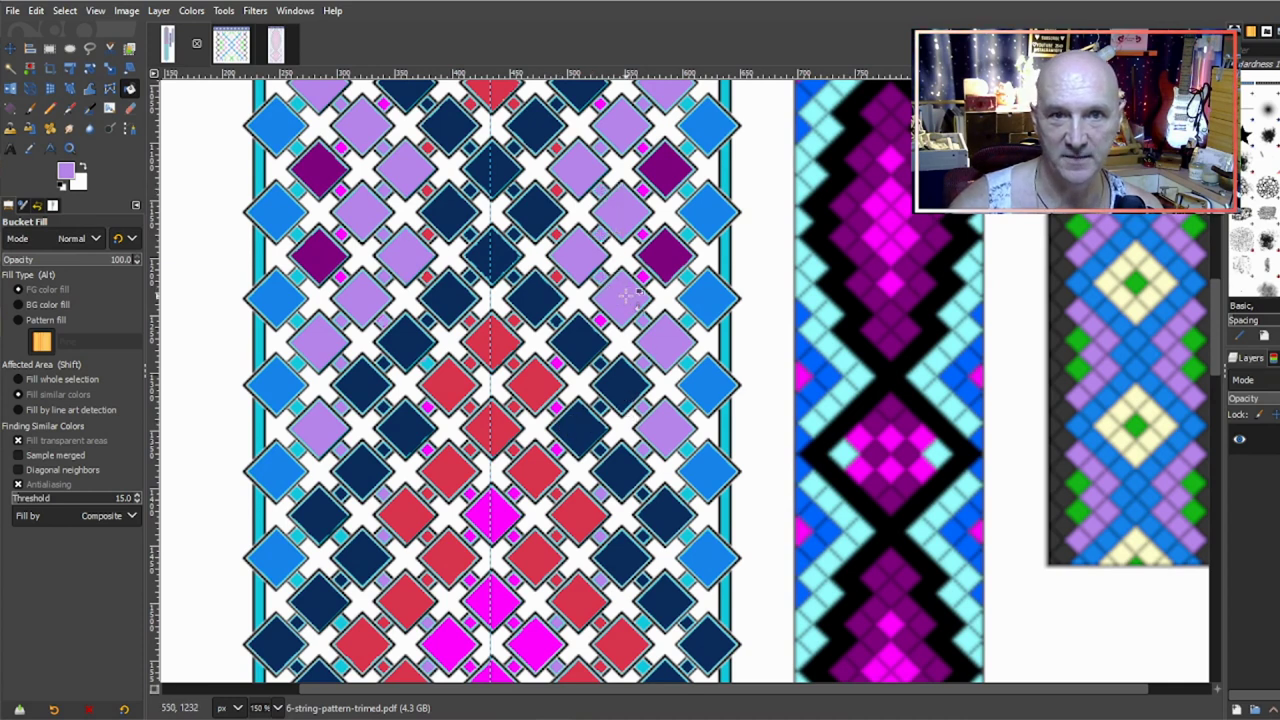
{"action": "scroll", "coordinate": [632, 298], "scroll_direction": "up", "scroll_amount": 6}
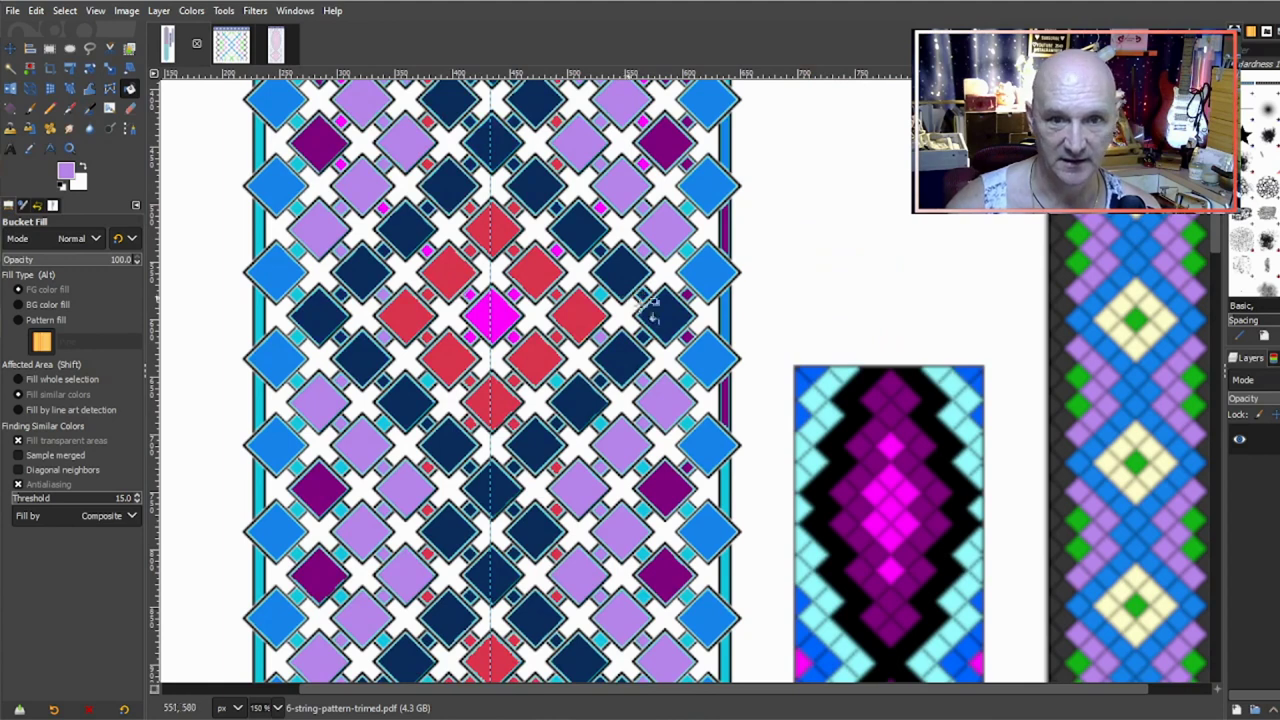
{"action": "scroll", "coordinate": [665, 305], "scroll_direction": "up", "scroll_amount": 6}
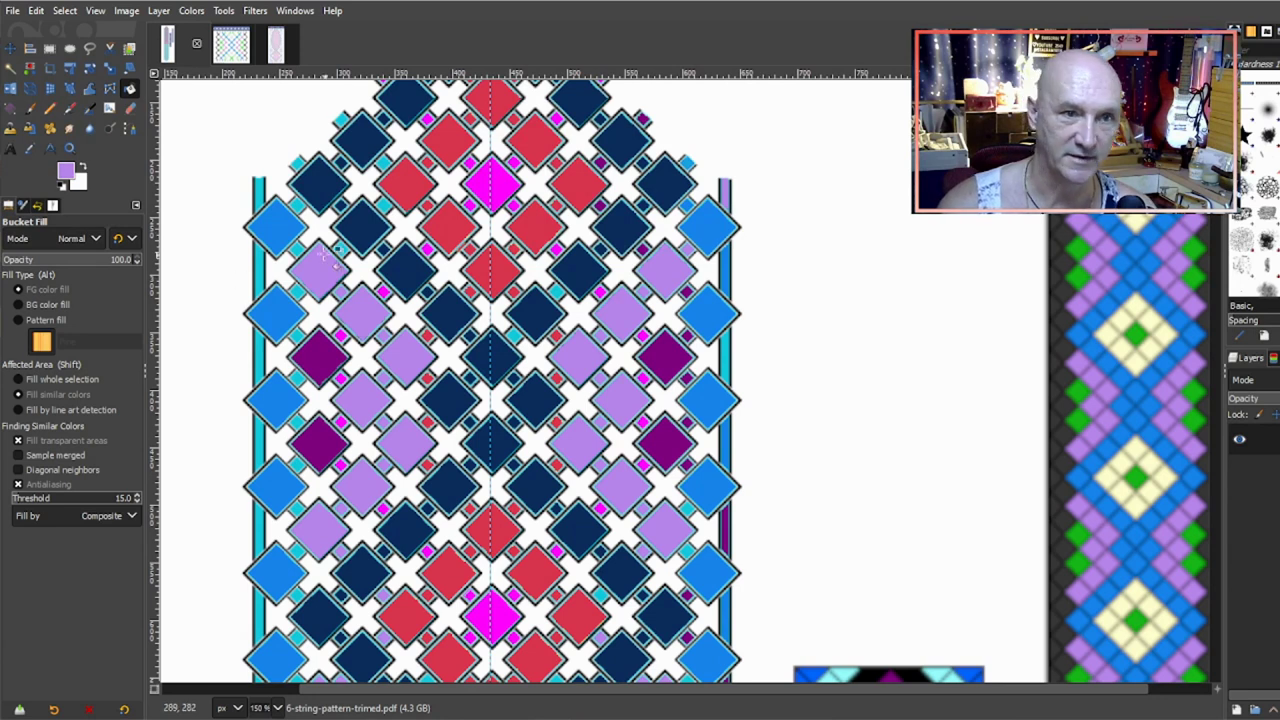
{"action": "left_click", "coordinate": [258, 186]}
{"action": "left_click", "coordinate": [274, 222], "text": "ctrl"}
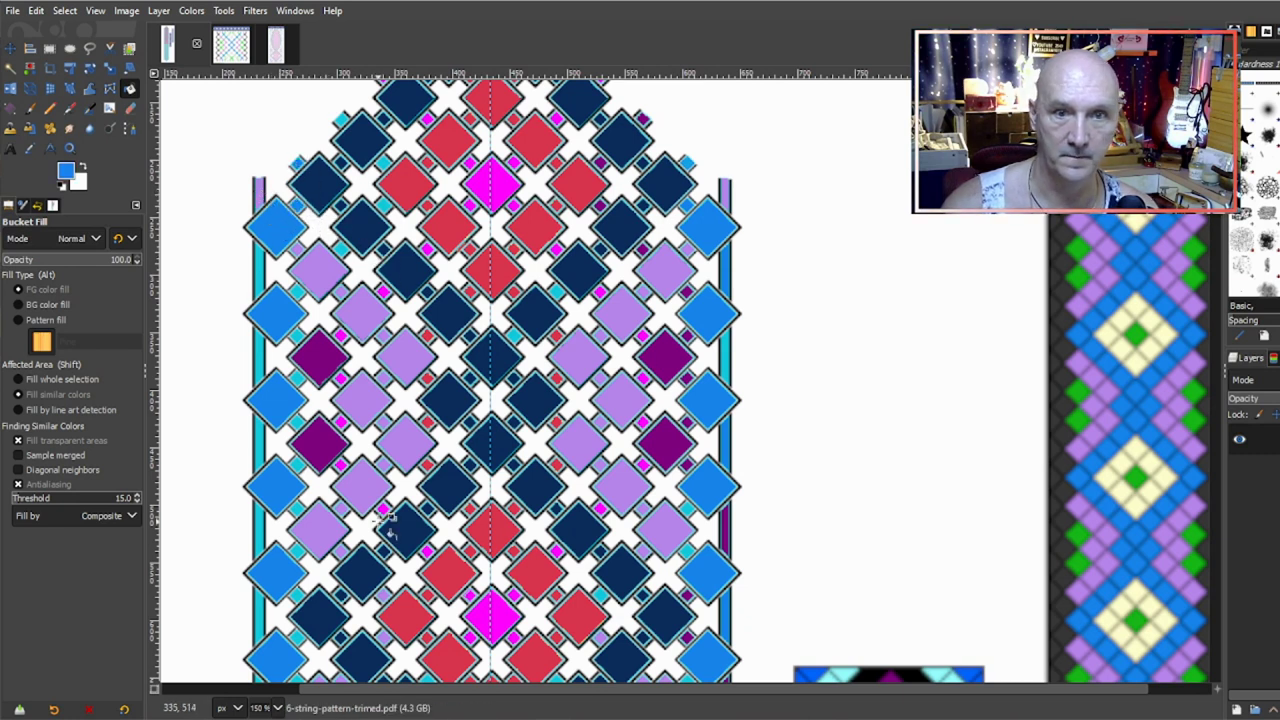
Step: Sample magenta from the second rhombus's centre and fill the small accent squares below it and beside the purple diamonds on both sides
{"action": "scroll", "coordinate": [632, 362], "scroll_direction": "down", "scroll_amount": 3}
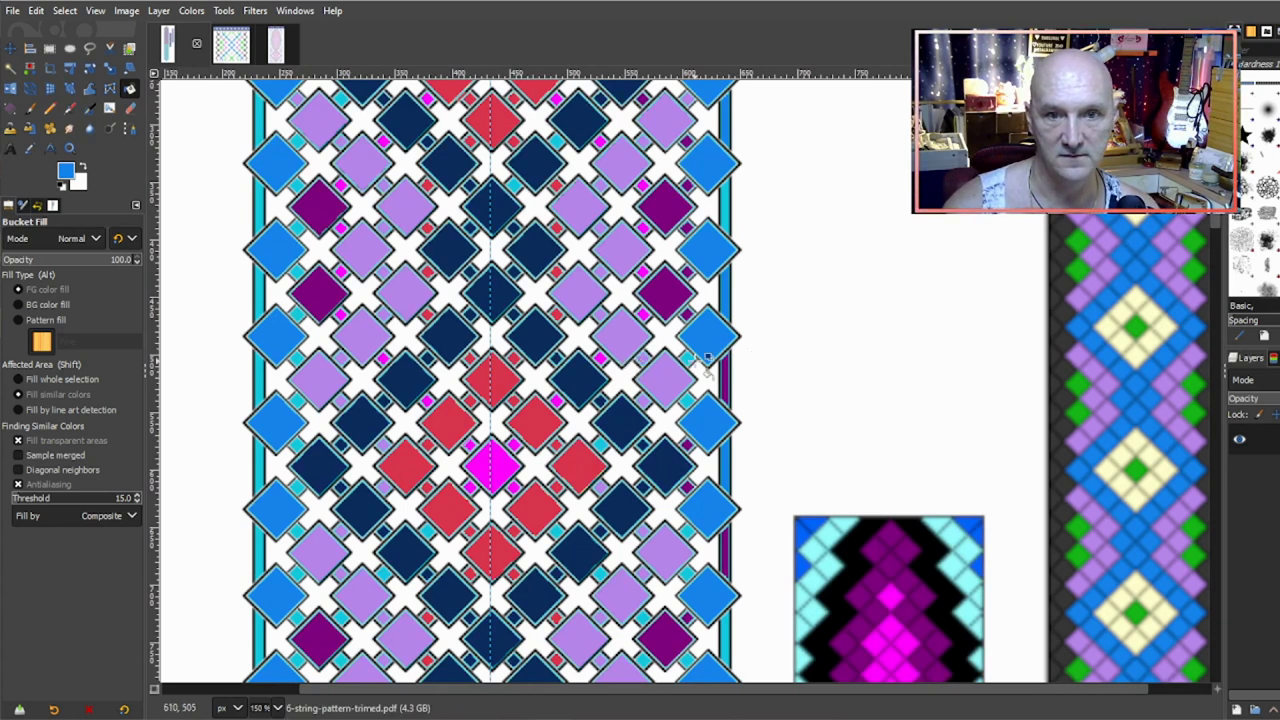
{"action": "left_click", "coordinate": [663, 385], "text": "ctrl"}
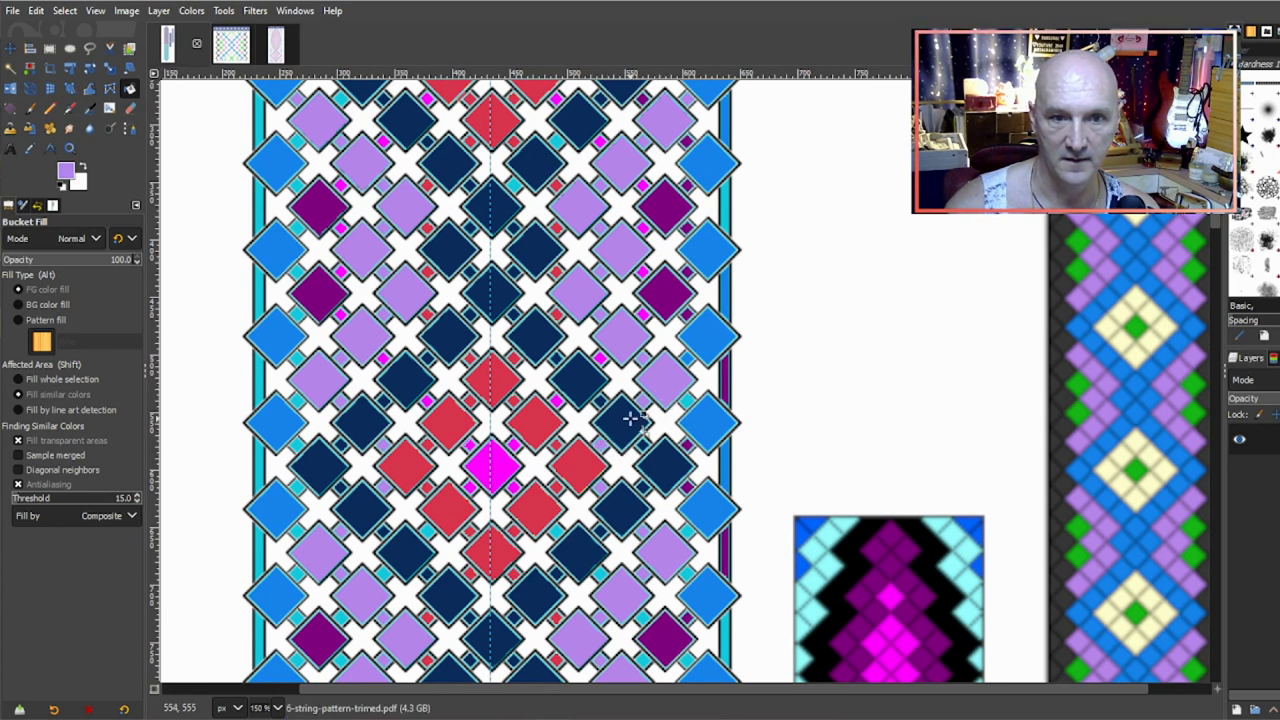
{"action": "left_click", "coordinate": [489, 463], "text": "ctrl"}
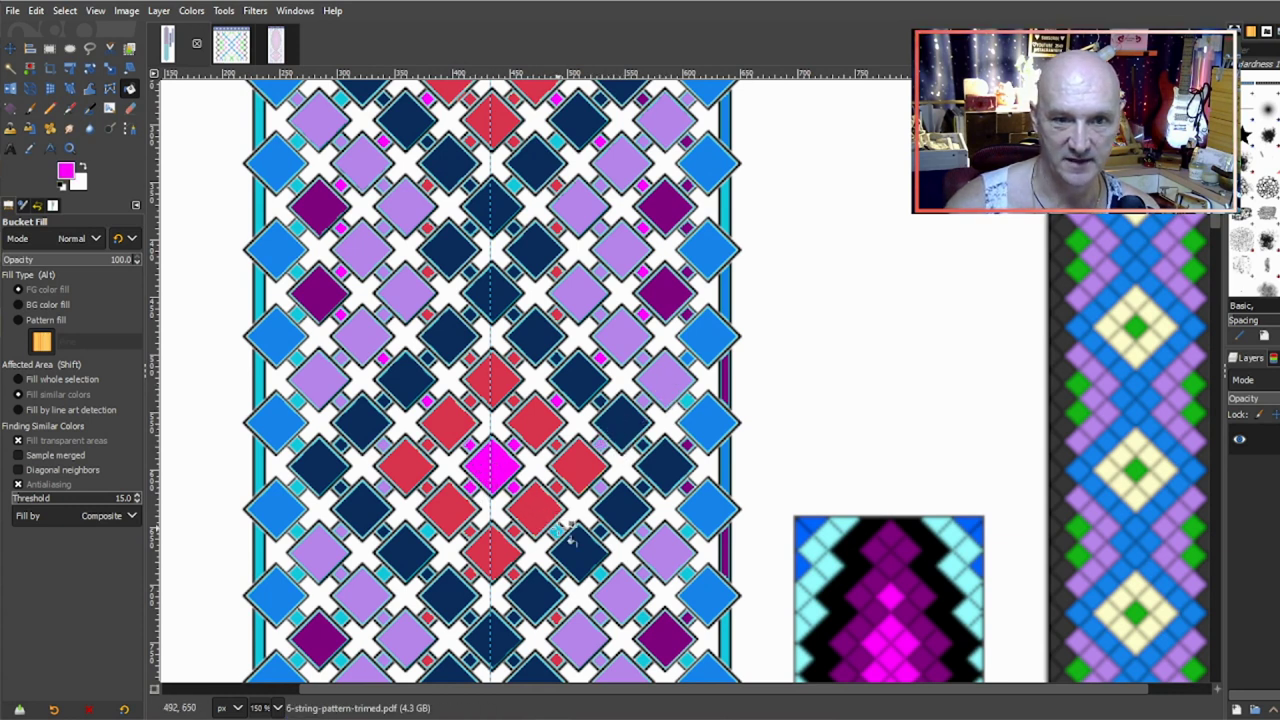
{"action": "scroll", "coordinate": [600, 440], "scroll_direction": "down", "scroll_amount": 3}
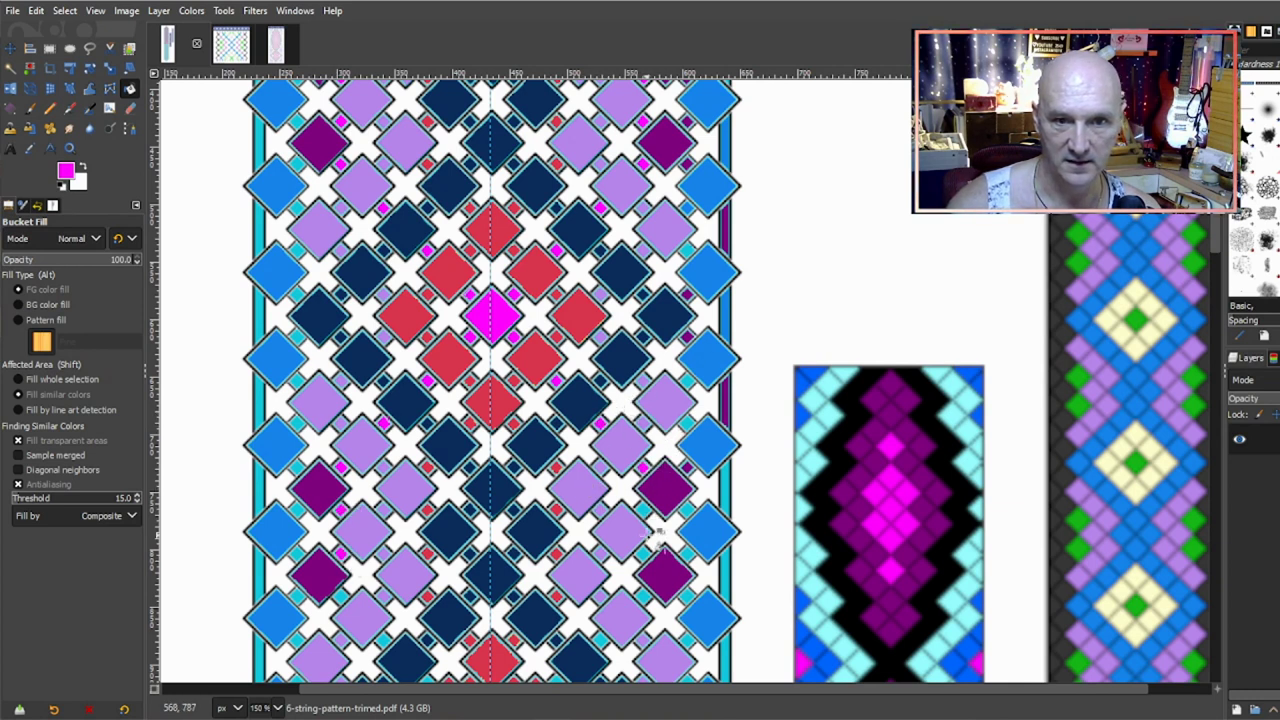
{"action": "scroll", "coordinate": [652, 555], "scroll_direction": "down", "scroll_amount": 3}
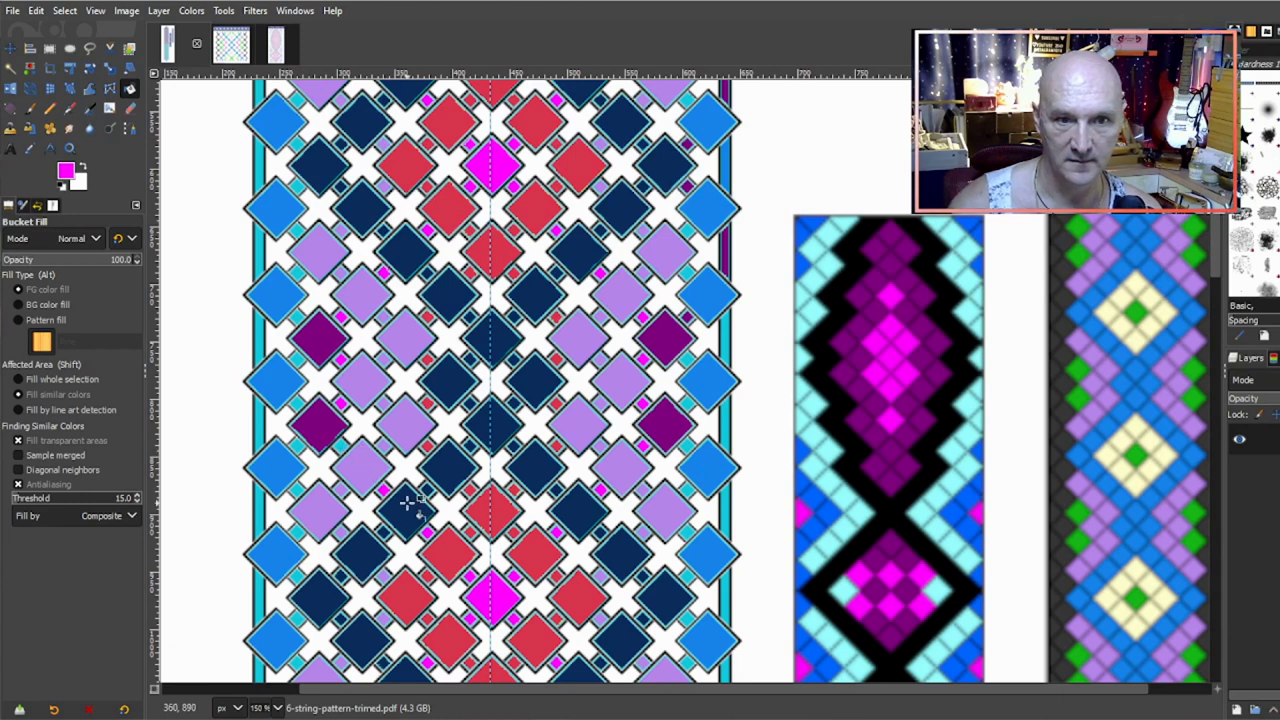
{"action": "scroll", "coordinate": [407, 503], "scroll_direction": "up", "scroll_amount": 3}
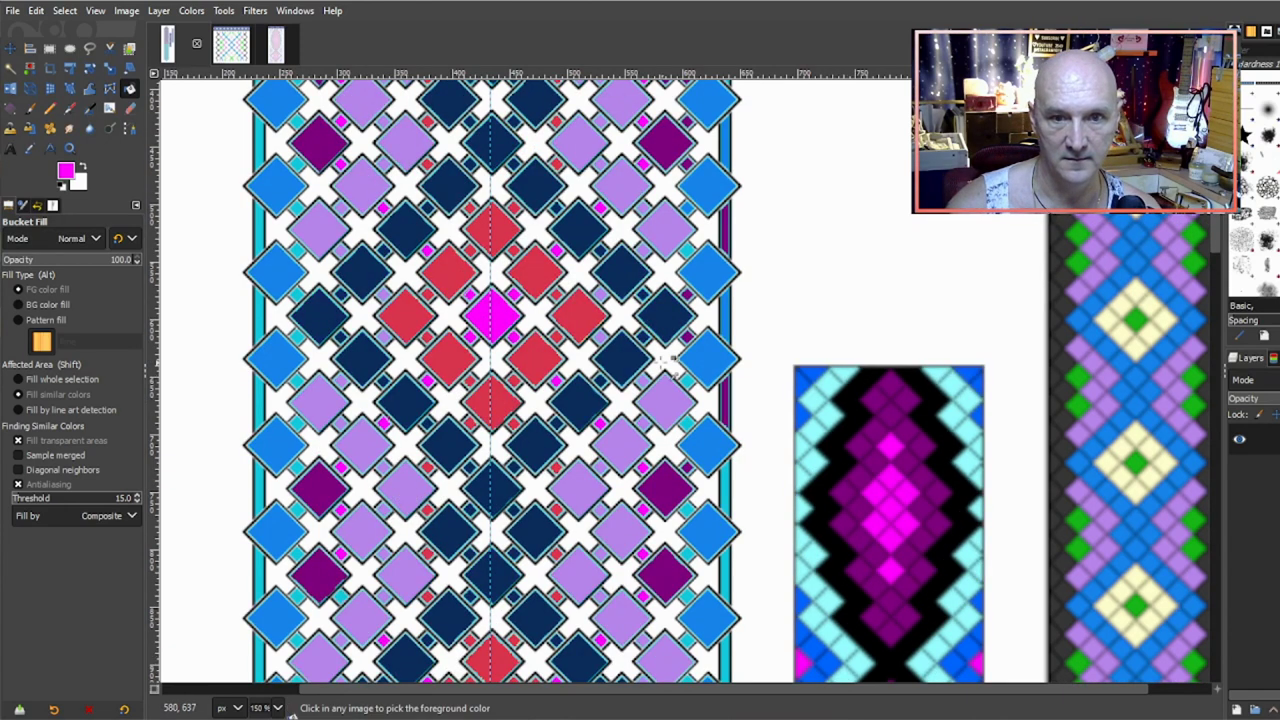
Step: Resample dark purple from a side diamond and fill matching small squares and border segments down the pattern's right edge to the guide
{"action": "scroll", "coordinate": [715, 345], "scroll_direction": "down", "scroll_amount": 1}
{"action": "scroll", "coordinate": [718, 338], "scroll_direction": "up", "scroll_amount": 3}
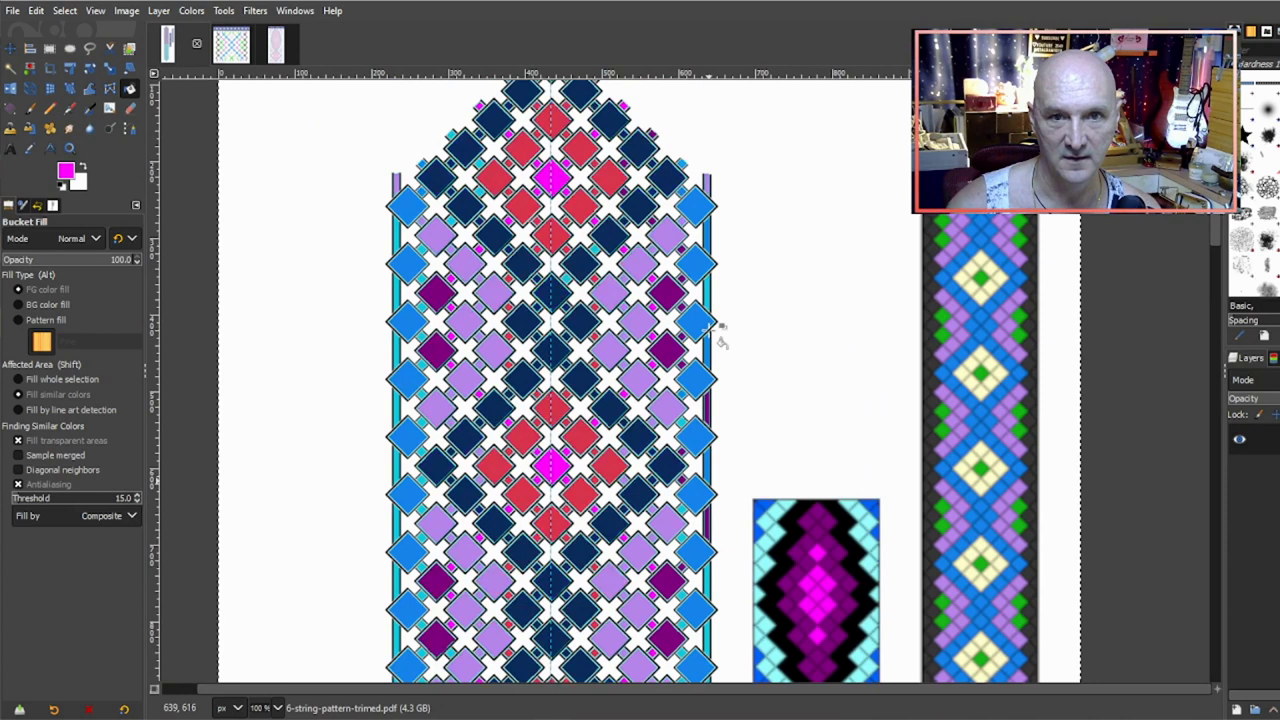
{"action": "scroll", "coordinate": [725, 312], "scroll_direction": "down", "scroll_amount": 3}
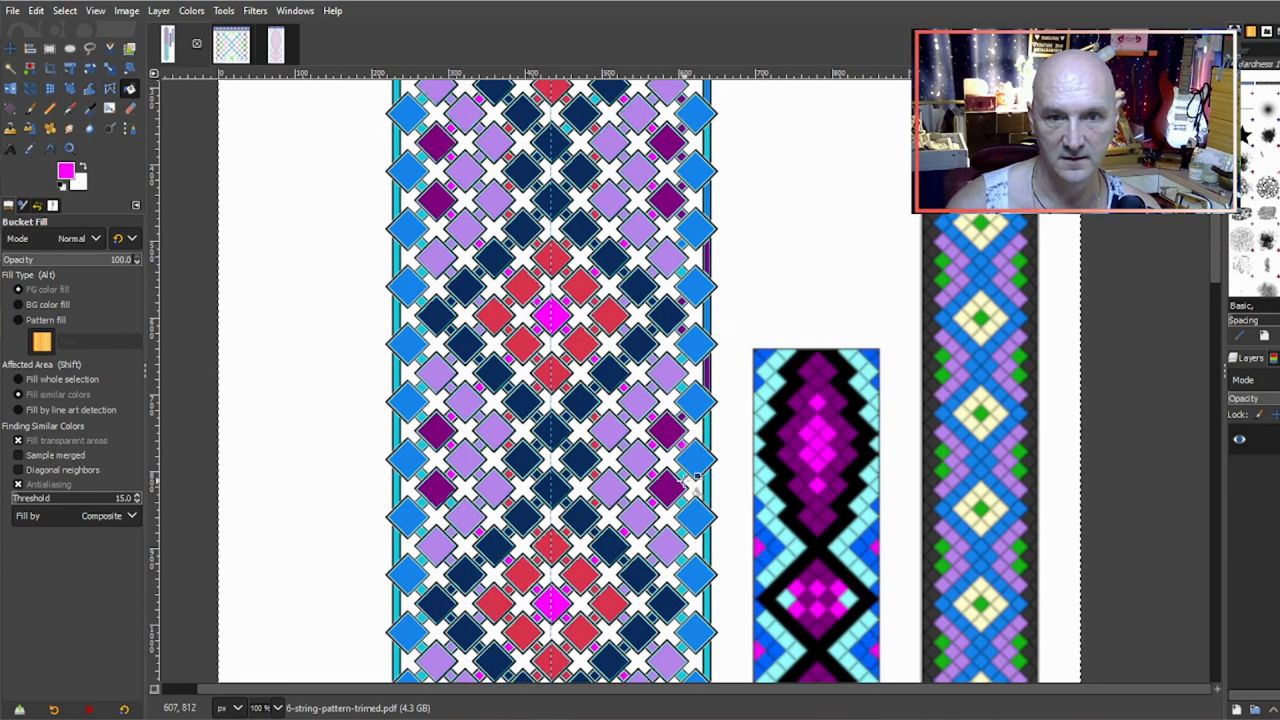
{"action": "left_click", "coordinate": [678, 440], "text": "ctrl"}
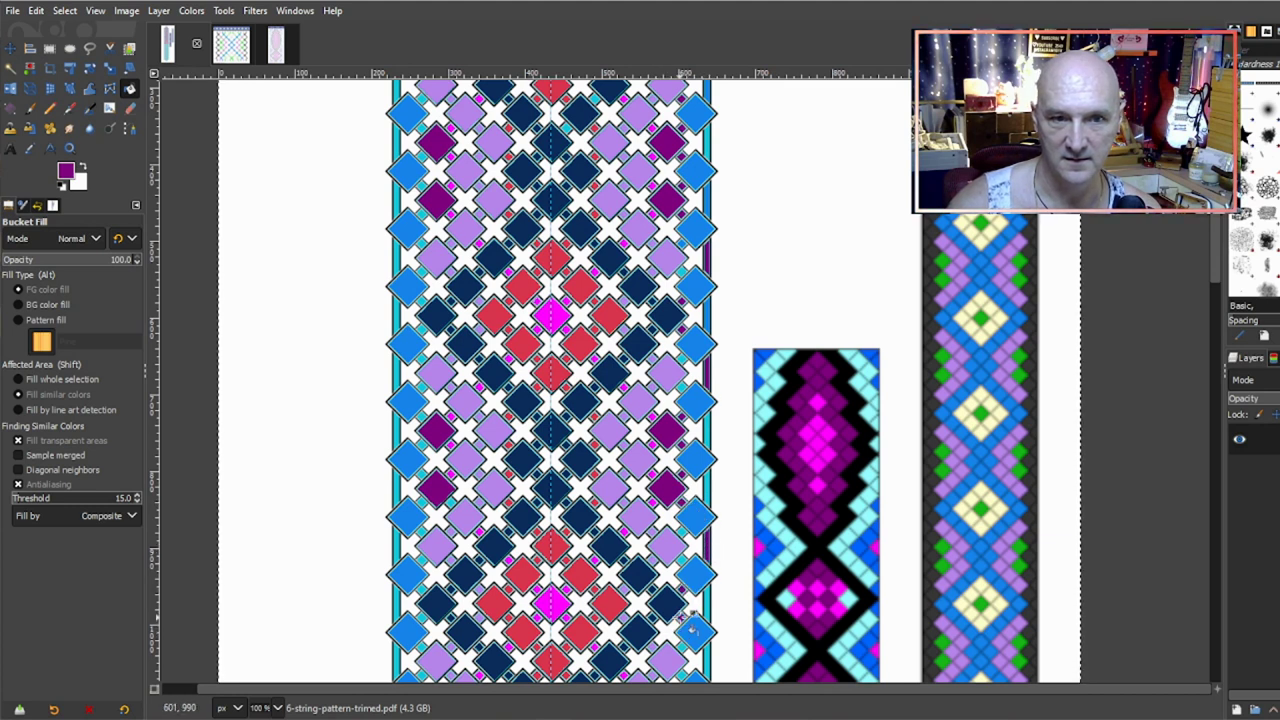
{"action": "scroll", "coordinate": [700, 455], "scroll_direction": "down", "scroll_amount": 3}
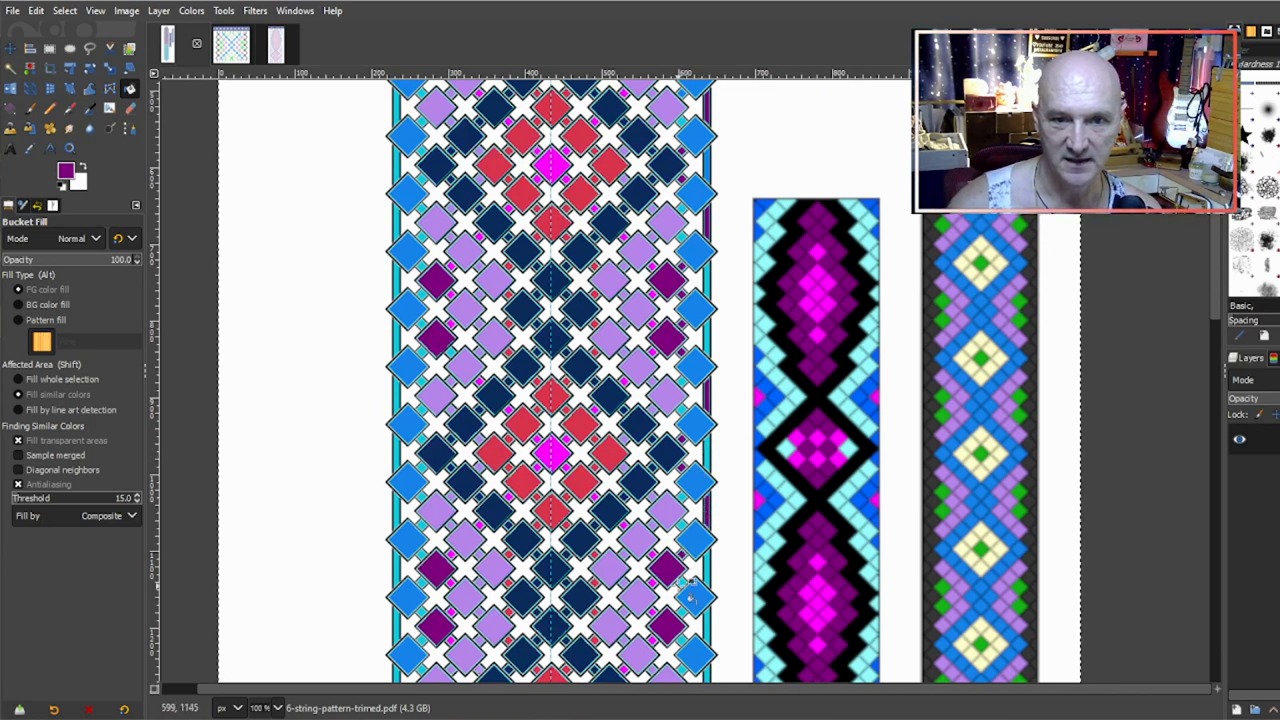
{"action": "scroll", "coordinate": [695, 538], "scroll_direction": "down", "scroll_amount": 3}
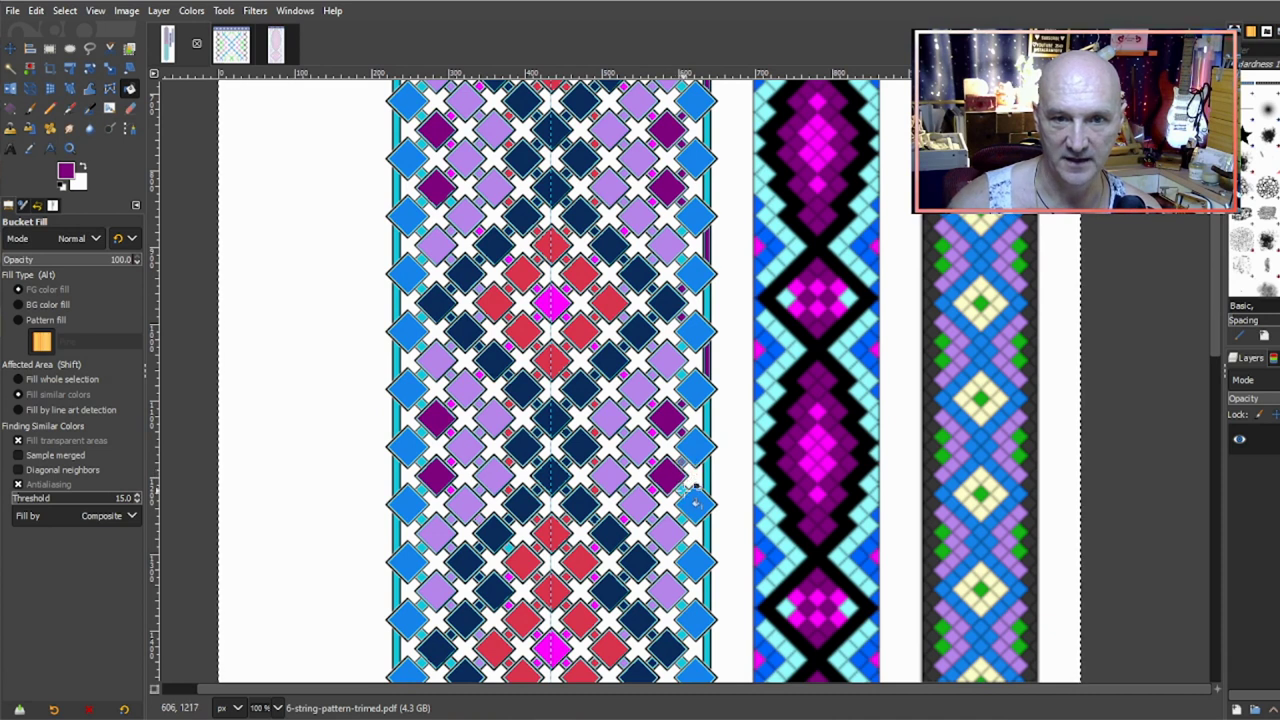
{"action": "left_click", "coordinate": [672, 478], "text": "ctrl"}
{"action": "left_click", "coordinate": [672, 478], "text": "ctrl"}
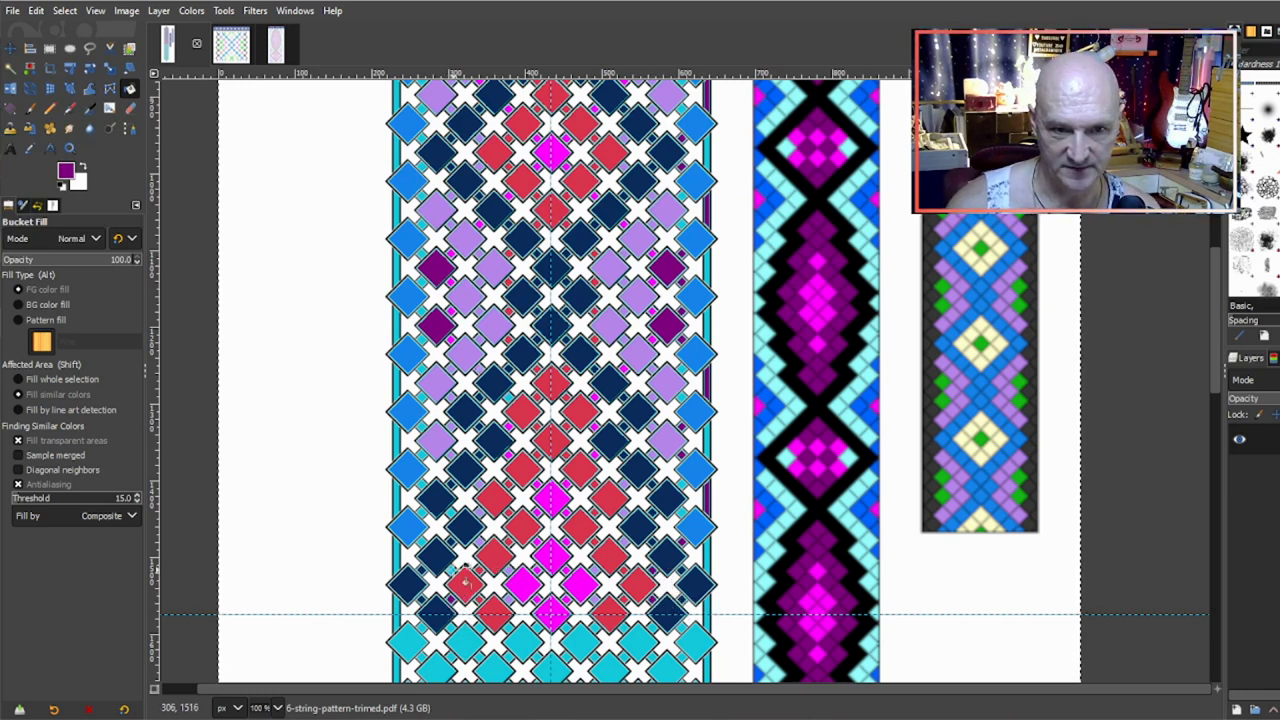
Step: Fill the pattern's left border segments and matching small edge squares with dark purple, from the horizontal guide up to the top
{"action": "scroll", "coordinate": [610, 486], "scroll_direction": "up", "scroll_amount": 1, "text": "ctrl"}
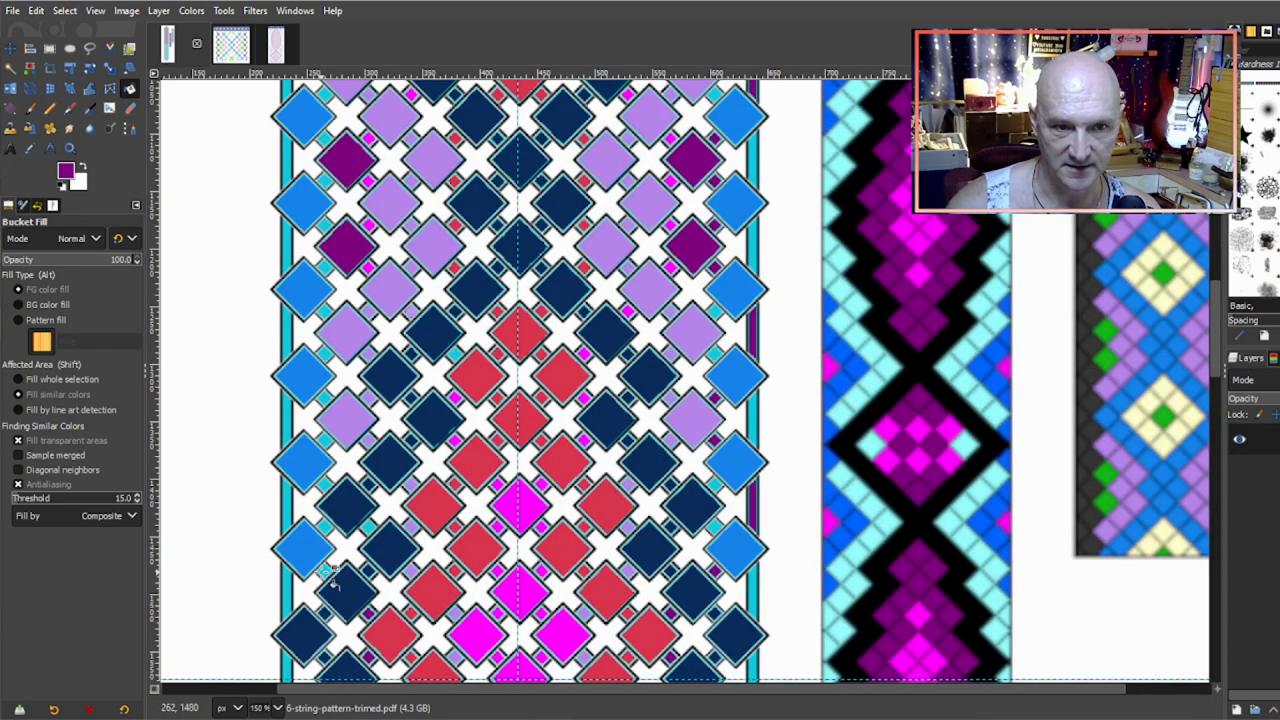
{"action": "left_click", "coordinate": [289, 507]}
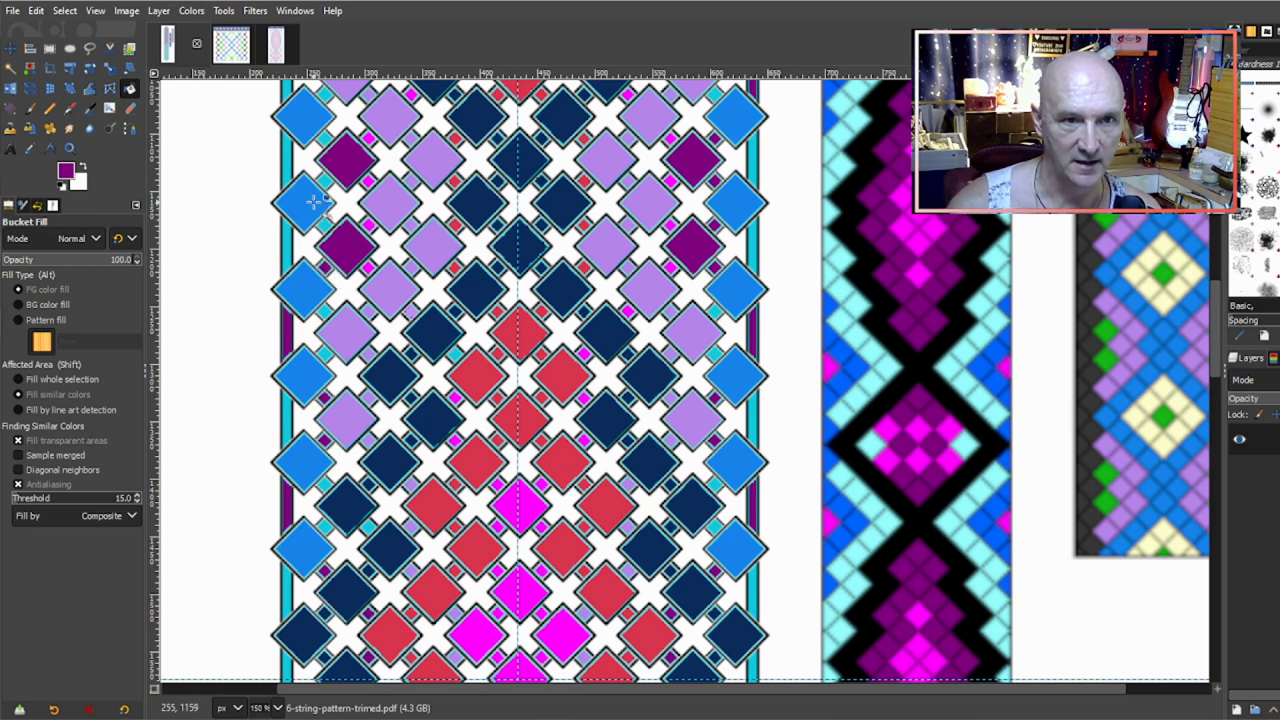
{"action": "scroll", "coordinate": [345, 205], "scroll_direction": "down", "scroll_amount": 5}
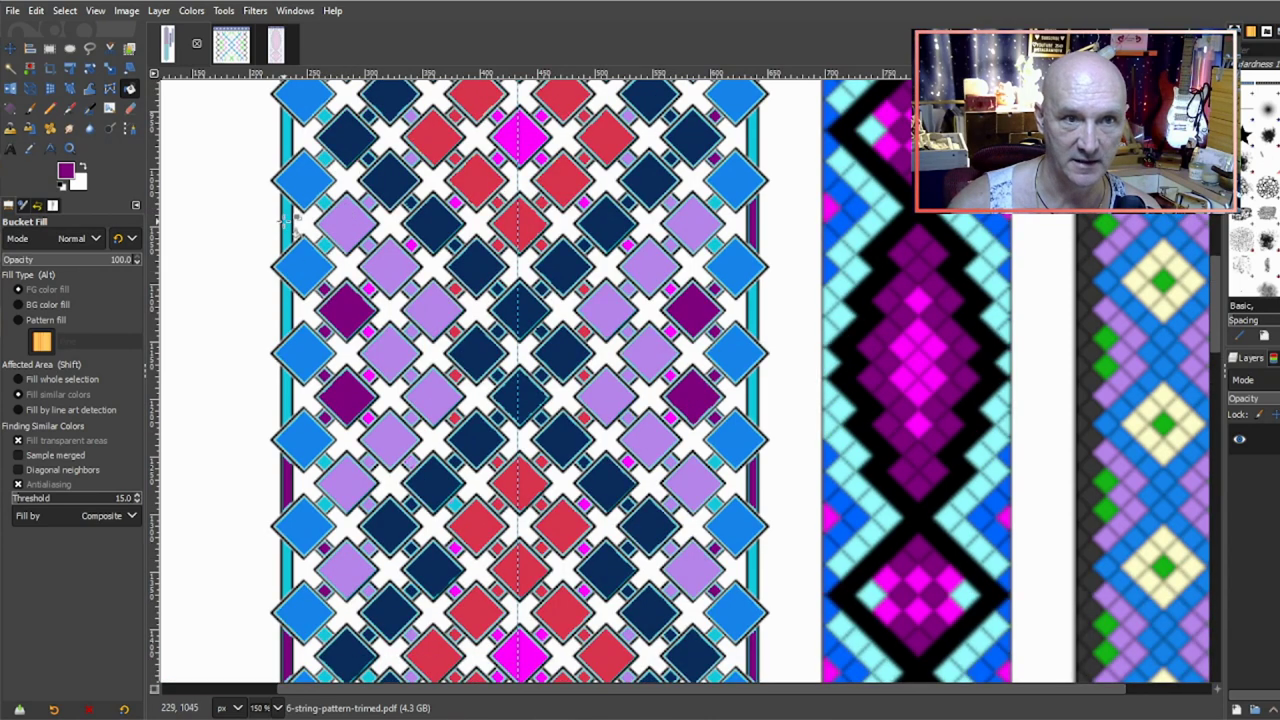
{"action": "scroll", "coordinate": [295, 228], "scroll_direction": "up", "scroll_amount": 3}
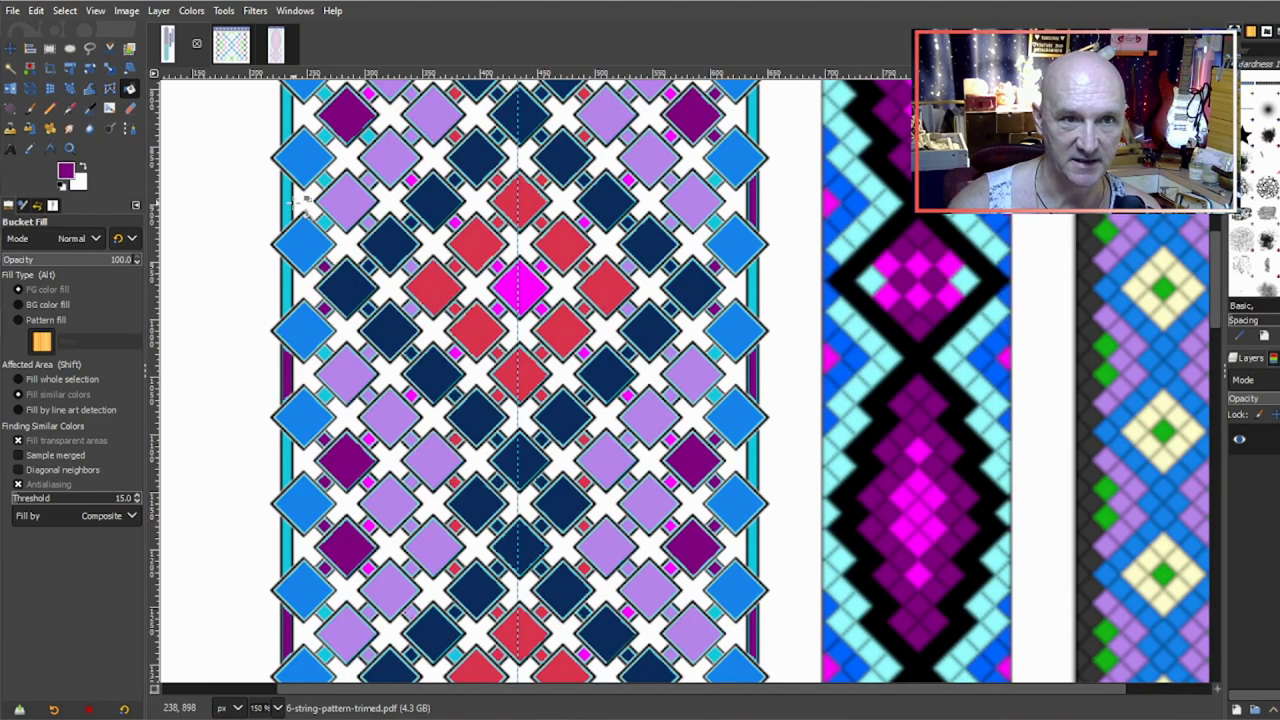
{"action": "scroll", "coordinate": [320, 230], "scroll_direction": "up", "scroll_amount": 3}
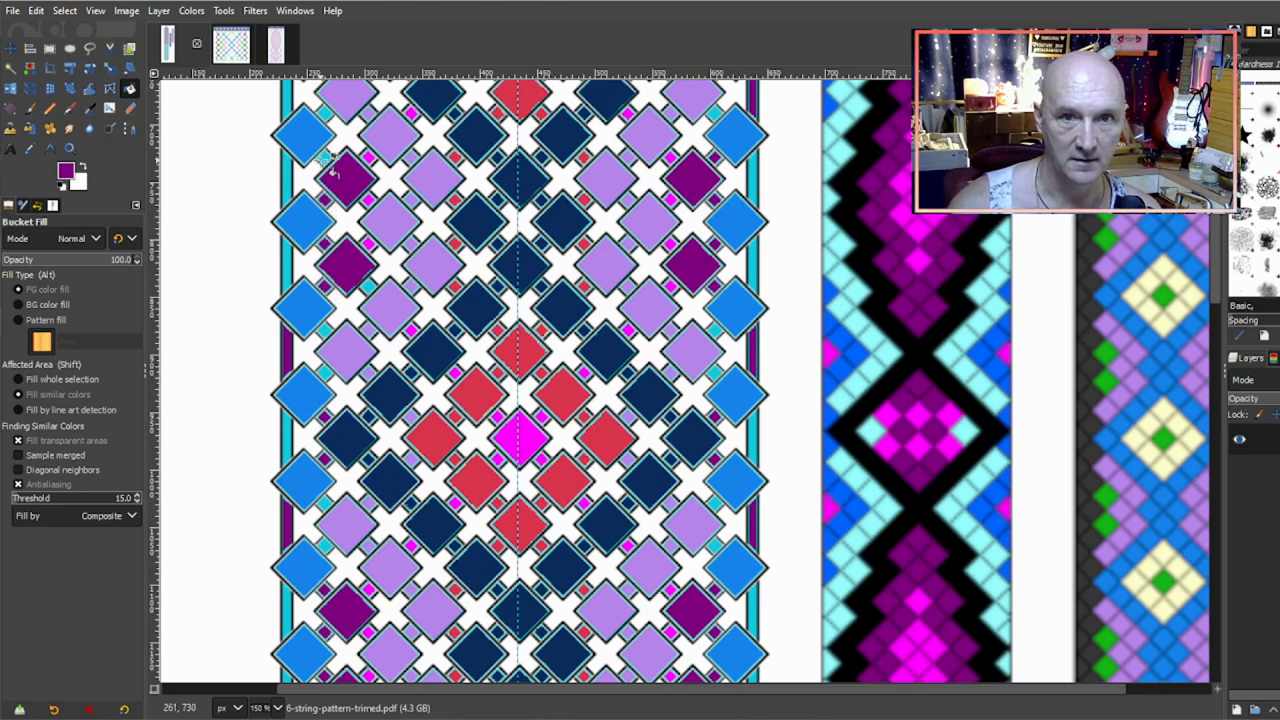
{"action": "scroll", "coordinate": [330, 180], "scroll_direction": "down", "scroll_amount": 3}
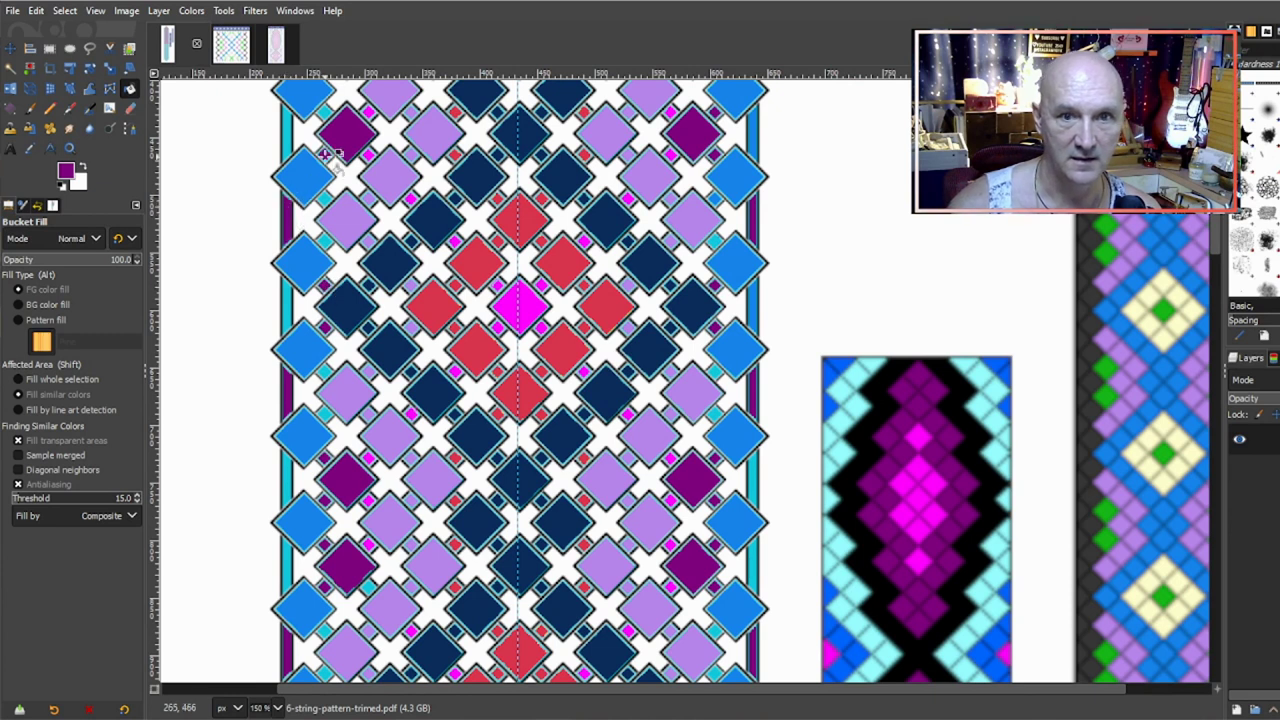
{"action": "scroll", "coordinate": [368, 220], "scroll_direction": "up", "scroll_amount": 3}
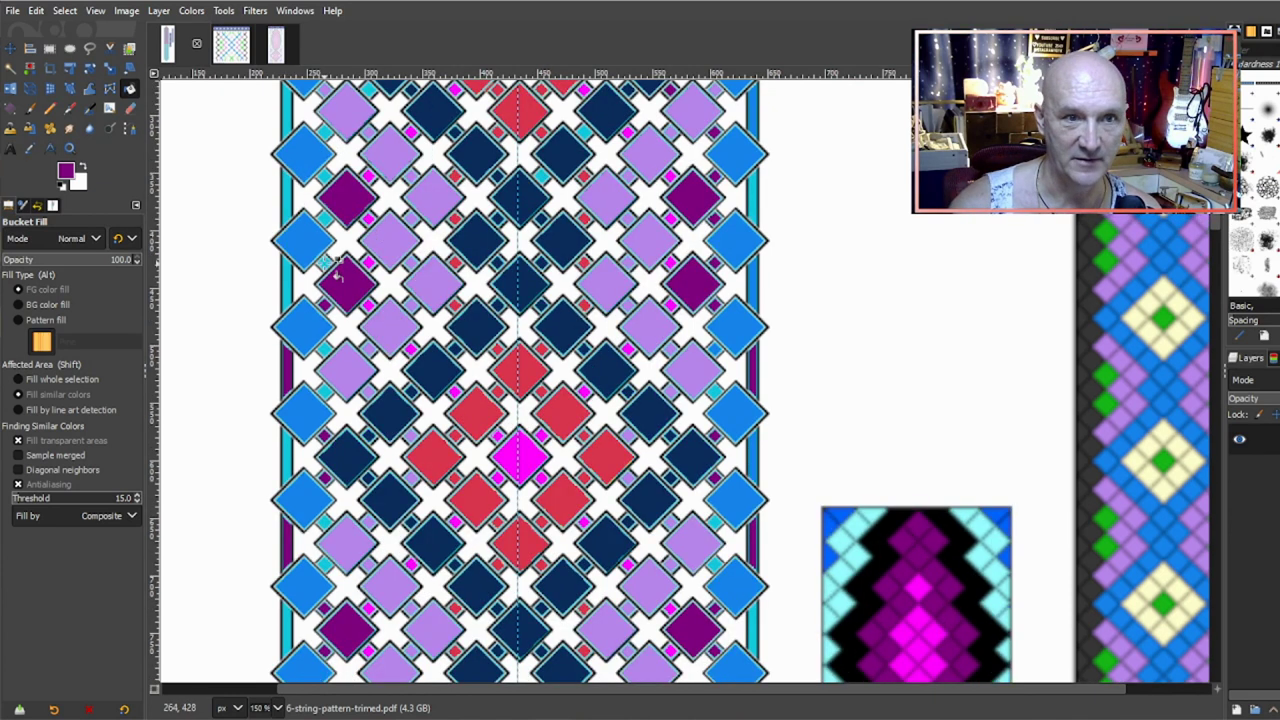
{"action": "scroll", "coordinate": [335, 223], "scroll_direction": "up", "scroll_amount": 3}
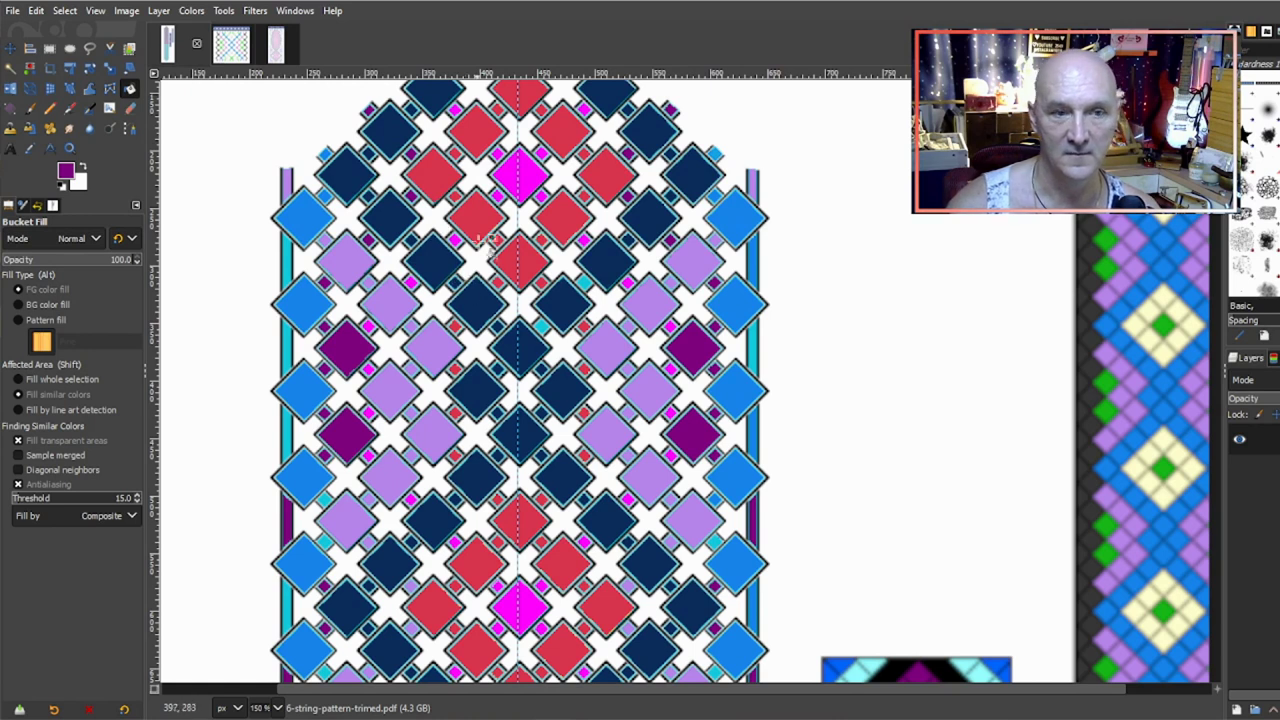
Step: Sample navy from a diamond, fill the small square beside the topmost central navy diamonds, and check down to the guide for missed squares
{"action": "left_click", "coordinate": [605, 258], "text": "ctrl"}
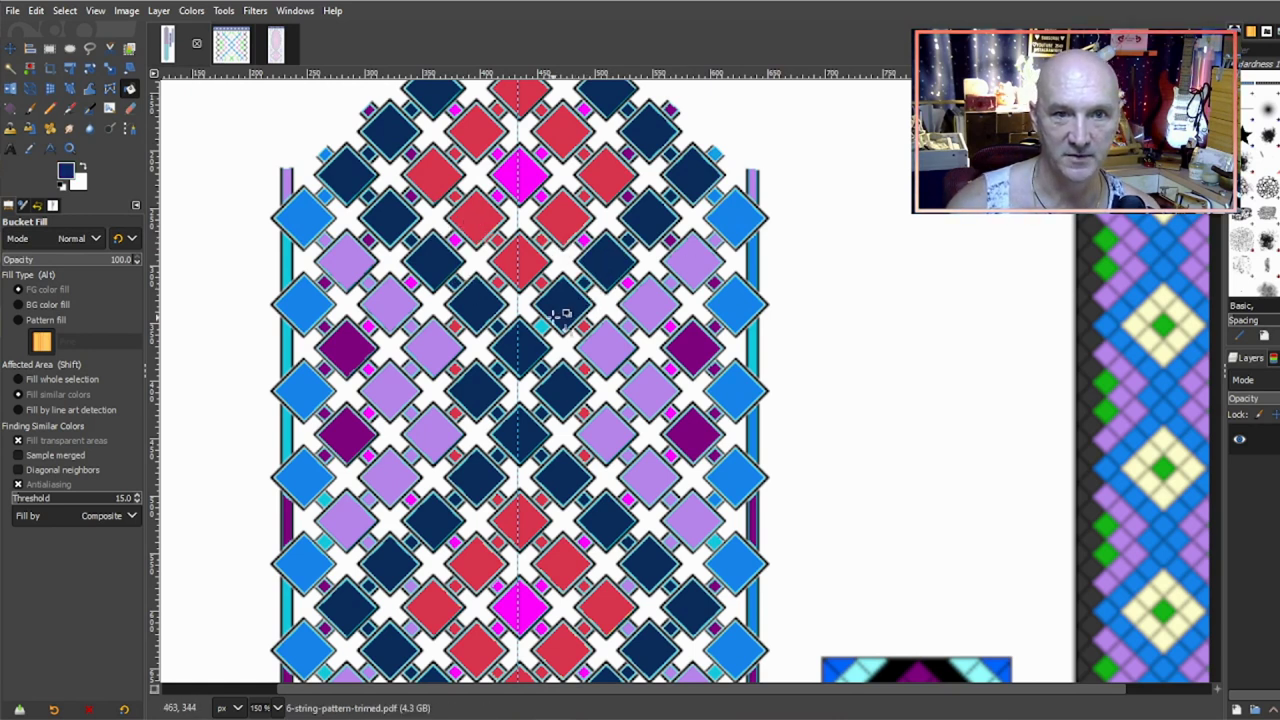
{"action": "scroll", "coordinate": [530, 250], "scroll_direction": "down", "scroll_amount": 3}
{"action": "scroll", "coordinate": [533, 258], "scroll_direction": "up", "scroll_amount": 3}
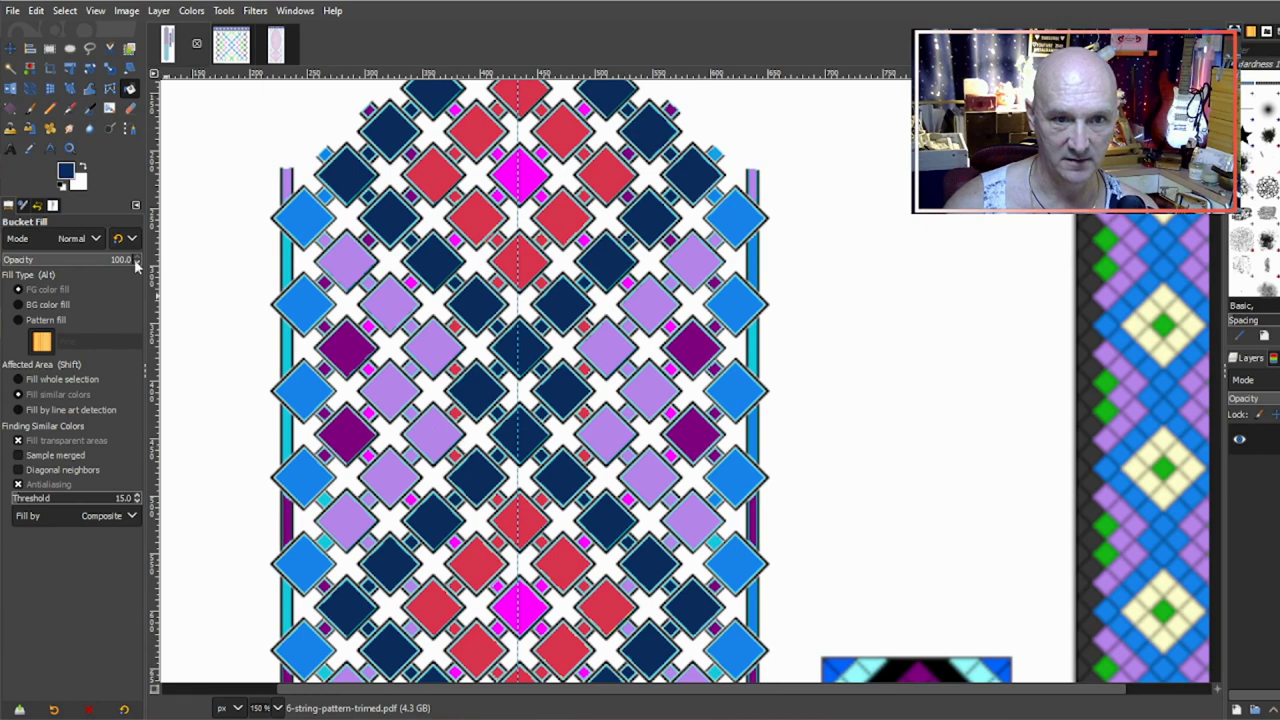
{"action": "scroll", "coordinate": [352, 230], "scroll_direction": "down", "scroll_amount": 10}
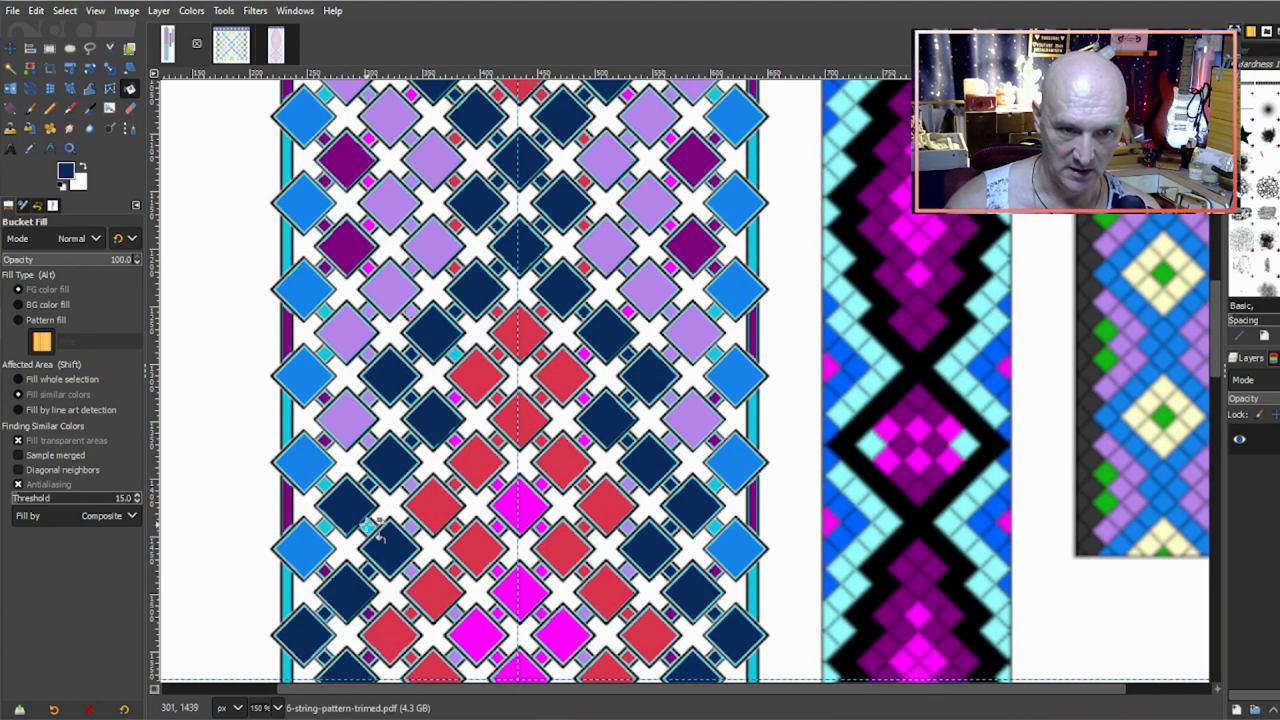
{"action": "scroll", "coordinate": [455, 427], "scroll_direction": "down", "scroll_amount": 3}
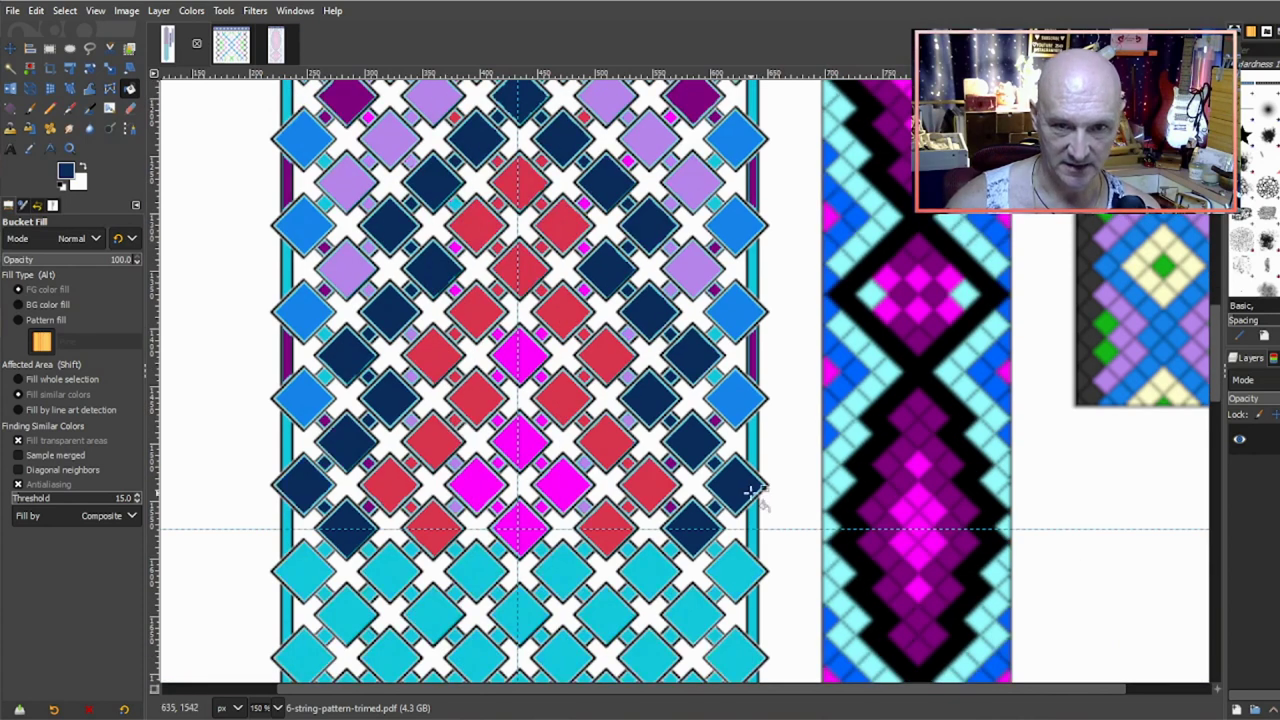
Step: Sample bright blue from a right-edge diamond and fill the upper left border segments between the blue diamonds
{"action": "scroll", "coordinate": [740, 425], "scroll_direction": "up", "scroll_amount": 15}
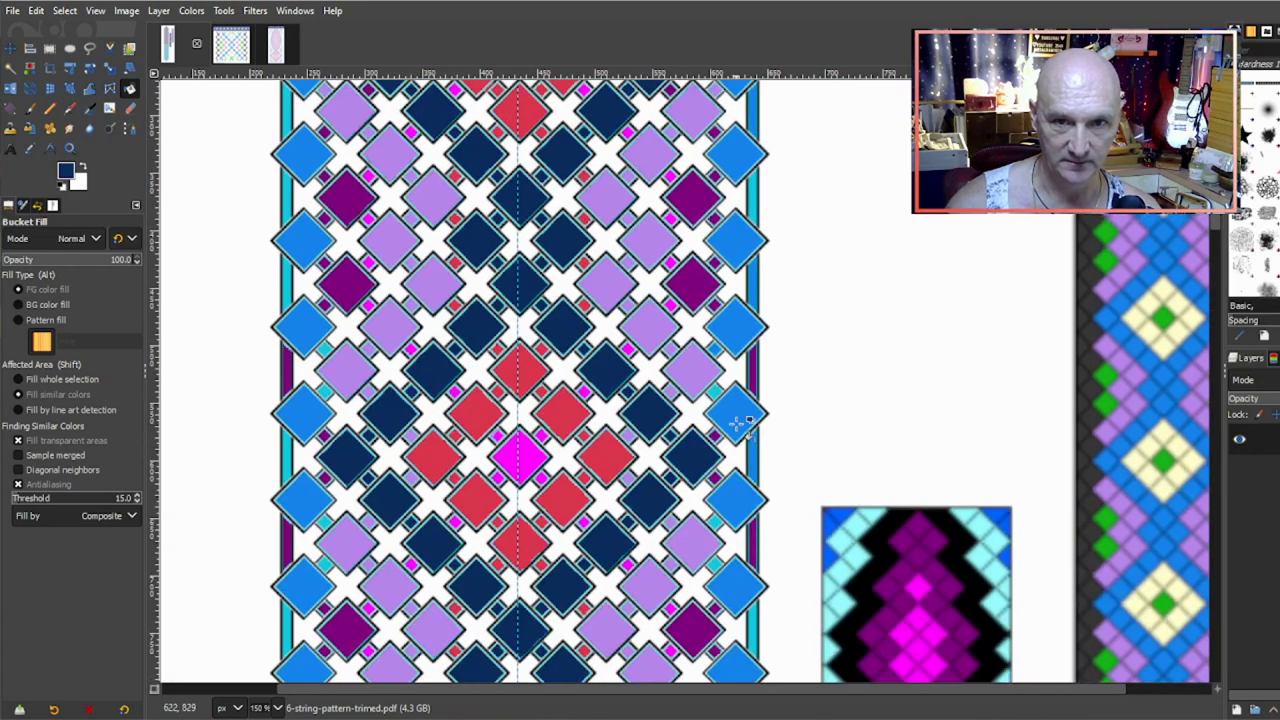
{"action": "key", "text": "ctrl"}
{"action": "left_click", "coordinate": [735, 365], "text": "ctrl"}
{"action": "scroll", "coordinate": [758, 480], "scroll_direction": "down", "scroll_amount": 2}
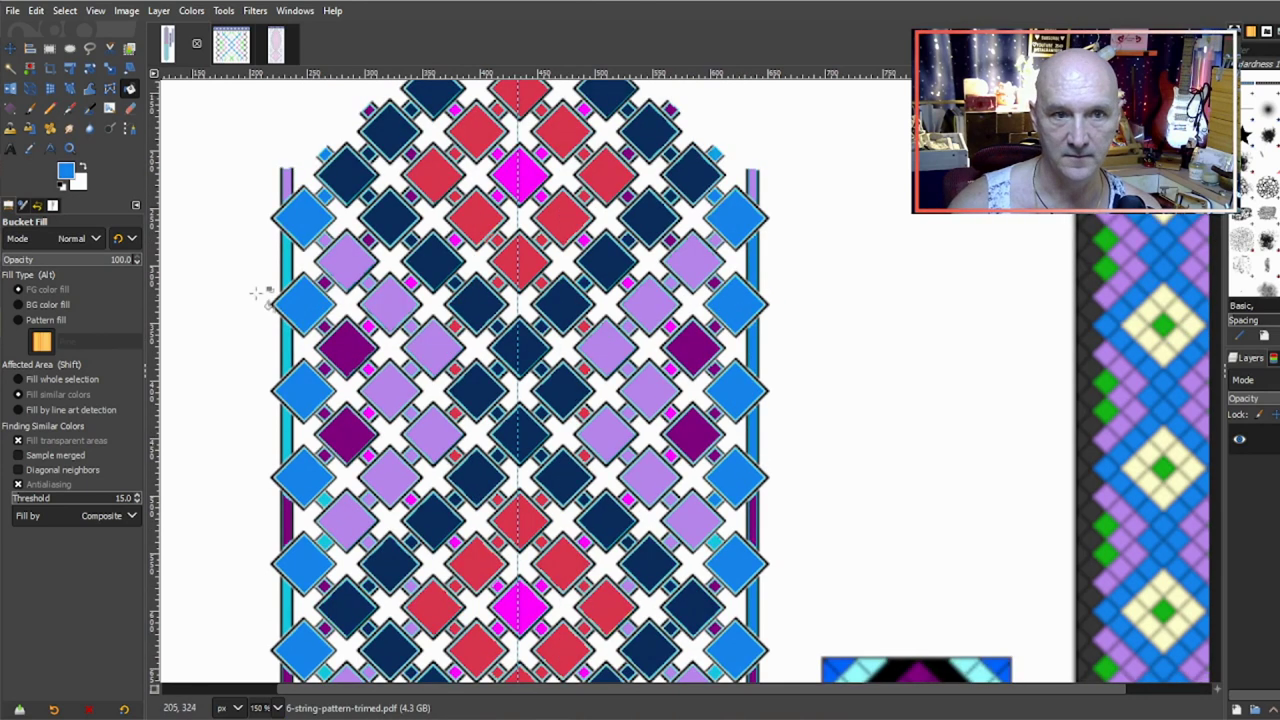
{"action": "left_click", "coordinate": [288, 272]}
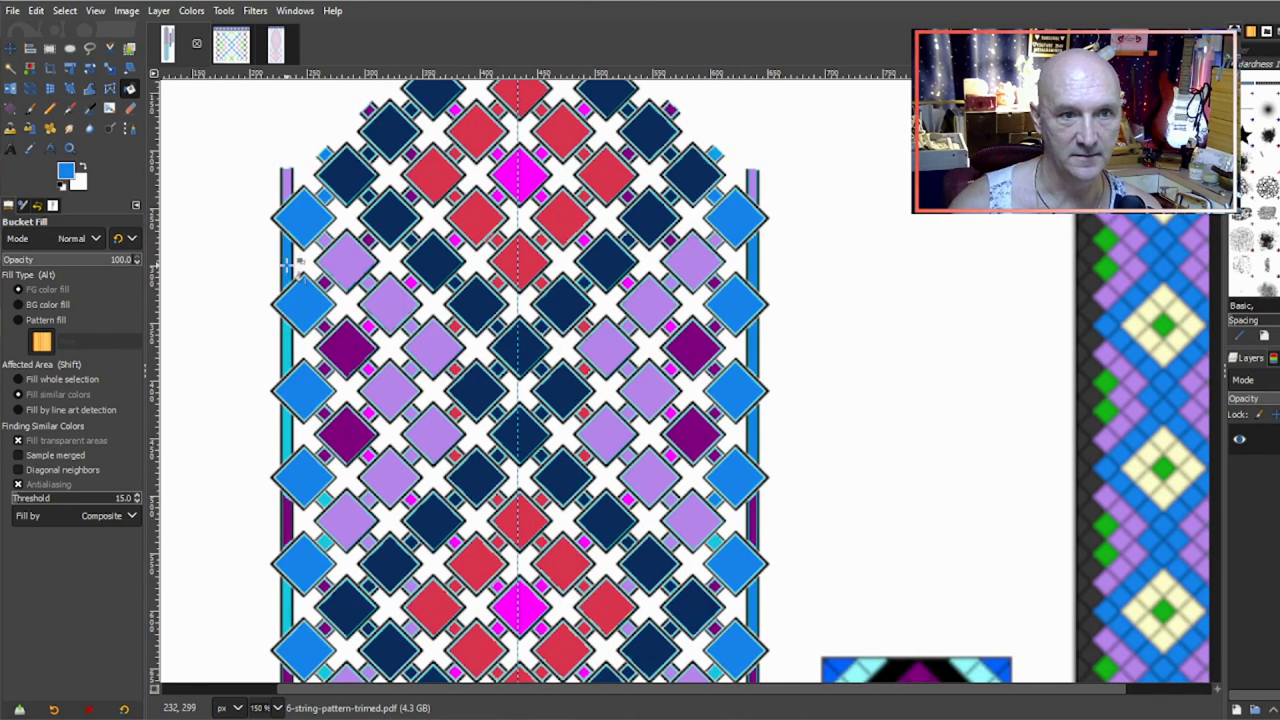
{"action": "left_click", "coordinate": [288, 350]}
{"action": "left_click", "coordinate": [288, 432]}
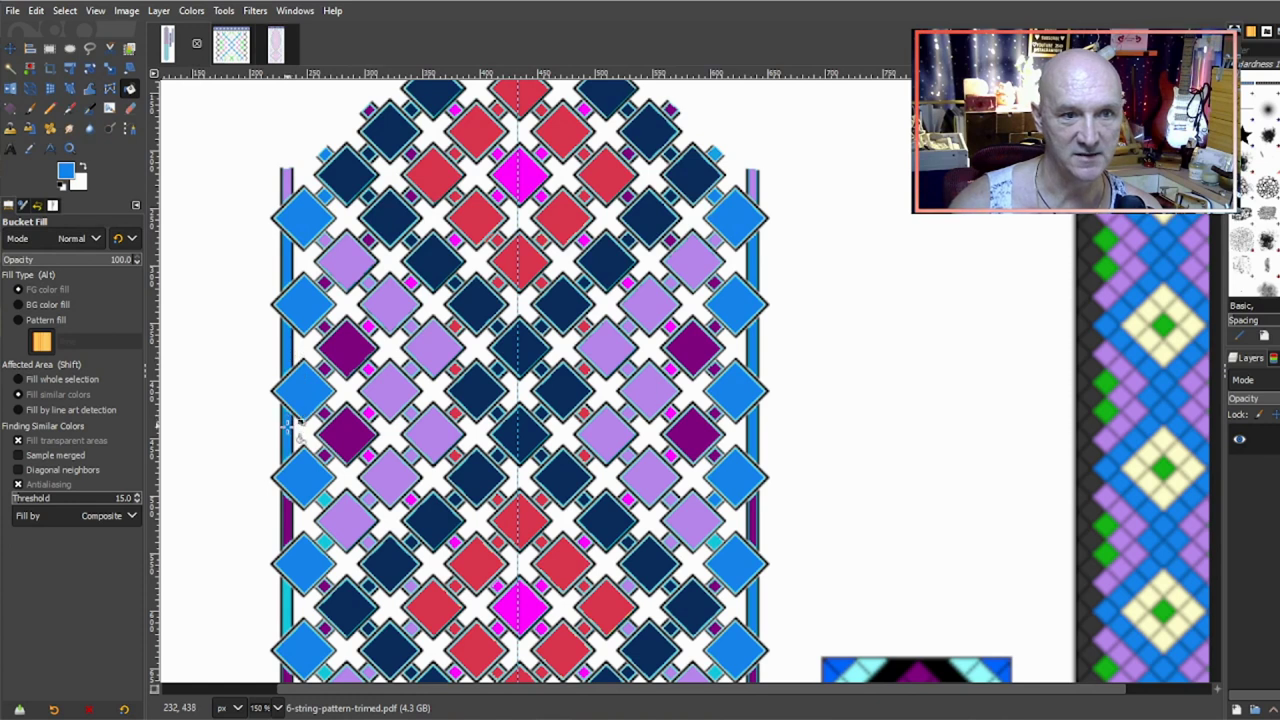
{"action": "left_click", "coordinate": [288, 612]}
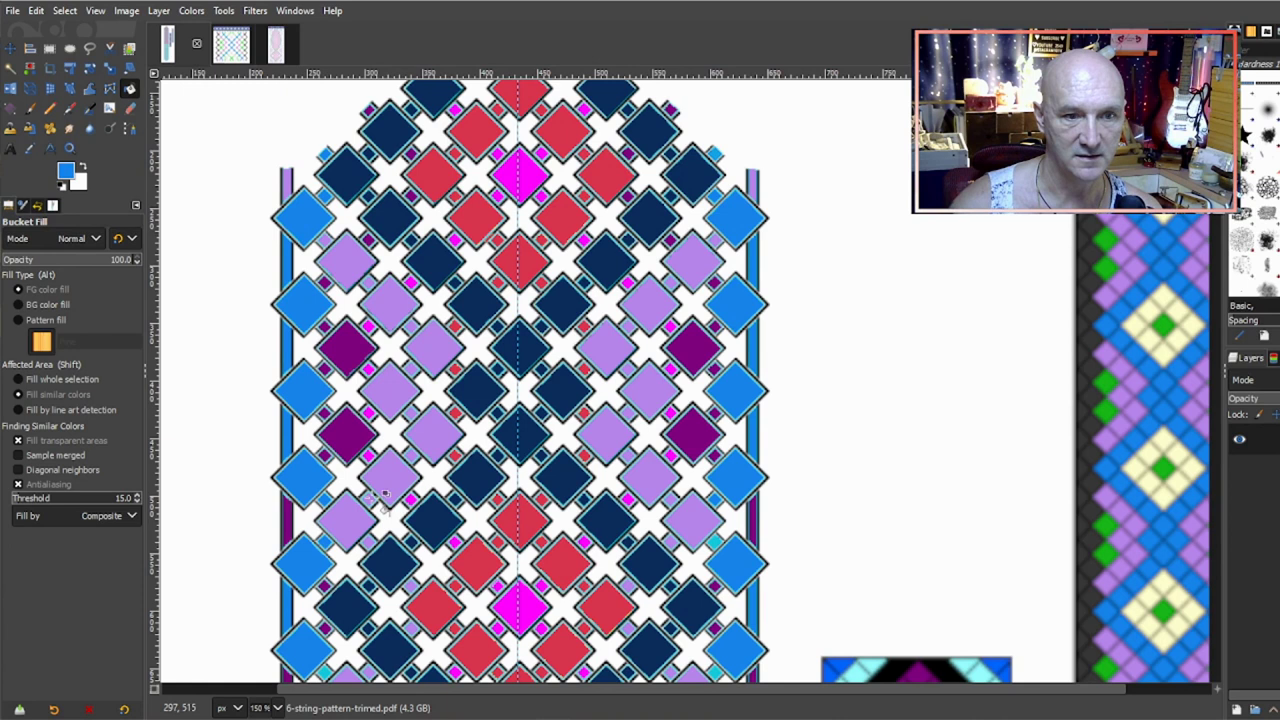
Step: Continue filling border segments and small edge squares with bright blue on both sides through the middle of the pattern
{"action": "scroll", "coordinate": [435, 335], "scroll_direction": "down", "scroll_amount": 3}
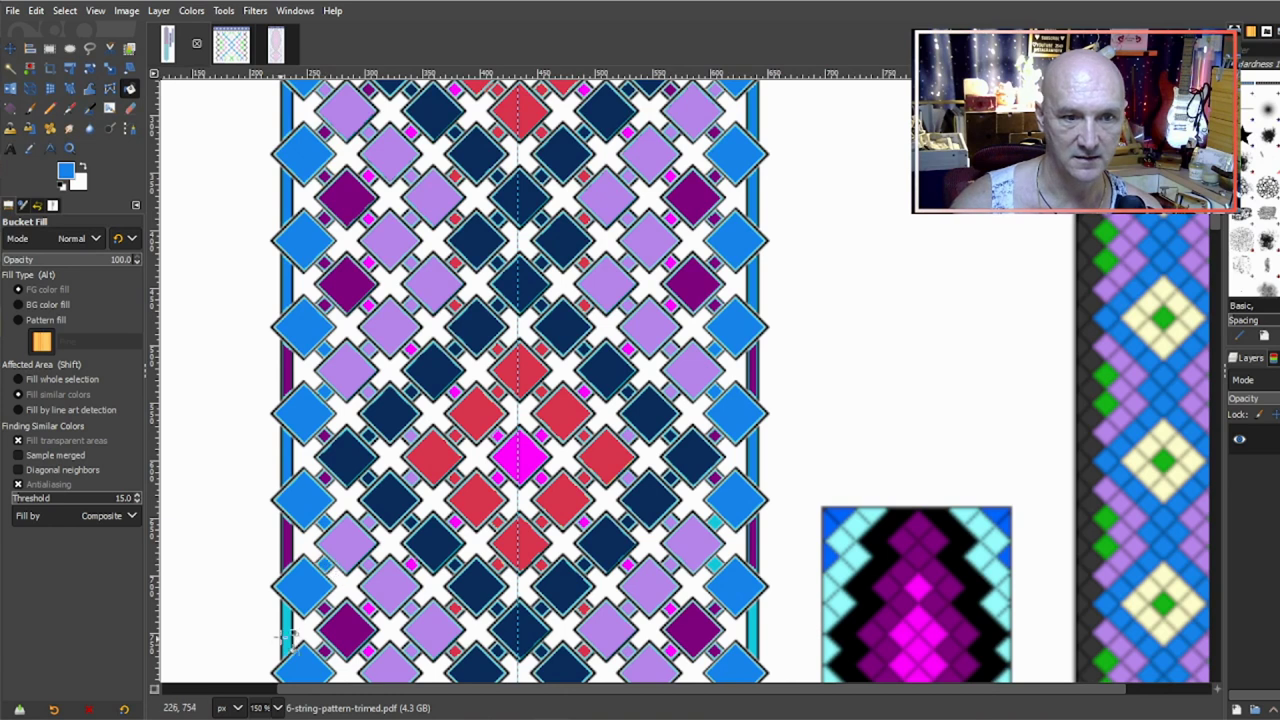
{"action": "scroll", "coordinate": [365, 385], "scroll_direction": "down", "scroll_amount": 3}
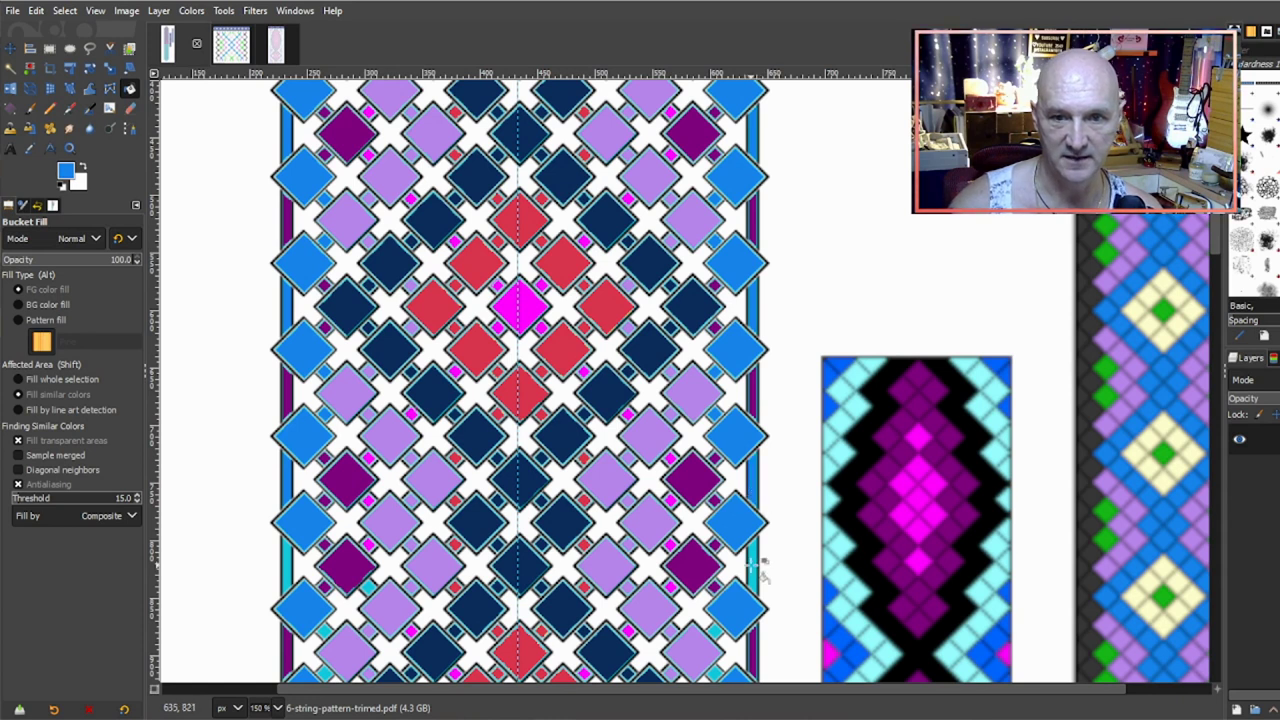
{"action": "scroll", "coordinate": [760, 575], "scroll_direction": "down", "scroll_amount": 3}
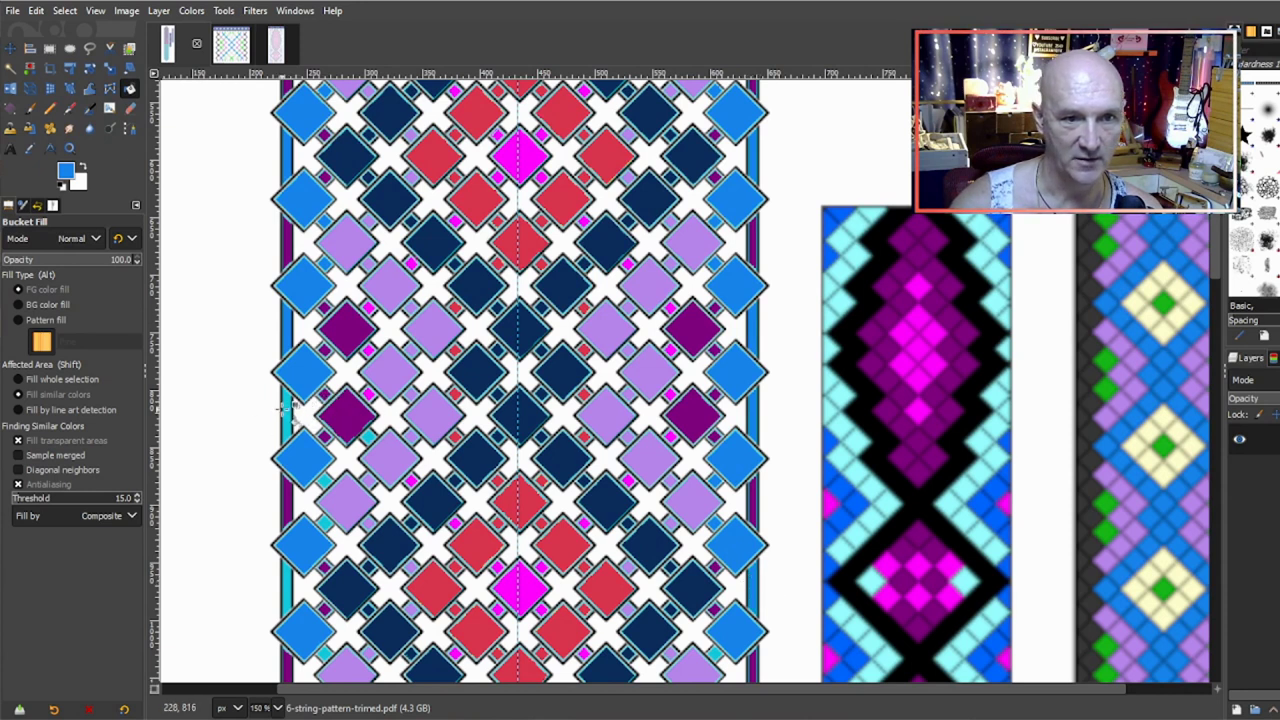
Step: Fill the missed square below the left purple diamond with magenta, and resample bright blue to fill the nearby left border segments
{"action": "left_click", "coordinate": [518, 590], "text": "ctrl"}
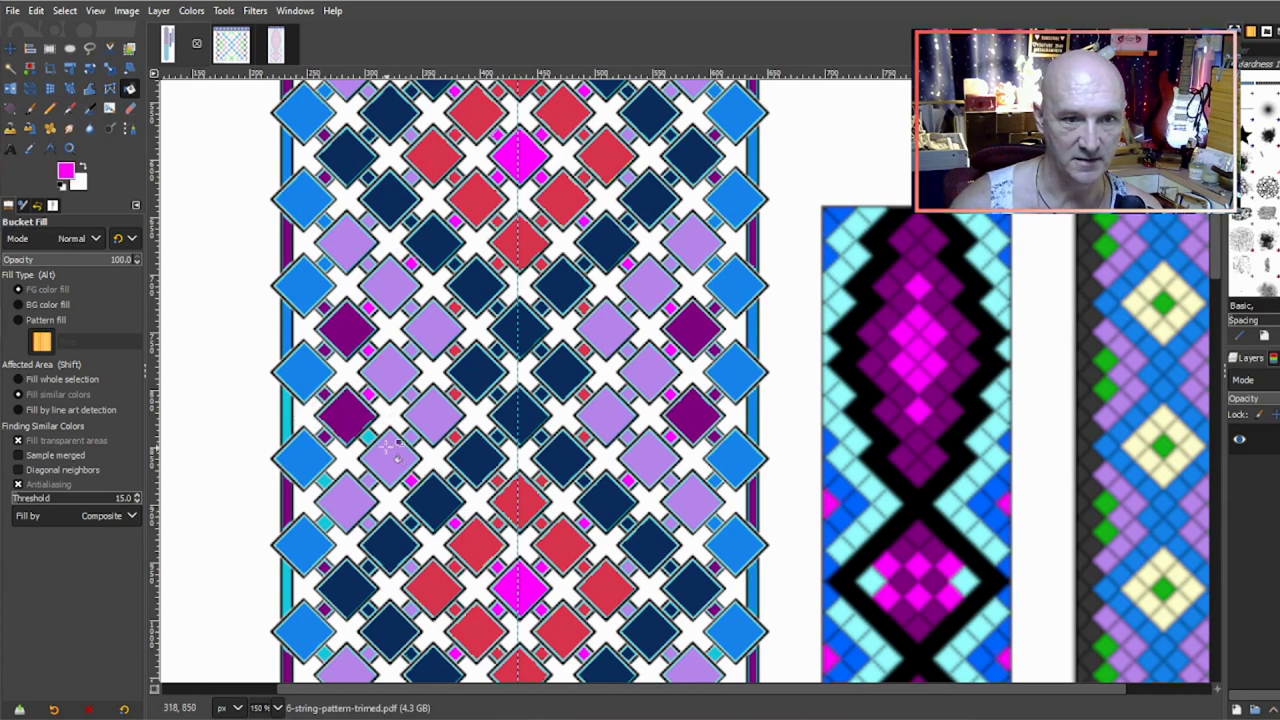
{"action": "left_click", "coordinate": [300, 374], "text": "ctrl"}
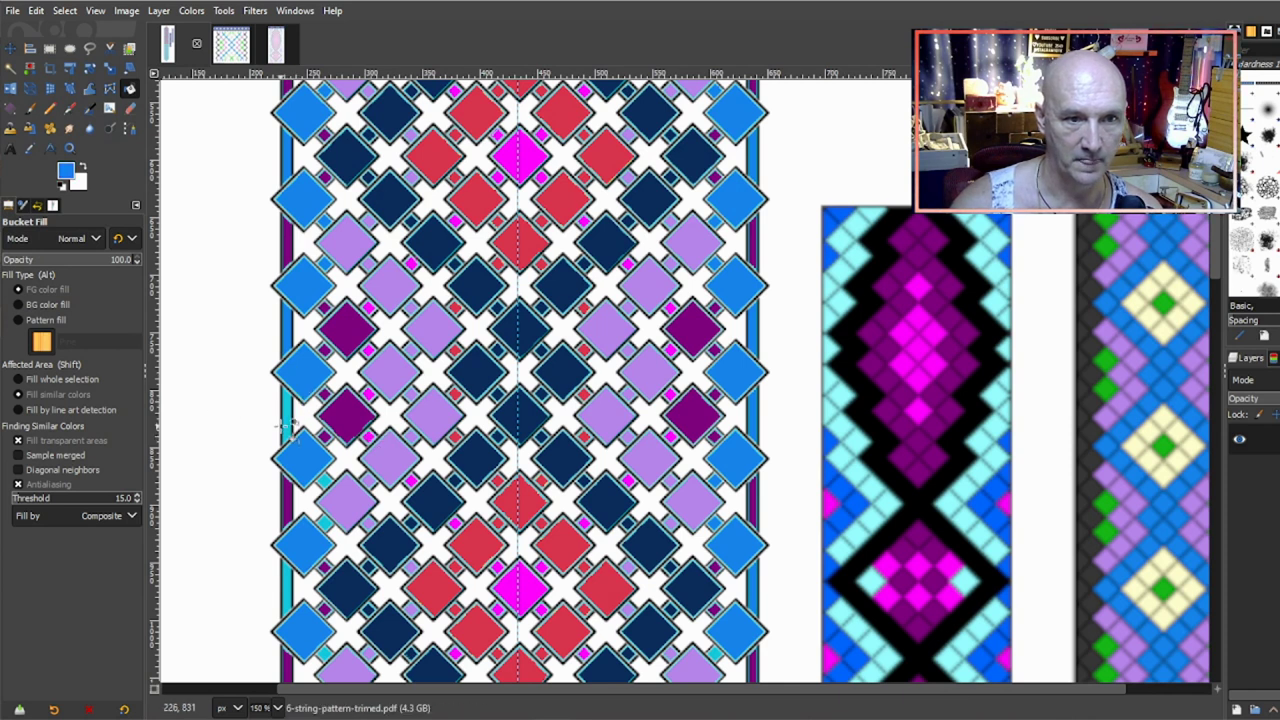
{"action": "left_click", "coordinate": [287, 421]}
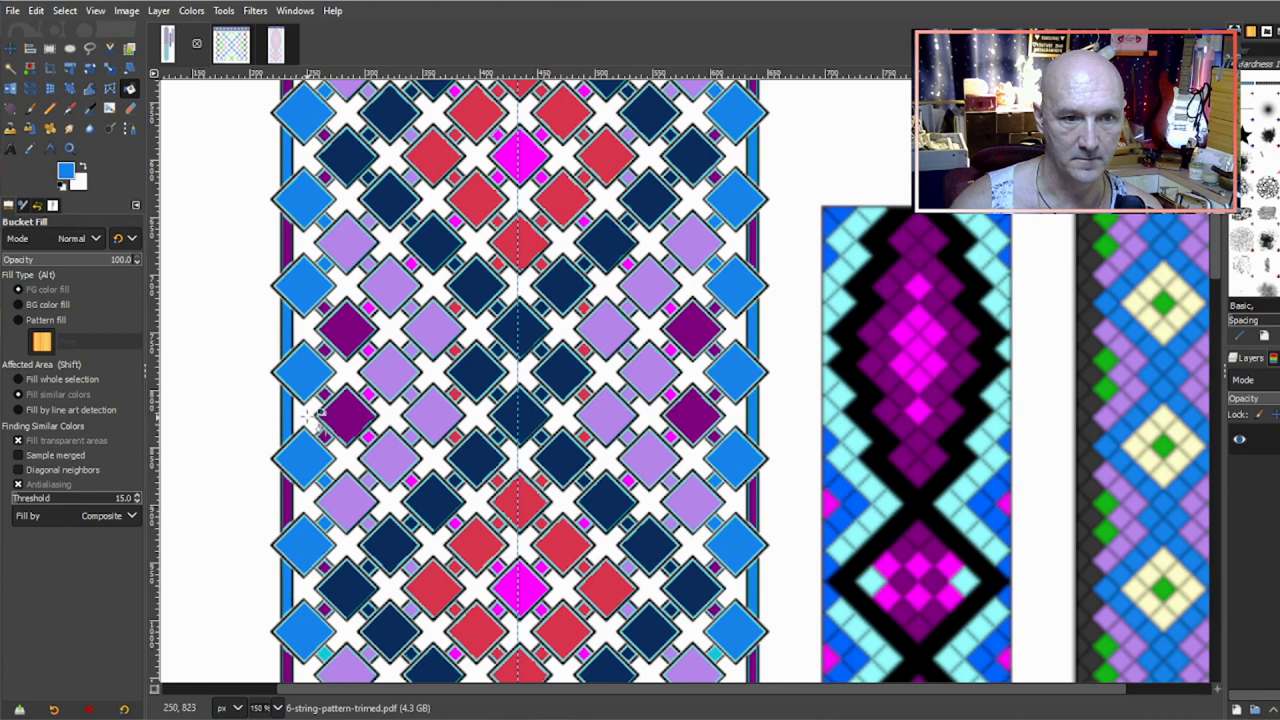
Step: Fill the remaining cyan border segments and small edge squares on both sides with bright blue down to the horizontal guide
{"action": "scroll", "coordinate": [318, 415], "scroll_direction": "down", "scroll_amount": 5}
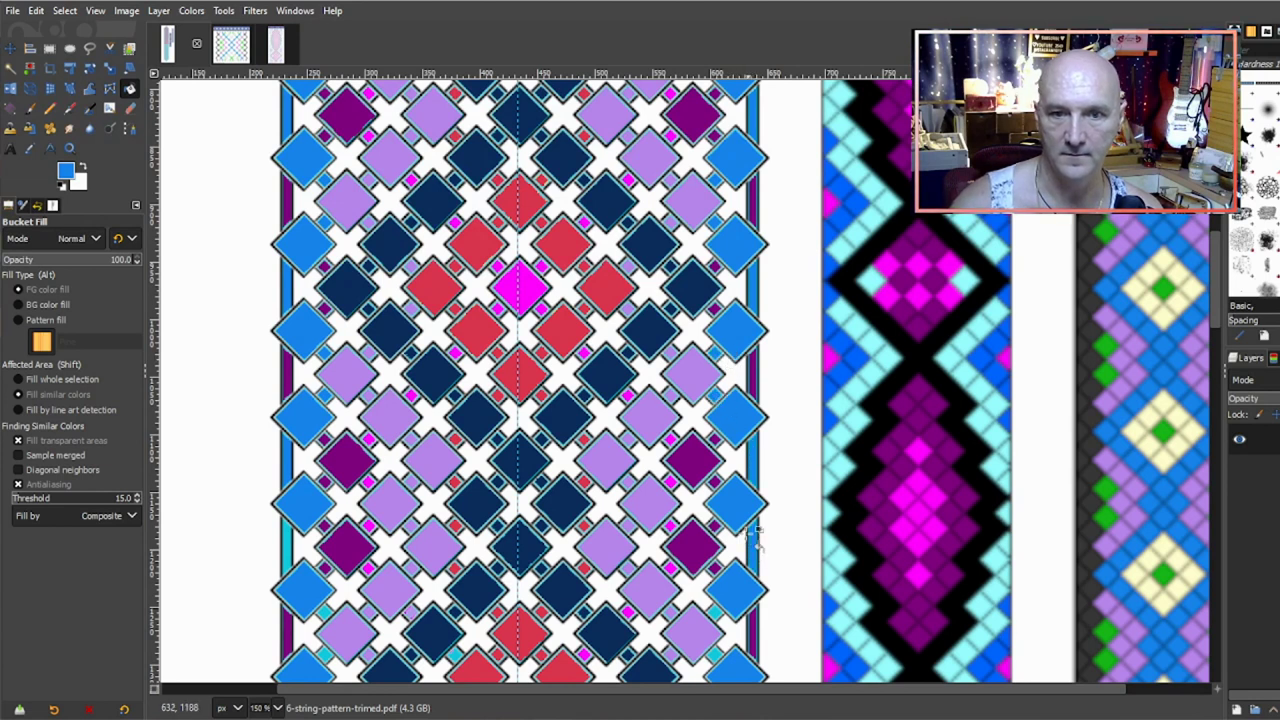
{"action": "scroll", "coordinate": [290, 430], "scroll_direction": "down", "scroll_amount": 3}
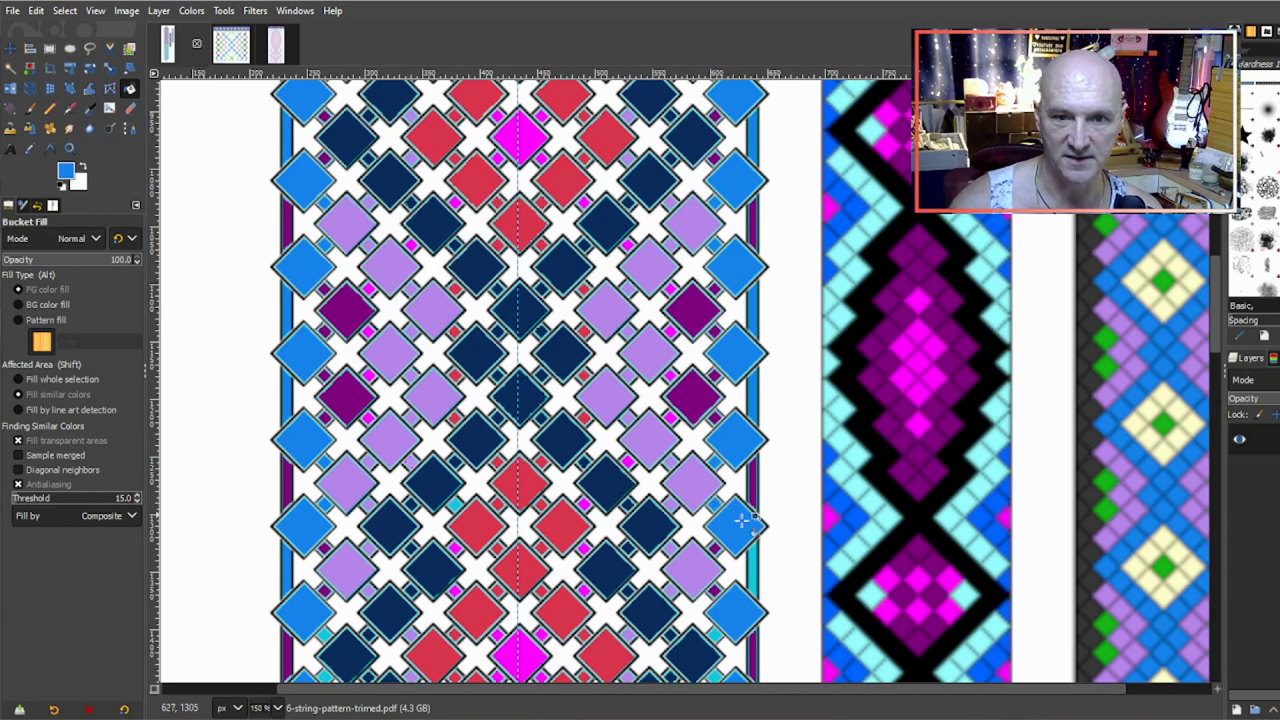
{"action": "scroll", "coordinate": [755, 482], "scroll_direction": "down", "scroll_amount": 3}
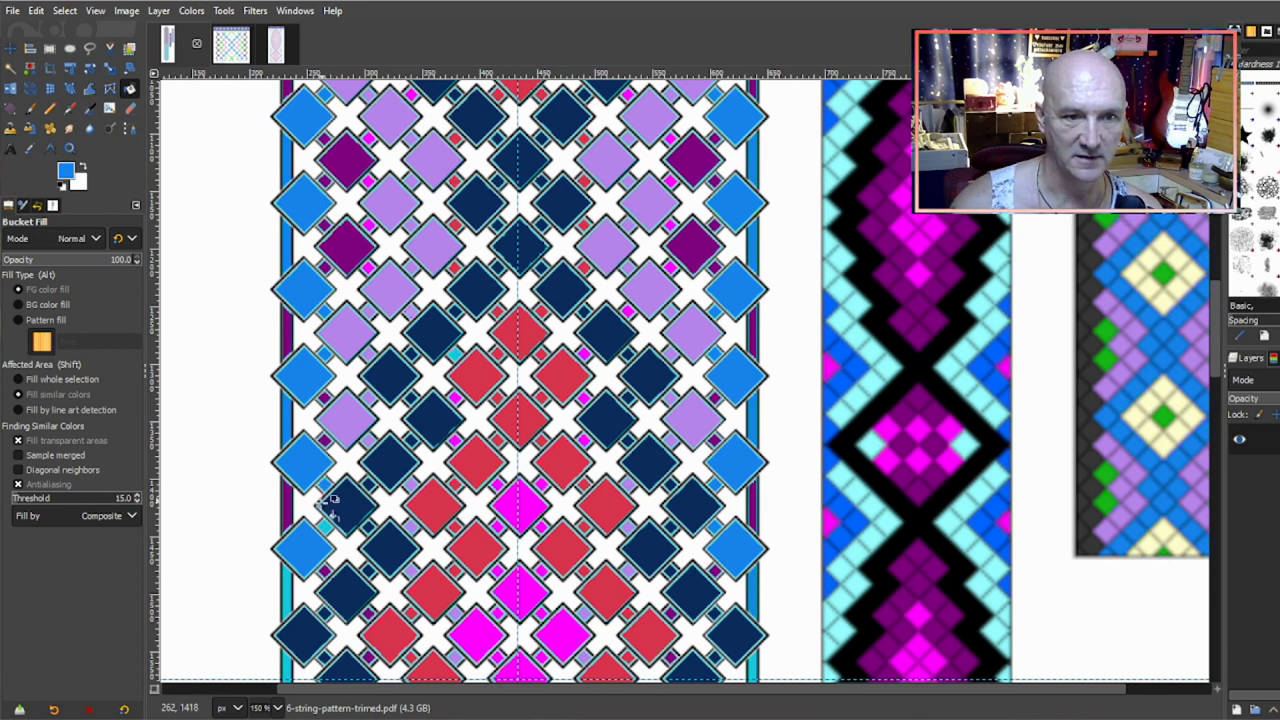
{"action": "scroll", "coordinate": [300, 540], "scroll_direction": "down", "scroll_amount": 3}
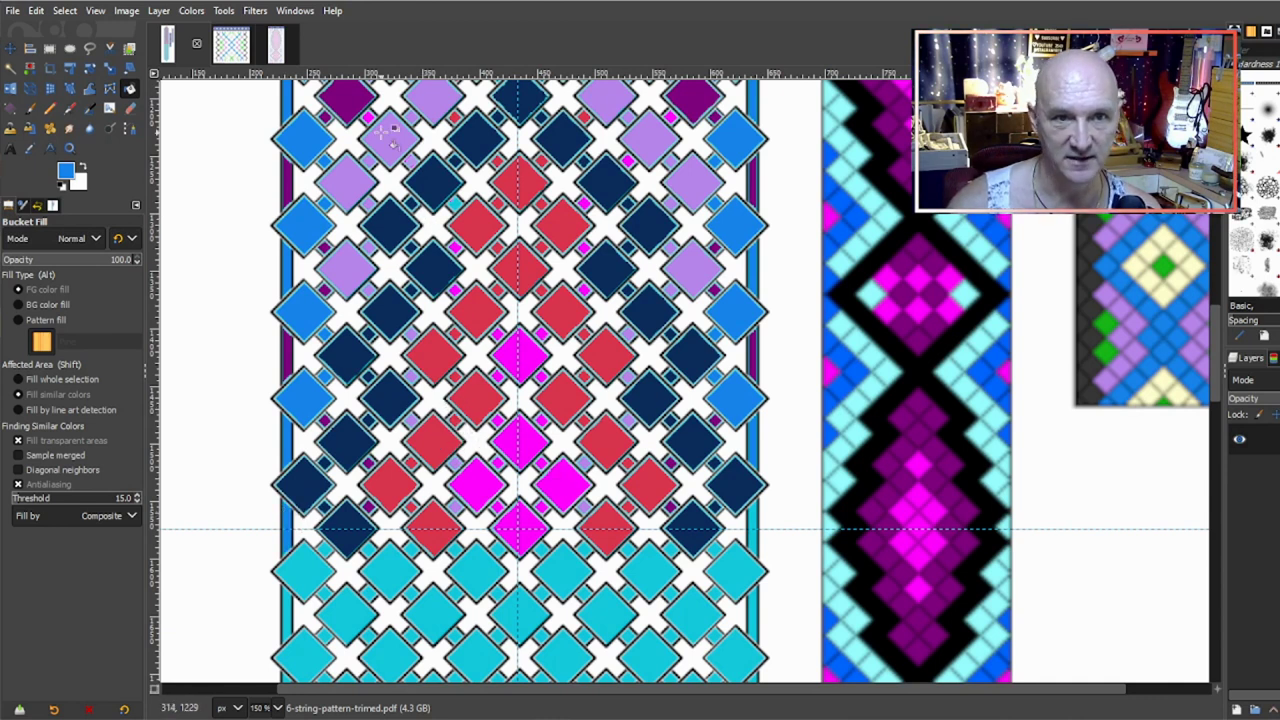
{"action": "scroll", "coordinate": [500, 330], "scroll_direction": "up", "scroll_amount": 3}
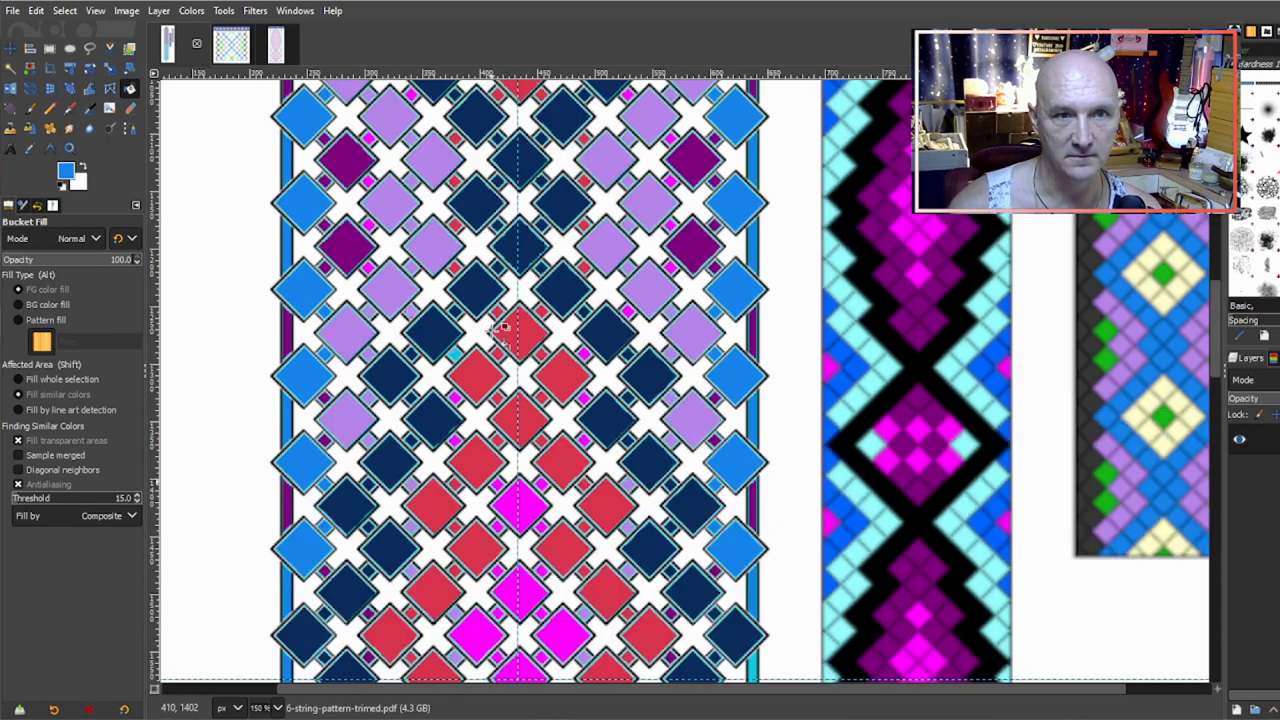
Step: Sample magenta from a centre diamond and fill the missed small square beside the lower red diamonds, left of the centre line
{"action": "left_click", "coordinate": [518, 508], "text": "ctrl"}
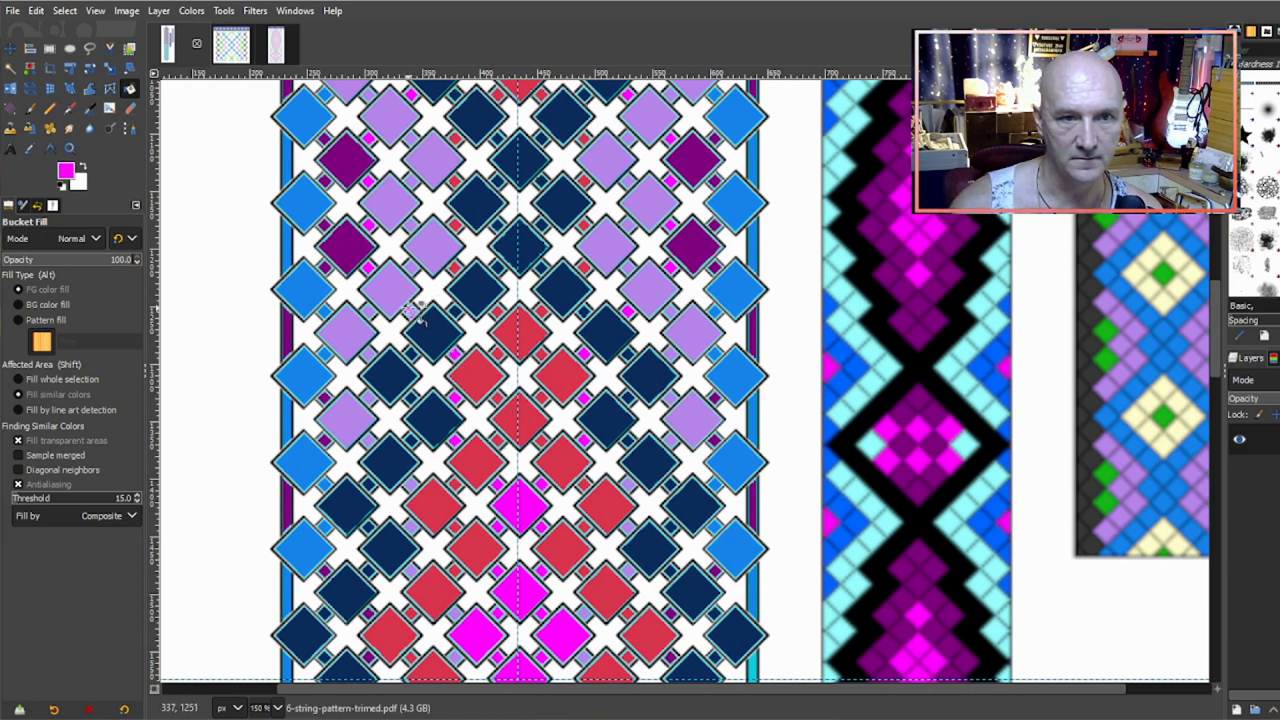
{"action": "scroll", "coordinate": [415, 318], "scroll_direction": "up", "scroll_amount": 5, "text": "ctrl"}
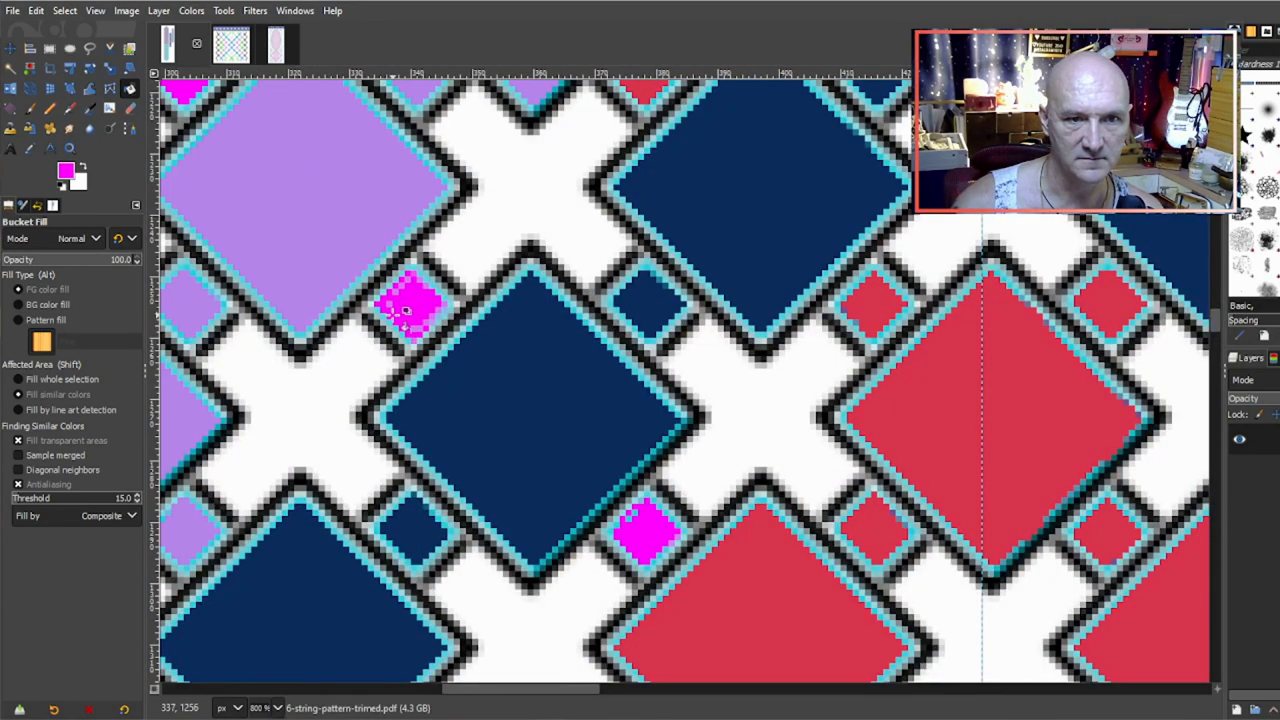
{"action": "scroll", "coordinate": [410, 310], "scroll_direction": "down", "scroll_amount": 3, "text": "ctrl"}
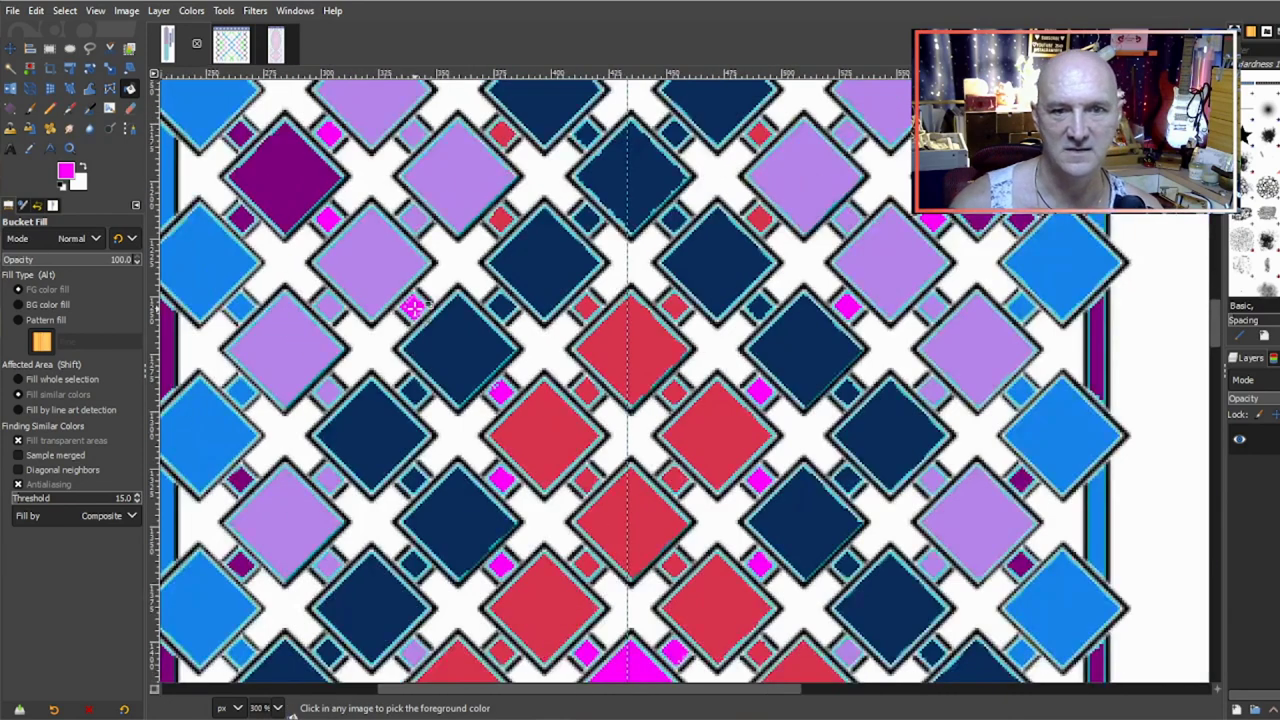
{"action": "scroll", "coordinate": [413, 308], "scroll_direction": "down", "scroll_amount": 2, "text": "ctrl"}
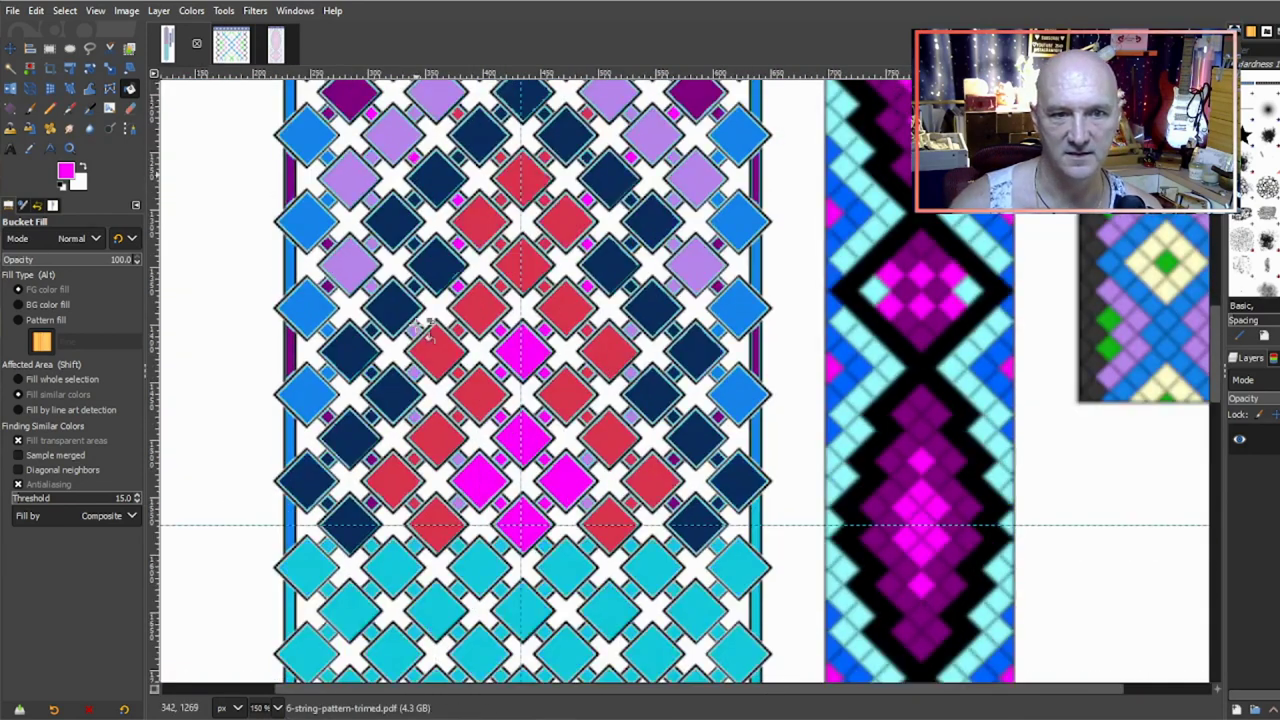
Step: Resample bright blue from a right-edge diamond and check the pattern's whole length for unfilled squares and border segments
{"action": "left_click", "coordinate": [748, 393], "text": "ctrl"}
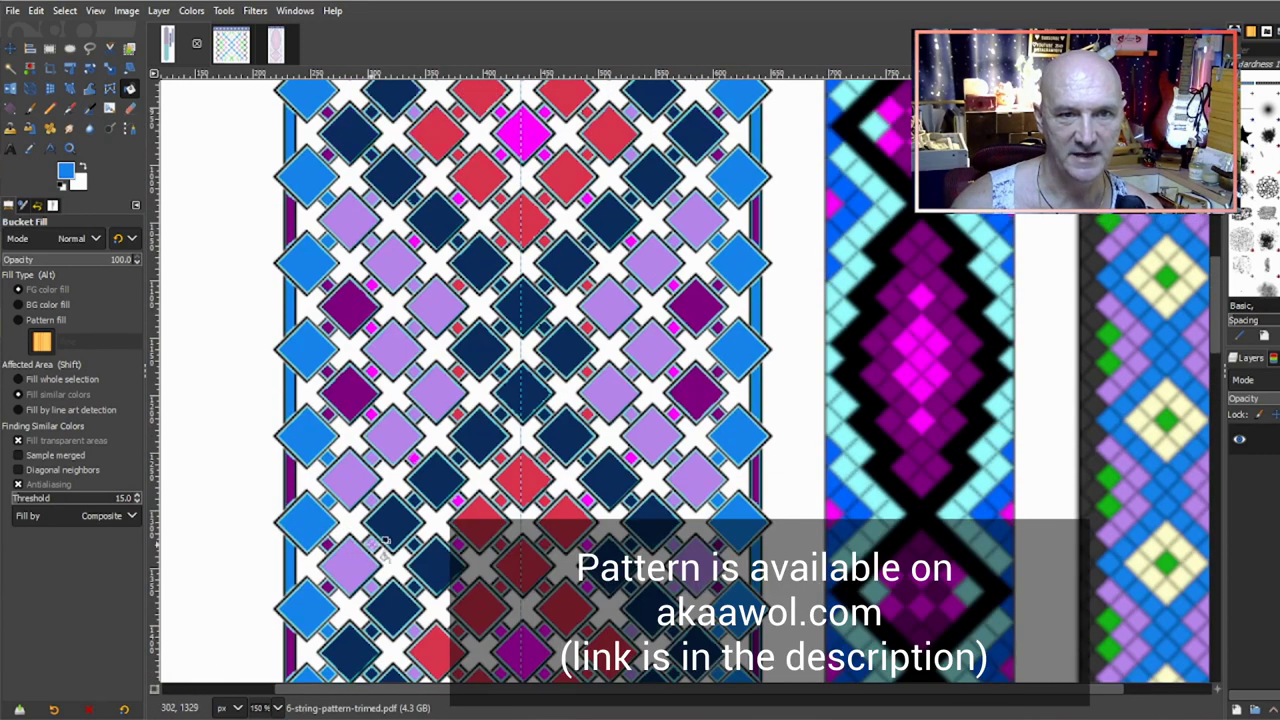
{"action": "scroll", "coordinate": [380, 545], "scroll_direction": "up", "scroll_amount": 3}
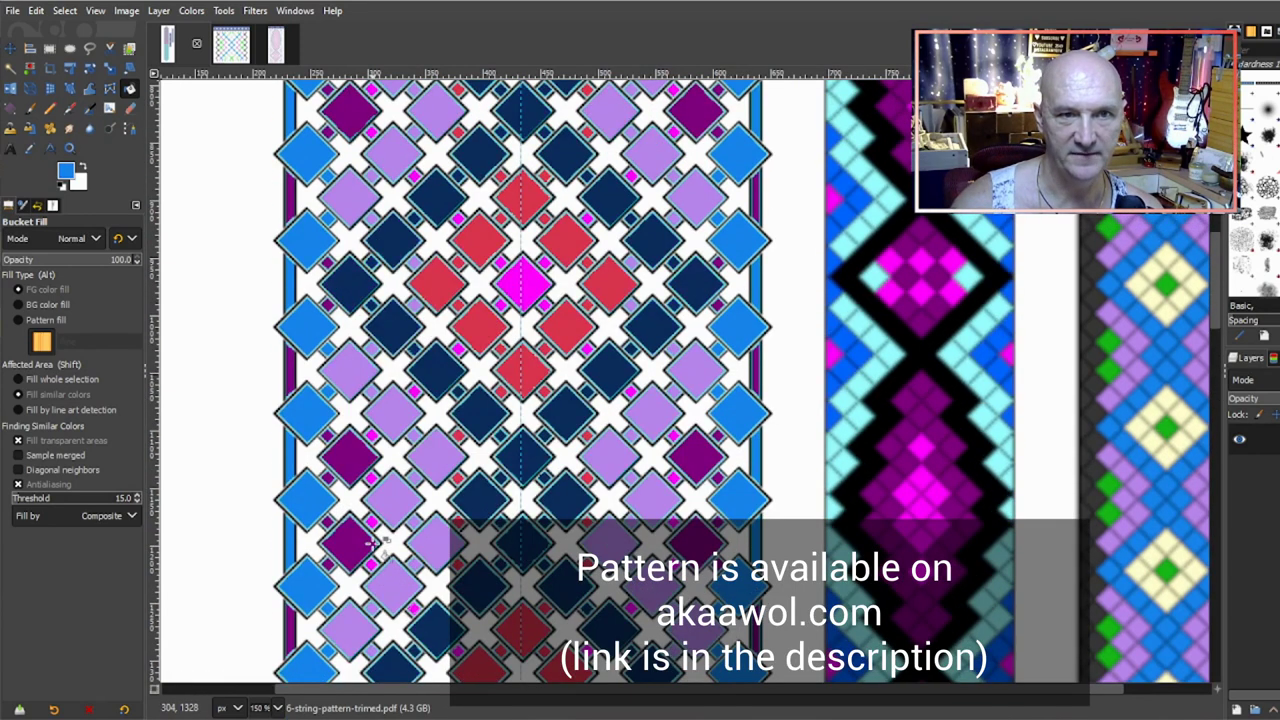
{"action": "scroll", "coordinate": [376, 543], "scroll_direction": "down", "scroll_amount": 3}
{"action": "scroll", "coordinate": [383, 541], "scroll_direction": "up", "scroll_amount": 5}
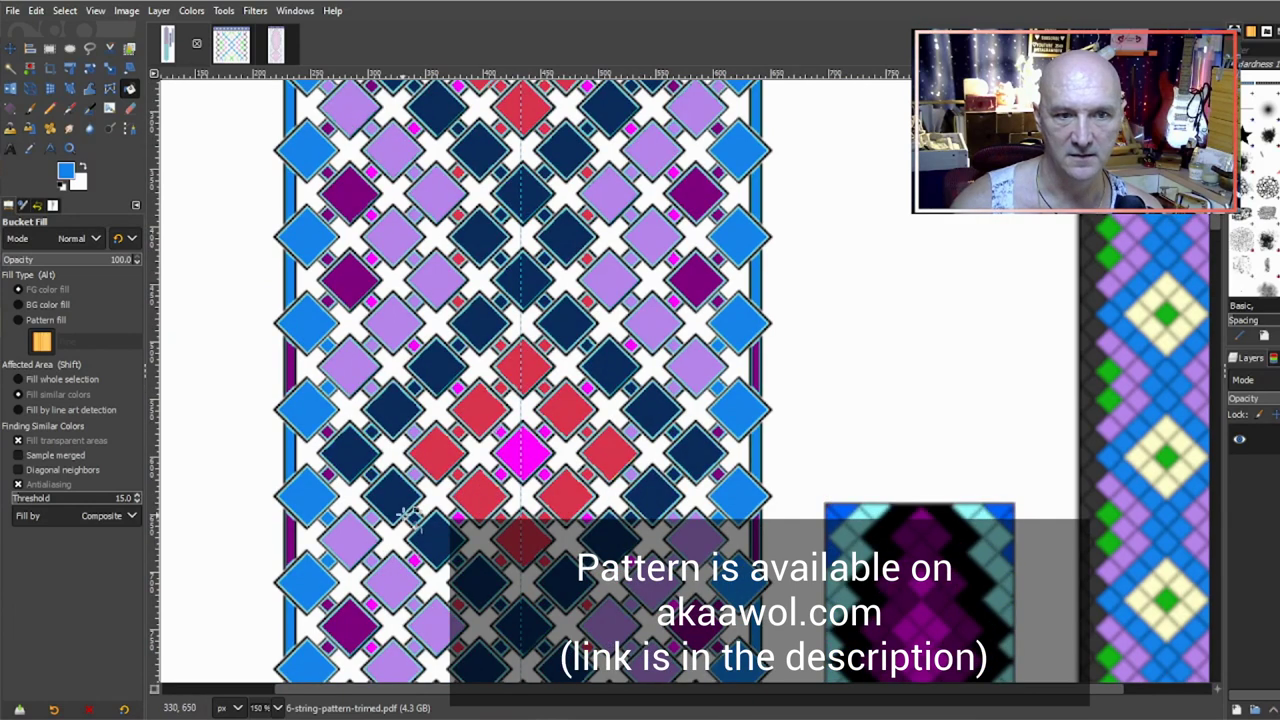
Step: Examine the recoloured half of the pattern from its pointed tip down to the horizontal guide for missed squares or border segments
{"action": "scroll", "coordinate": [445, 525], "scroll_direction": "down", "scroll_amount": 5}
{"action": "scroll", "coordinate": [446, 525], "scroll_direction": "up", "scroll_amount": 3}
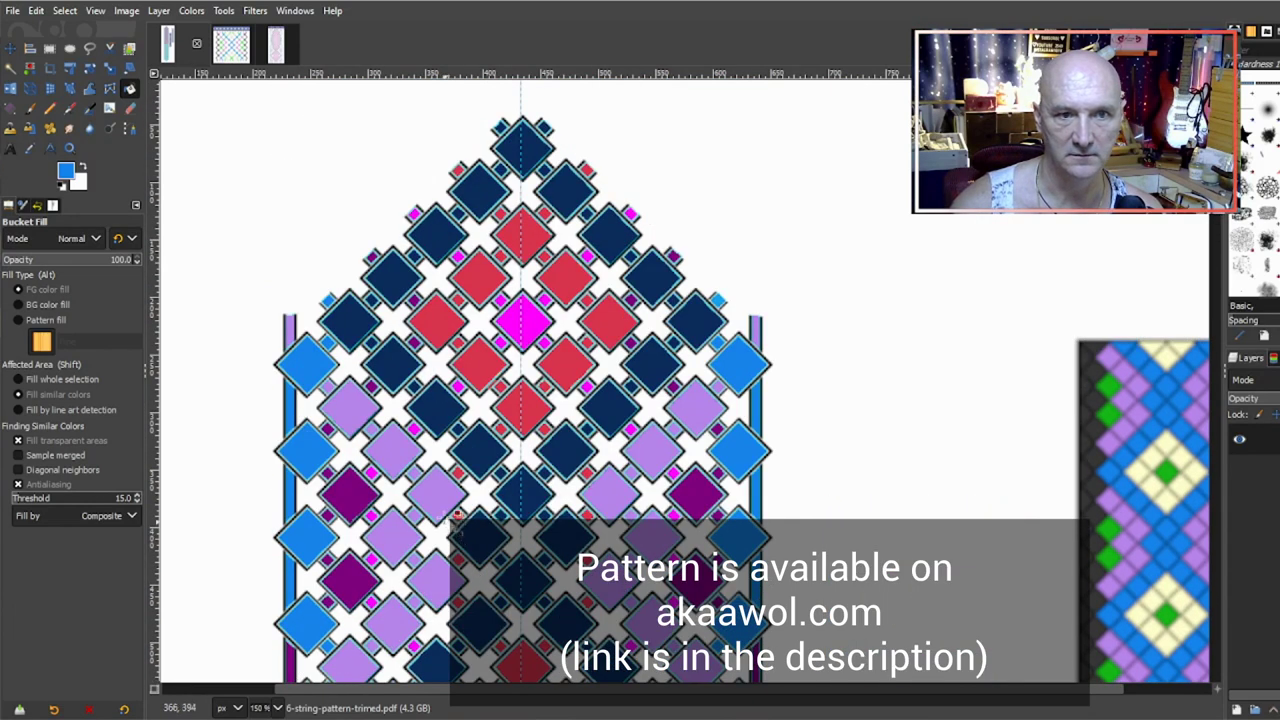
{"action": "scroll", "coordinate": [450, 440], "scroll_direction": "down", "scroll_amount": 3}
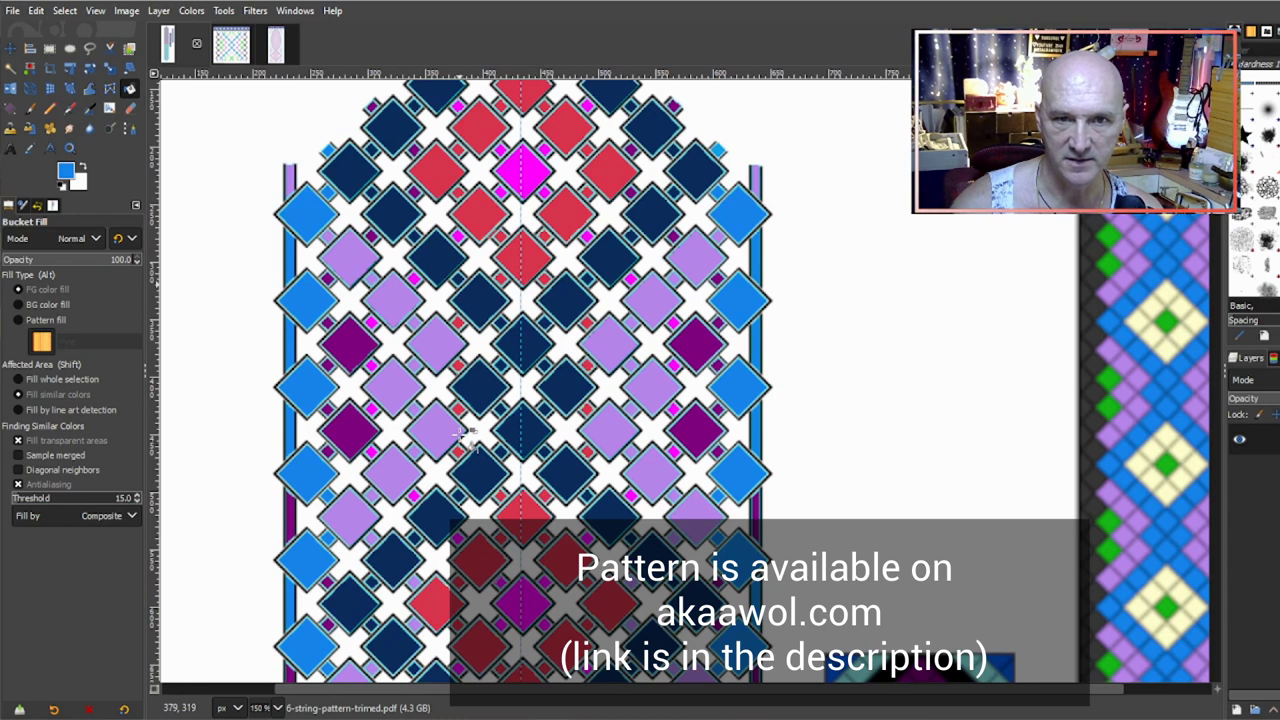
{"action": "scroll", "coordinate": [432, 397], "scroll_direction": "up", "scroll_amount": 6}
{"action": "scroll", "coordinate": [432, 400], "scroll_direction": "down", "scroll_amount": 6}
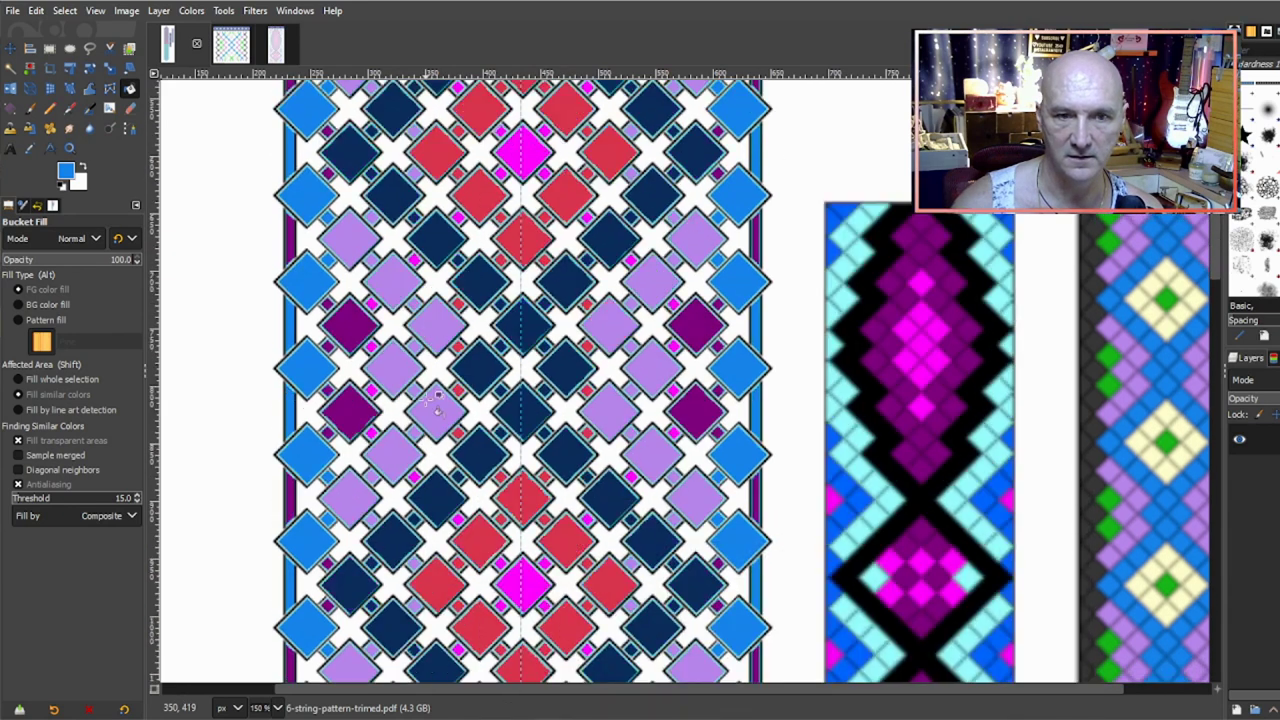
{"action": "scroll", "coordinate": [432, 400], "scroll_direction": "down", "scroll_amount": 6}
{"action": "scroll", "coordinate": [432, 400], "scroll_direction": "up", "scroll_amount": 3}
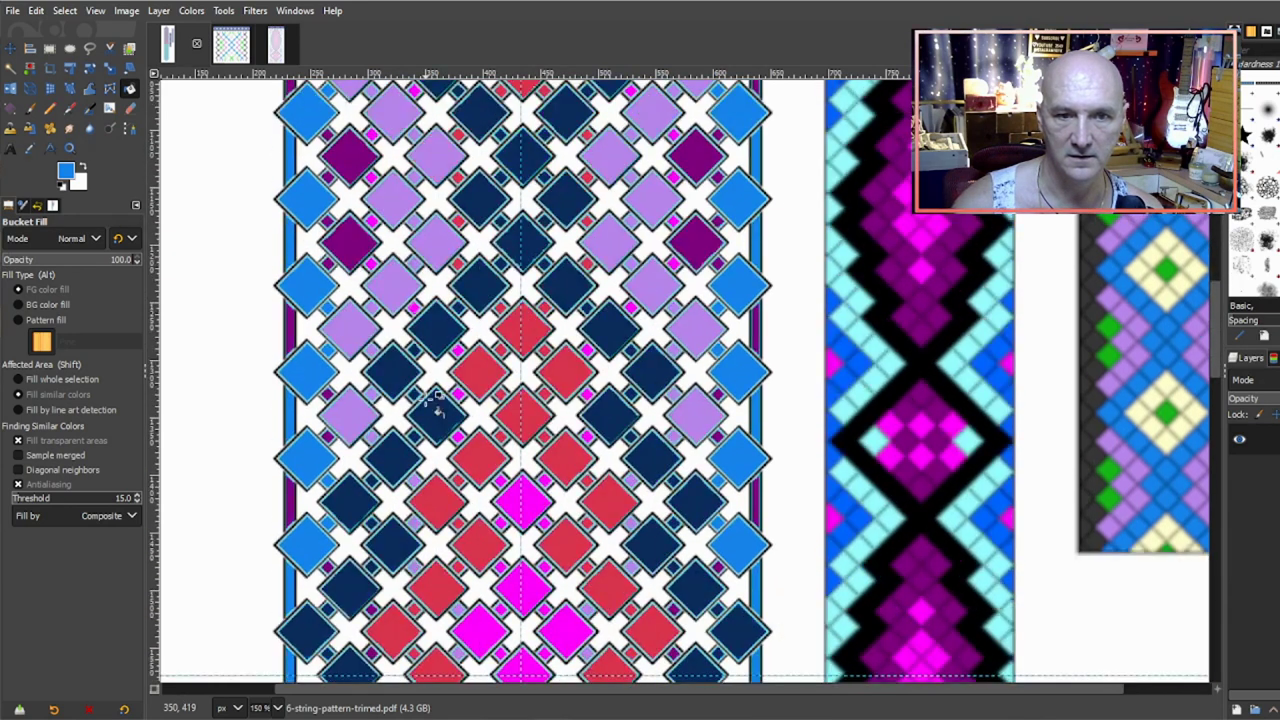
{"action": "scroll", "coordinate": [437, 405], "scroll_direction": "down", "scroll_amount": 3}
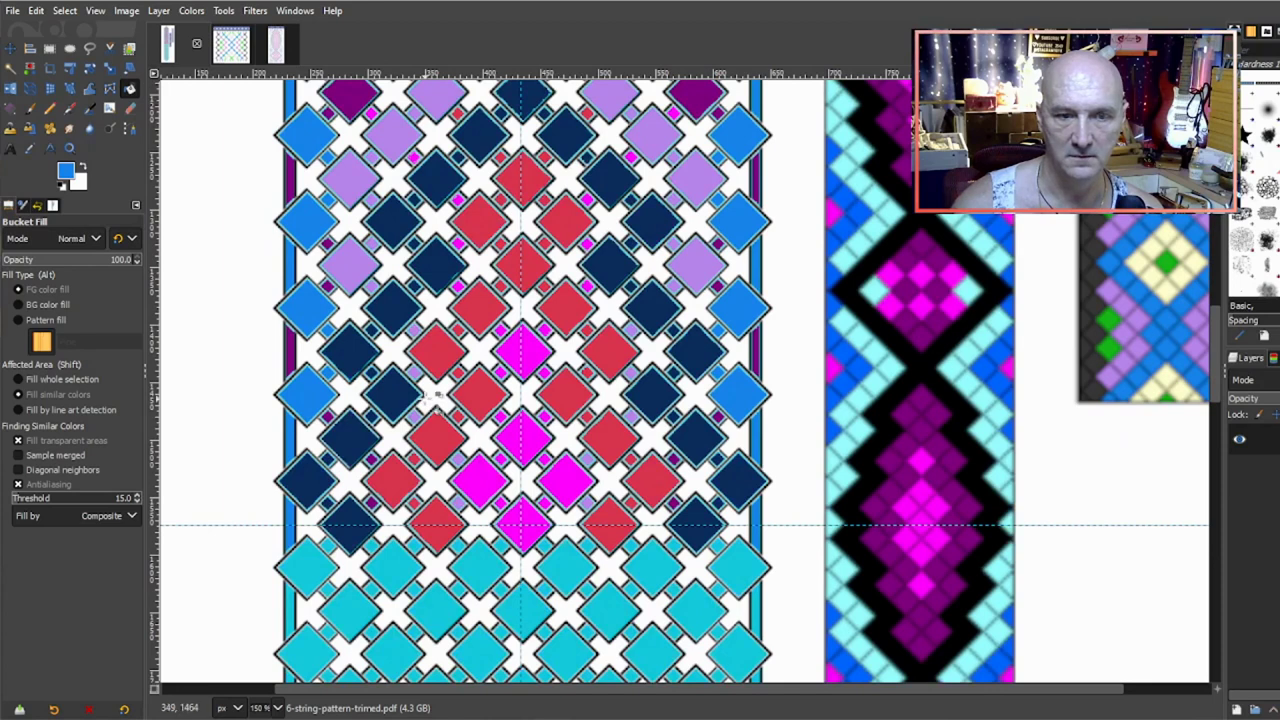
{"action": "scroll", "coordinate": [332, 315], "scroll_direction": "down", "scroll_amount": 4}
{"action": "scroll", "coordinate": [300, 245], "scroll_direction": "up", "scroll_amount": 2}
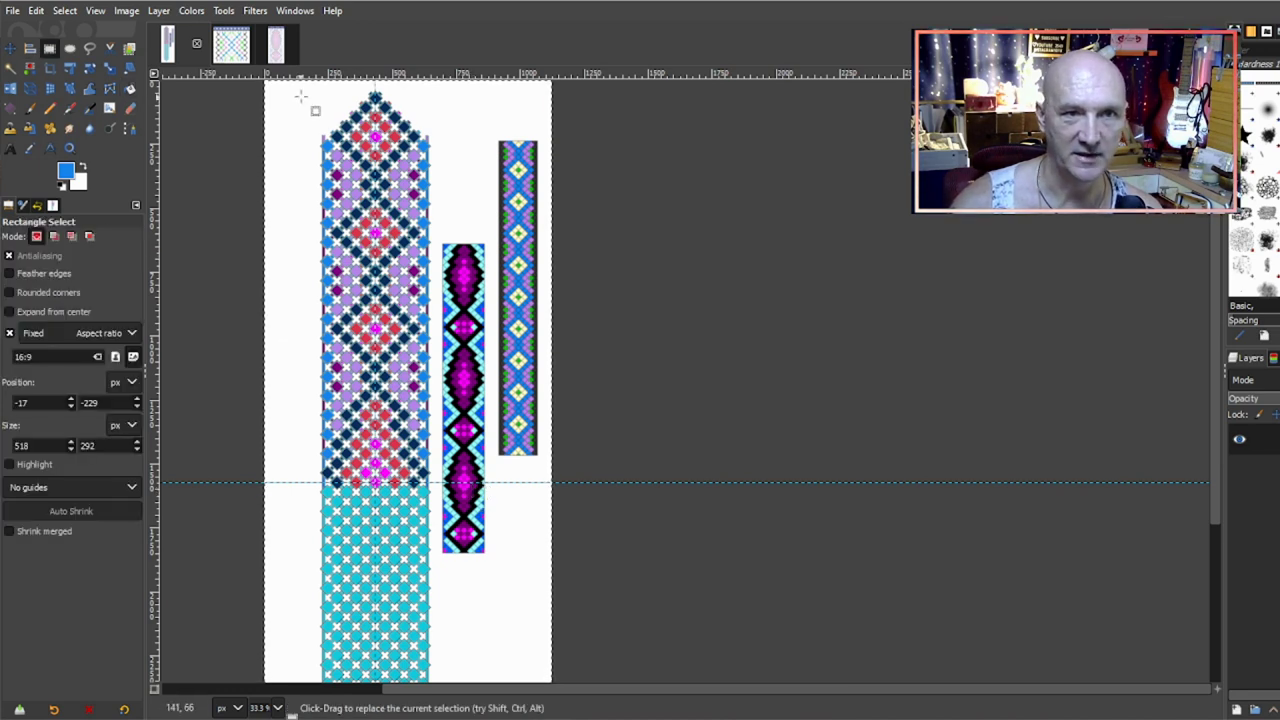
Step: Select the recoloured half, from above its tip down to the horizontal guide, with a free-ratio 466 × 1559 px rectangle at position 196, 15
{"action": "left_click_drag", "start_coordinate": [310, 84], "coordinate": [414, 277]}
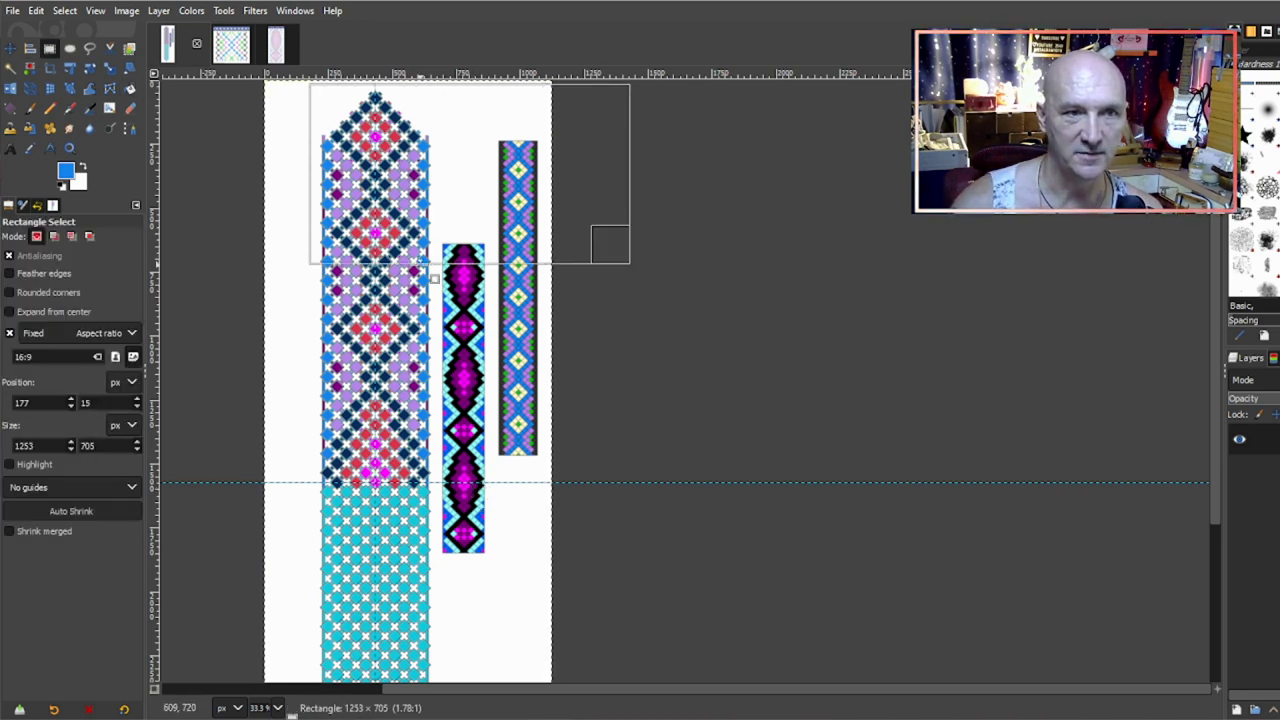
{"action": "left_click_drag", "start_coordinate": [600, 246], "coordinate": [409, 461]}
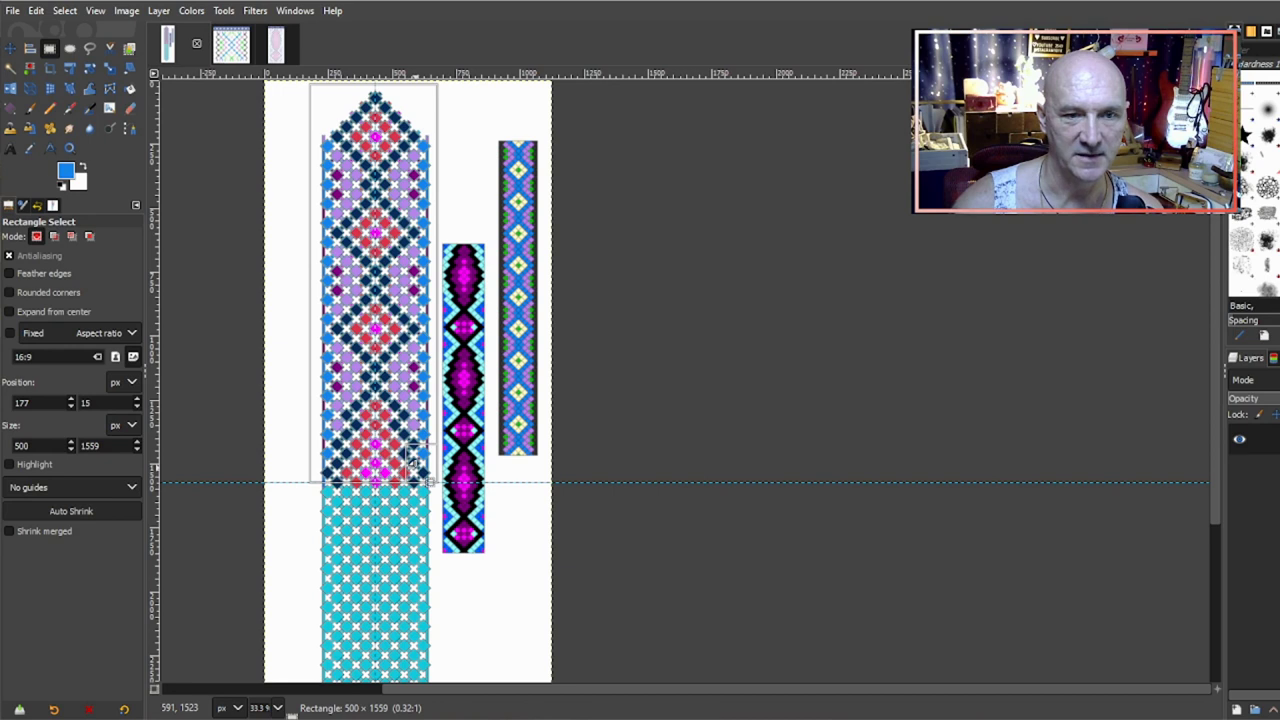
{"action": "scroll", "coordinate": [411, 461], "scroll_direction": "up", "scroll_amount": 3, "text": "ctrl"}
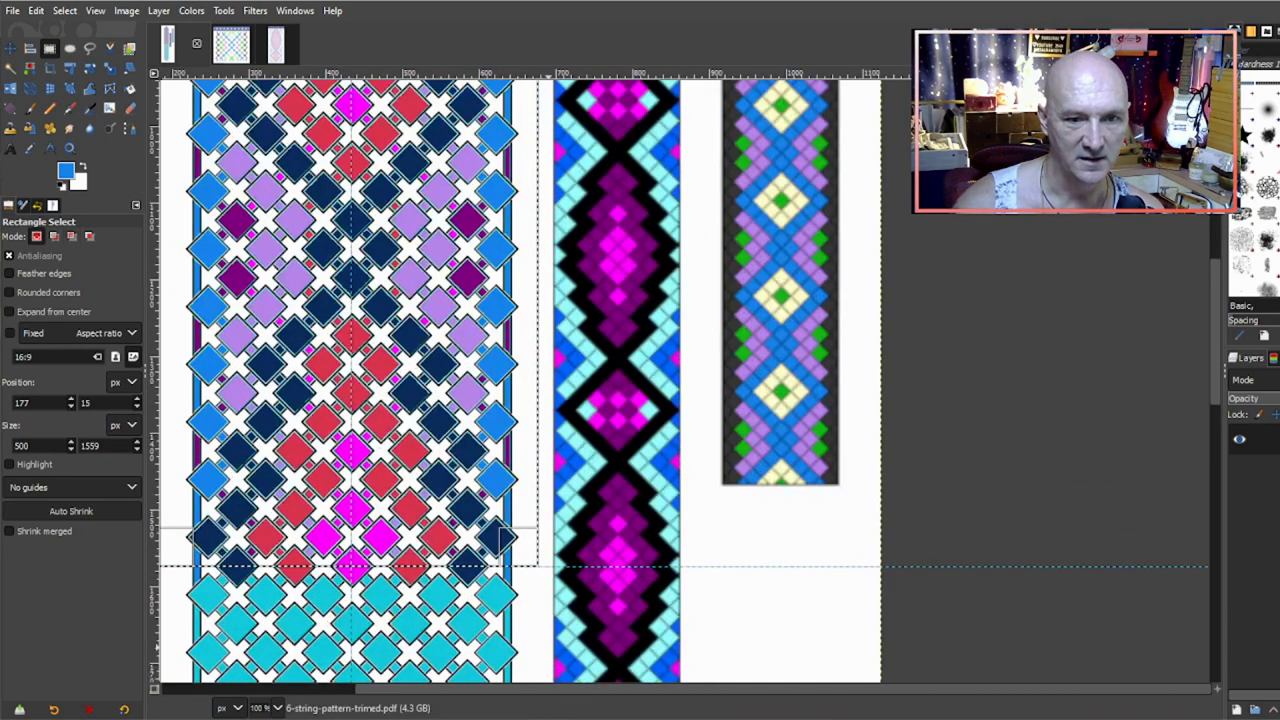
{"action": "scroll", "coordinate": [634, 694], "scroll_direction": "left", "scroll_amount": 2}
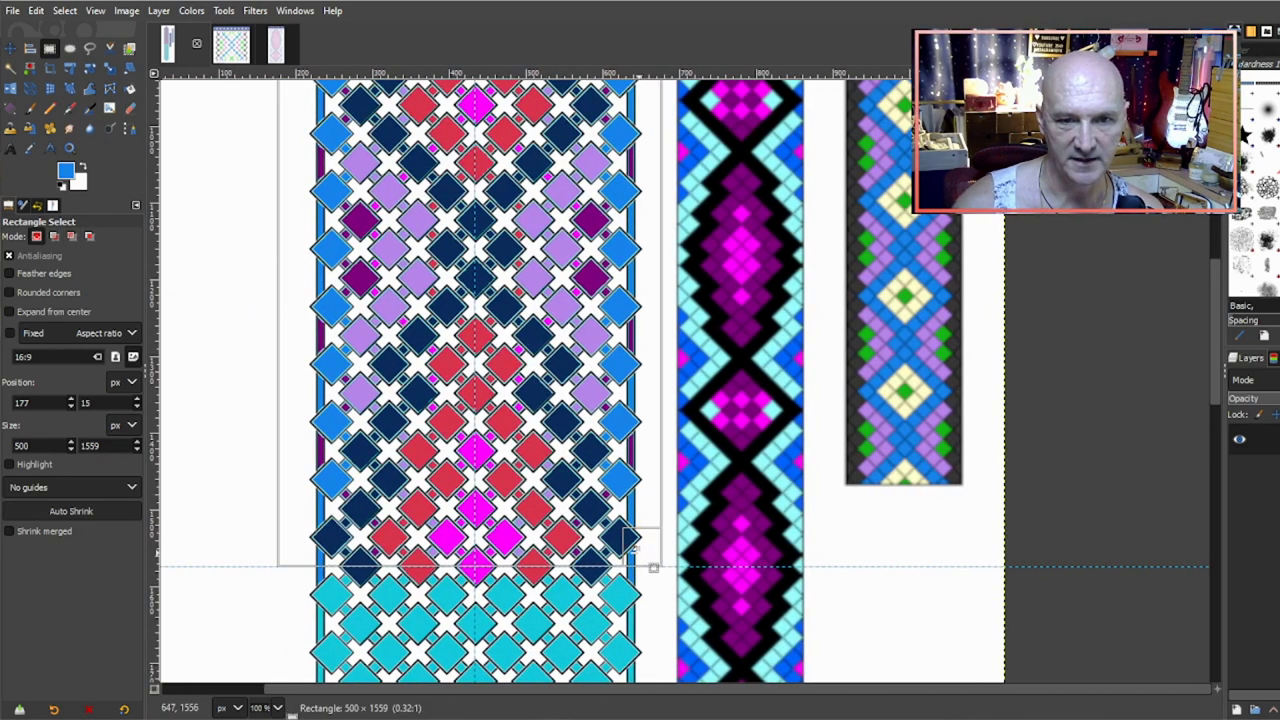
{"action": "left_click_drag", "start_coordinate": [306, 550], "coordinate": [316, 553]}
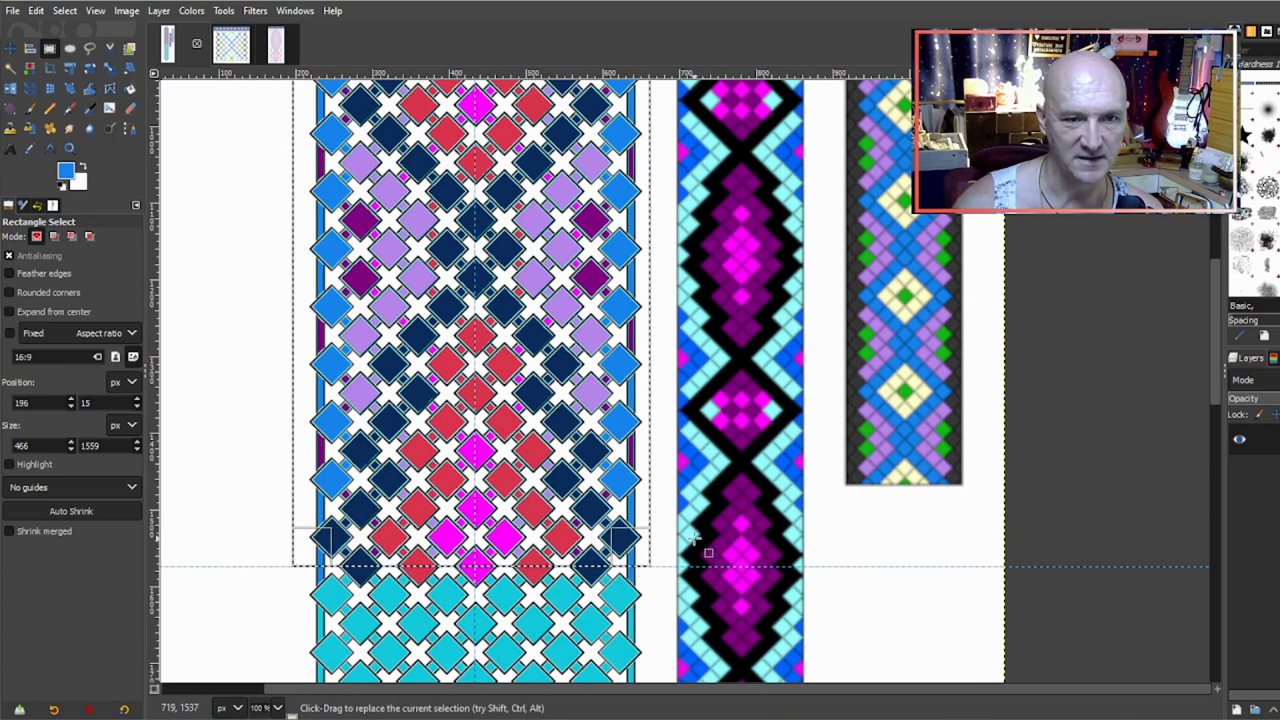
Step: Copy the selected half of the pattern, paste it as a floating selection and flip the pasted copy vertically
{"action": "scroll", "coordinate": [526, 484], "scroll_direction": "up", "scroll_amount": 5}
{"action": "scroll", "coordinate": [526, 484], "scroll_direction": "up", "scroll_amount": 3}
{"action": "key", "text": "ctrl+c"}
{"action": "key", "text": "ctrl+v"}
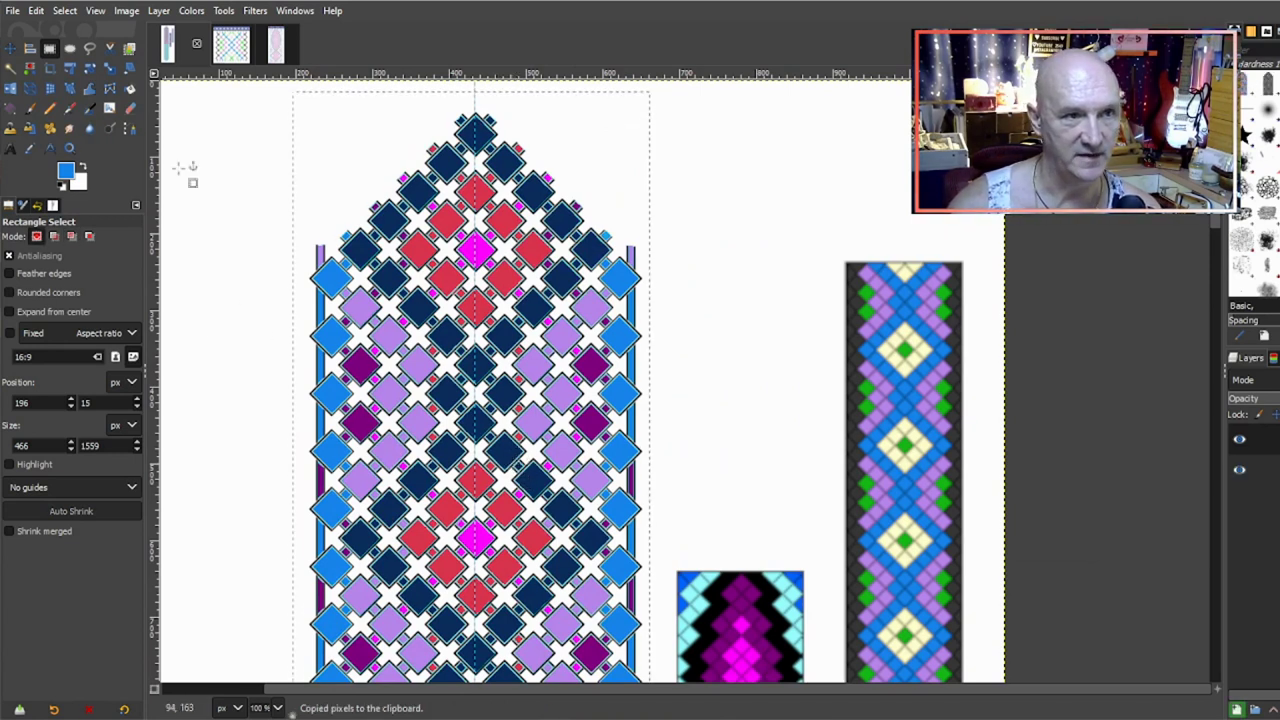
{"action": "left_click", "coordinate": [10, 88]}
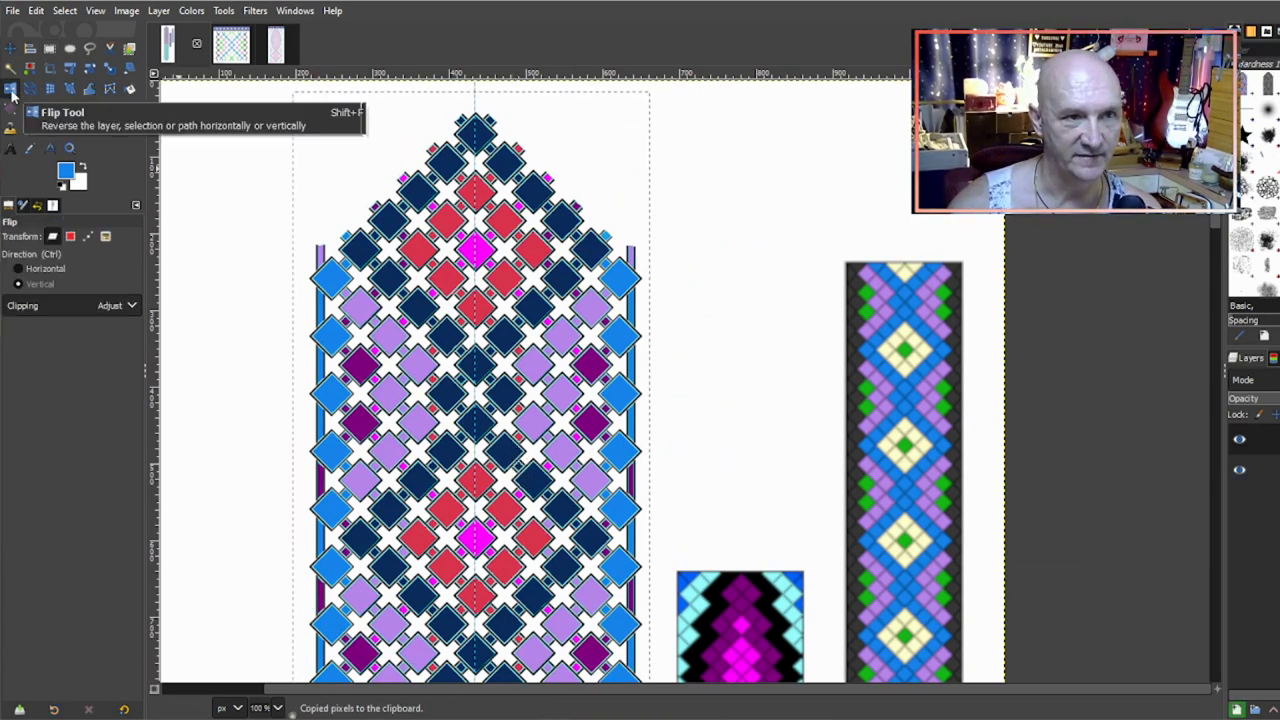
{"action": "left_click", "coordinate": [453, 278]}
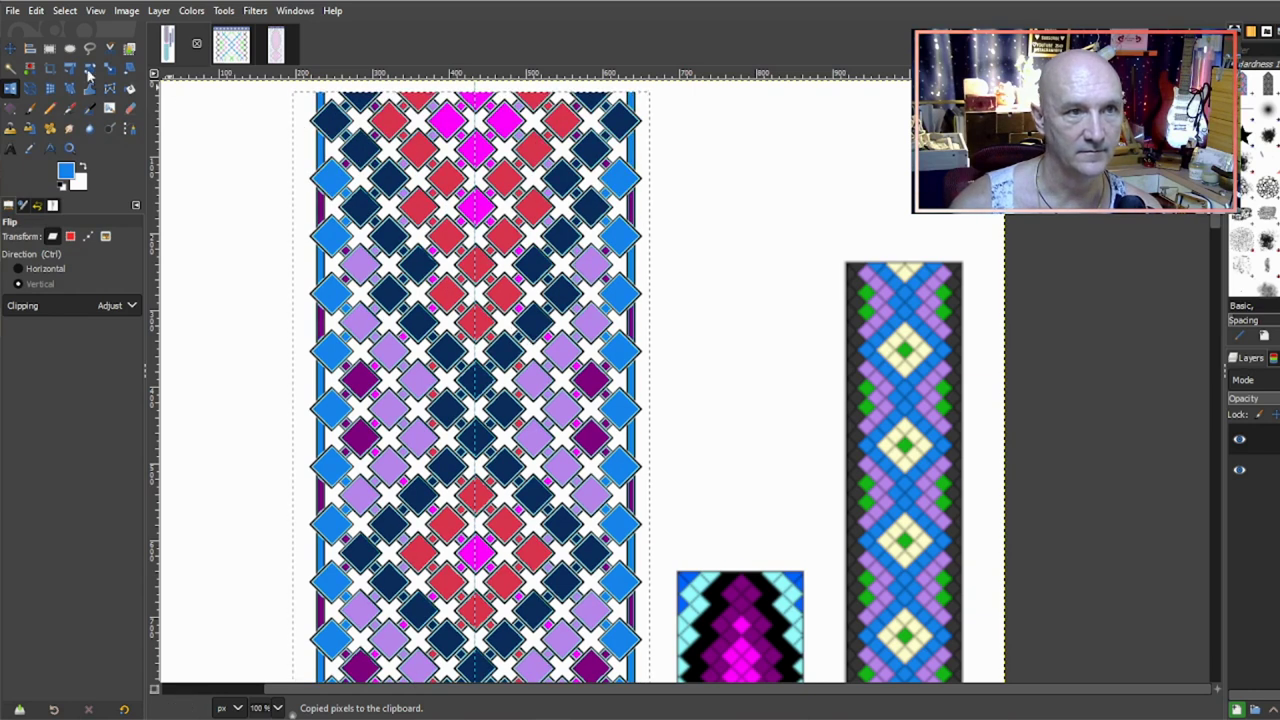
Step: Move the flipped copy down over the unfilled cyan half so its upper edge meets the horizontal guide
{"action": "left_click", "coordinate": [10, 47]}
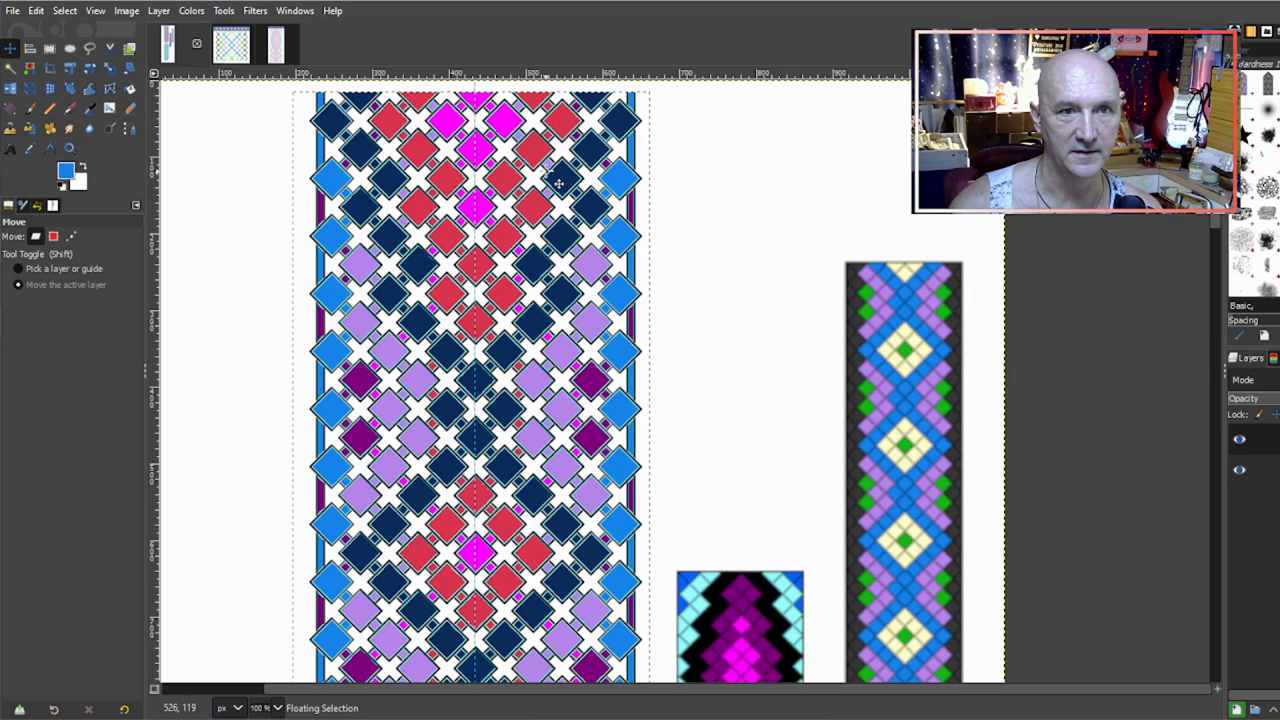
{"action": "left_click_drag", "start_coordinate": [558, 183], "coordinate": [534, 690]}
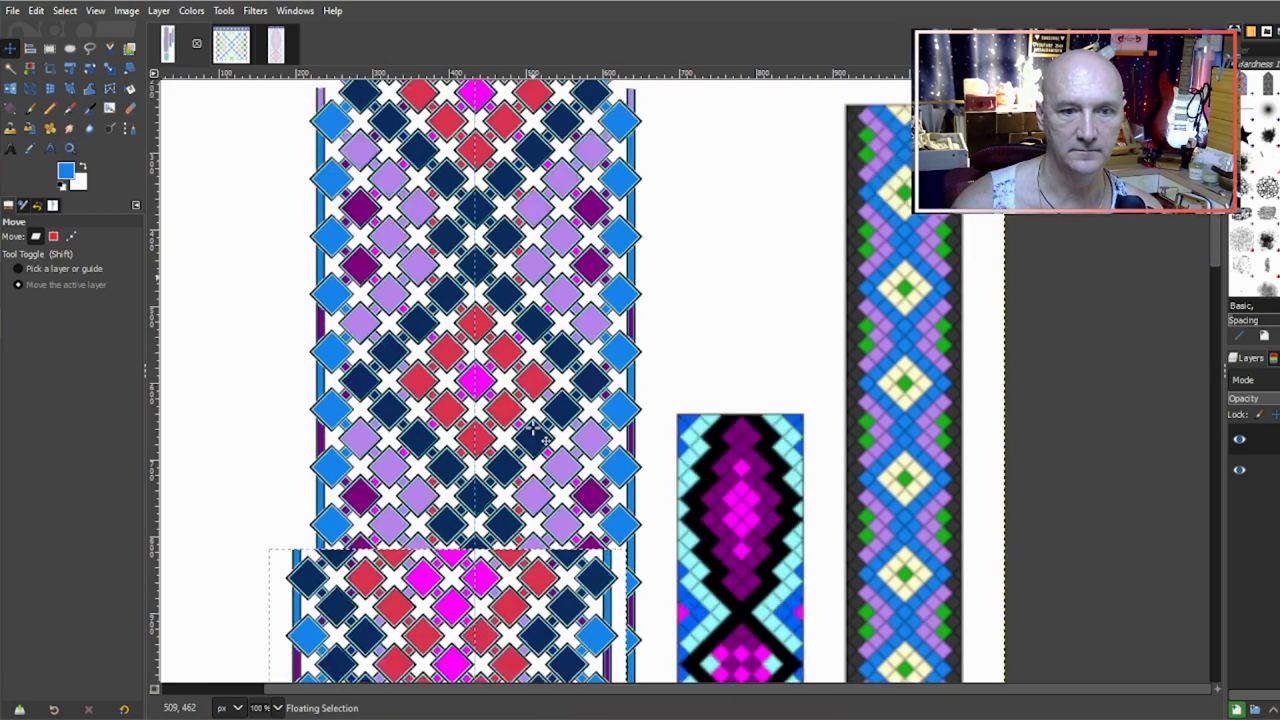
{"action": "scroll", "coordinate": [538, 431], "scroll_direction": "down", "scroll_amount": 5}
{"action": "left_click_drag", "start_coordinate": [453, 139], "coordinate": [470, 630]}
{"action": "scroll", "coordinate": [545, 440], "scroll_direction": "down", "scroll_amount": 4}
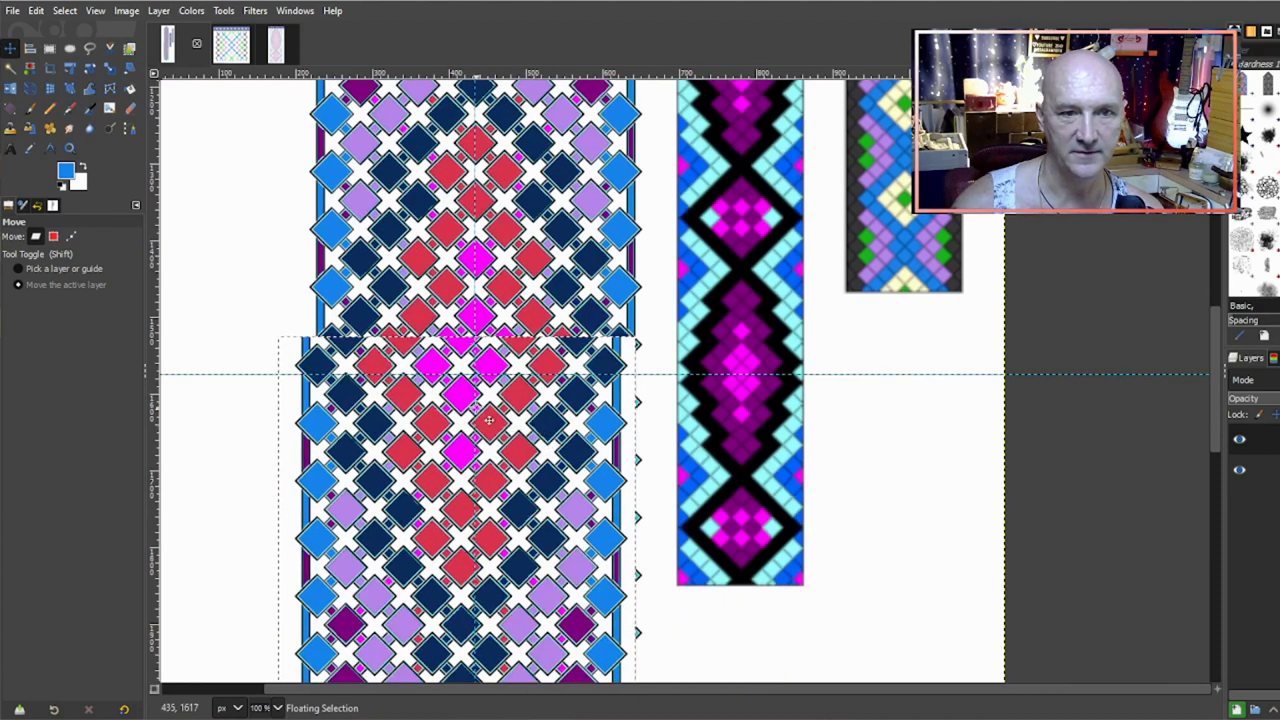
{"action": "left_click_drag", "start_coordinate": [470, 394], "coordinate": [474, 424]}
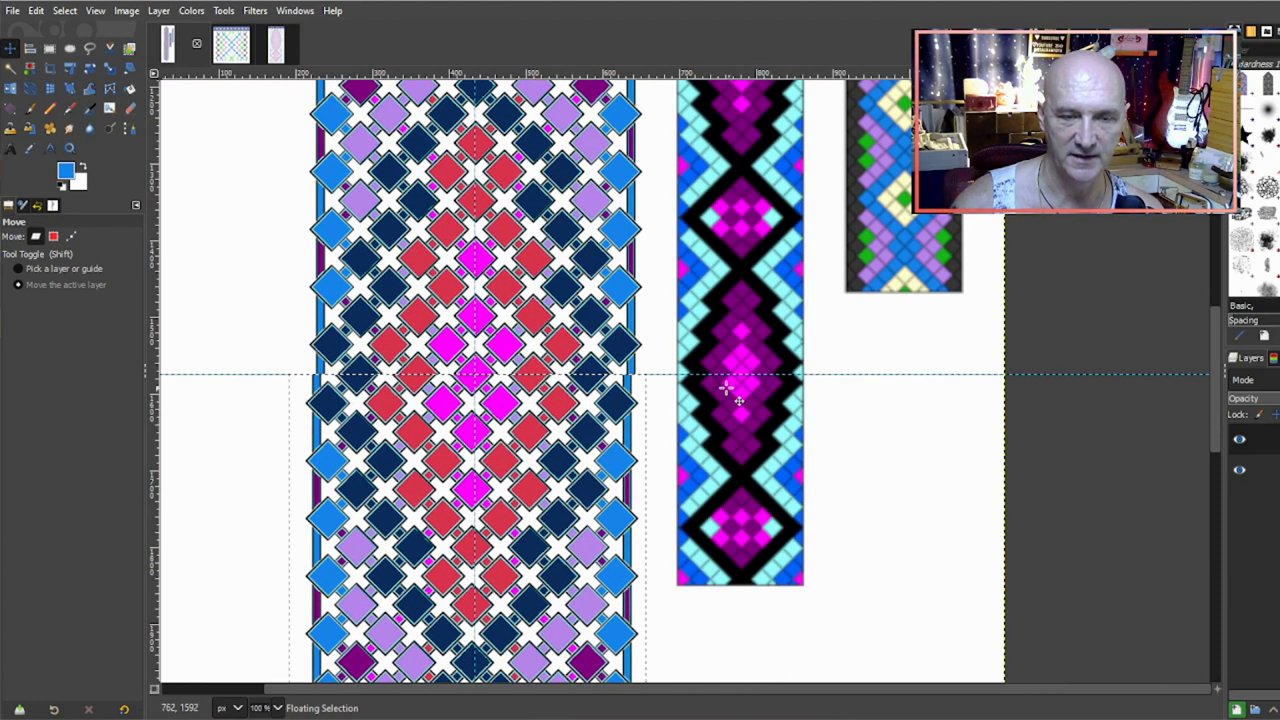
Step: Nudge the floating copy a net 5 px to the right so its diamonds and borders line up with the upper half
{"action": "scroll", "coordinate": [534, 400], "scroll_direction": "up", "scroll_amount": 3}
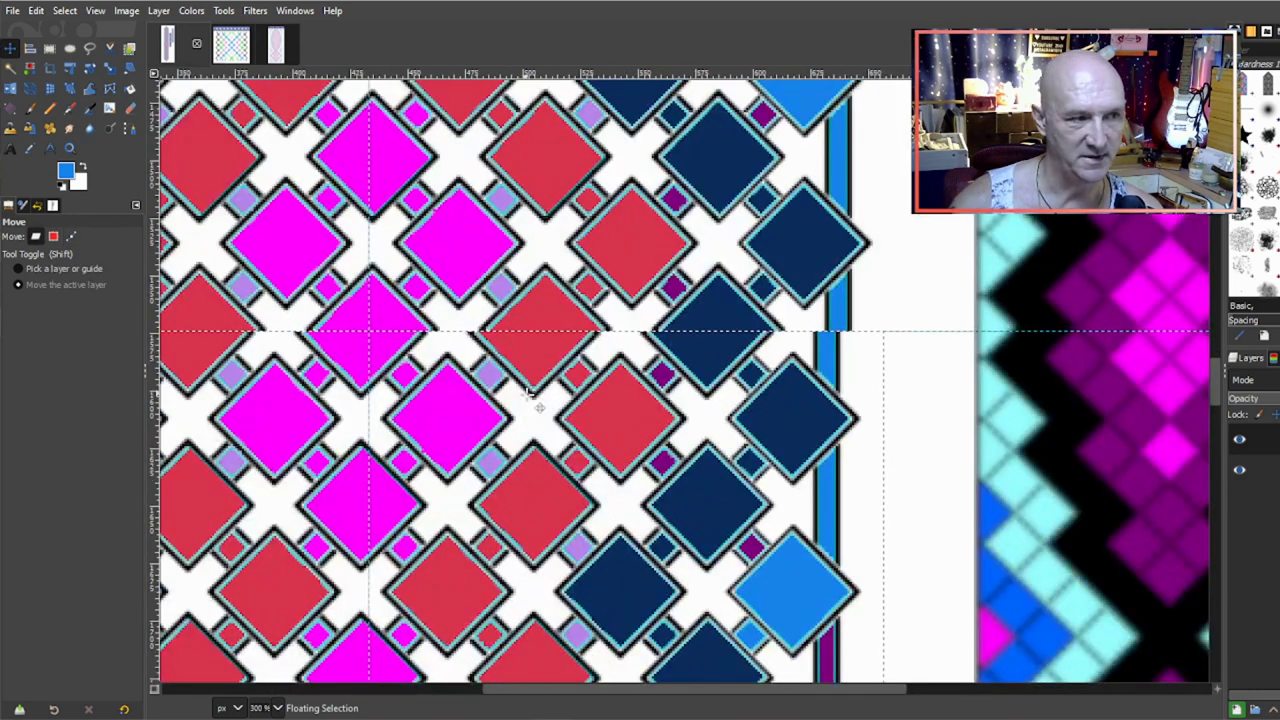
{"action": "key", "text": "Right"}
{"action": "key", "text": "Right"}
{"action": "key", "text": "Right"}
{"action": "key", "text": "Right"}
{"action": "key", "text": "Right"}
{"action": "key", "text": "Right"}
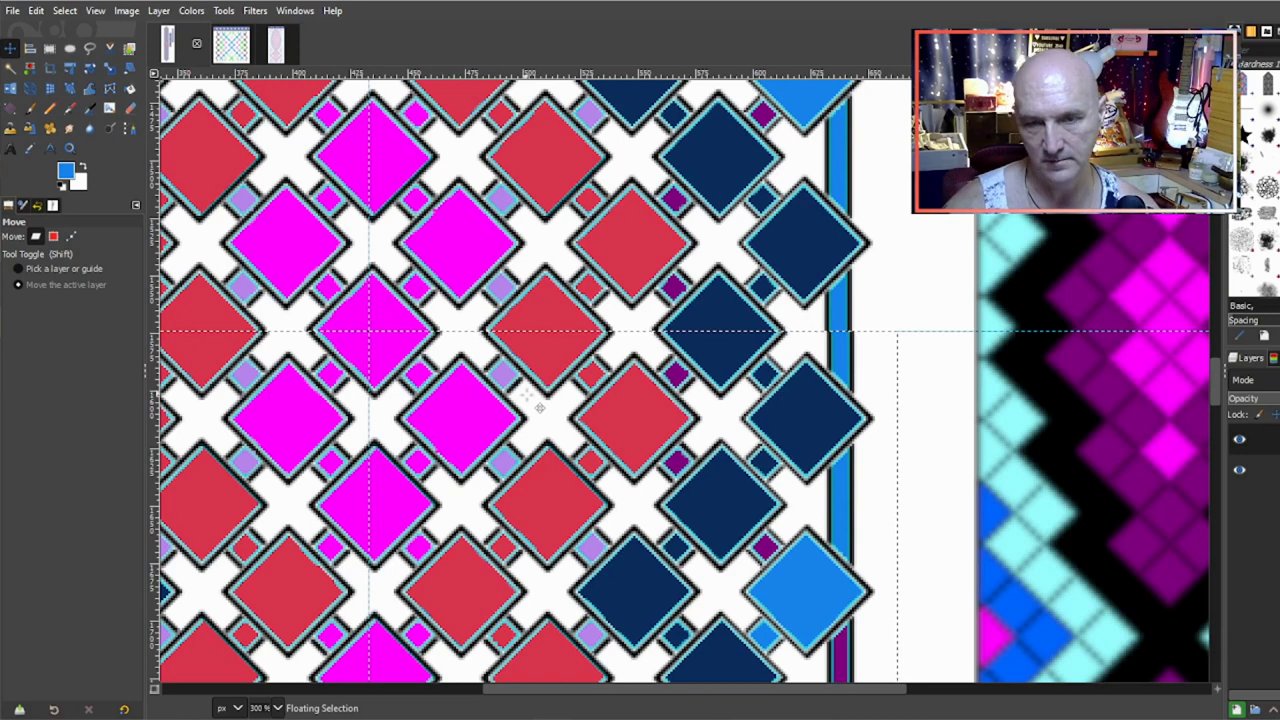
{"action": "key", "text": "Left"}
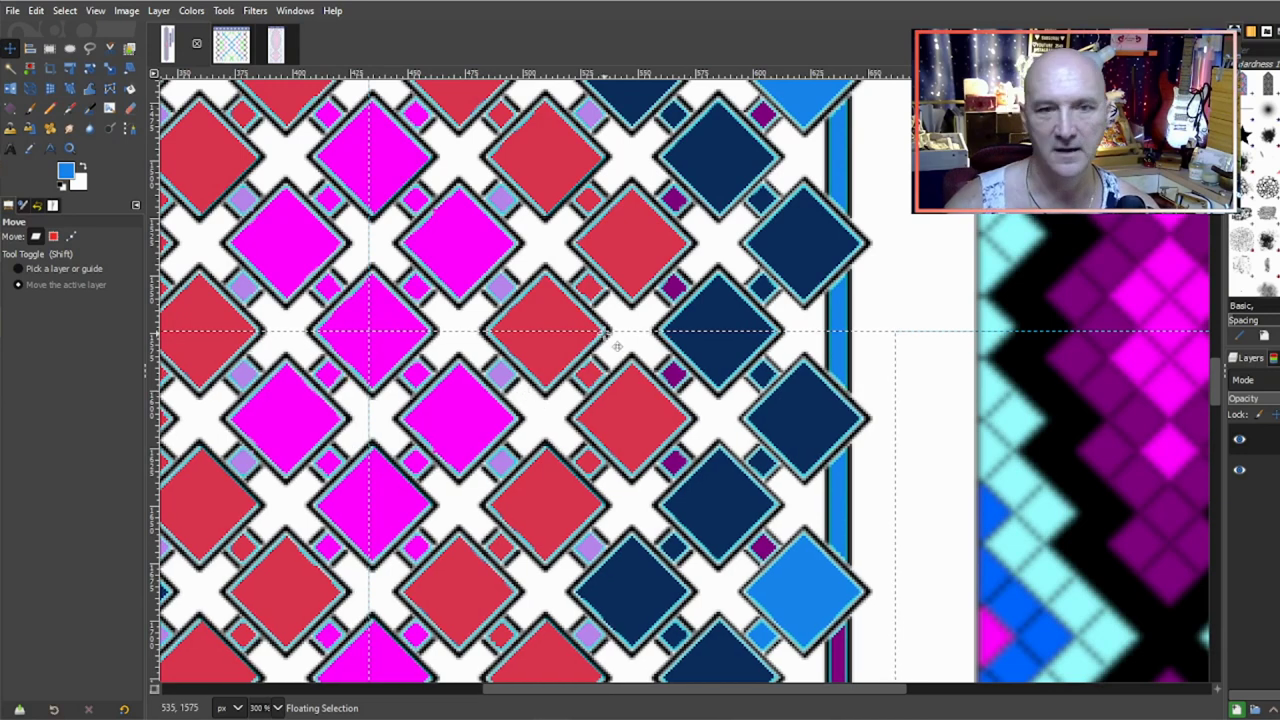
Step: Anchor the floating copy into the pattern layer and view the whole mirrored template down to its lower tip
{"action": "left_click", "coordinate": [158, 11]}
{"action": "left_click", "coordinate": [195, 110]}
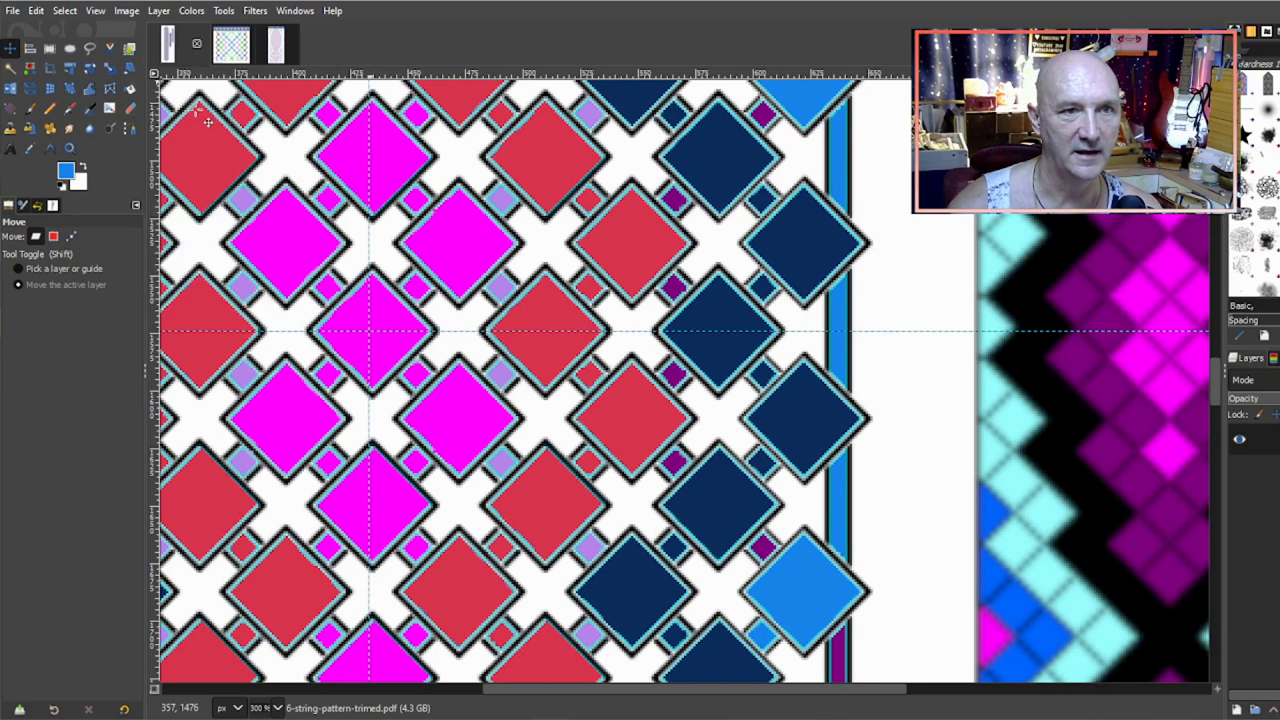
{"action": "key", "text": "1"}
{"action": "left_click_drag", "start_coordinate": [512, 688], "coordinate": [466, 704]}
{"action": "scroll", "coordinate": [390, 358], "scroll_direction": "down", "scroll_amount": 2}
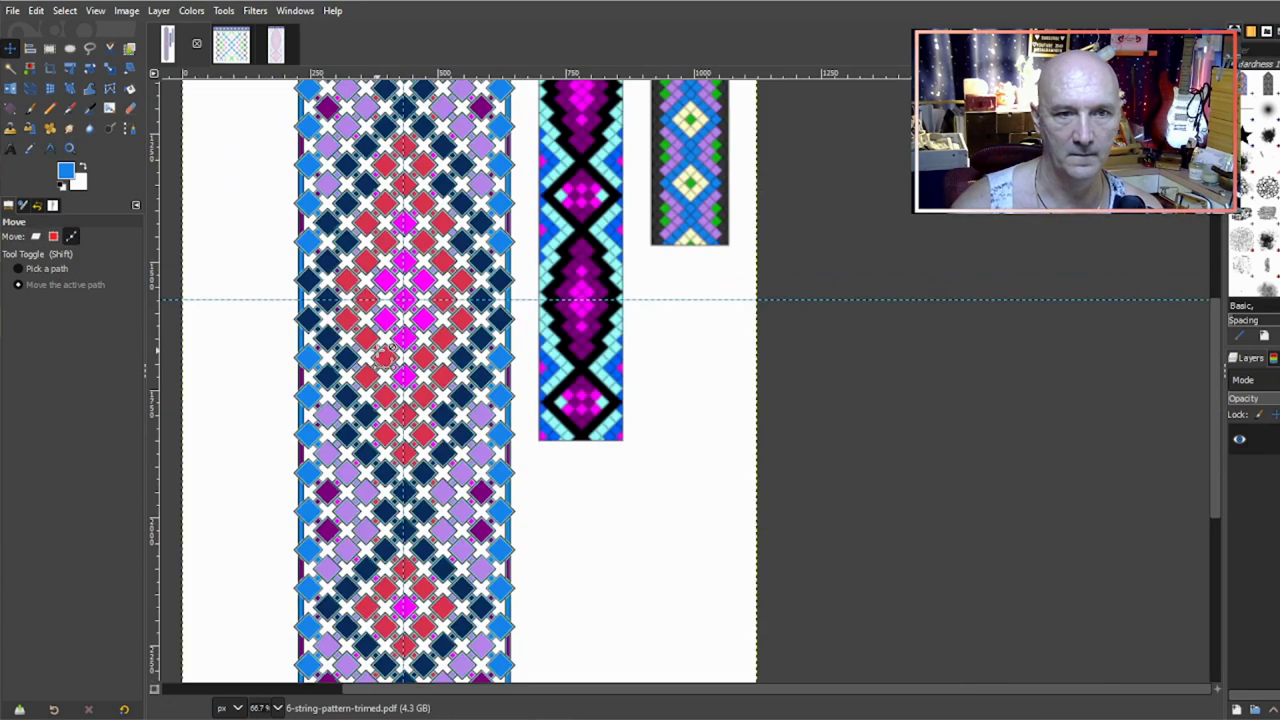
{"action": "scroll", "coordinate": [396, 312], "scroll_direction": "down", "scroll_amount": 2}
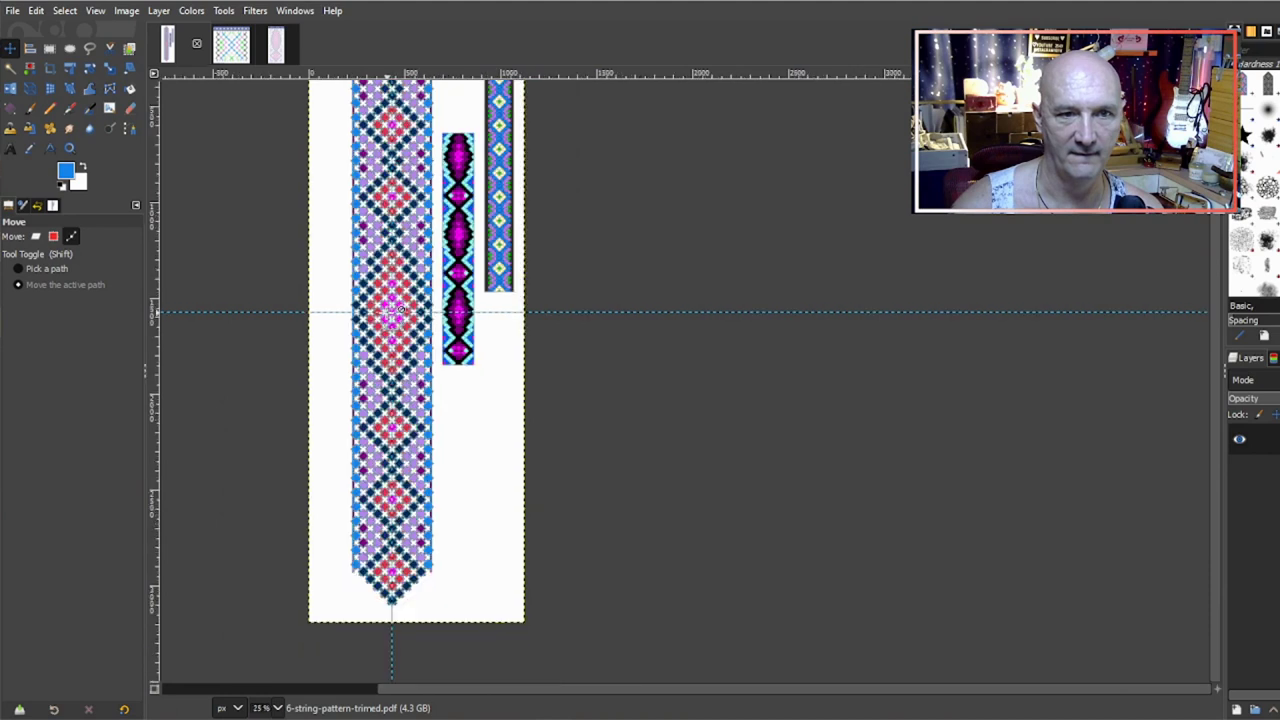